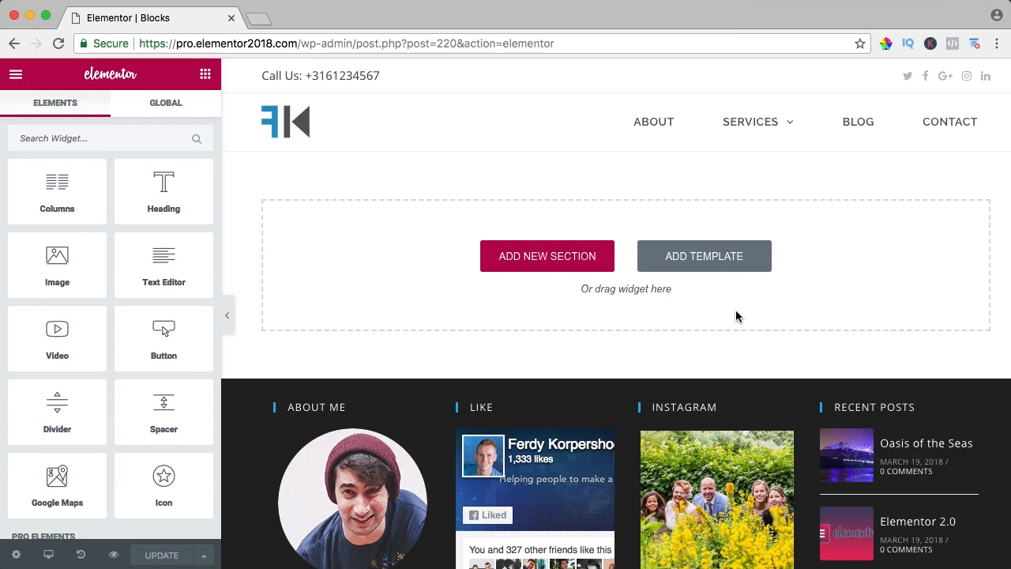
Open the template library and look over the Pages and My Templates collections before showing the Blocks collection
{"action": "left_click", "coordinate": [718, 252]}
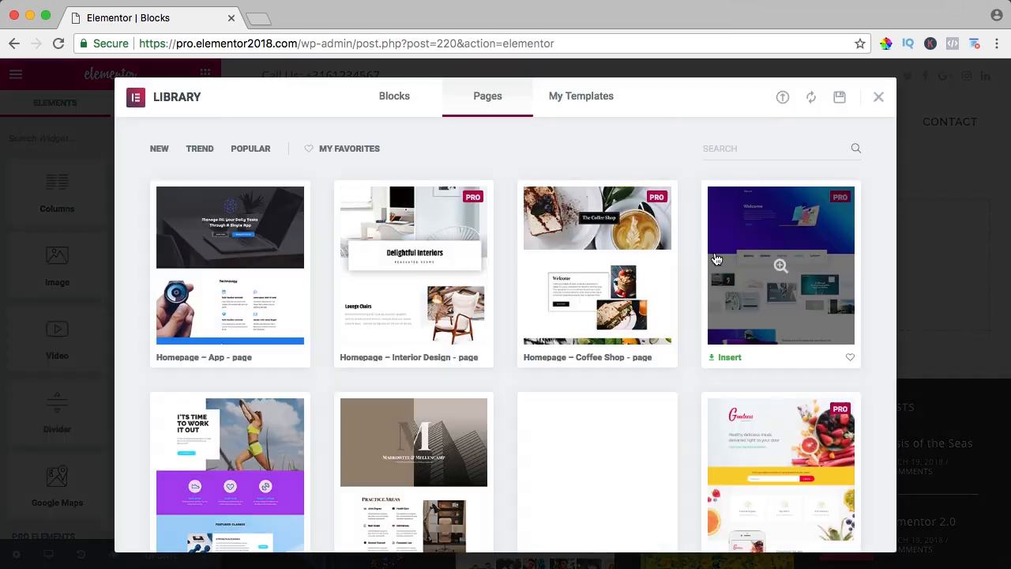
{"action": "scroll", "coordinate": [414, 230], "scroll_direction": "down", "scroll_amount": 6}
{"action": "scroll", "coordinate": [414, 356], "scroll_direction": "up", "scroll_amount": 6}
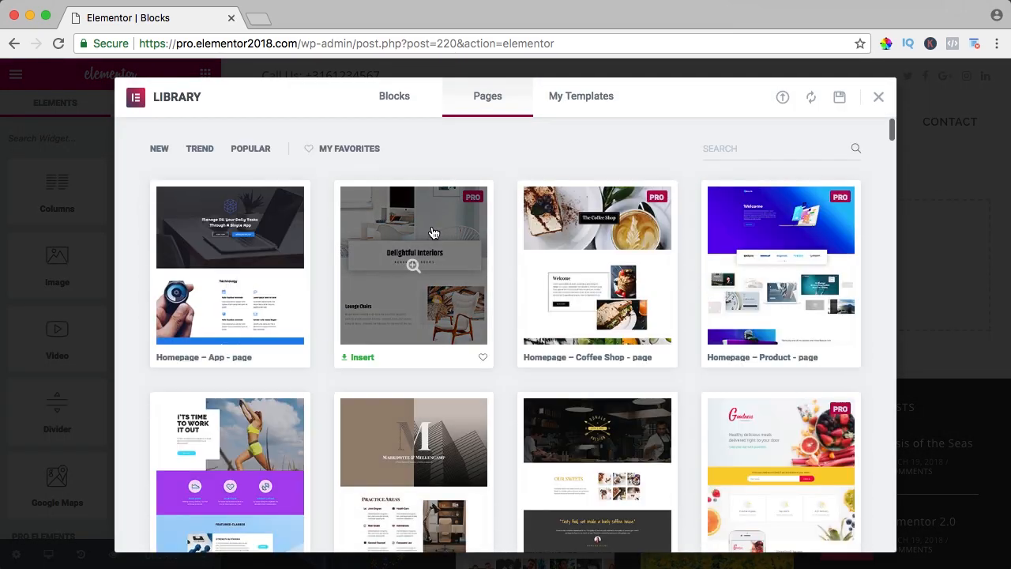
{"action": "left_click", "coordinate": [576, 102]}
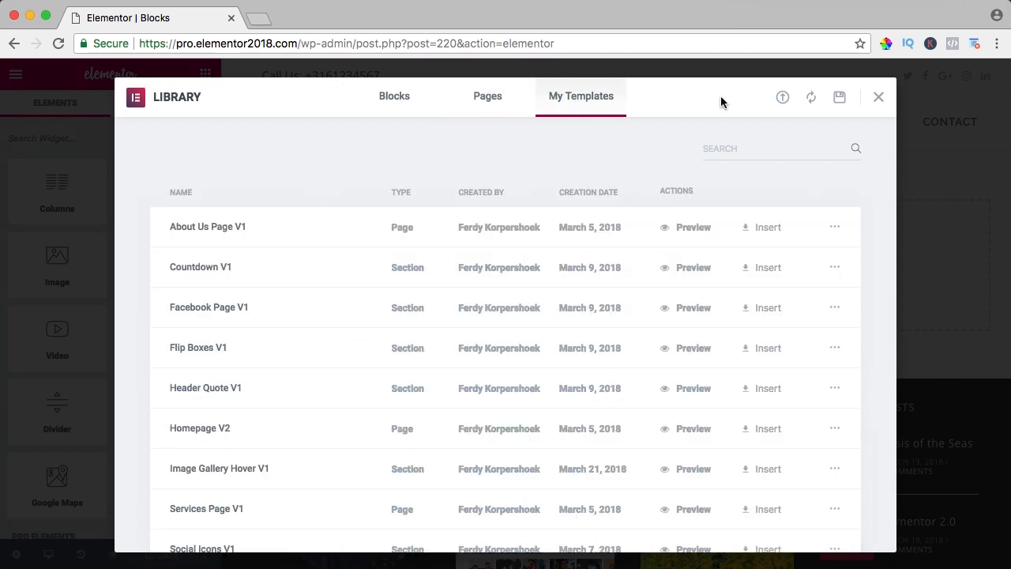
{"action": "left_click", "coordinate": [397, 101]}
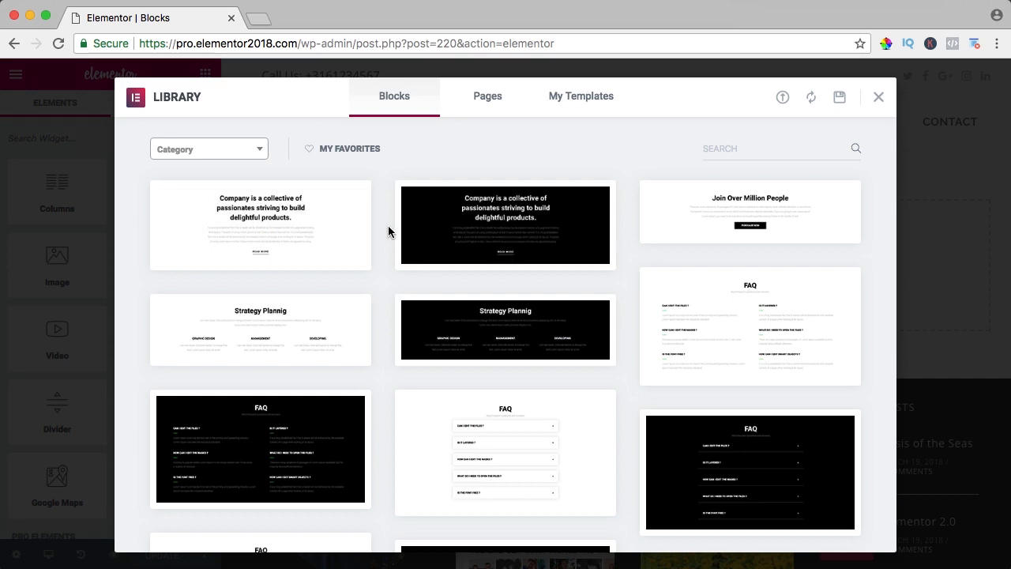
Examine the available block categories and browse the designs in the unfiltered block collection
{"action": "left_click", "coordinate": [199, 153]}
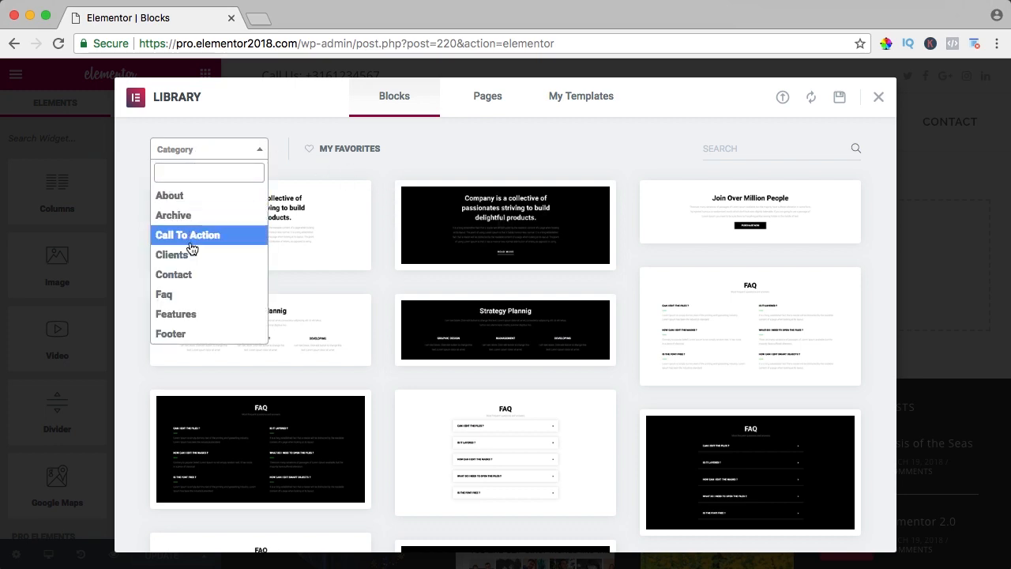
{"action": "scroll", "coordinate": [193, 265], "scroll_direction": "down", "scroll_amount": 3}
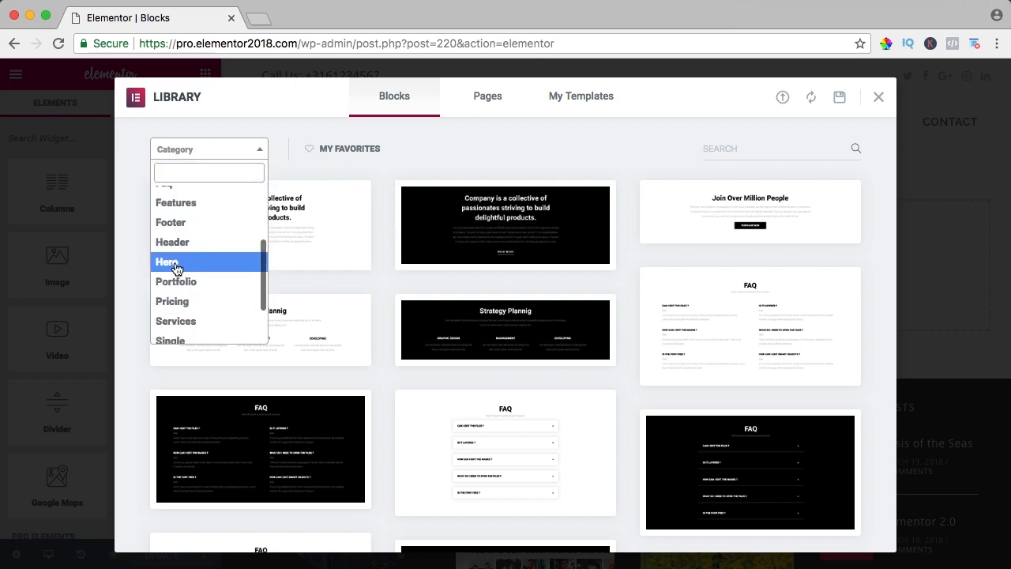
{"action": "scroll", "coordinate": [205, 312], "scroll_direction": "down", "scroll_amount": 2}
{"action": "left_click", "coordinate": [383, 231]}
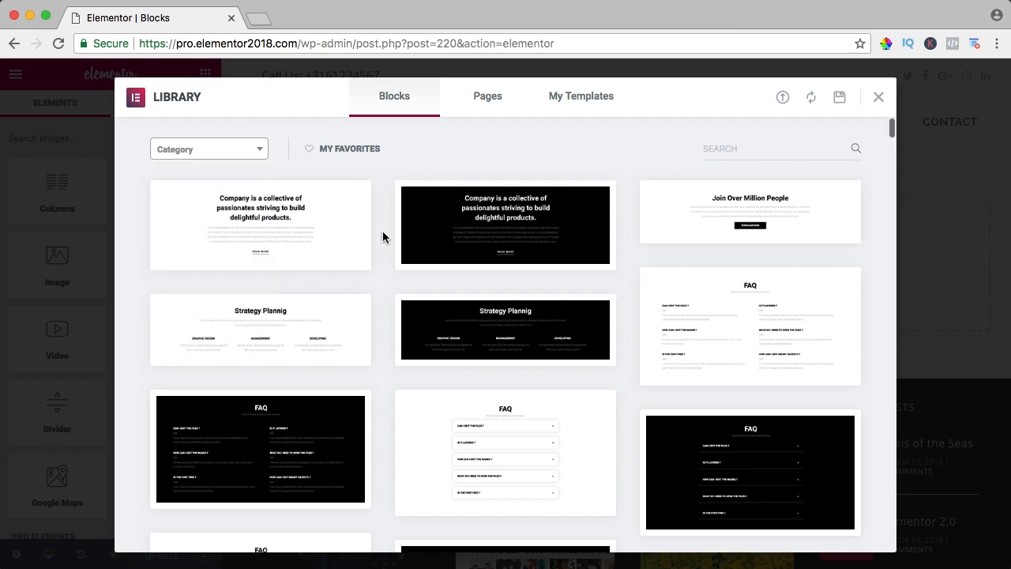
{"action": "scroll", "coordinate": [382, 231], "scroll_direction": "down", "scroll_amount": 5}
{"action": "scroll", "coordinate": [382, 230], "scroll_direction": "down", "scroll_amount": 10}
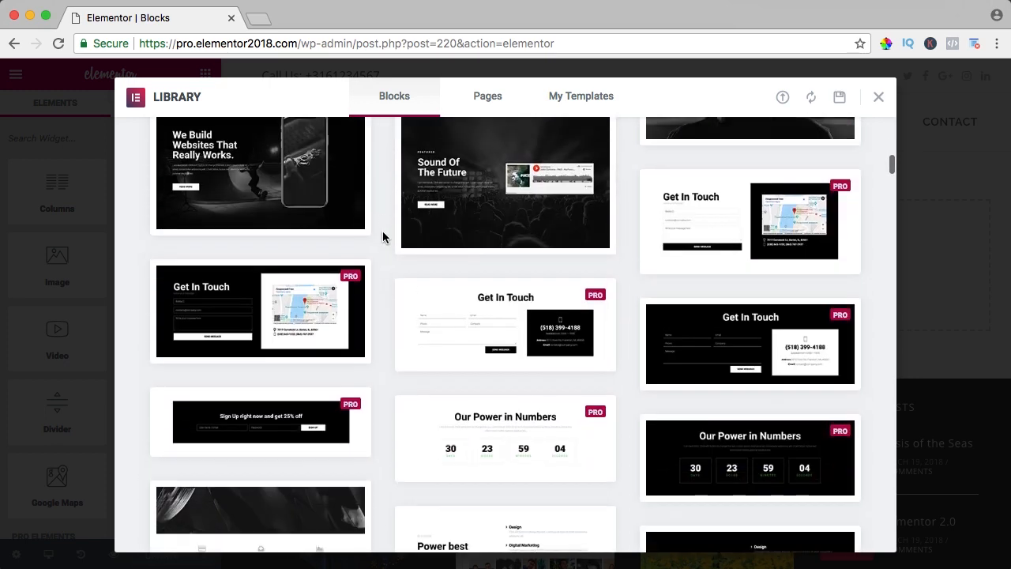
{"action": "scroll", "coordinate": [382, 236], "scroll_direction": "down", "scroll_amount": 3}
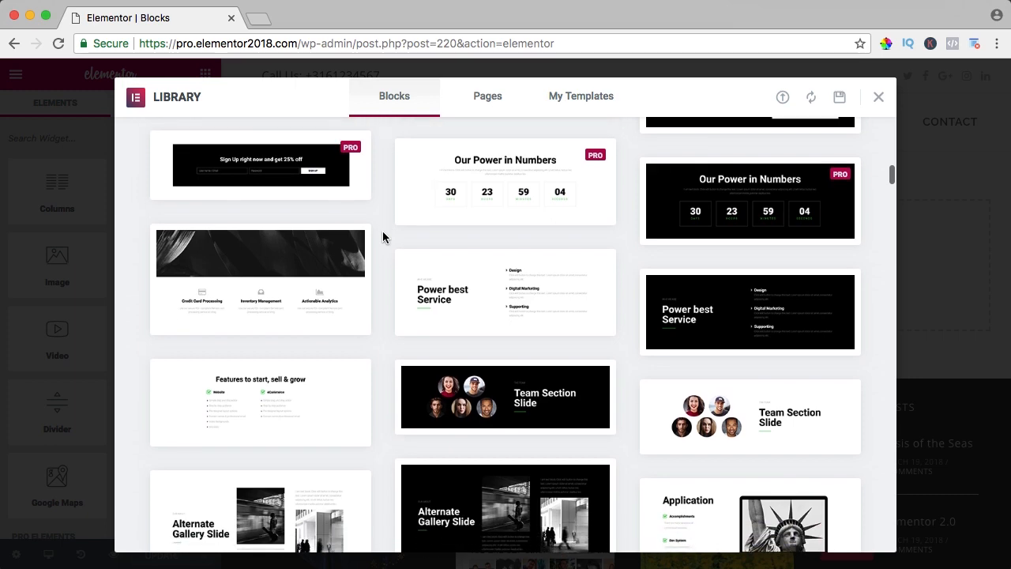
{"action": "scroll", "coordinate": [382, 231], "scroll_direction": "up", "scroll_amount": 2}
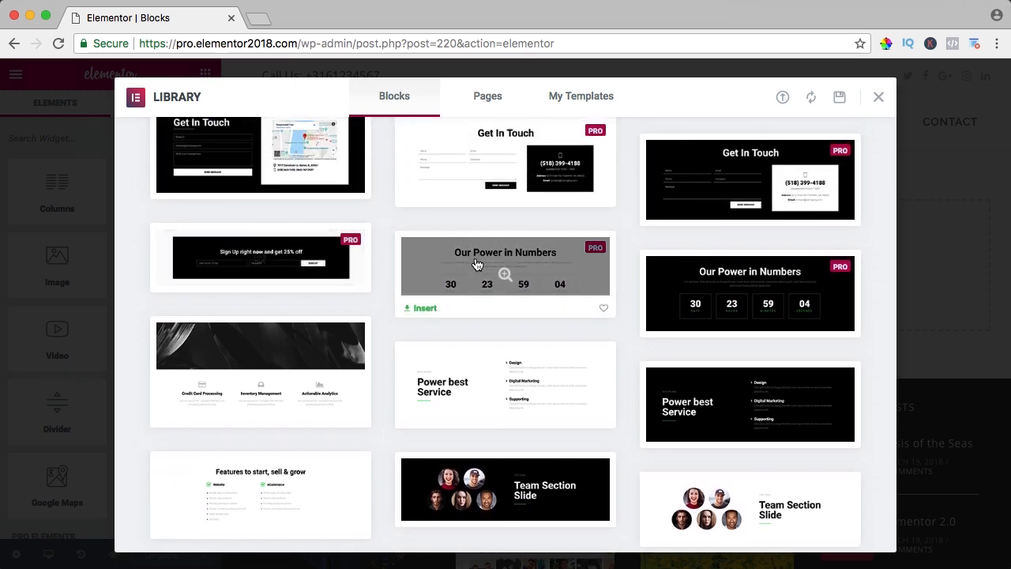
{"action": "scroll", "coordinate": [609, 349], "scroll_direction": "down", "scroll_amount": 4}
{"action": "scroll", "coordinate": [602, 342], "scroll_direction": "up", "scroll_amount": 15}
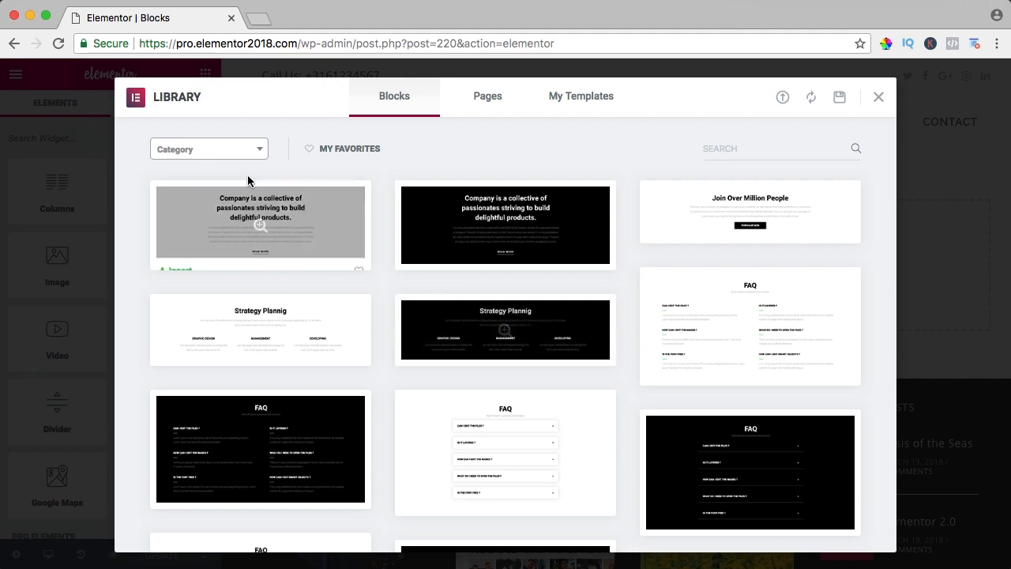
Filter the blocks by the Hero category and browse the matching designs
{"action": "left_click", "coordinate": [224, 152]}
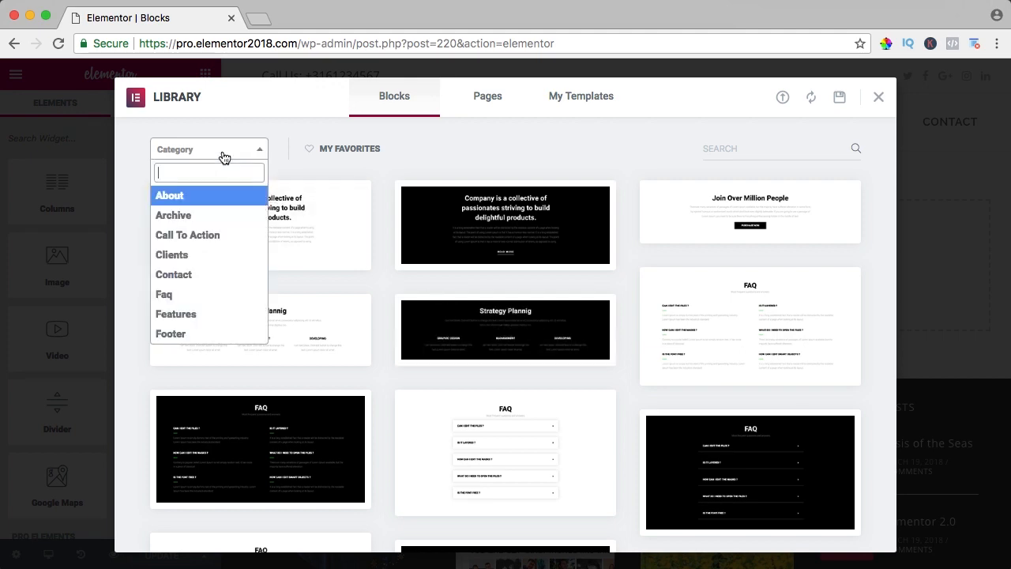
{"action": "scroll", "coordinate": [189, 274], "scroll_direction": "down", "scroll_amount": 3}
{"action": "left_click", "coordinate": [180, 274]}
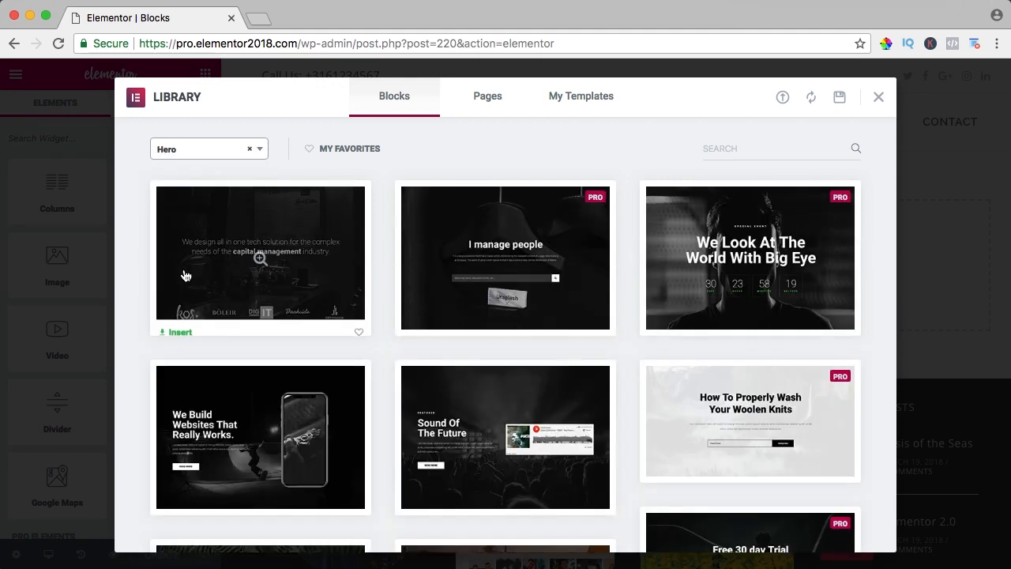
{"action": "scroll", "coordinate": [368, 225], "scroll_direction": "down", "scroll_amount": 5}
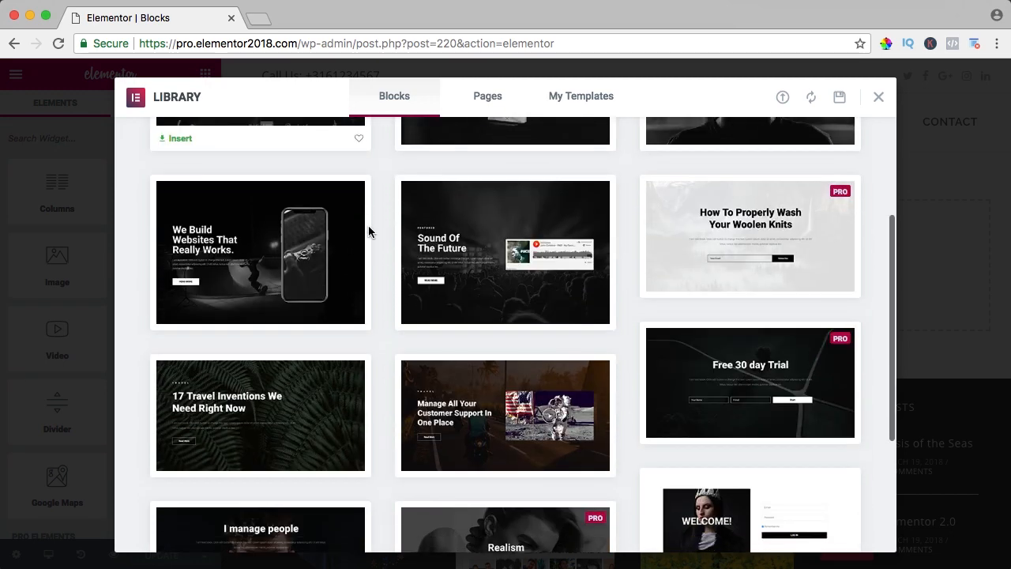
{"action": "scroll", "coordinate": [377, 224], "scroll_direction": "up", "scroll_amount": 3}
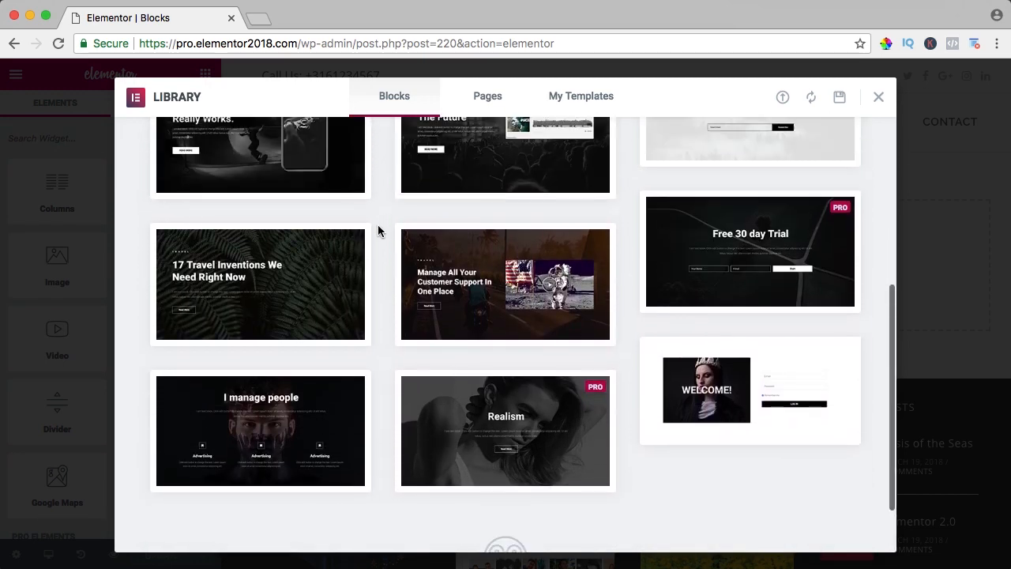
Preview the "We Build Websites That Really Works." hero block with the phone, then return to the library
{"action": "mouse_move", "coordinate": [241, 248]}
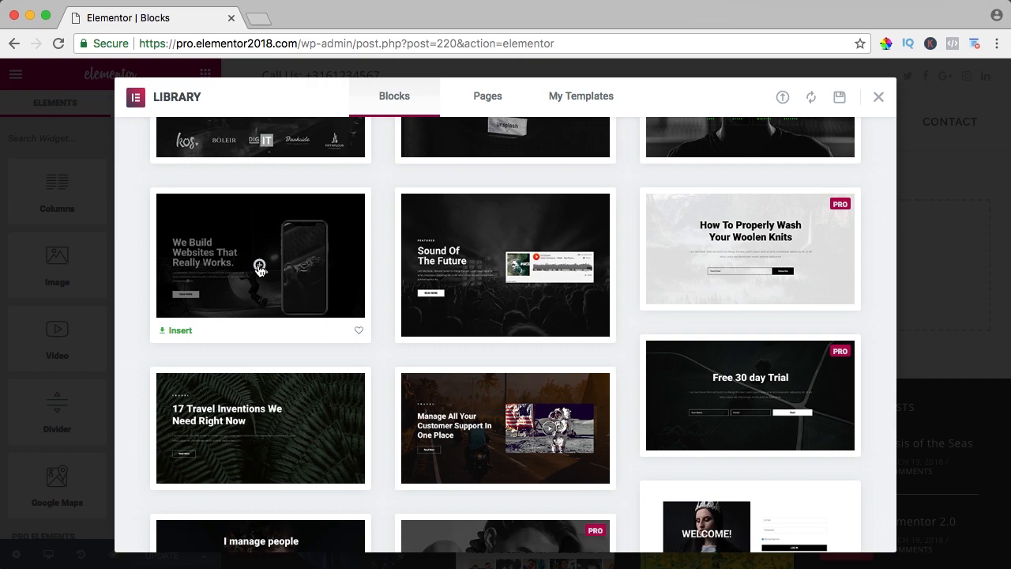
{"action": "left_click", "coordinate": [259, 266]}
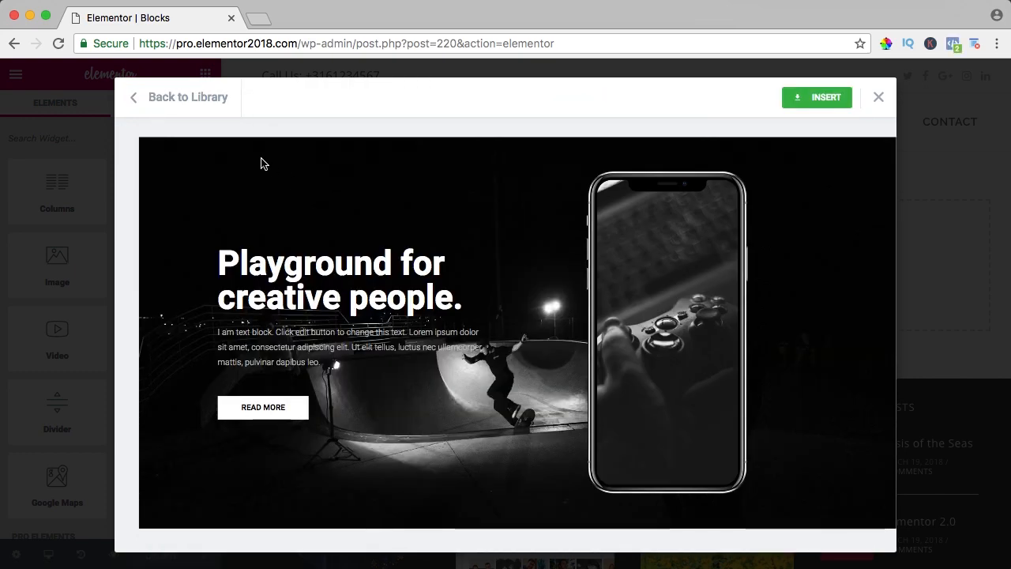
{"action": "left_click", "coordinate": [178, 98]}
Add the "capital management" hero block to the favorites and check the favorites-only view before showing all Hero blocks again
{"action": "mouse_move", "coordinate": [257, 254]}
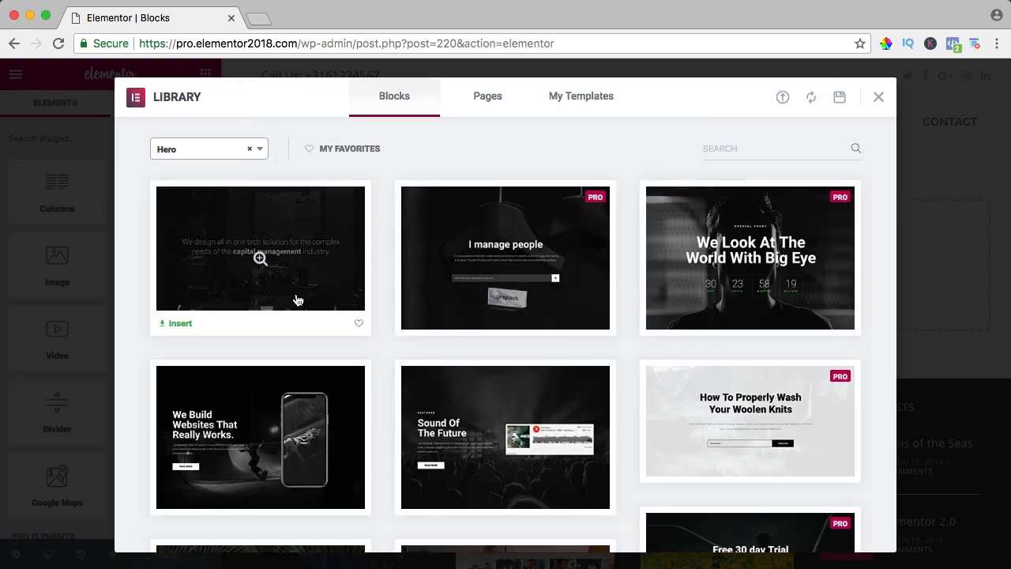
{"action": "left_click", "coordinate": [360, 325]}
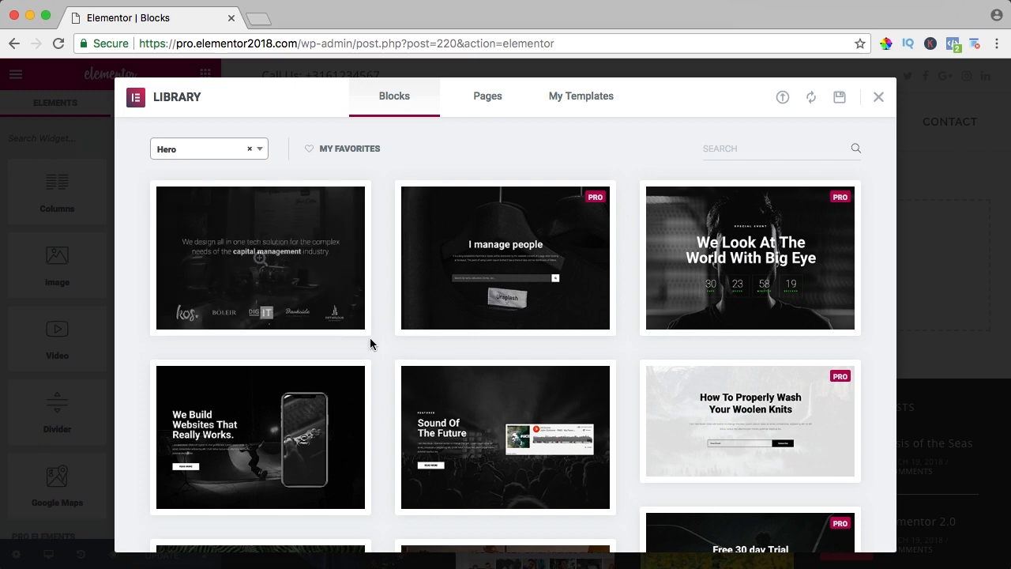
{"action": "left_click", "coordinate": [341, 153]}
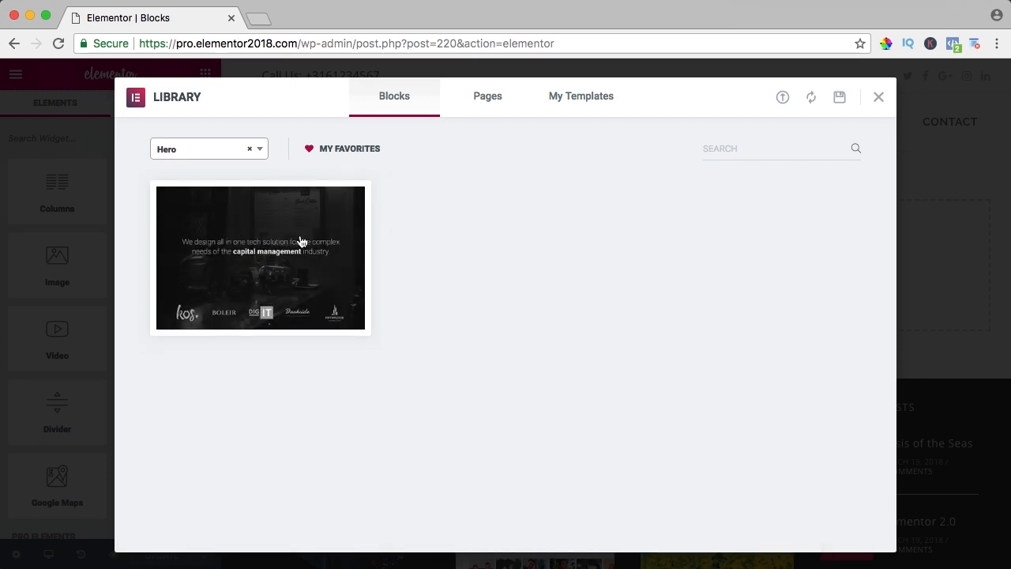
{"action": "left_click", "coordinate": [314, 154]}
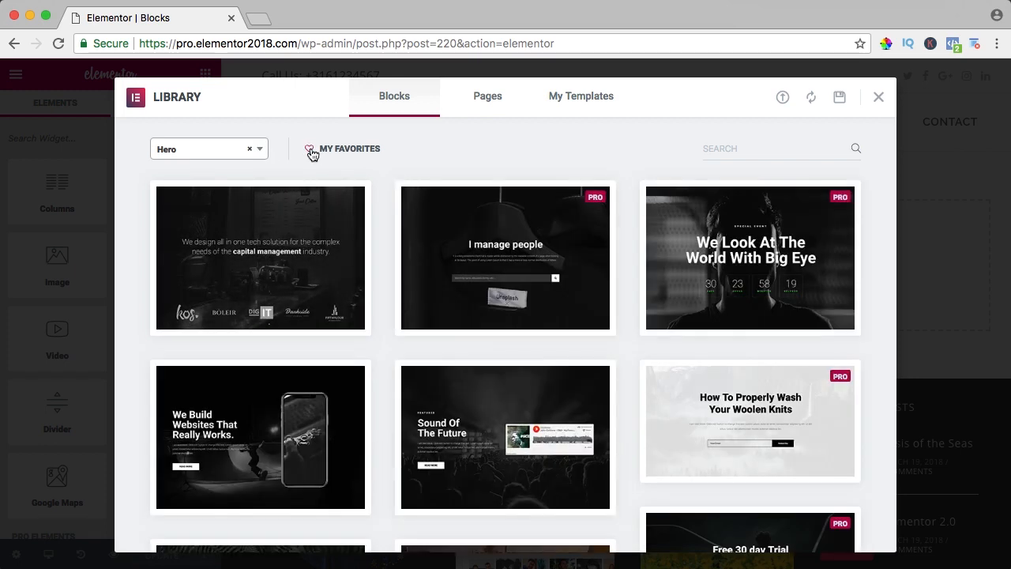
Insert the "We Build Websites That Really Works." hero block into the page and stretch its section to the full page width
{"action": "scroll", "coordinate": [311, 237], "scroll_direction": "down", "scroll_amount": 4}
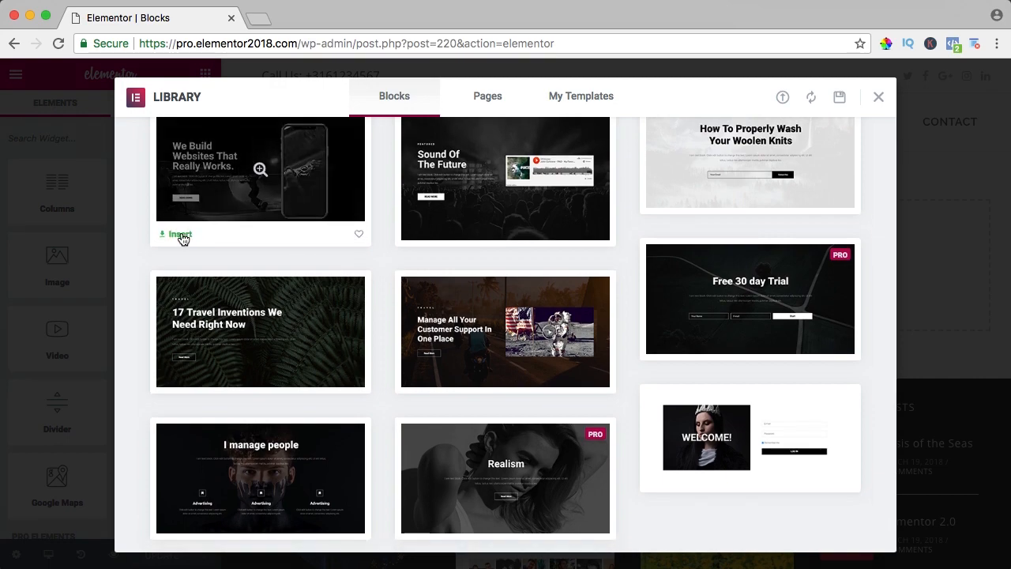
{"action": "left_click", "coordinate": [180, 234]}
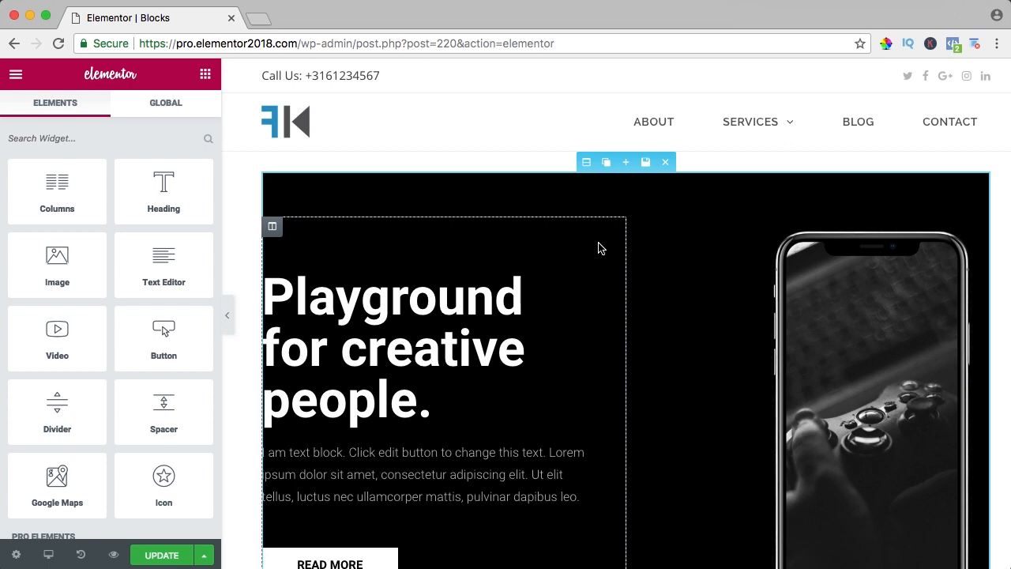
{"action": "left_click", "coordinate": [587, 163]}
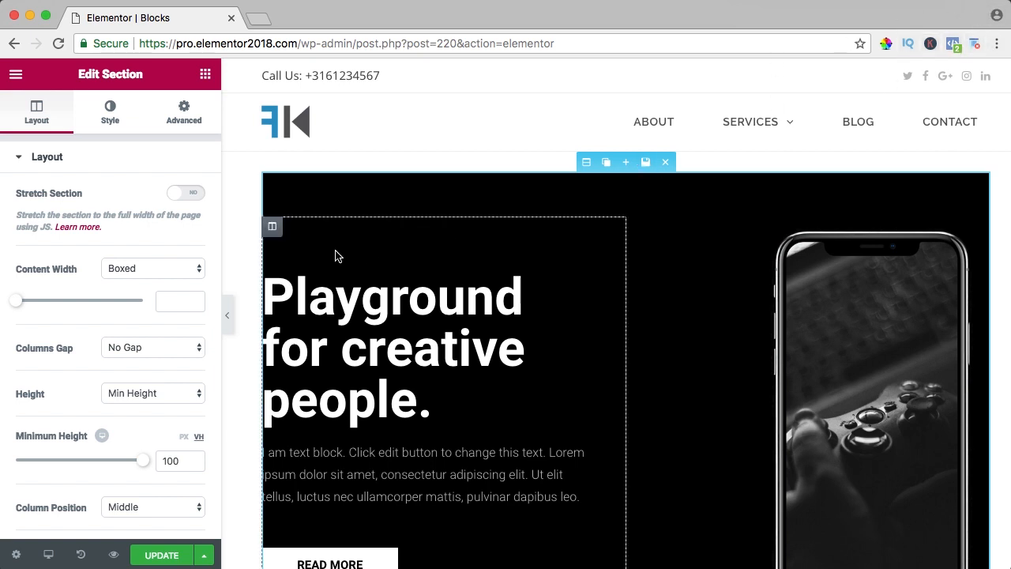
{"action": "left_click", "coordinate": [188, 194]}
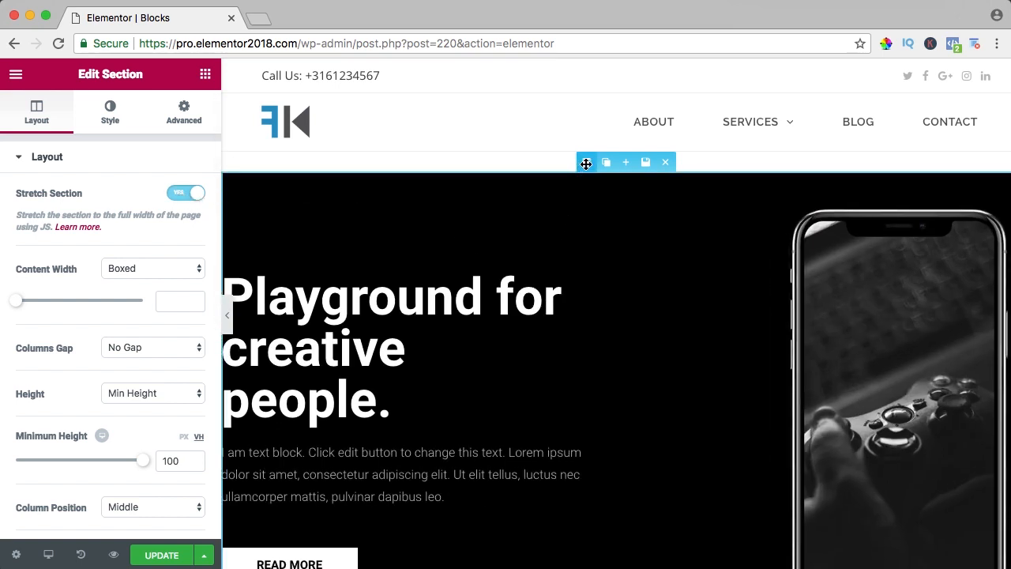
Replace the section's background image with the media library photo of the hotel pool with red flowers in the foreground
{"action": "left_click", "coordinate": [112, 115]}
{"action": "left_click", "coordinate": [100, 402]}
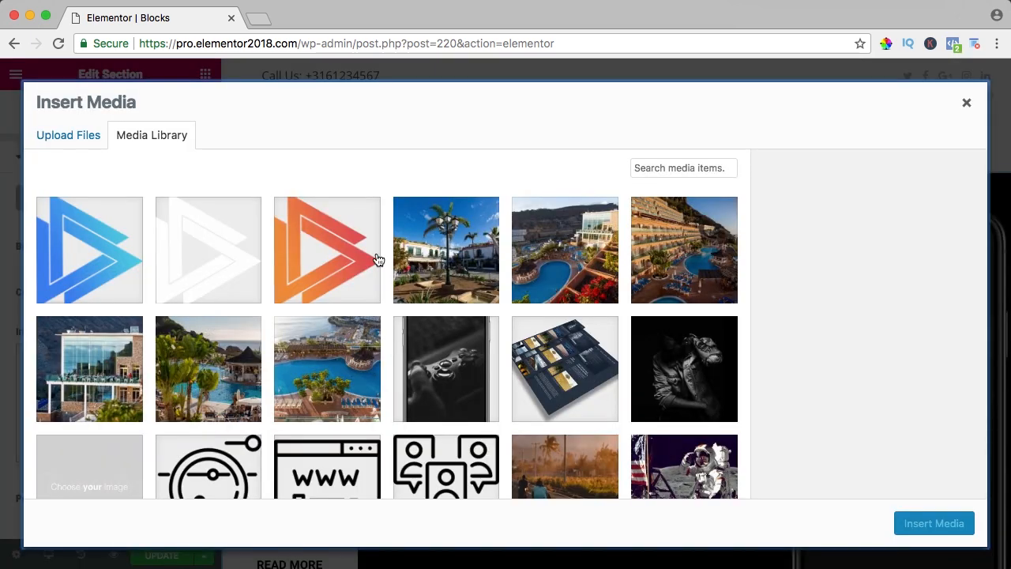
{"action": "left_click", "coordinate": [678, 253]}
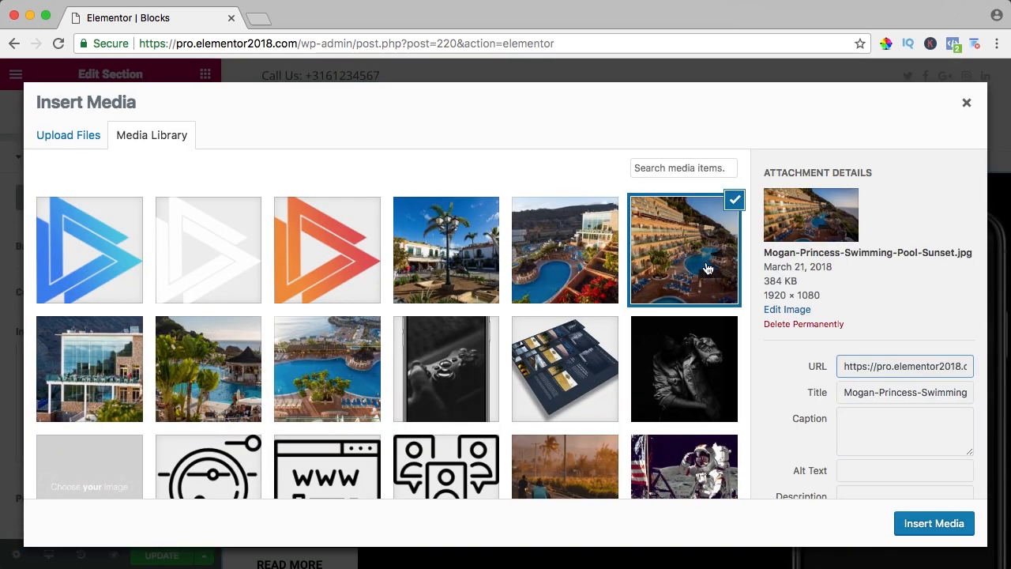
{"action": "left_click", "coordinate": [548, 254]}
{"action": "left_click", "coordinate": [934, 523]}
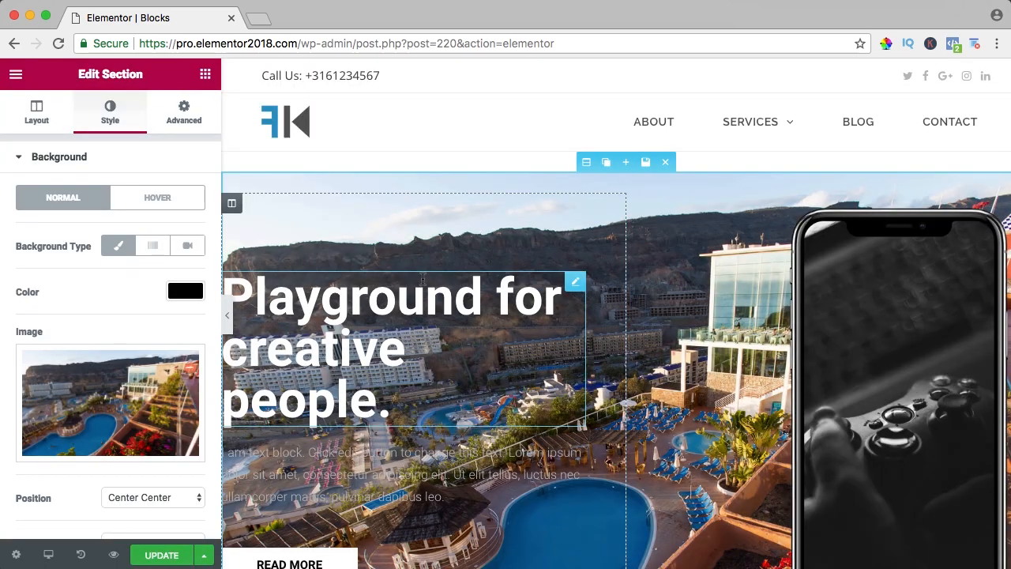
Examine the hero section at full width with the editing panel collapsed, then restore the panel
{"action": "scroll", "coordinate": [422, 278], "scroll_direction": "down", "scroll_amount": 2}
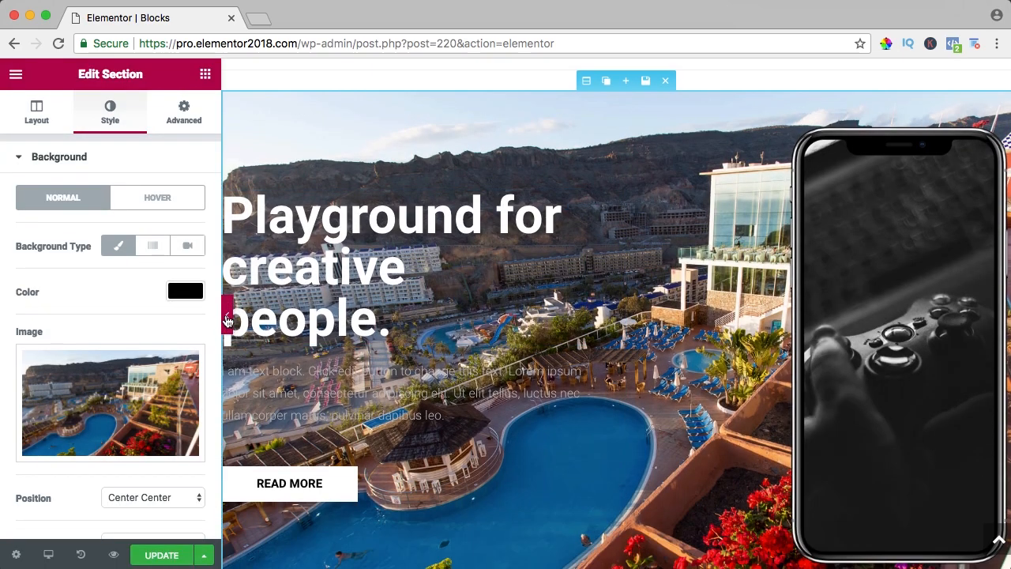
{"action": "left_click", "coordinate": [227, 320]}
{"action": "scroll", "coordinate": [285, 298], "scroll_direction": "up", "scroll_amount": 2}
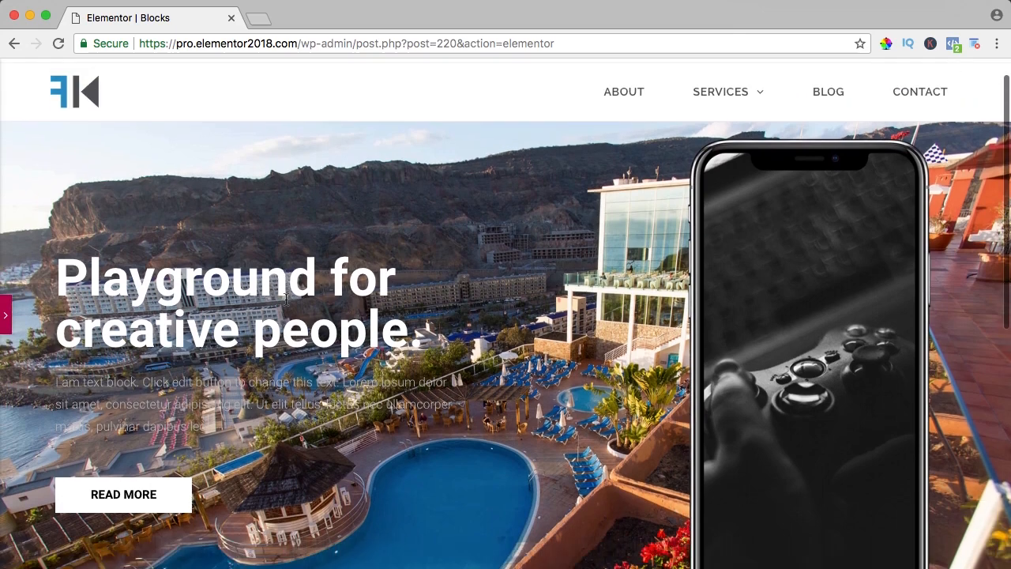
{"action": "scroll", "coordinate": [285, 298], "scroll_direction": "down", "scroll_amount": 3}
{"action": "left_click", "coordinate": [7, 315]}
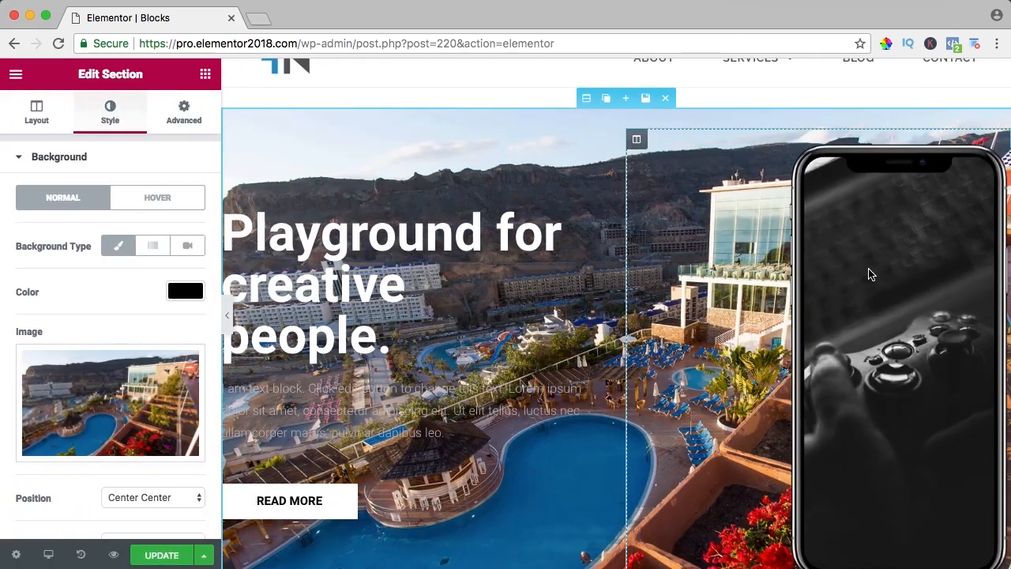
Replace the phone image in the hero section with Logo-Blue.png and align it left
{"action": "left_click", "coordinate": [885, 247]}
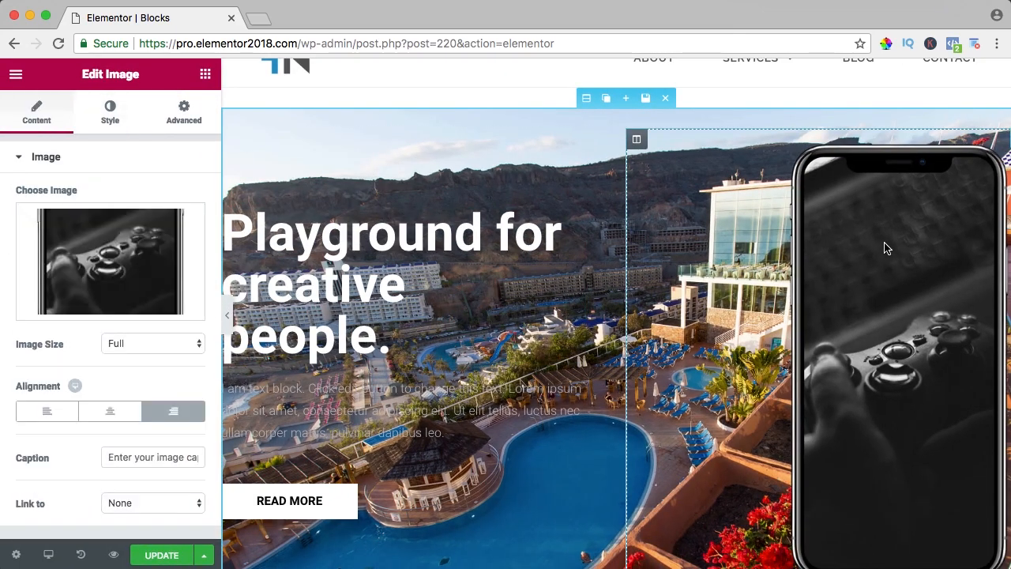
{"action": "left_click", "coordinate": [109, 263]}
{"action": "left_click", "coordinate": [113, 266]}
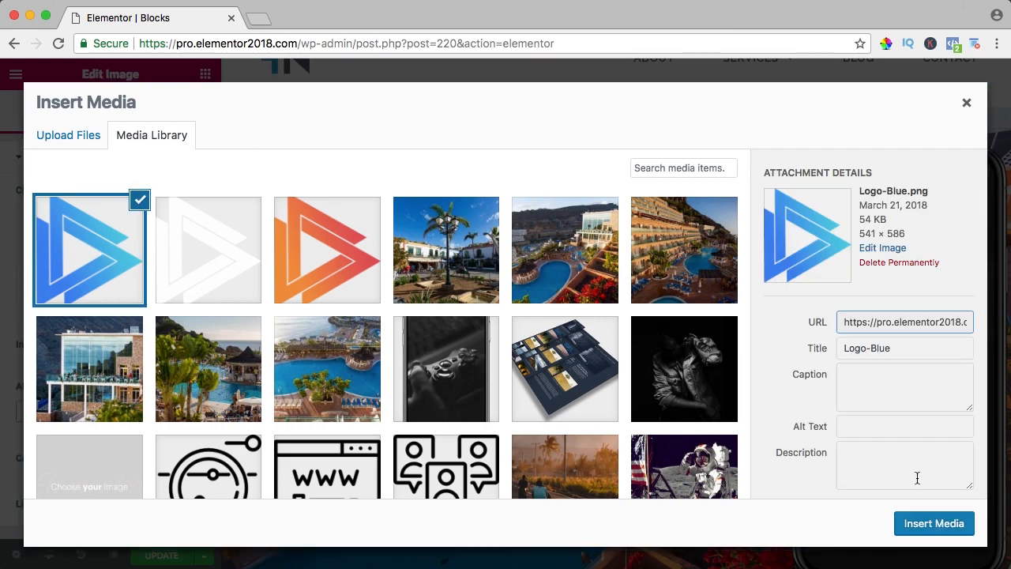
{"action": "left_click", "coordinate": [929, 524]}
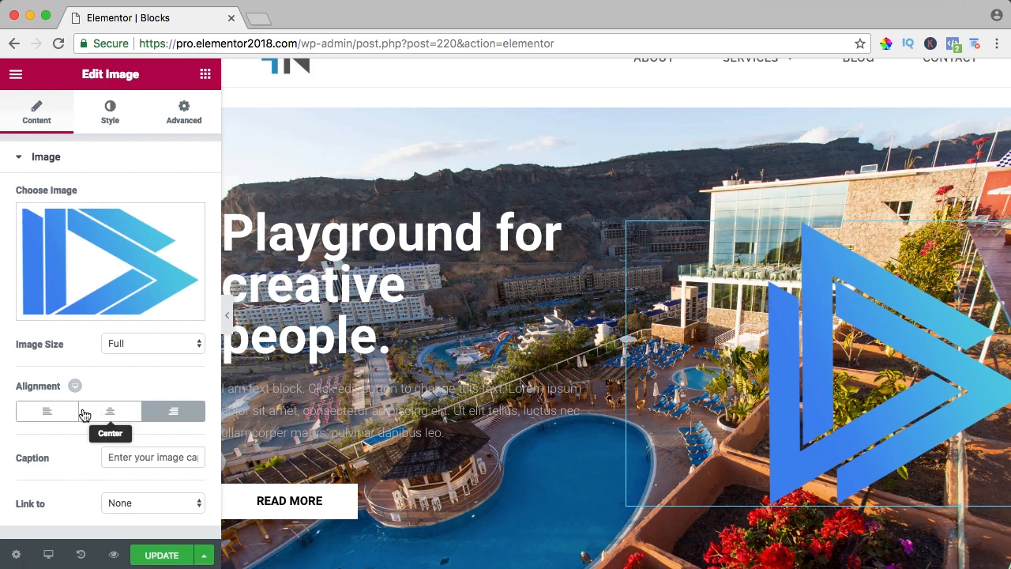
{"action": "left_click", "coordinate": [51, 412]}
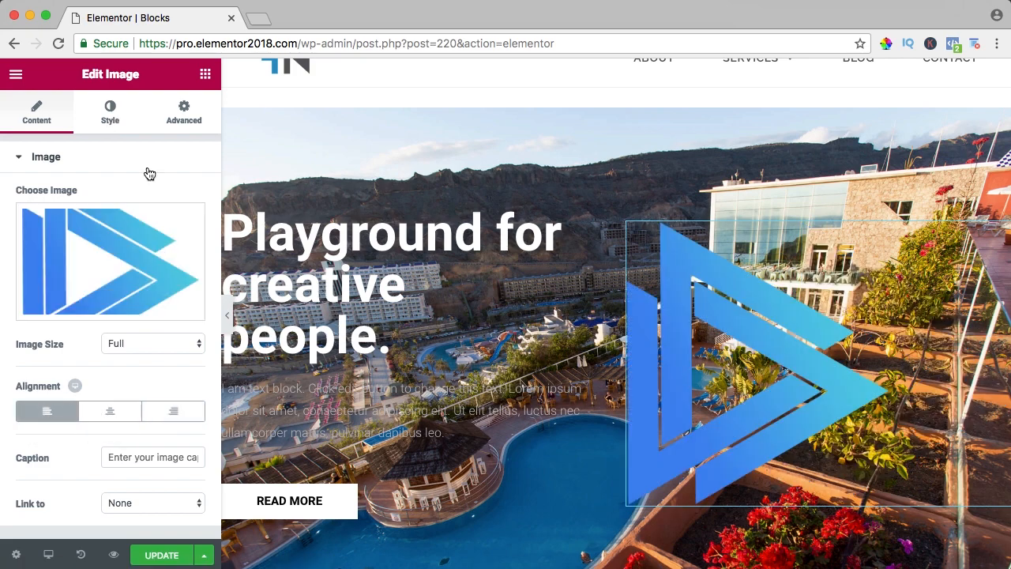
{"action": "left_click", "coordinate": [175, 134]}
{"action": "left_click", "coordinate": [34, 126]}
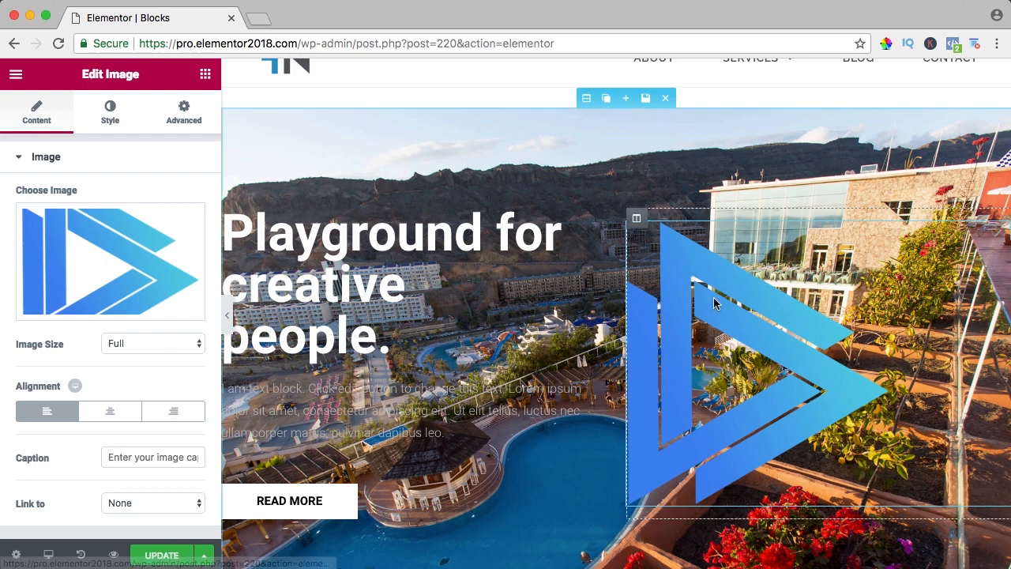
Replace the hero heading's text with "Gran Canaria Hotel"
{"action": "left_click", "coordinate": [314, 233]}
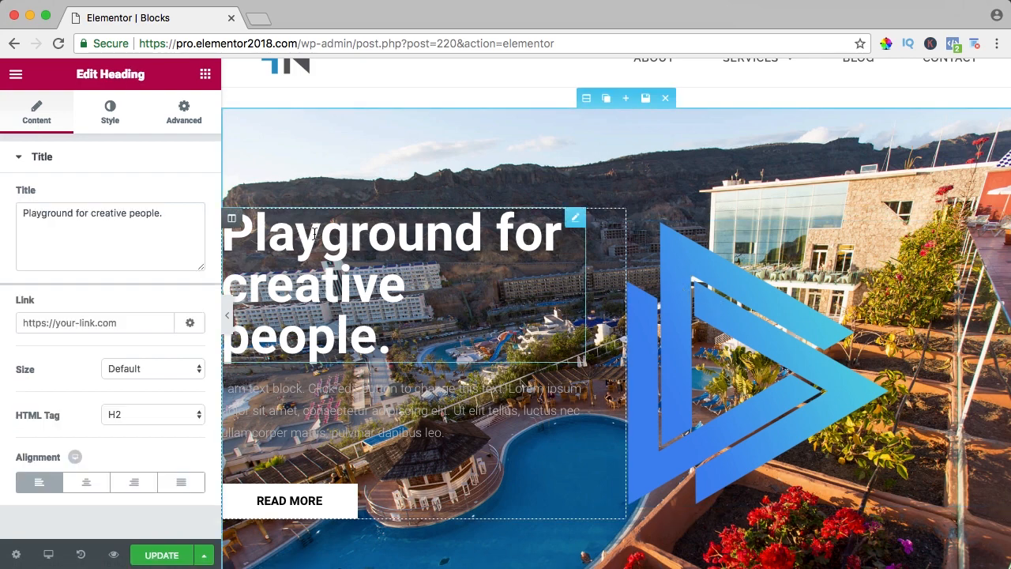
{"action": "triple_click", "coordinate": [121, 218]}
{"action": "type", "text": "G"}
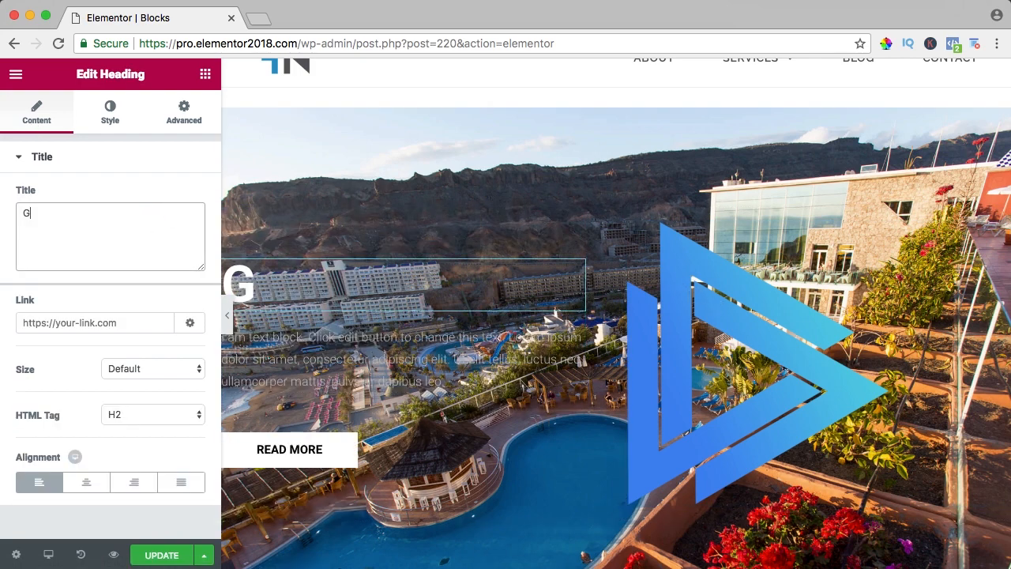
{"action": "type", "text": "ran Canaria Hote"}
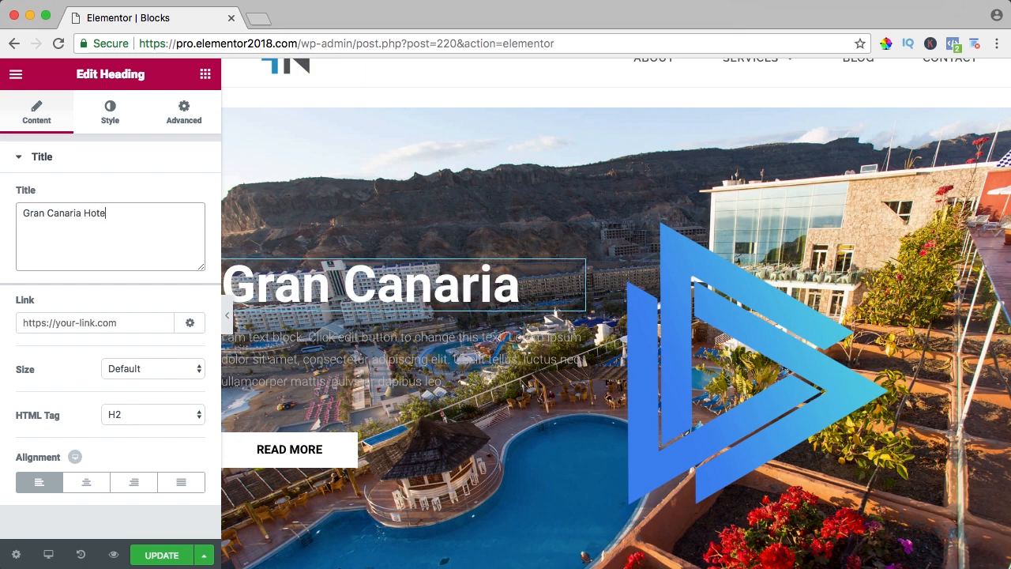
{"action": "type", "text": "l"}
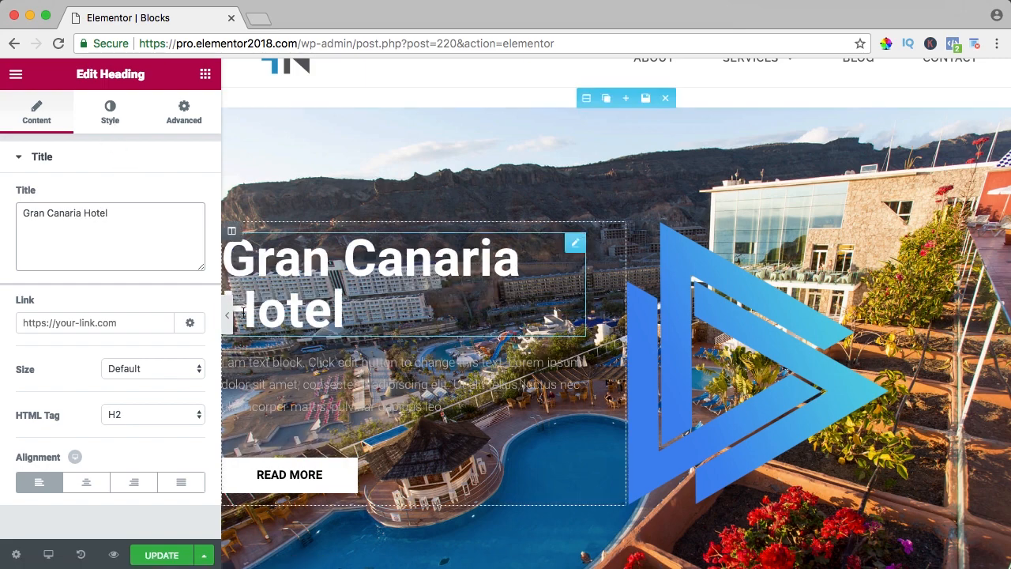
Set the hero heading's font size to 58 px and its font family to Tahoma
{"action": "left_click", "coordinate": [109, 119]}
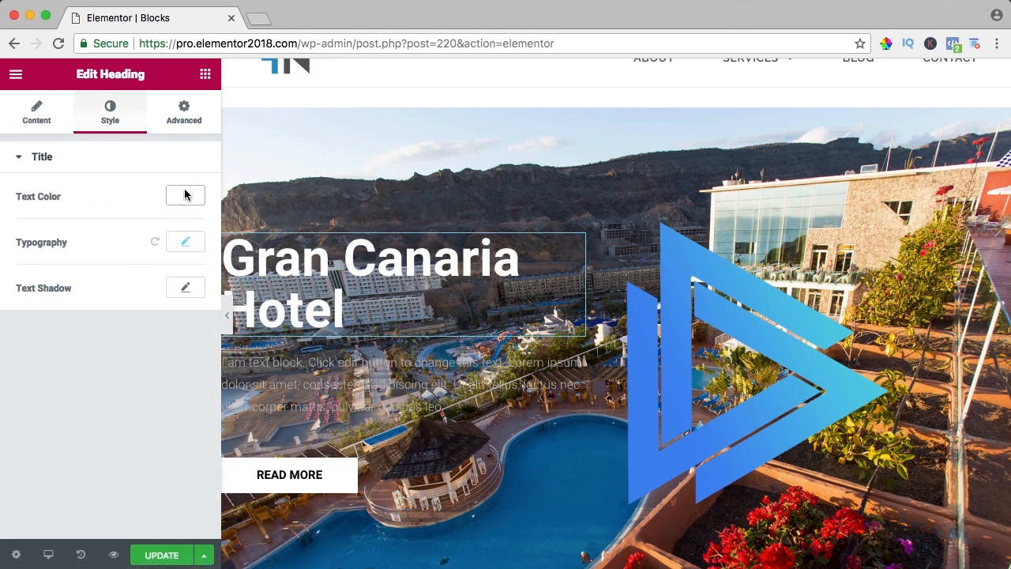
{"action": "left_click", "coordinate": [182, 246]}
{"action": "left_click_drag", "start_coordinate": [66, 345], "coordinate": [61, 346]}
{"action": "left_click", "coordinate": [130, 284]}
{"action": "scroll", "coordinate": [144, 354], "scroll_direction": "down", "scroll_amount": 3}
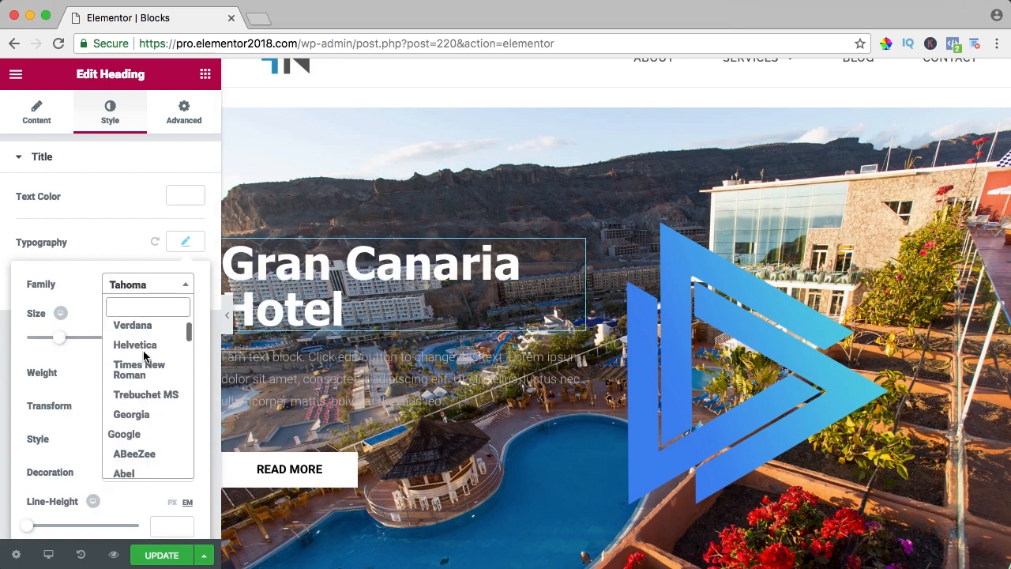
{"action": "left_click", "coordinate": [138, 340]}
{"action": "left_click", "coordinate": [138, 290]}
{"action": "left_click", "coordinate": [131, 386]}
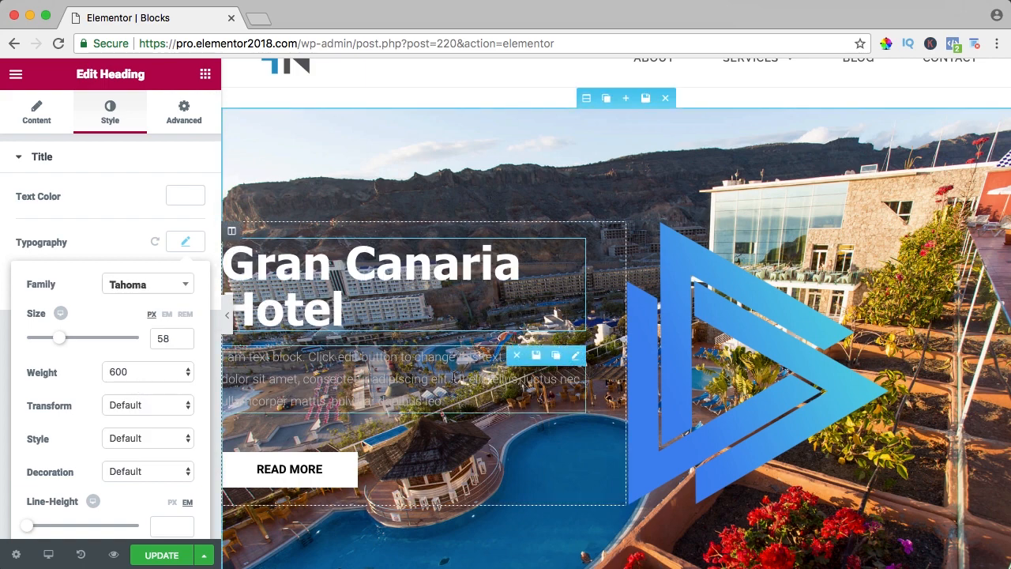
Replace the hero paragraph with "Spectacular bird’s eye view out over the Atlantic, lazy beach days and a splashing good time at the pool."
{"action": "left_click", "coordinate": [564, 371]}
{"action": "key", "text": "super+space"}
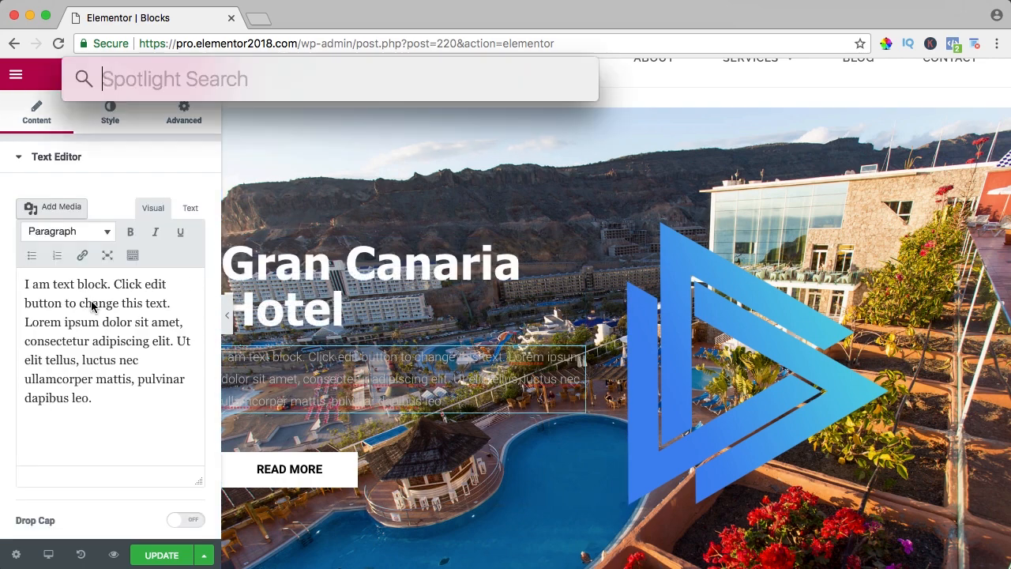
{"action": "key", "text": "Escape"}
{"action": "key", "text": "super+a"}
{"action": "type", "text": "Spectacular bird’s eye view out over the Atlantic, lazy beach days and a splashing good time at the pool."}
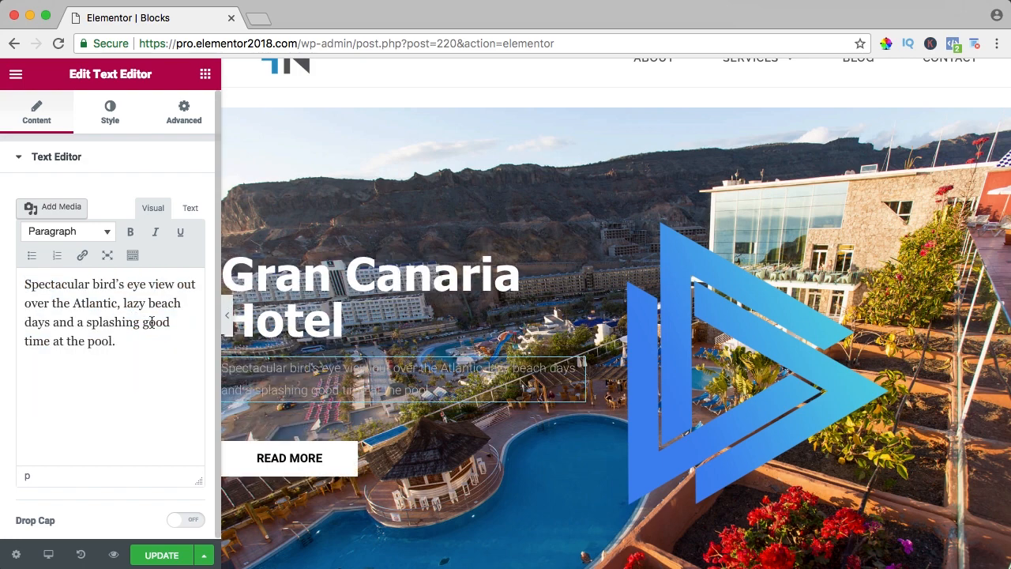
Change the hero paragraph's text color to white
{"action": "left_click", "coordinate": [123, 121]}
{"action": "left_click", "coordinate": [181, 264]}
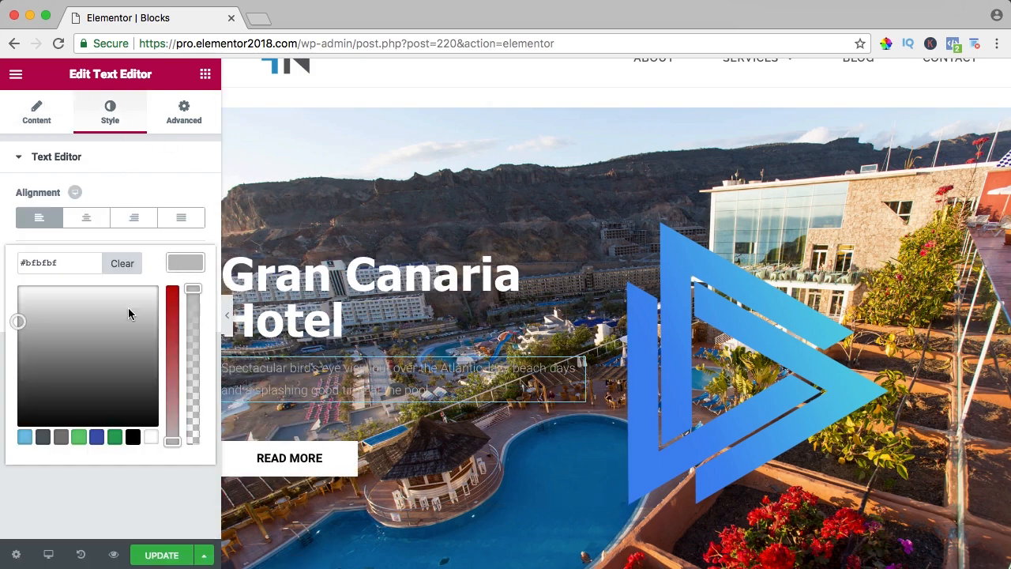
{"action": "left_click", "coordinate": [150, 439]}
{"action": "left_click", "coordinate": [191, 265]}
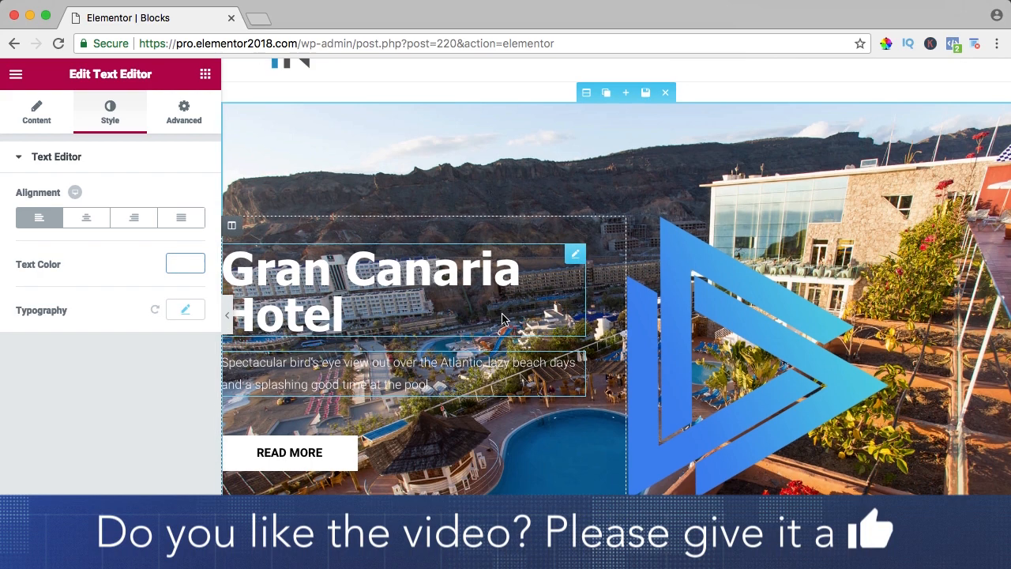
Give the hero section a gradient background overlay
{"action": "scroll", "coordinate": [509, 237], "scroll_direction": "up", "scroll_amount": 3}
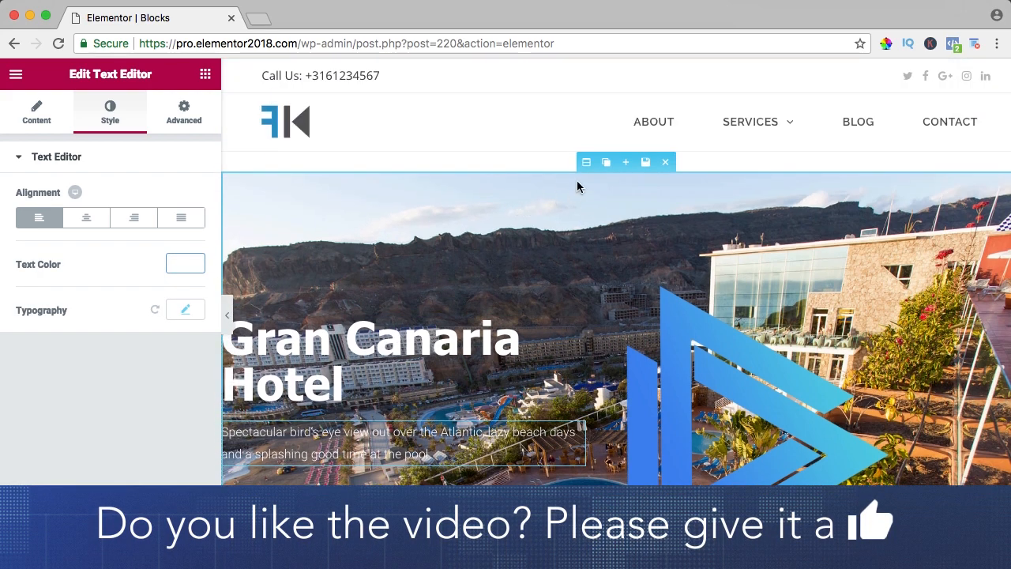
{"action": "left_click", "coordinate": [586, 162]}
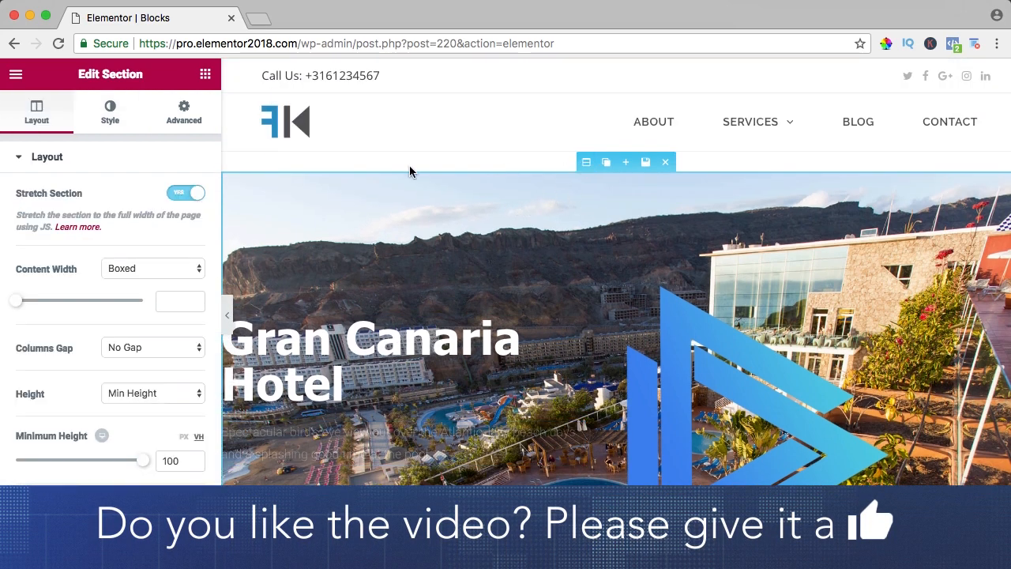
{"action": "left_click", "coordinate": [109, 109]}
{"action": "scroll", "coordinate": [106, 219], "scroll_direction": "down", "scroll_amount": 3}
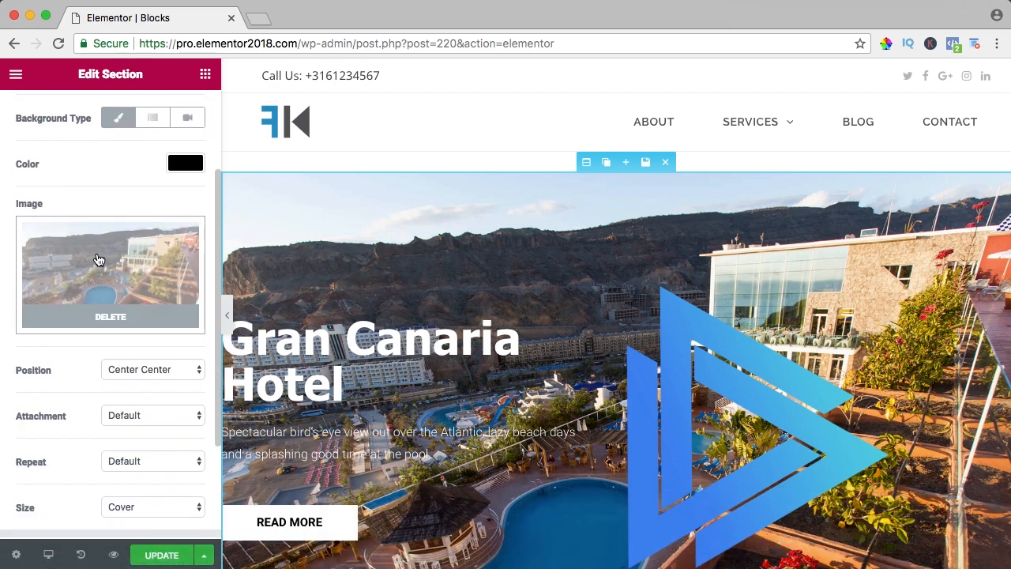
{"action": "scroll", "coordinate": [98, 260], "scroll_direction": "down", "scroll_amount": 5}
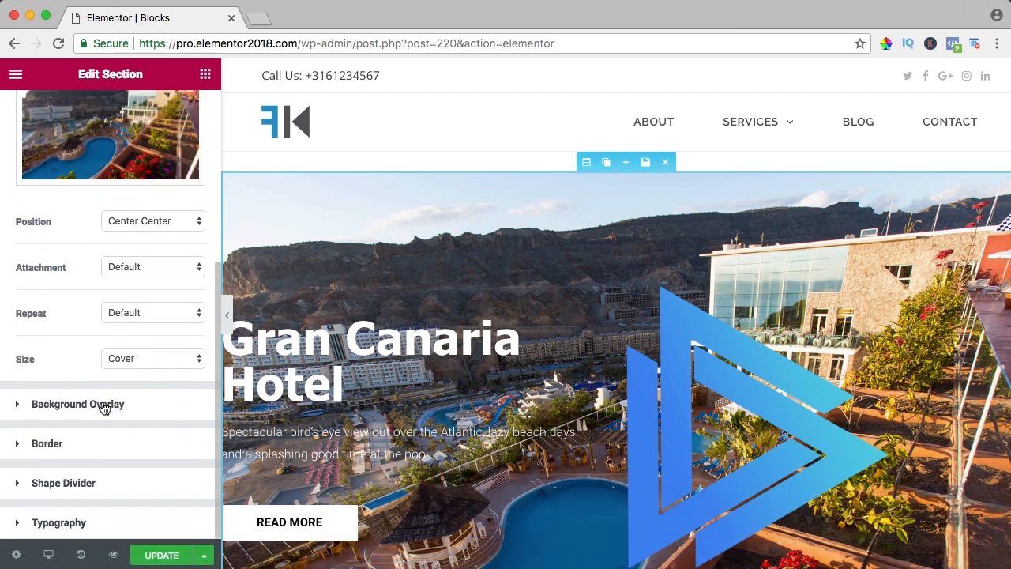
{"action": "left_click", "coordinate": [44, 406]}
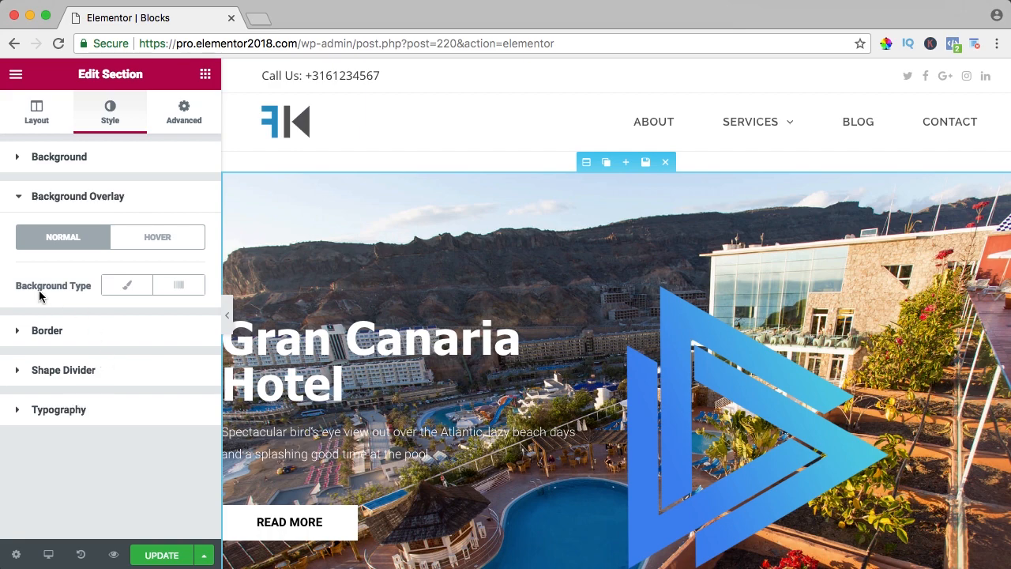
{"action": "left_click", "coordinate": [175, 288]}
{"action": "scroll", "coordinate": [129, 311], "scroll_direction": "down", "scroll_amount": 4}
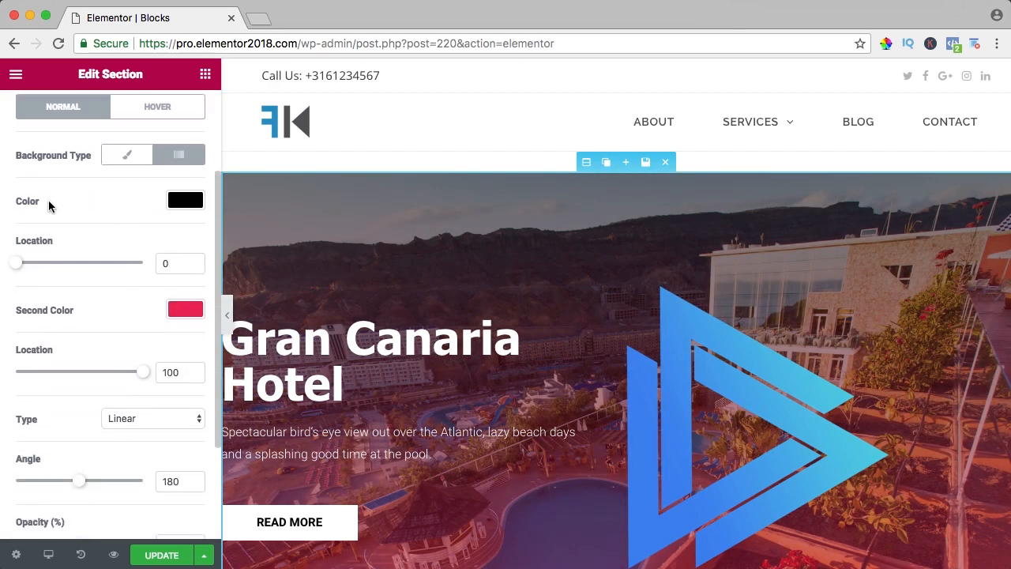
Set the overlay gradient's first color to #4387E7 and its second color to #4ce3e7
{"action": "left_click", "coordinate": [184, 203]}
{"action": "left_click_drag", "start_coordinate": [18, 200], "coordinate": [68, 203]}
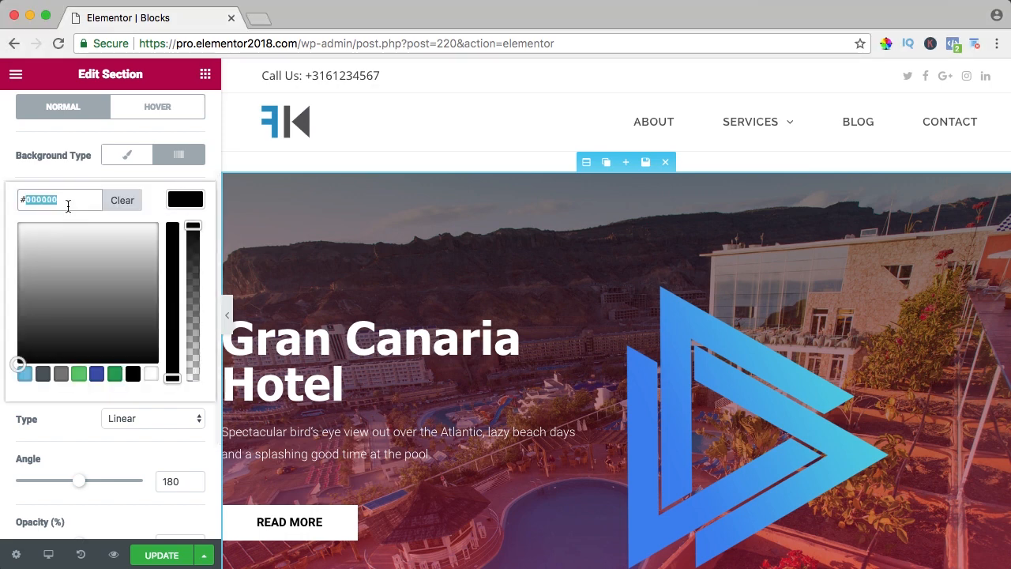
{"action": "type", "text": "#4387E7"}
{"action": "left_click", "coordinate": [186, 203]}
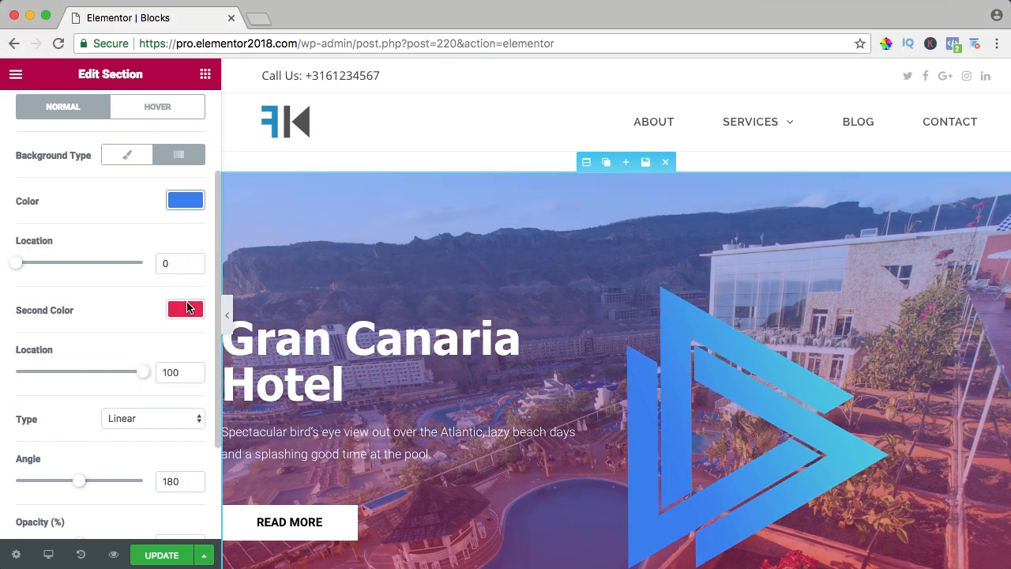
{"action": "left_click", "coordinate": [187, 308]}
{"action": "triple_click", "coordinate": [60, 309]}
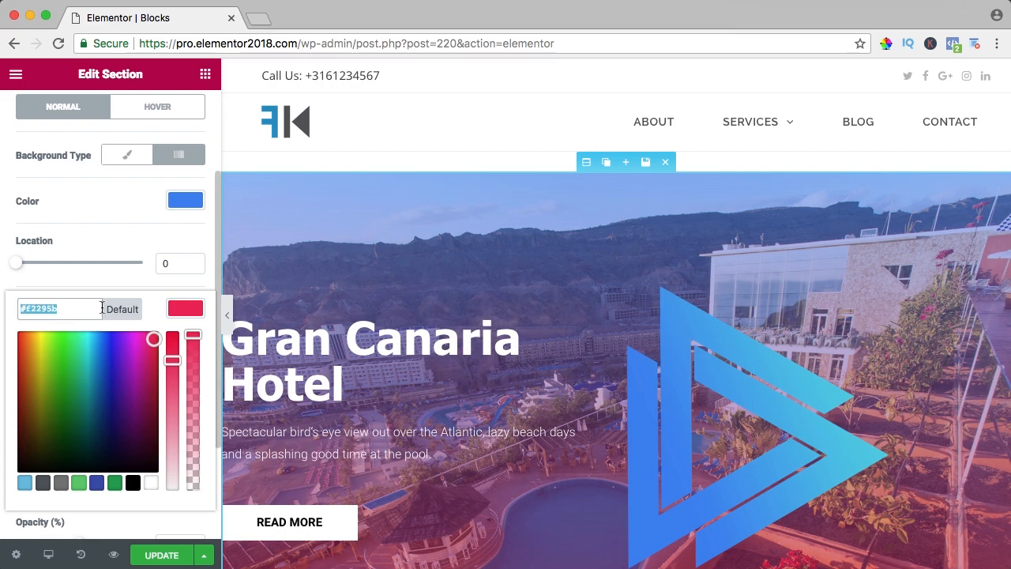
{"action": "type", "text": "#4ce3e7"}
{"action": "left_click", "coordinate": [185, 308]}
{"action": "scroll", "coordinate": [405, 301], "scroll_direction": "down", "scroll_amount": 2}
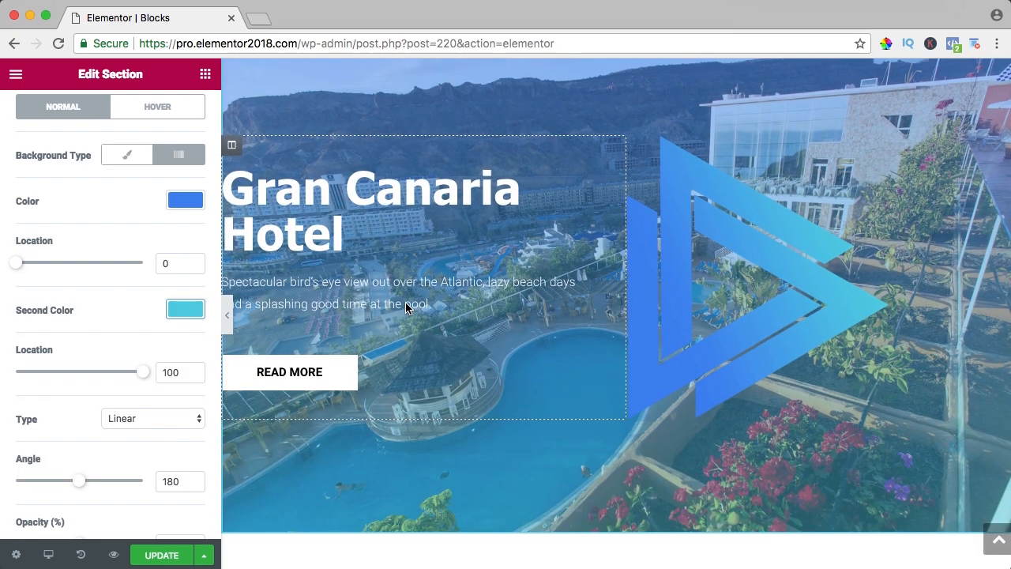
{"action": "scroll", "coordinate": [405, 301], "scroll_direction": "up", "scroll_amount": 2}
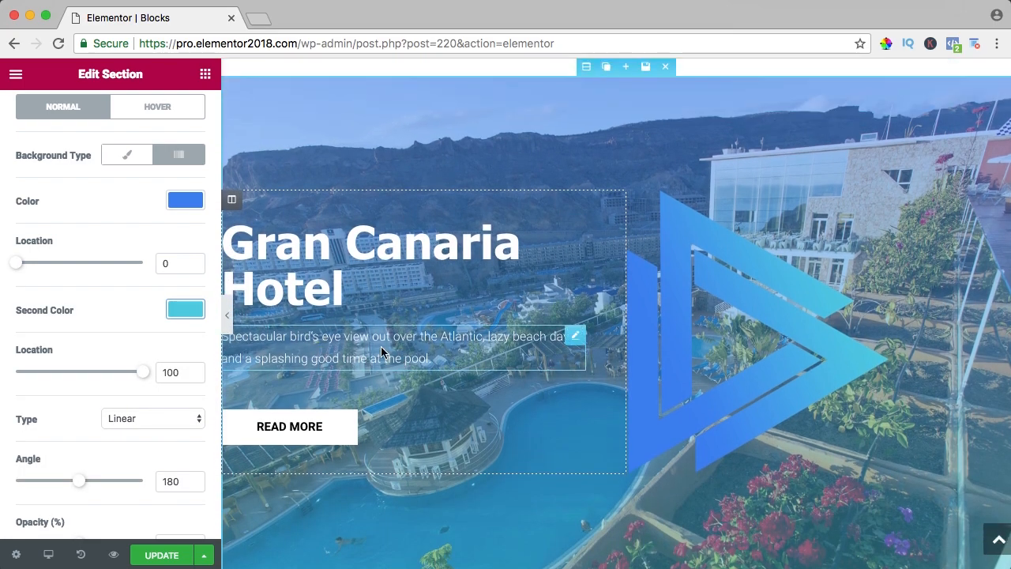
Set the hero paragraph's font weight to Bold and its size to 27 px
{"action": "scroll", "coordinate": [401, 351], "scroll_direction": "up", "scroll_amount": 1}
{"action": "left_click", "coordinate": [408, 355]}
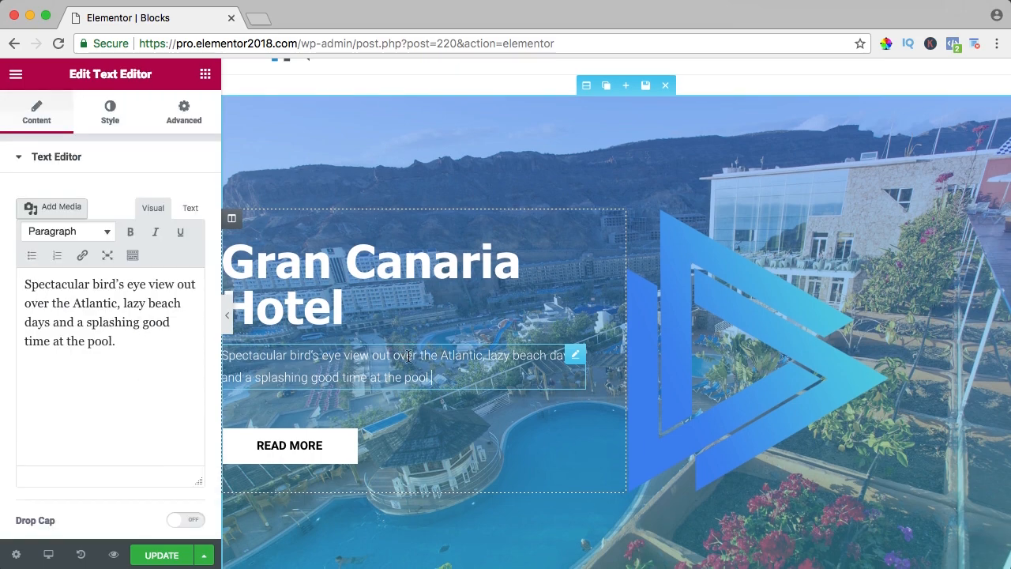
{"action": "left_click", "coordinate": [115, 118]}
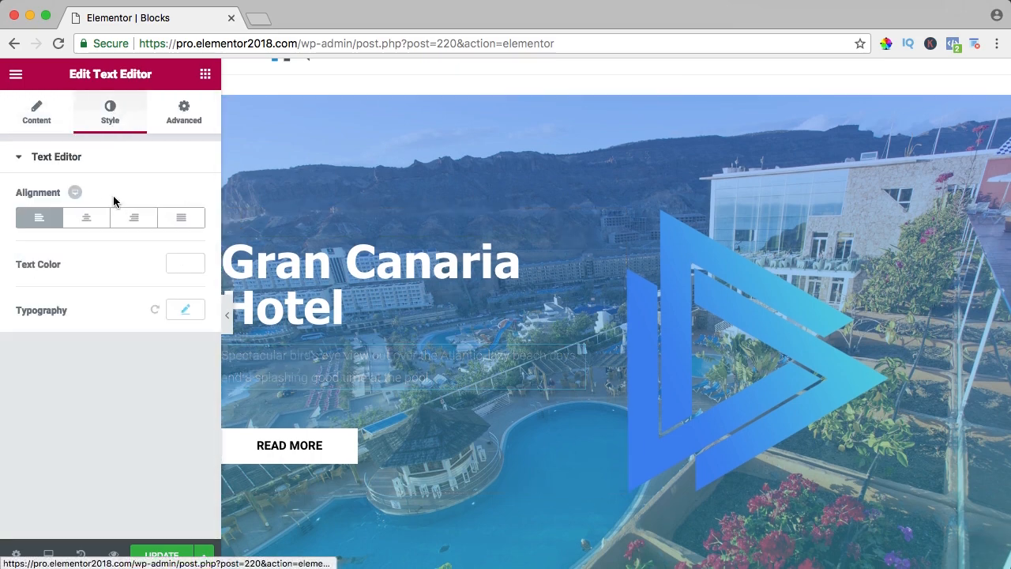
{"action": "left_click", "coordinate": [183, 310]}
{"action": "scroll", "coordinate": [172, 305], "scroll_direction": "down", "scroll_amount": 3}
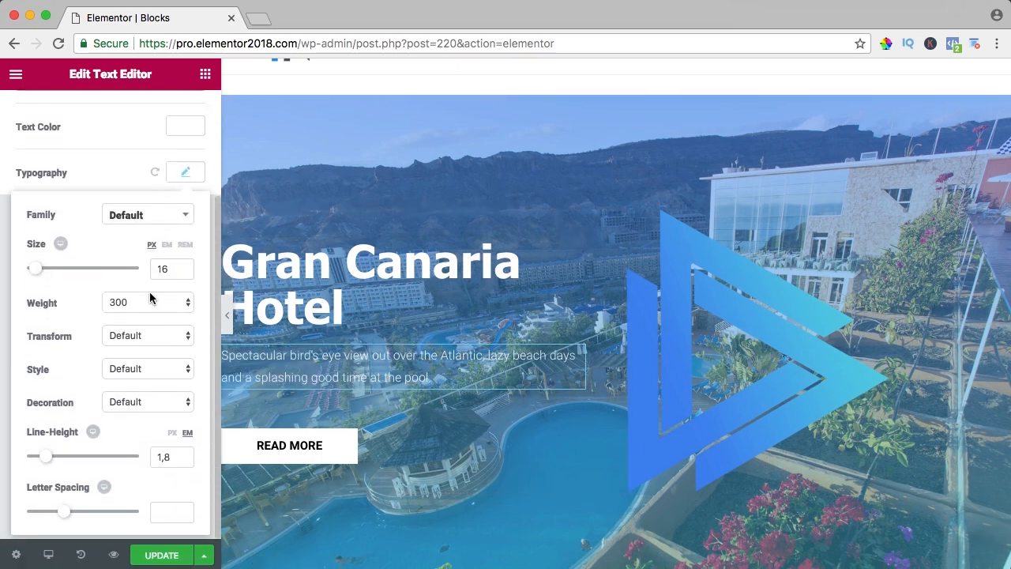
{"action": "left_click", "coordinate": [150, 298]}
{"action": "left_click", "coordinate": [137, 424]}
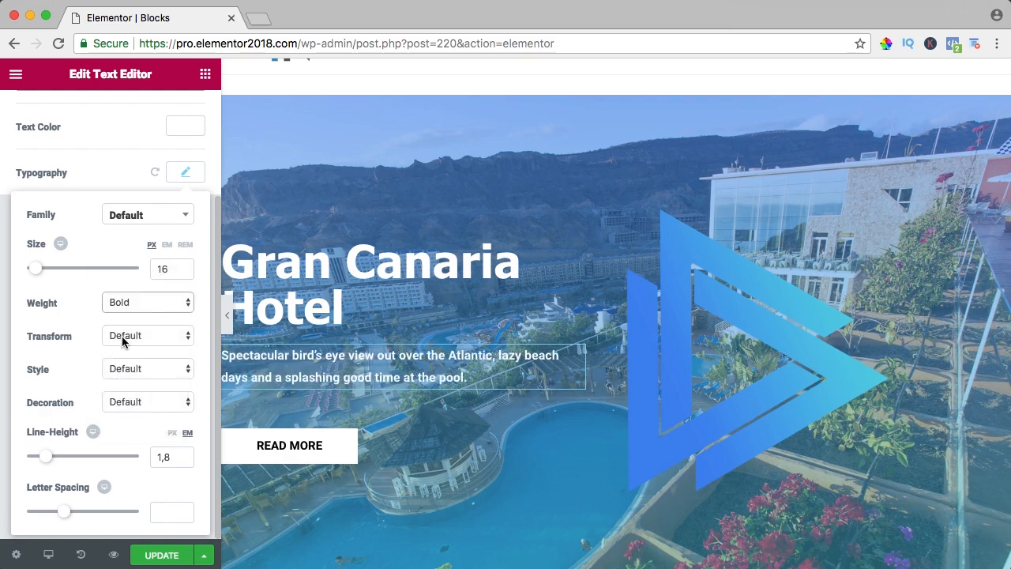
{"action": "left_click_drag", "start_coordinate": [38, 269], "coordinate": [44, 271]}
Set the Read More button's hover background color to #53d0e7
{"action": "scroll", "coordinate": [306, 385], "scroll_direction": "down", "scroll_amount": 4}
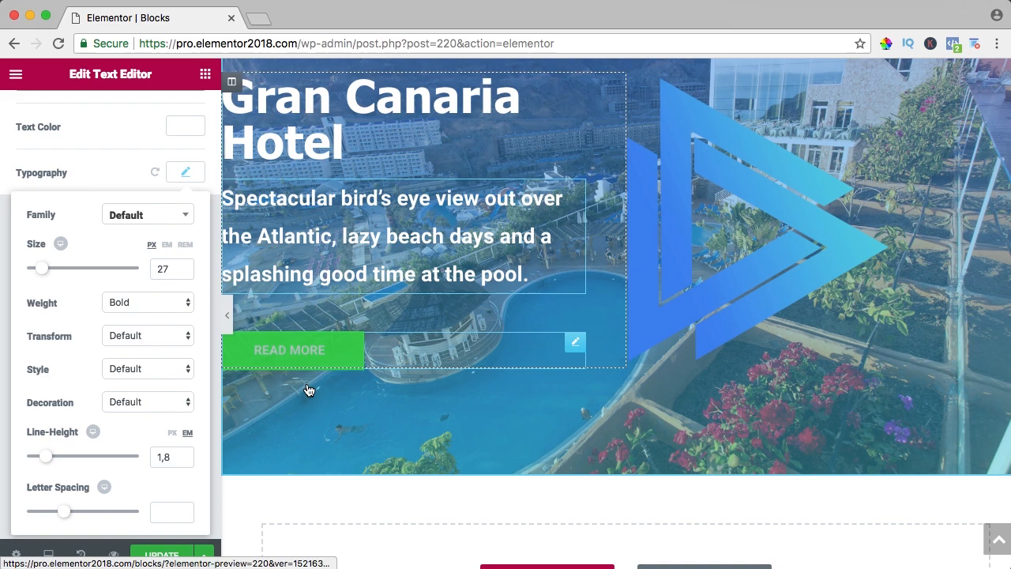
{"action": "left_click", "coordinate": [406, 341]}
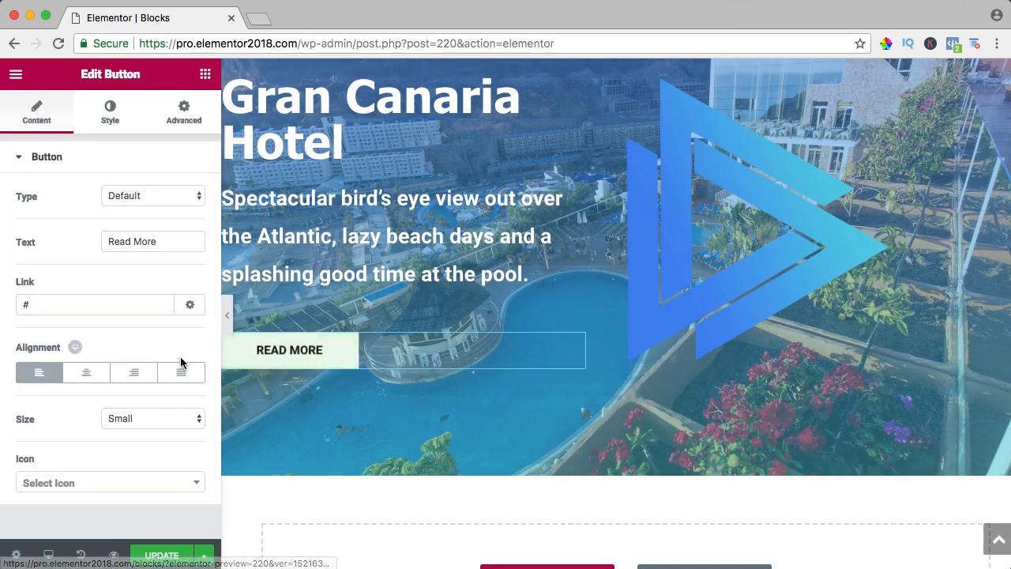
{"action": "left_click", "coordinate": [116, 118]}
{"action": "left_click", "coordinate": [166, 232]}
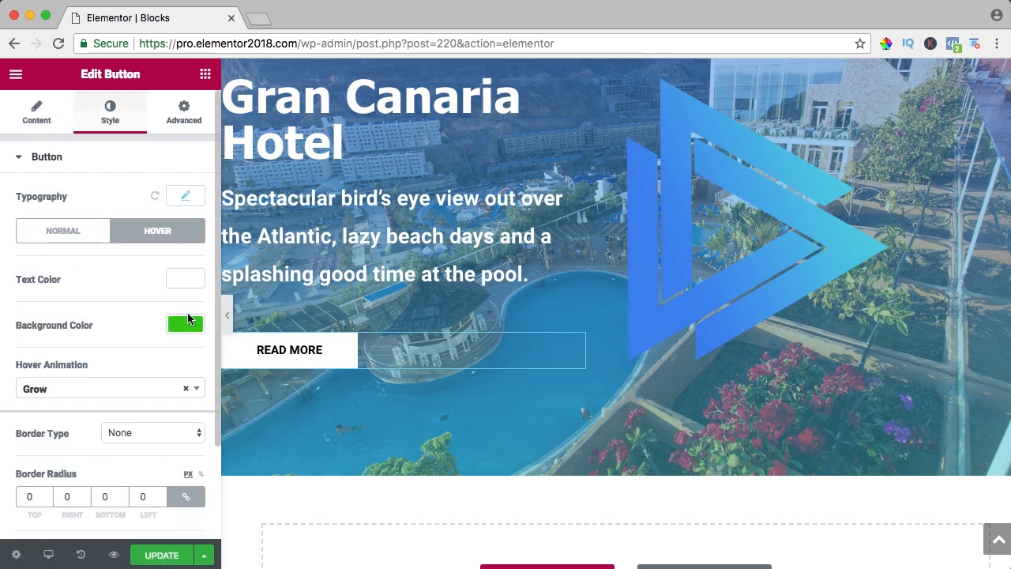
{"action": "left_click", "coordinate": [186, 323]}
{"action": "left_click_drag", "start_coordinate": [76, 323], "coordinate": [21, 322]}
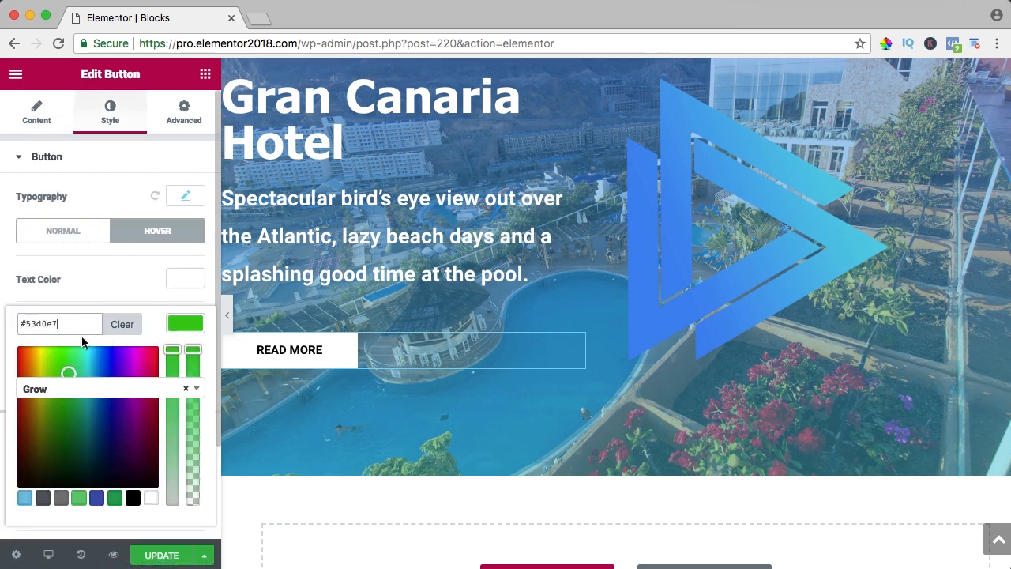
{"action": "left_click", "coordinate": [180, 319]}
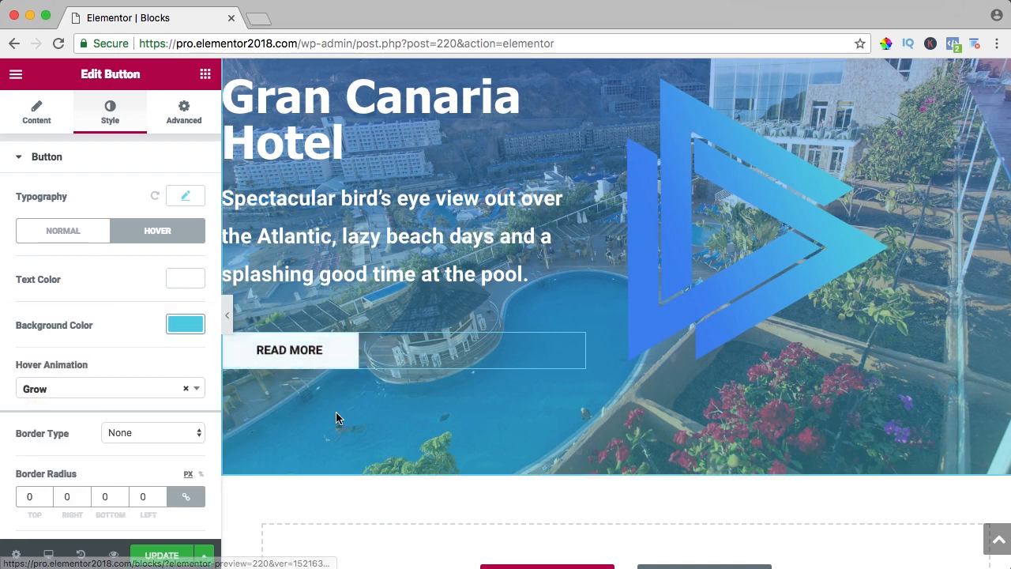
Change the hero button's text to "Book Now"
{"action": "left_click", "coordinate": [39, 117]}
{"action": "triple_click", "coordinate": [147, 237]}
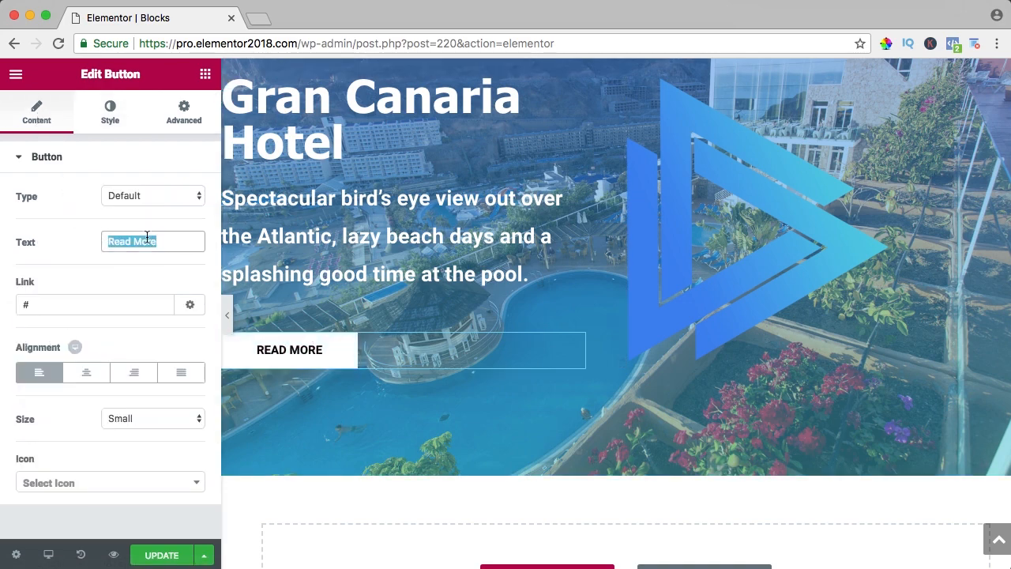
{"action": "type", "text": "BOOK NOW"}
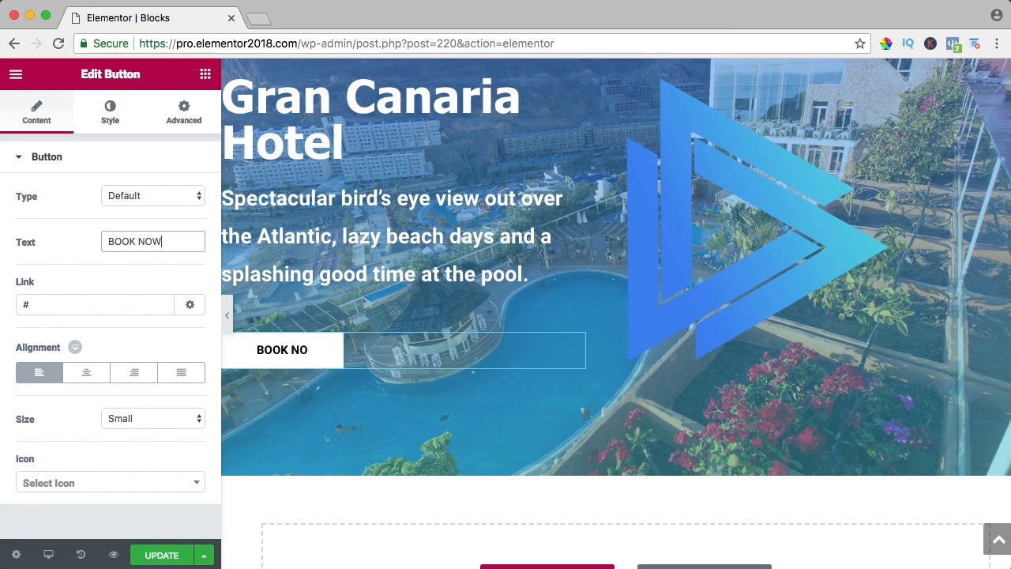
{"action": "key", "text": "super+a"}
{"action": "type", "text": "Book Now"}
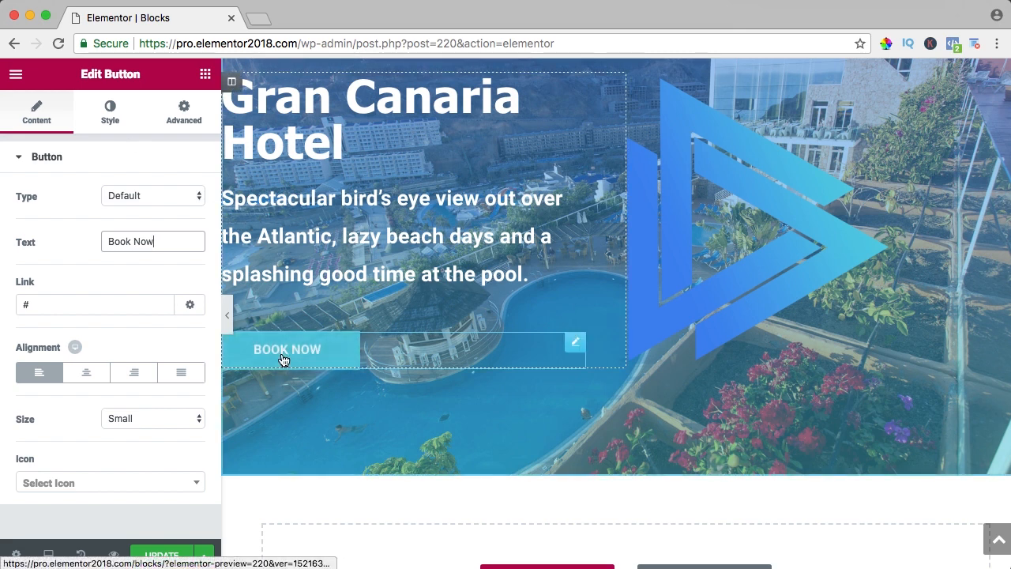
Try centre and right alignment for the Book Now button and return it to left alignment
{"action": "left_click", "coordinate": [88, 372]}
{"action": "left_click", "coordinate": [130, 374]}
{"action": "left_click", "coordinate": [52, 377]}
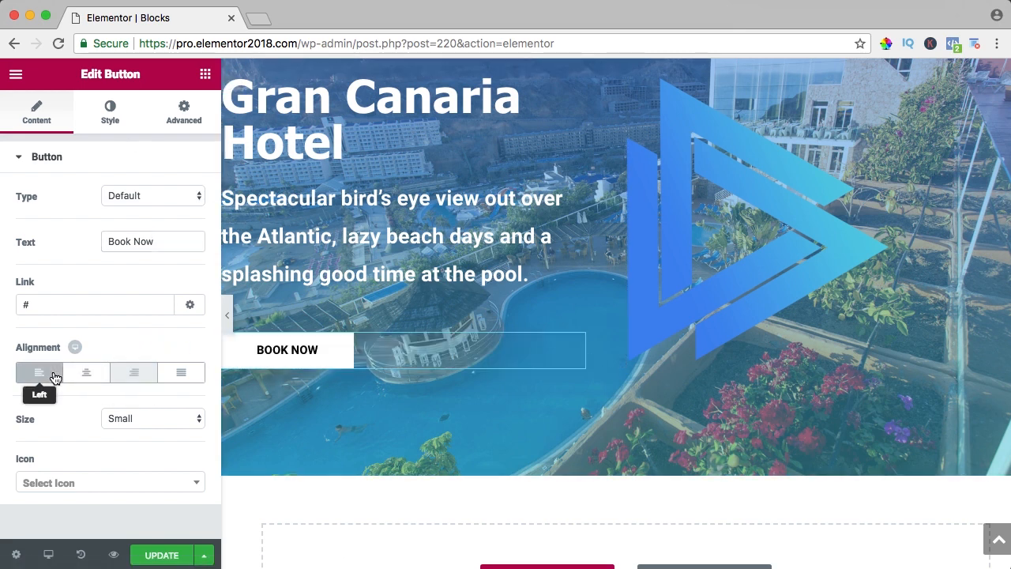
Add the arrow-circle-right icon to the Book Now button
{"action": "left_click", "coordinate": [105, 482]}
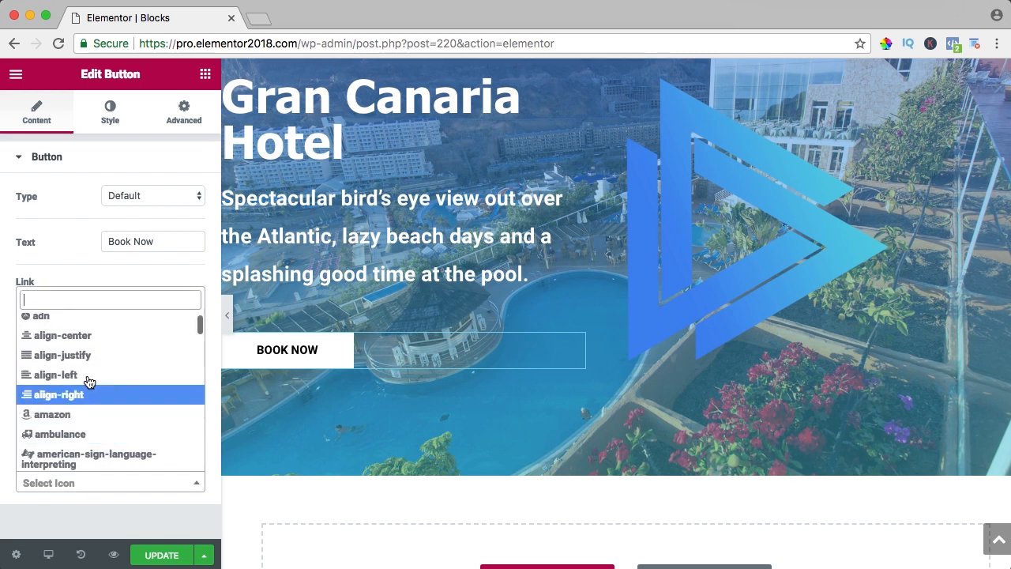
{"action": "type", "text": "arrow"}
{"action": "left_click", "coordinate": [83, 441]}
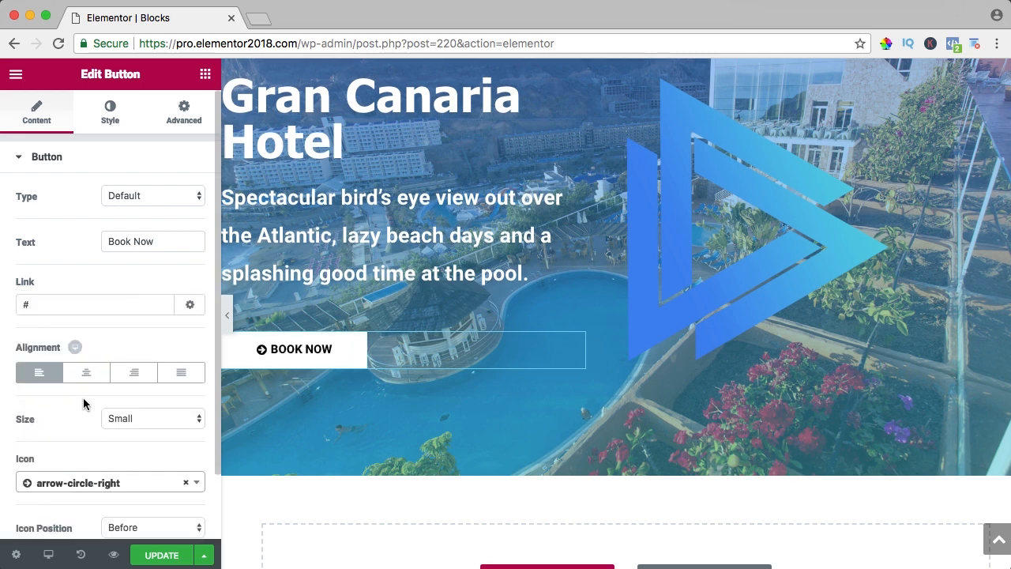
Make the Book Now button's normal white background almost fully transparent and set its text color to white
{"action": "left_click", "coordinate": [109, 118]}
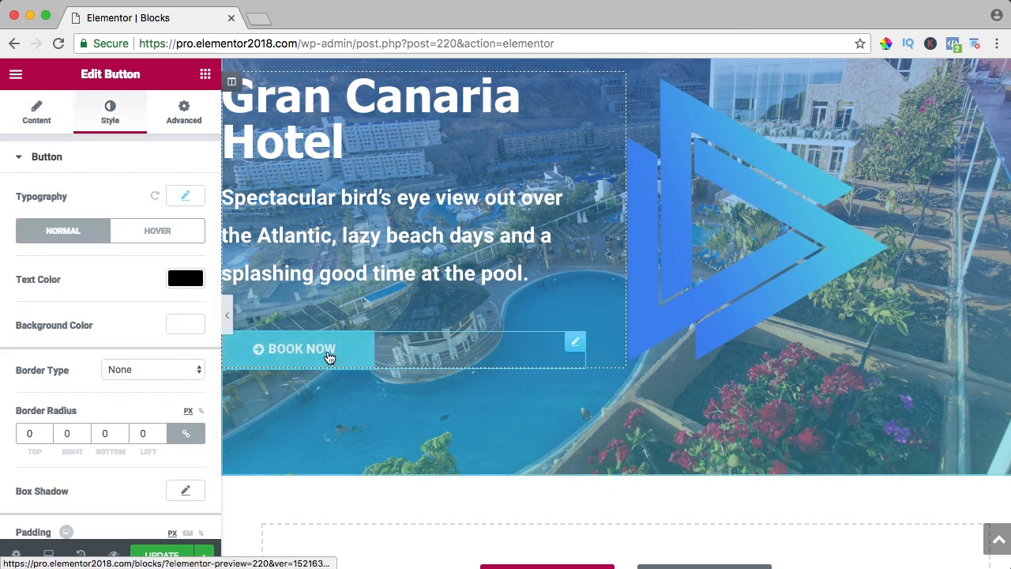
{"action": "left_click", "coordinate": [186, 325]}
{"action": "left_click_drag", "start_coordinate": [191, 362], "coordinate": [188, 477]}
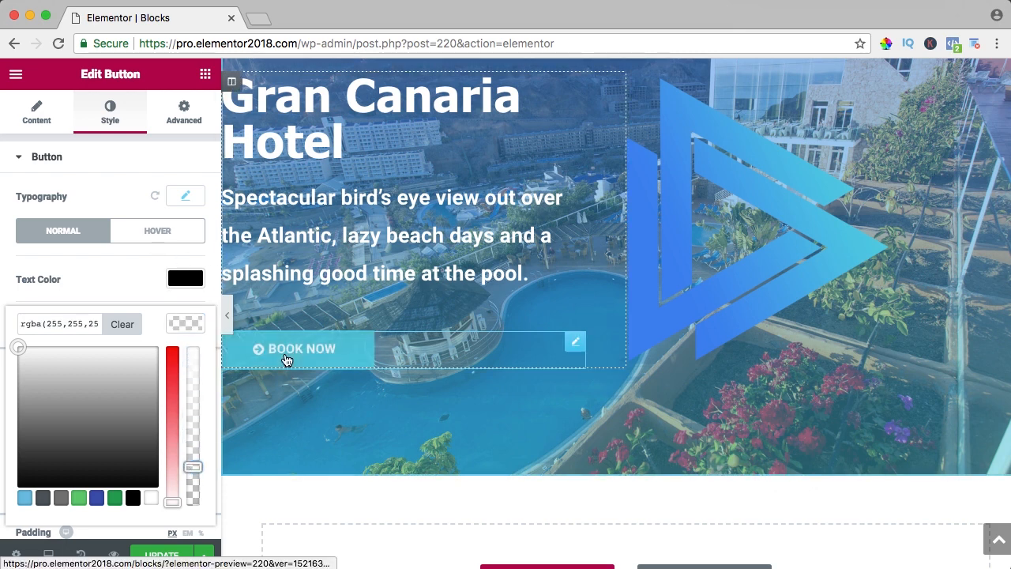
{"action": "scroll", "coordinate": [157, 252], "scroll_direction": "down", "scroll_amount": 1}
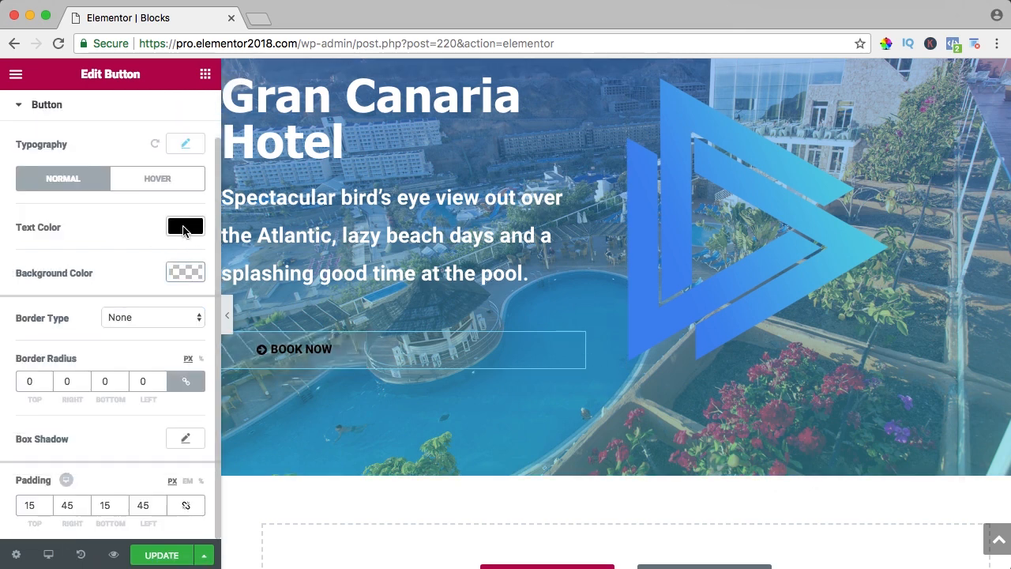
{"action": "left_click", "coordinate": [185, 226]}
{"action": "left_click", "coordinate": [150, 400]}
{"action": "left_click", "coordinate": [180, 228]}
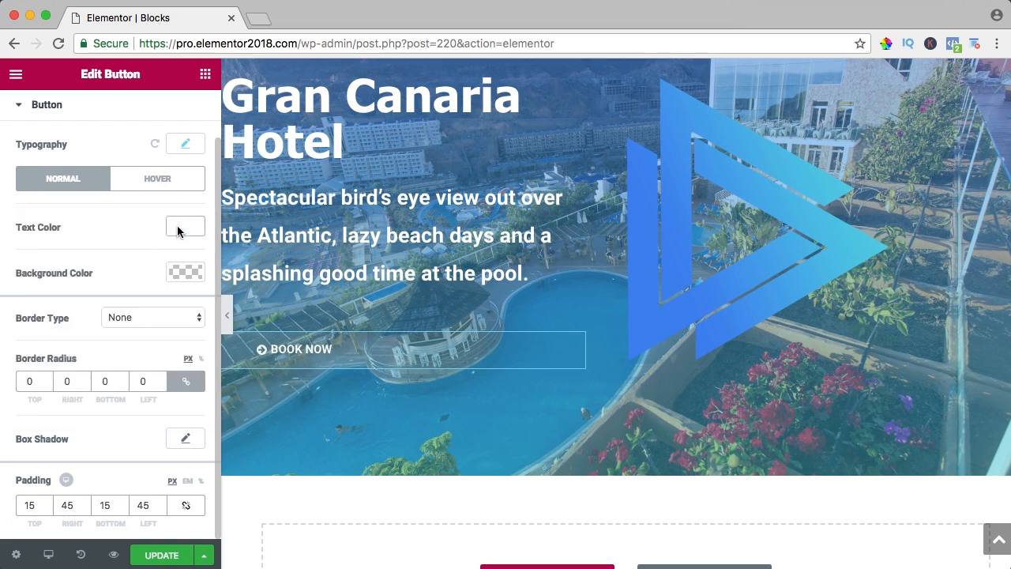
Give the Book Now button a solid border with a bottom width of 4 and check the hero at full width
{"action": "left_click", "coordinate": [125, 319]}
{"action": "left_click", "coordinate": [122, 330]}
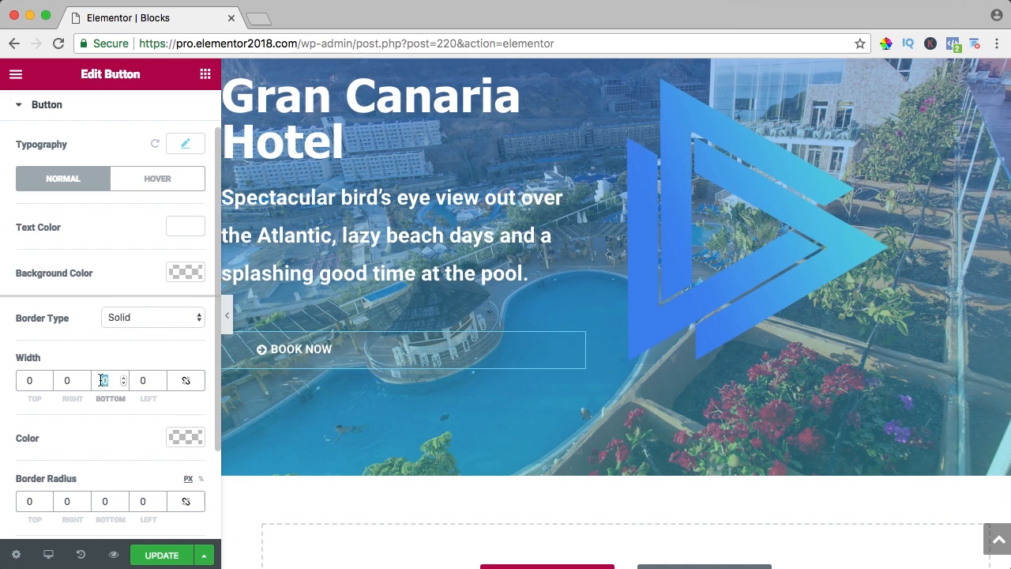
{"action": "type", "text": "4"}
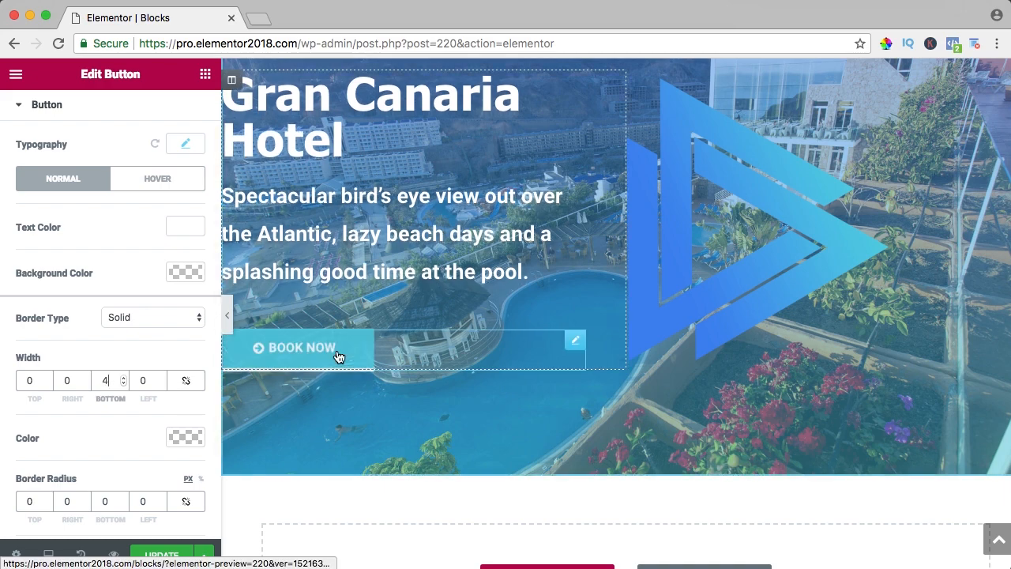
{"action": "scroll", "coordinate": [136, 406], "scroll_direction": "down", "scroll_amount": 2}
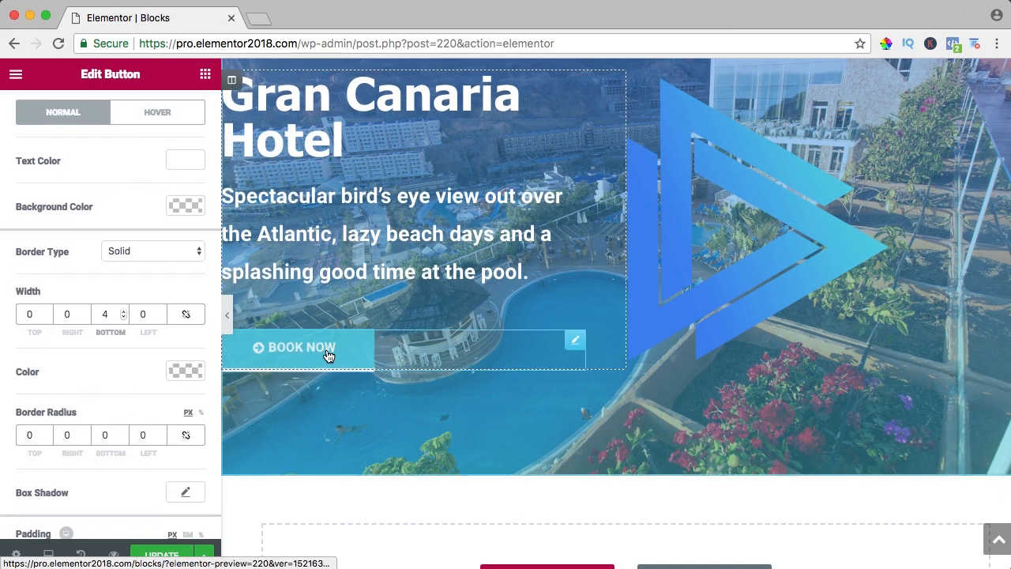
{"action": "scroll", "coordinate": [215, 316], "scroll_direction": "up", "scroll_amount": 2}
{"action": "left_click", "coordinate": [226, 316]}
{"action": "scroll", "coordinate": [331, 324], "scroll_direction": "up", "scroll_amount": 5}
{"action": "scroll", "coordinate": [331, 322], "scroll_direction": "down", "scroll_amount": 3}
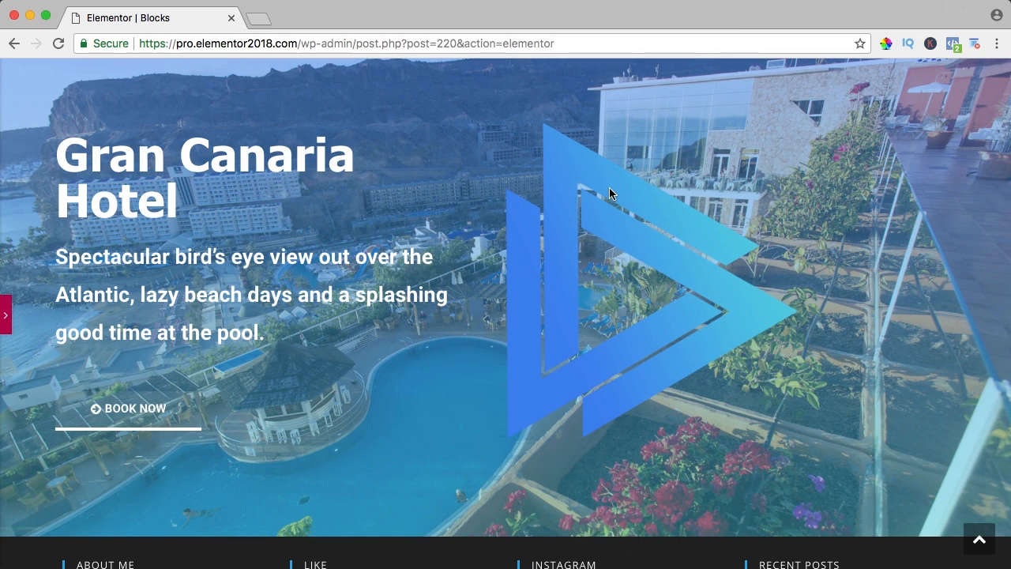
{"action": "left_click", "coordinate": [7, 316]}
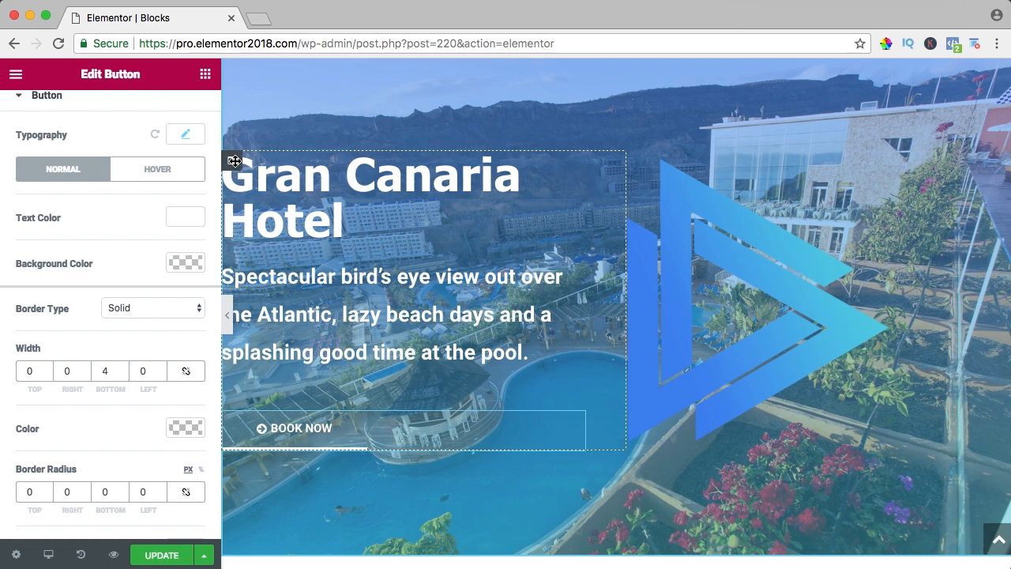
Unlink the margins of the hero's text column and set its left margin to 100 px
{"action": "left_click", "coordinate": [234, 161]}
{"action": "left_click", "coordinate": [183, 112]}
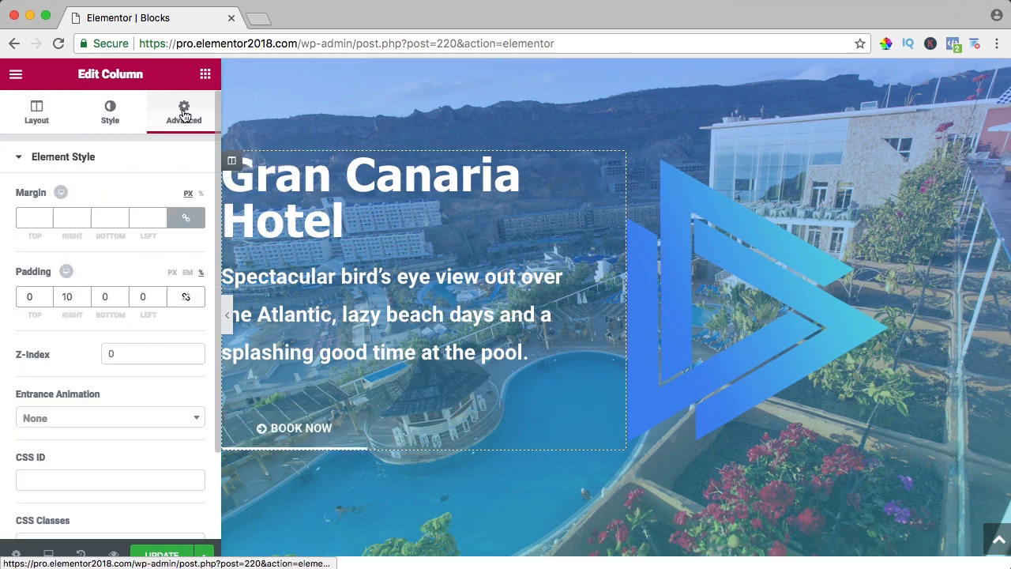
{"action": "left_click", "coordinate": [185, 217]}
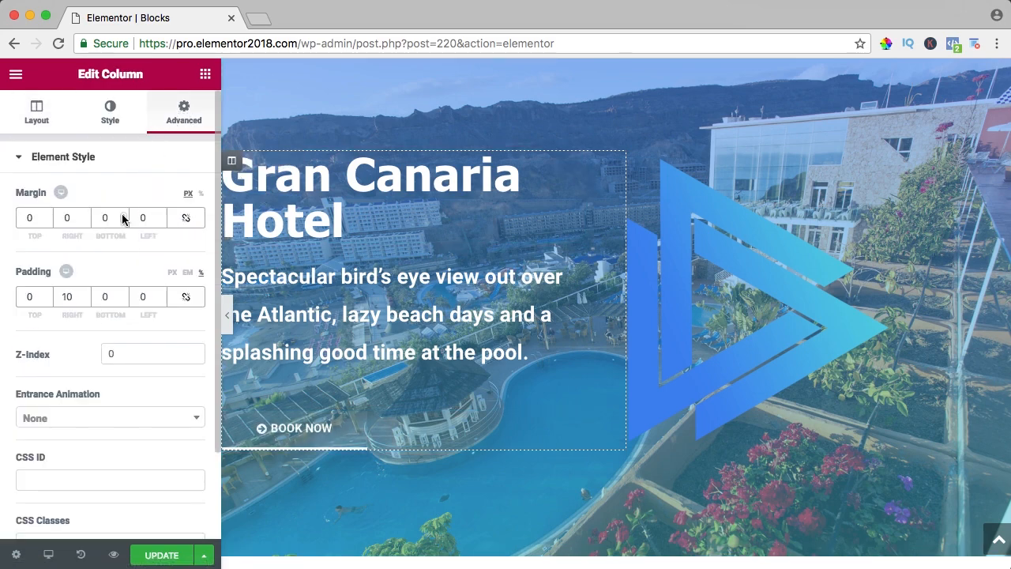
{"action": "left_click", "coordinate": [151, 216]}
{"action": "type", "text": "100"}
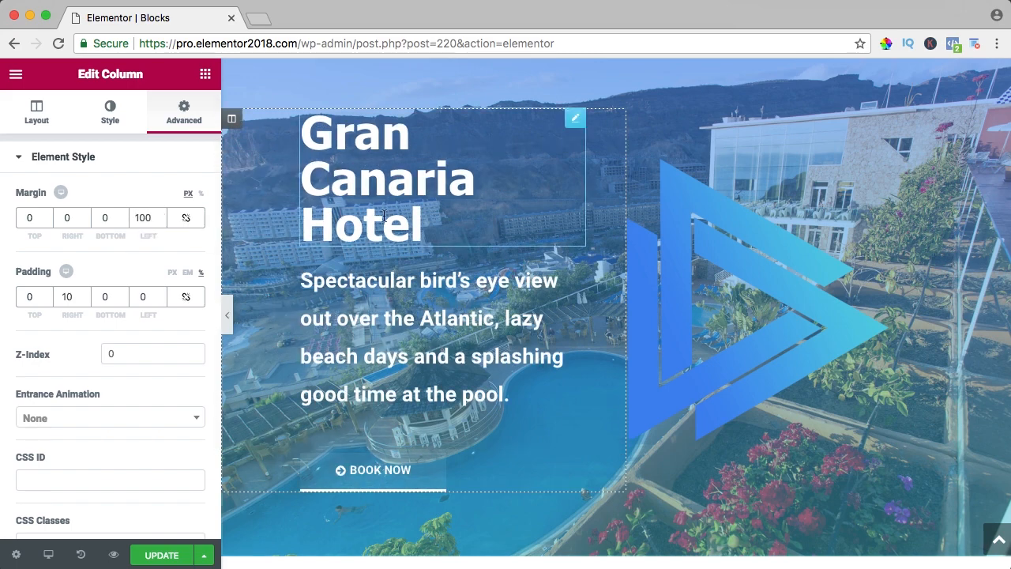
Unlink the logo column's margins and set its left margin to -100 px so the logo overlaps the text column
{"action": "mouse_move", "coordinate": [640, 123]}
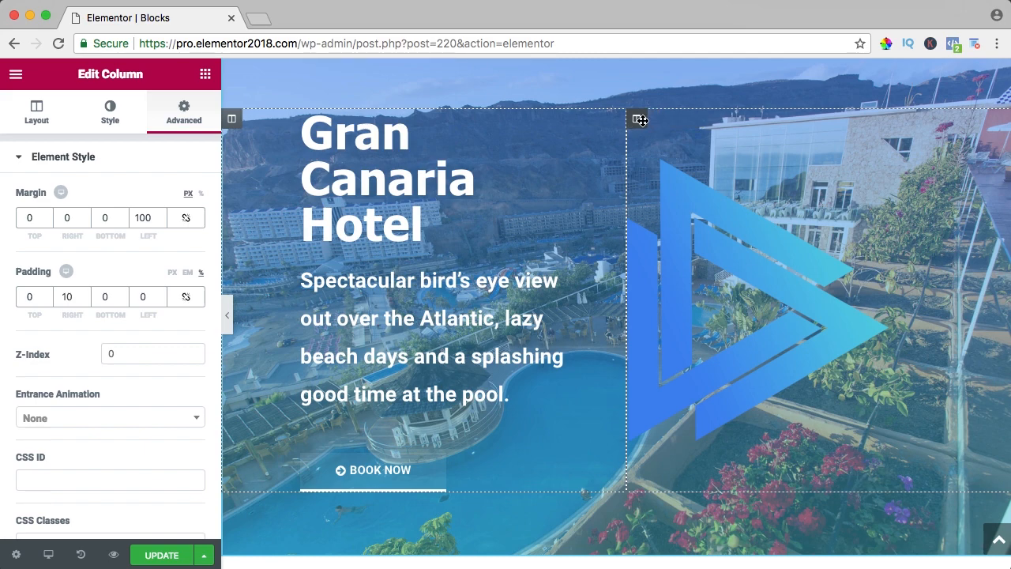
{"action": "left_click", "coordinate": [636, 119]}
{"action": "left_click", "coordinate": [186, 117]}
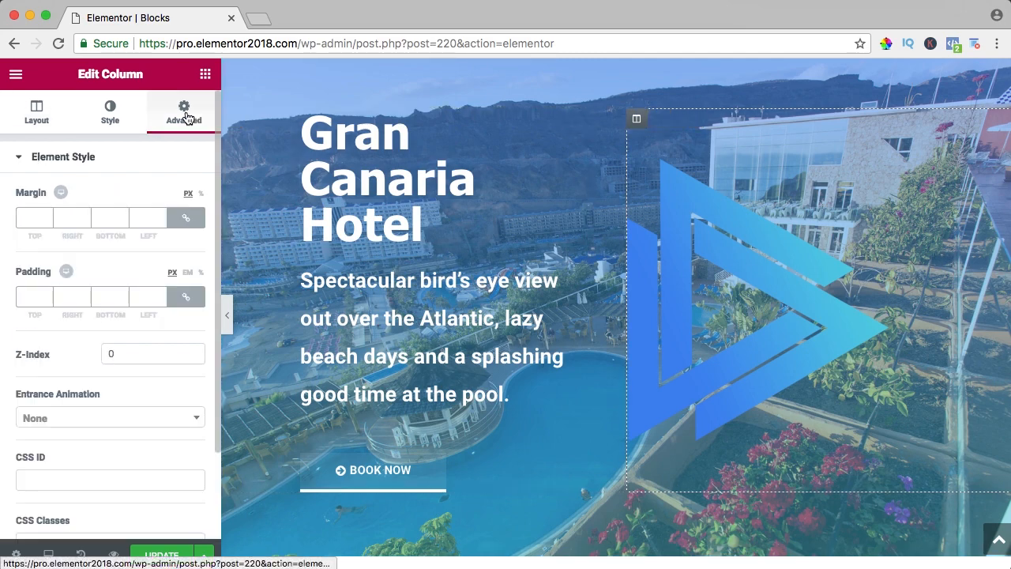
{"action": "left_click", "coordinate": [183, 220]}
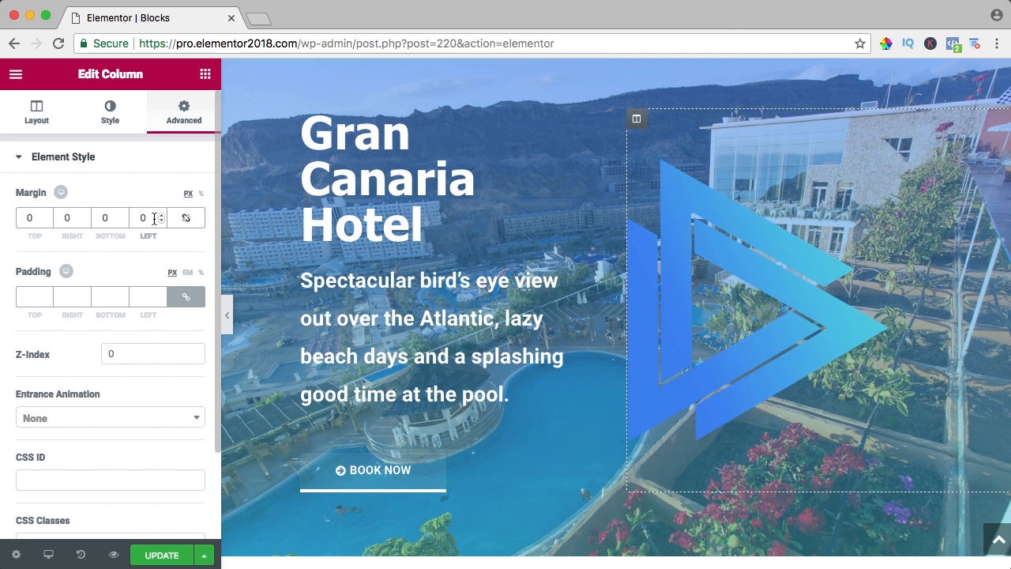
{"action": "type", "text": "-14"}
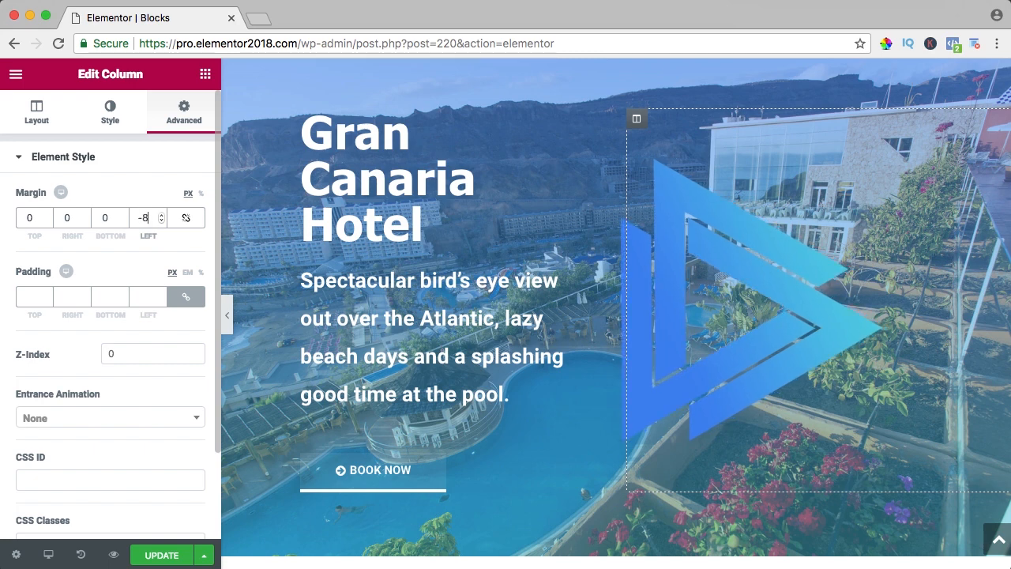
{"action": "key", "text": "Down"}
{"action": "key", "text": "Down"}
{"action": "key", "text": "Down"}
{"action": "key", "text": "Down"}
{"action": "key", "text": "Down"}
{"action": "key", "text": "Down"}
{"action": "key", "text": "Down"}
{"action": "key", "text": "Down"}
{"action": "key", "text": "Down"}
{"action": "key", "text": "Down"}
{"action": "key", "text": "Down"}
{"action": "key", "text": "Down"}
{"action": "key", "text": "Down"}
{"action": "key", "text": "Down"}
{"action": "key", "text": "Down"}
{"action": "key", "text": "Down"}
{"action": "key", "text": "Down"}
{"action": "key", "text": "Down"}
{"action": "key", "text": "Down"}
{"action": "key", "text": "Down"}
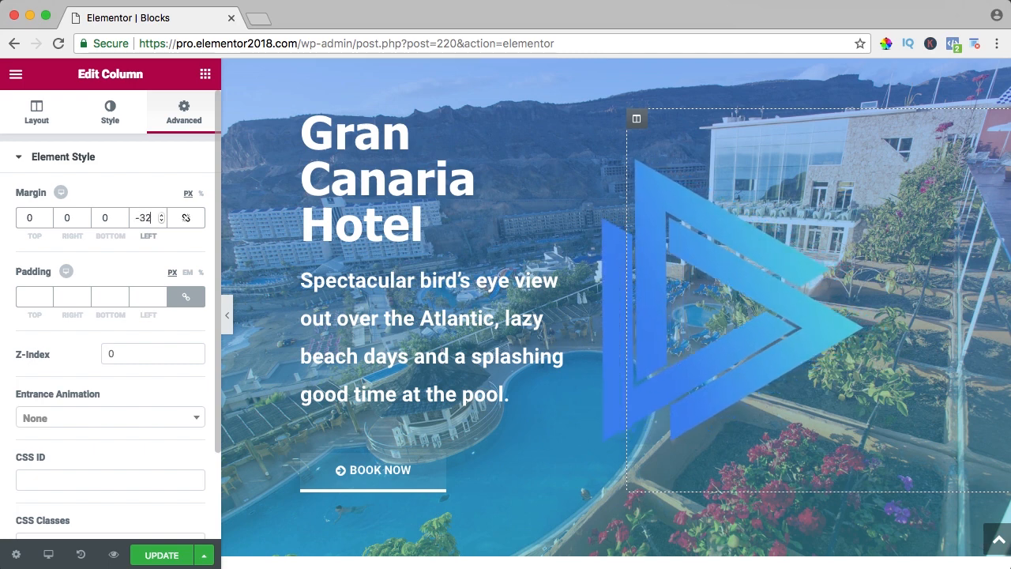
{"action": "key", "text": "Down"}
{"action": "key", "text": "Down"}
{"action": "key", "text": "Down"}
{"action": "key", "text": "Down"}
{"action": "key", "text": "Down"}
{"action": "key", "text": "Down"}
{"action": "key", "text": "Down"}
{"action": "key", "text": "Down"}
{"action": "key", "text": "Down"}
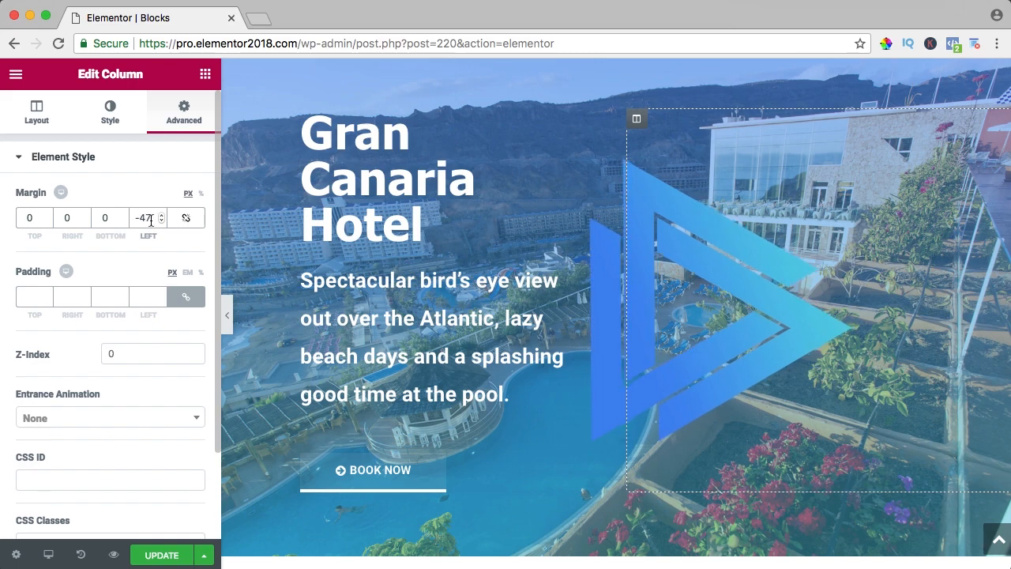
{"action": "type", "text": "100"}
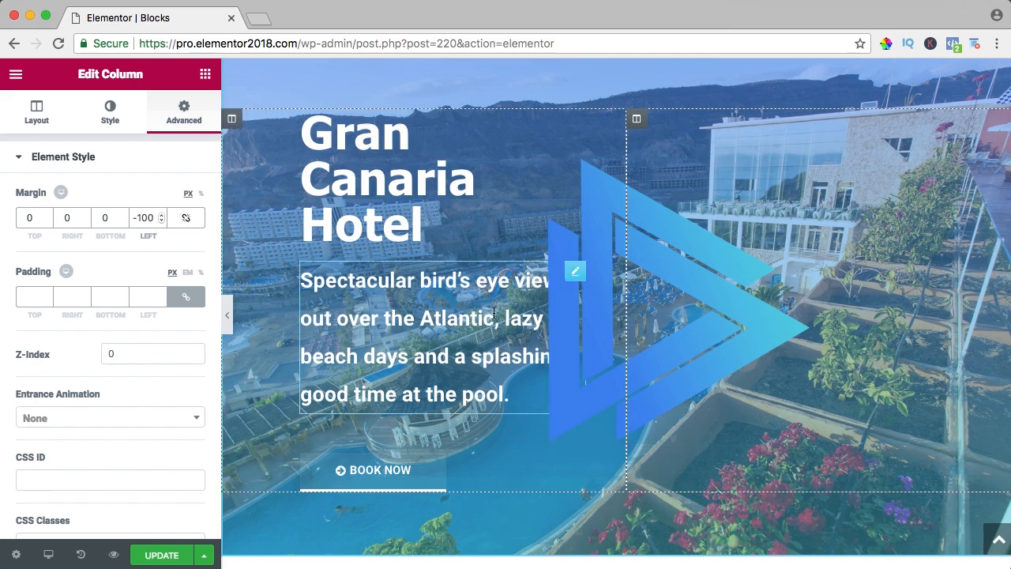
Set the text column's Z-Index to 1 so the paragraph sits in front of the logo
{"action": "left_click", "coordinate": [235, 123]}
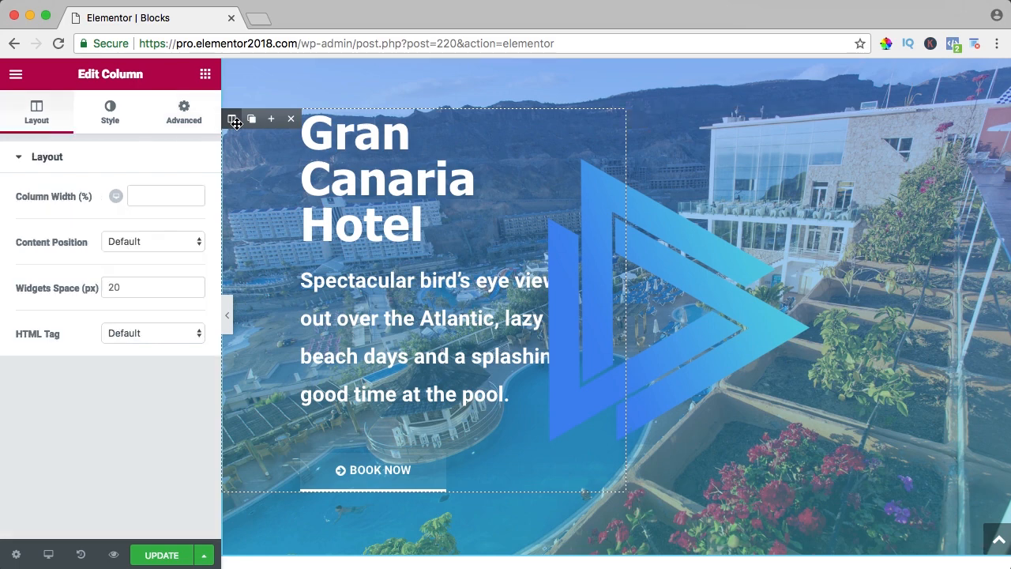
{"action": "left_click", "coordinate": [182, 118]}
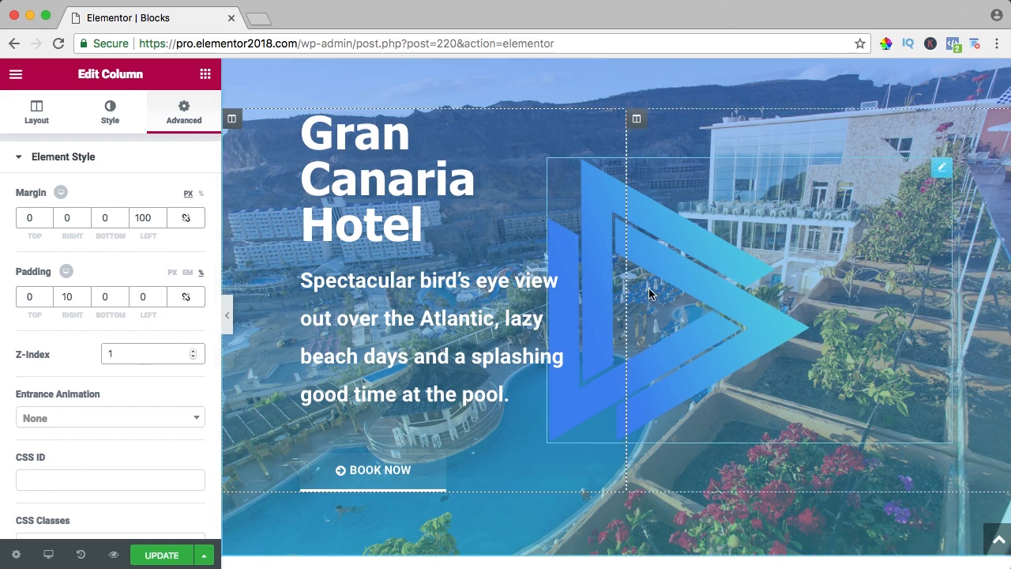
Set the logo column's left margin to -112 px
{"action": "left_click", "coordinate": [638, 119]}
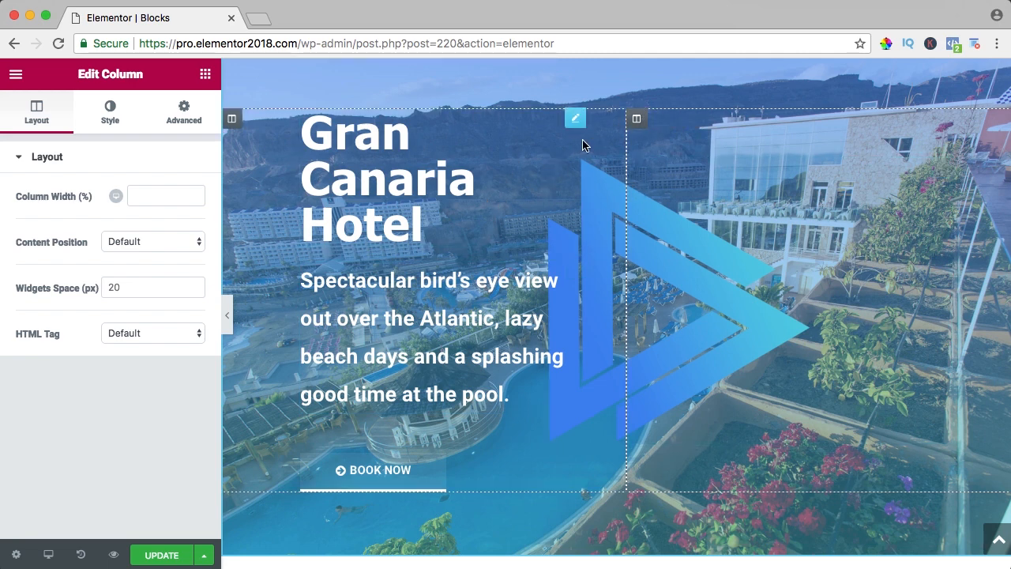
{"action": "left_click", "coordinate": [182, 116]}
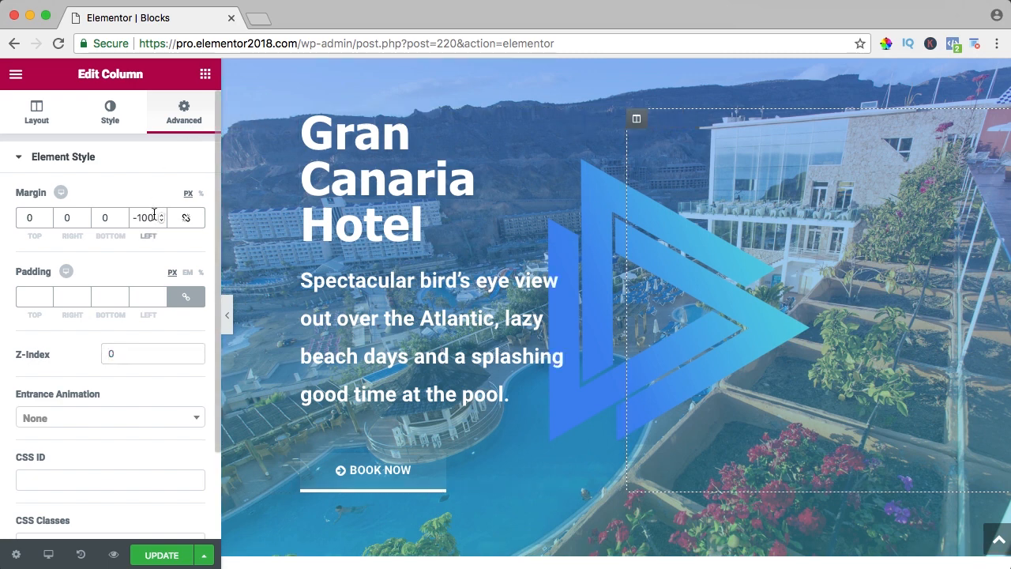
{"action": "key", "text": "Down"}
{"action": "key", "text": "Down"}
{"action": "key", "text": "Down"}
{"action": "key", "text": "Down"}
{"action": "key", "text": "Down"}
{"action": "key", "text": "Down"}
{"action": "key", "text": "Down"}
{"action": "key", "text": "Down"}
{"action": "key", "text": "Down"}
{"action": "key", "text": "Down"}
{"action": "key", "text": "Down"}
{"action": "key", "text": "Down"}
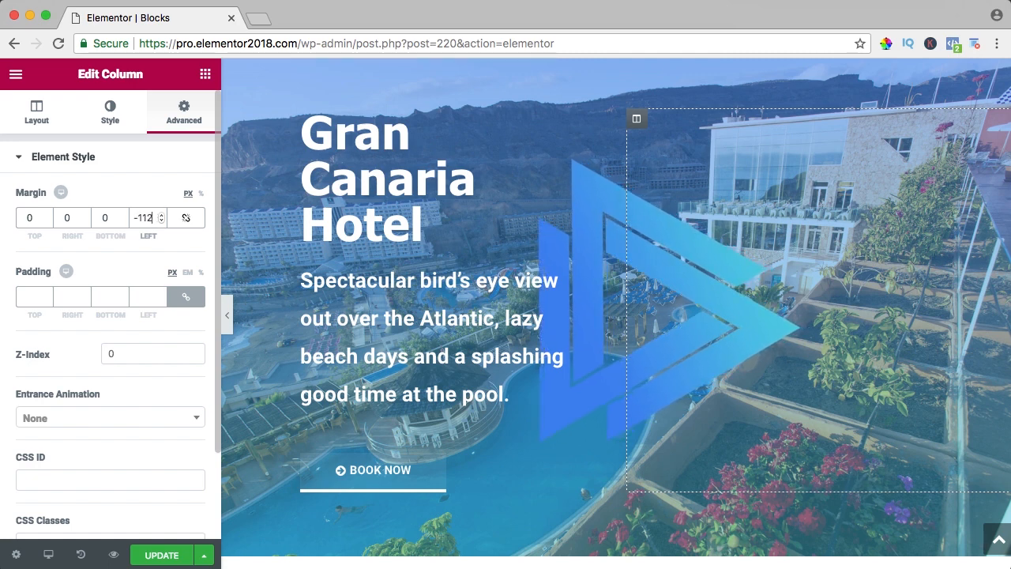
Preview the Blocks page in a new browser tab, examine how the hero text overlaps the logo, and return to the editor
{"action": "left_click", "coordinate": [113, 554]}
{"action": "scroll", "coordinate": [406, 243], "scroll_direction": "down", "scroll_amount": 3}
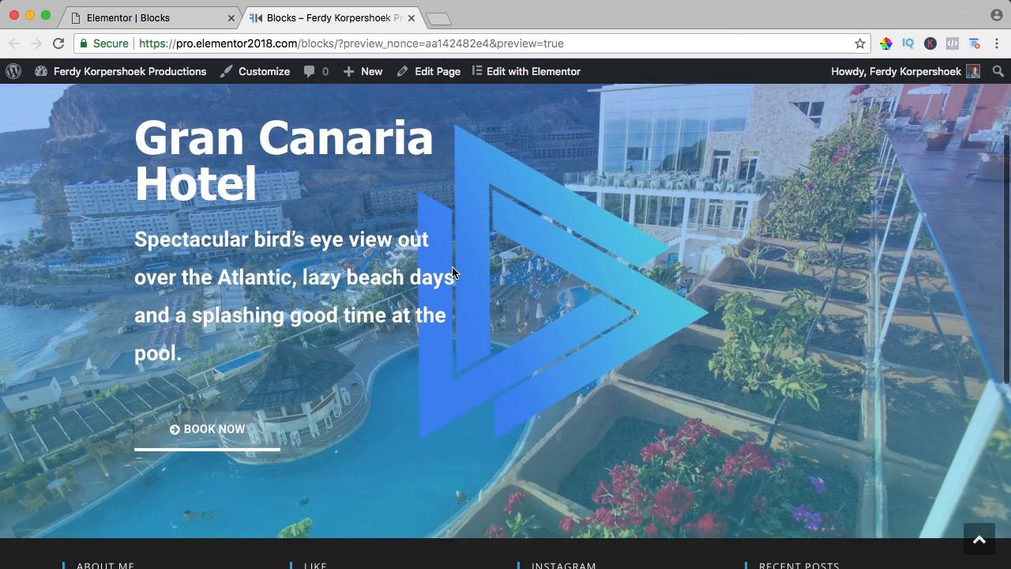
{"action": "scroll", "coordinate": [406, 243], "scroll_direction": "up", "scroll_amount": 2}
{"action": "scroll", "coordinate": [406, 243], "scroll_direction": "down", "scroll_amount": 1}
{"action": "scroll", "coordinate": [405, 243], "scroll_direction": "up", "scroll_amount": 1}
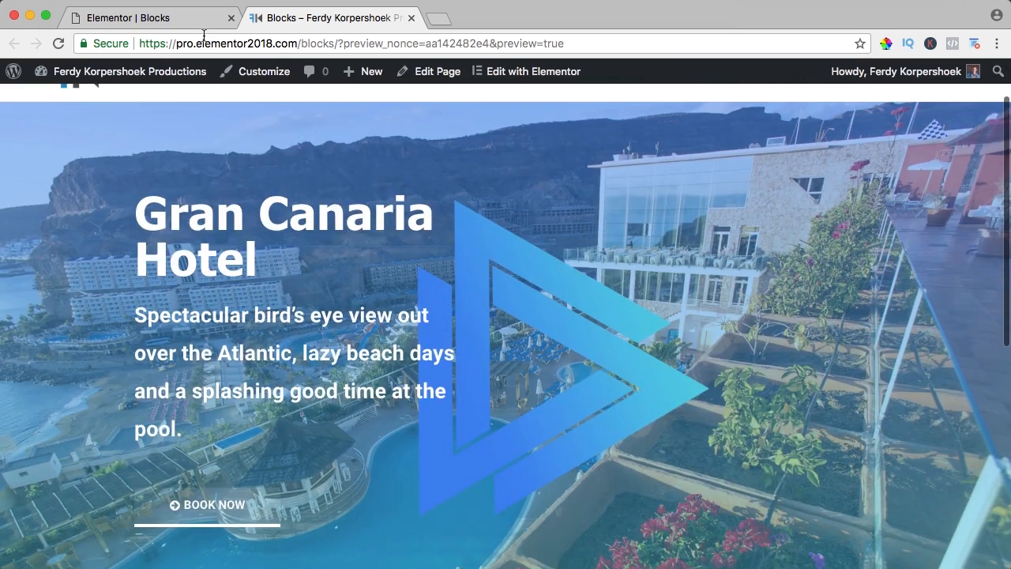
{"action": "left_click", "coordinate": [204, 22]}
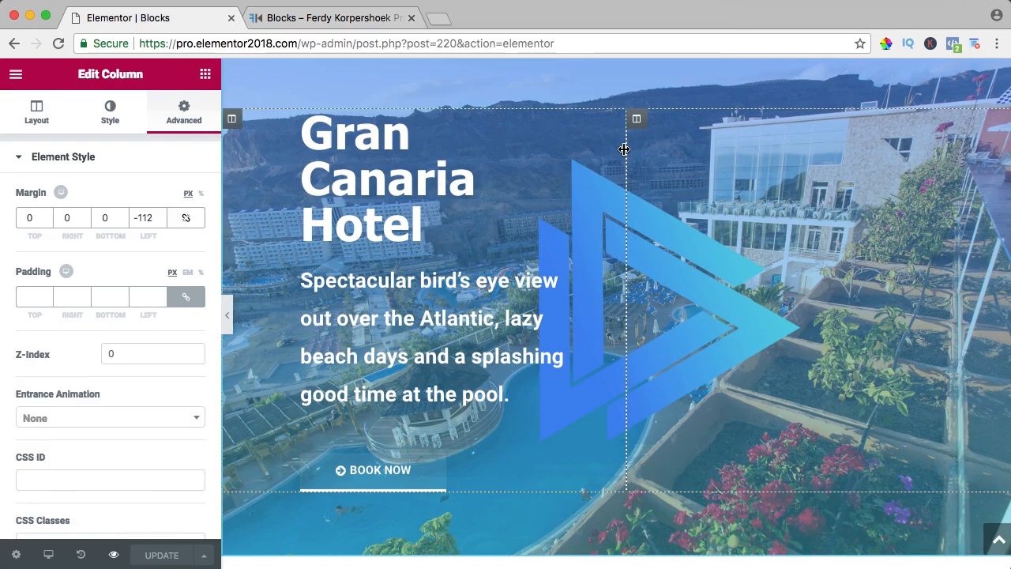
Widen the hero's text column by moving the column divider toward the logo, update the page, and check its preview
{"action": "left_click_drag", "start_coordinate": [623, 149], "coordinate": [729, 157]}
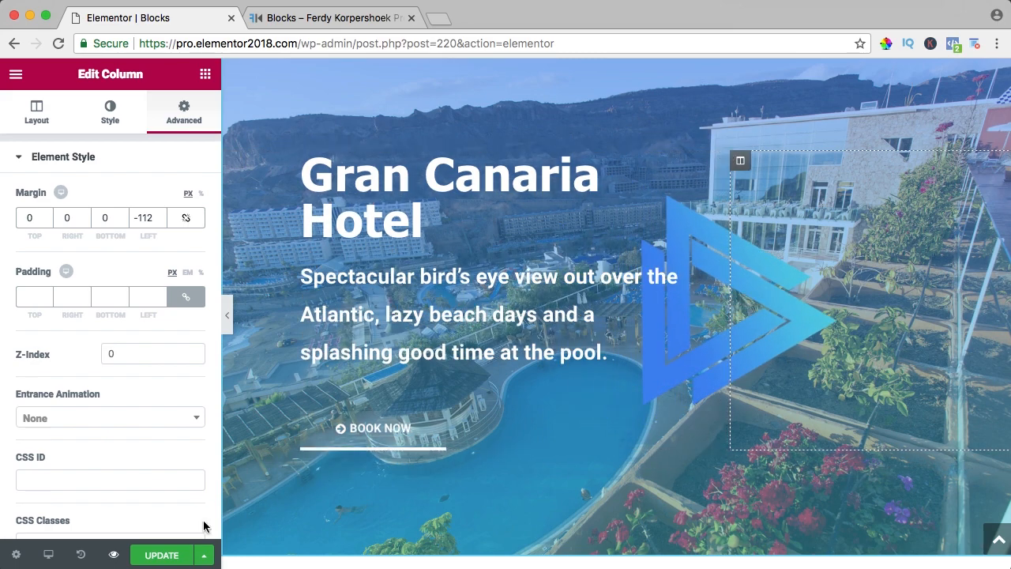
{"action": "left_click", "coordinate": [158, 555]}
{"action": "left_click", "coordinate": [332, 18]}
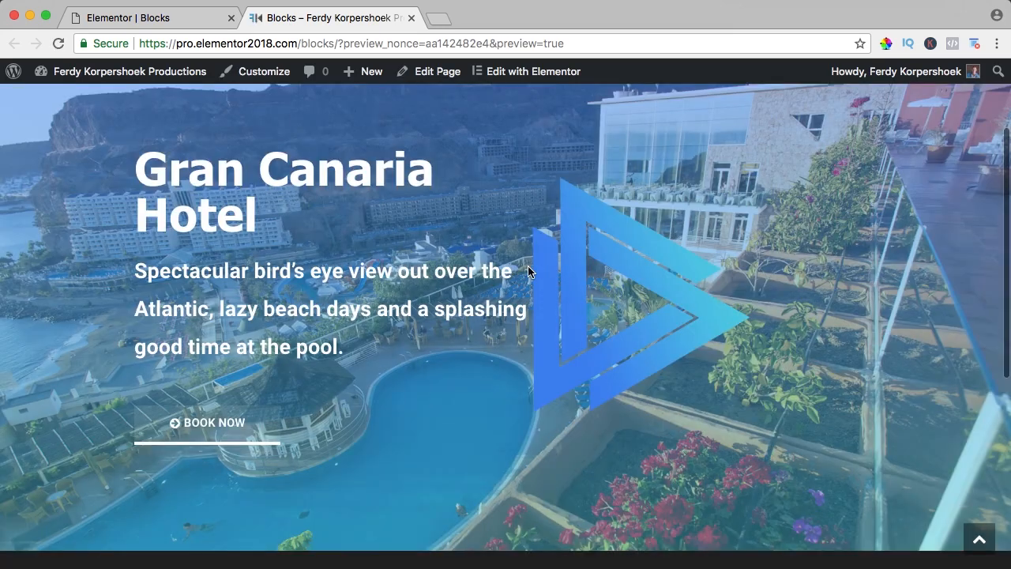
{"action": "left_click", "coordinate": [190, 24]}
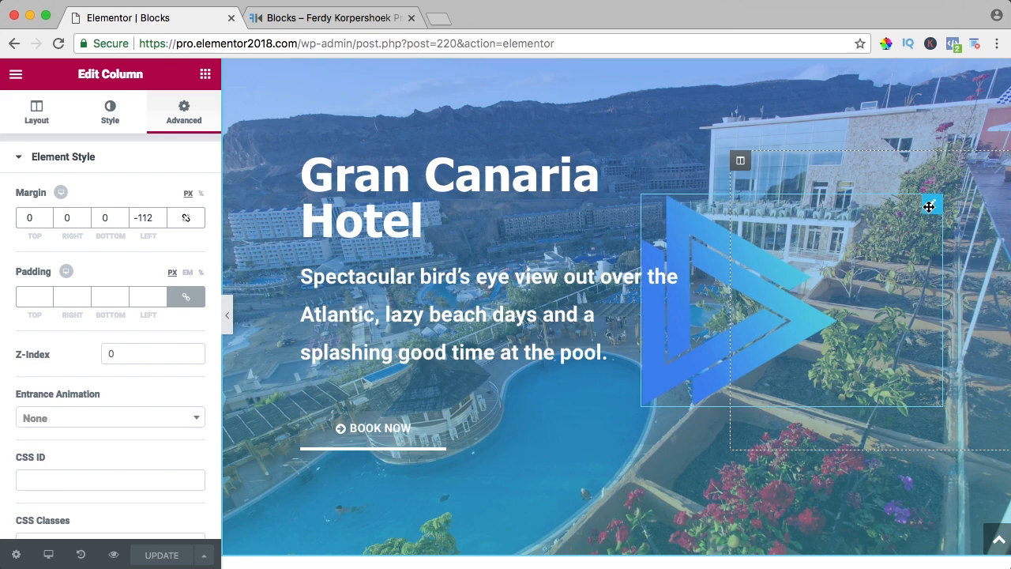
Set the hero logo image's size to 86% and its opacity to 0.97
{"action": "left_click", "coordinate": [929, 206]}
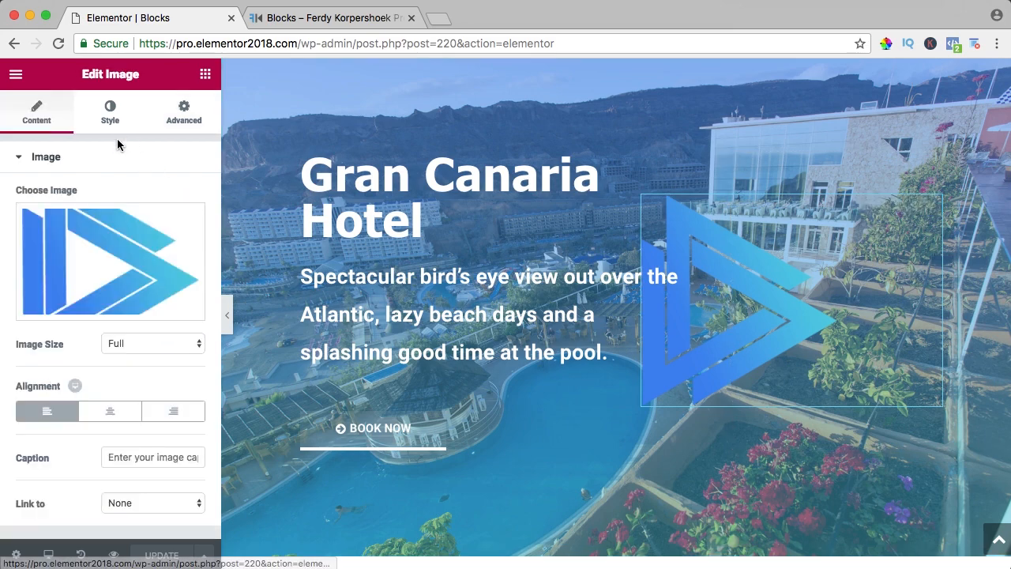
{"action": "left_click", "coordinate": [114, 117]}
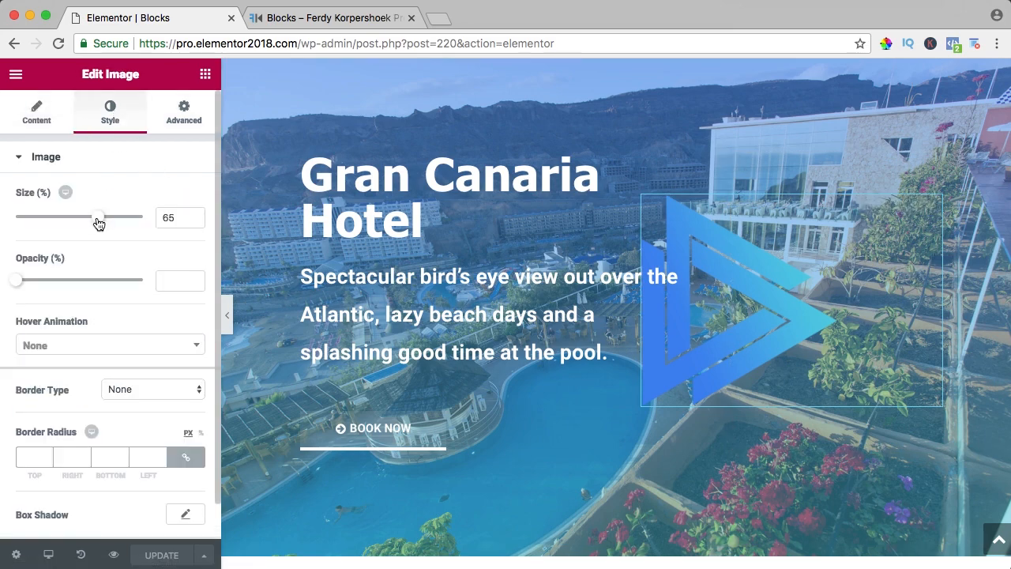
{"action": "left_click_drag", "start_coordinate": [98, 224], "coordinate": [125, 224]}
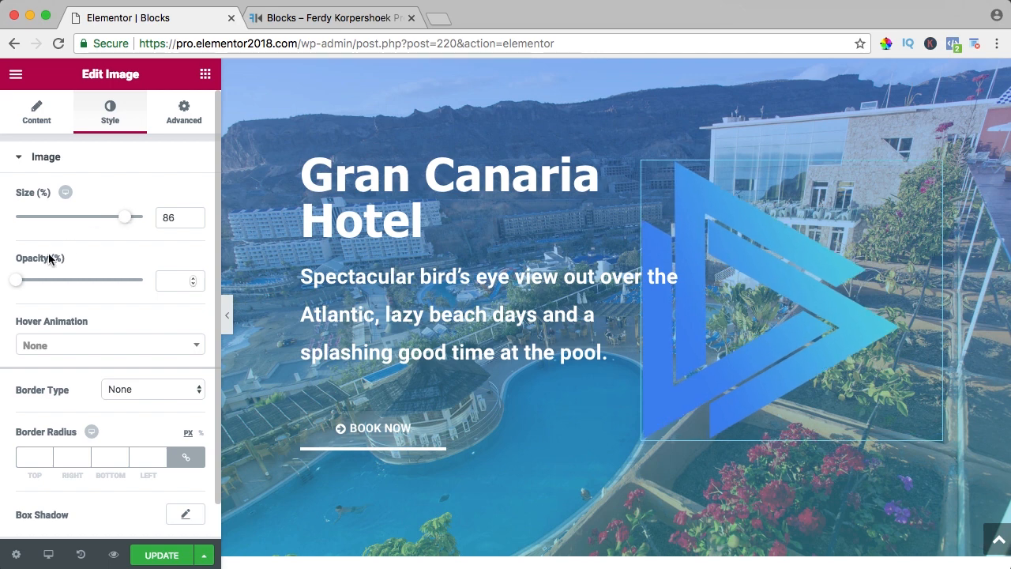
{"action": "left_click_drag", "start_coordinate": [19, 286], "coordinate": [144, 286]}
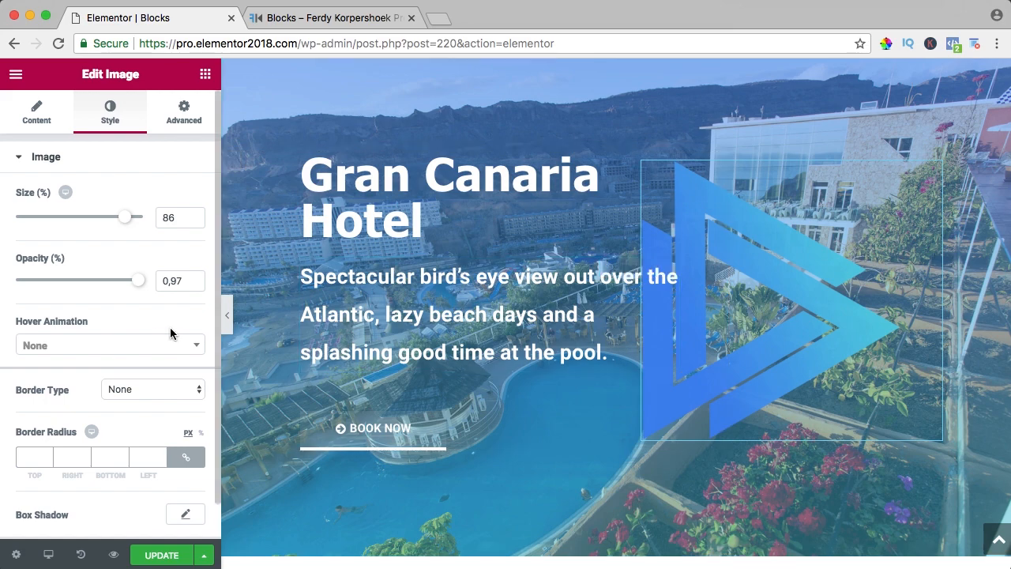
Preview the page to examine the logo against the hero text, and return to the editor
{"action": "left_click", "coordinate": [113, 555]}
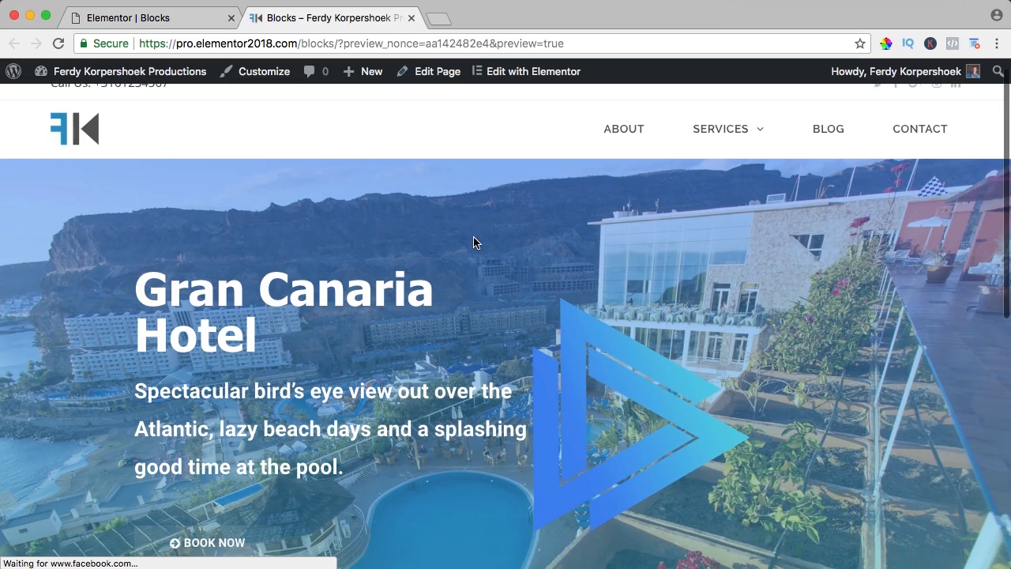
{"action": "scroll", "coordinate": [473, 236], "scroll_direction": "down", "scroll_amount": 4}
{"action": "scroll", "coordinate": [468, 235], "scroll_direction": "up", "scroll_amount": 4}
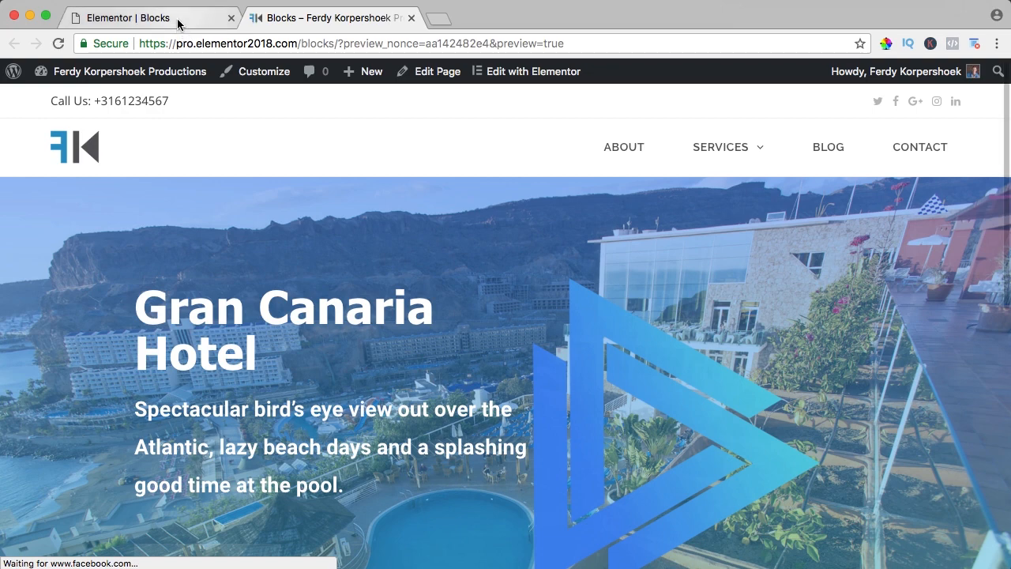
{"action": "left_click", "coordinate": [126, 17]}
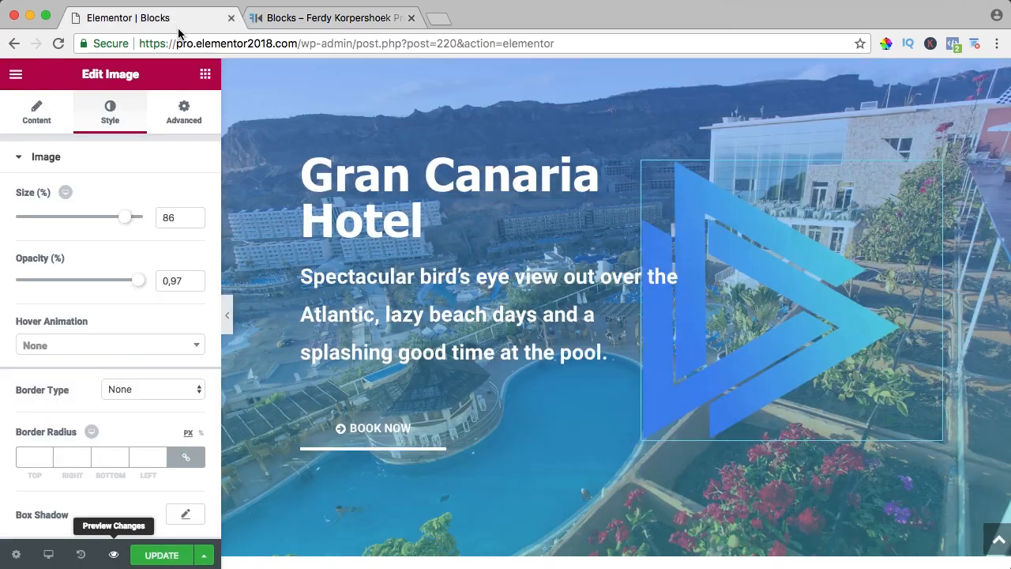
Examine the hero section's layout in the tablet preview
{"action": "left_click", "coordinate": [49, 554]}
{"action": "left_click", "coordinate": [63, 490]}
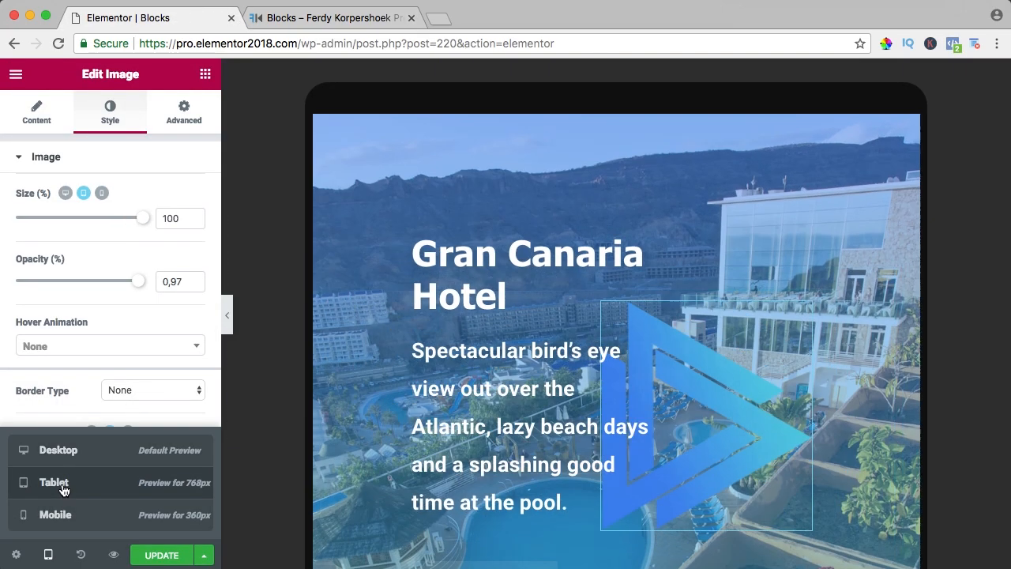
{"action": "scroll", "coordinate": [556, 337], "scroll_direction": "down", "scroll_amount": 3}
{"action": "scroll", "coordinate": [557, 341], "scroll_direction": "up", "scroll_amount": 2}
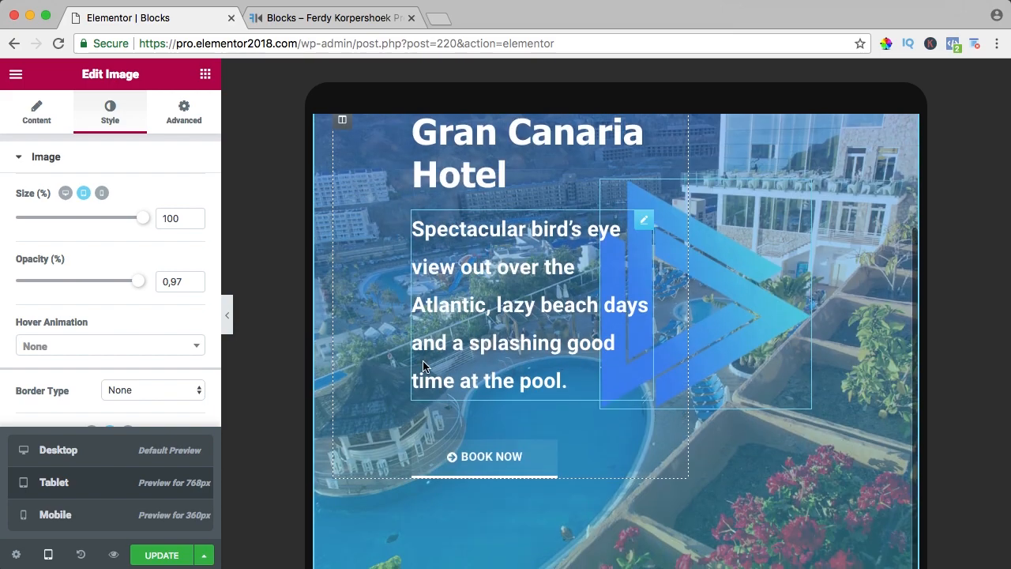
In the mobile preview, set all four mobile margins of the logo column to 0
{"action": "left_click", "coordinate": [56, 514]}
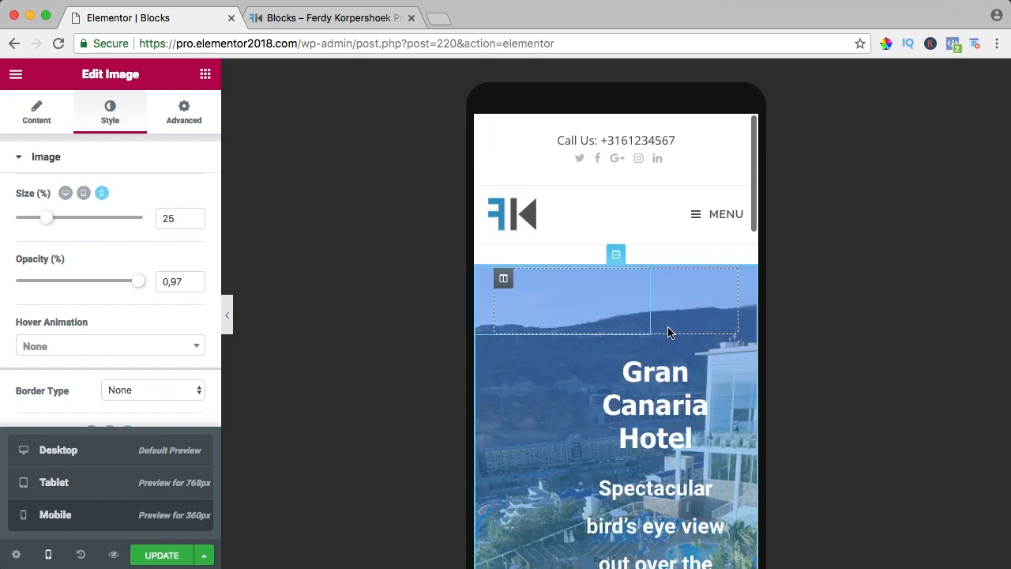
{"action": "scroll", "coordinate": [615, 370], "scroll_direction": "down", "scroll_amount": 2}
{"action": "scroll", "coordinate": [615, 370], "scroll_direction": "up", "scroll_amount": 1}
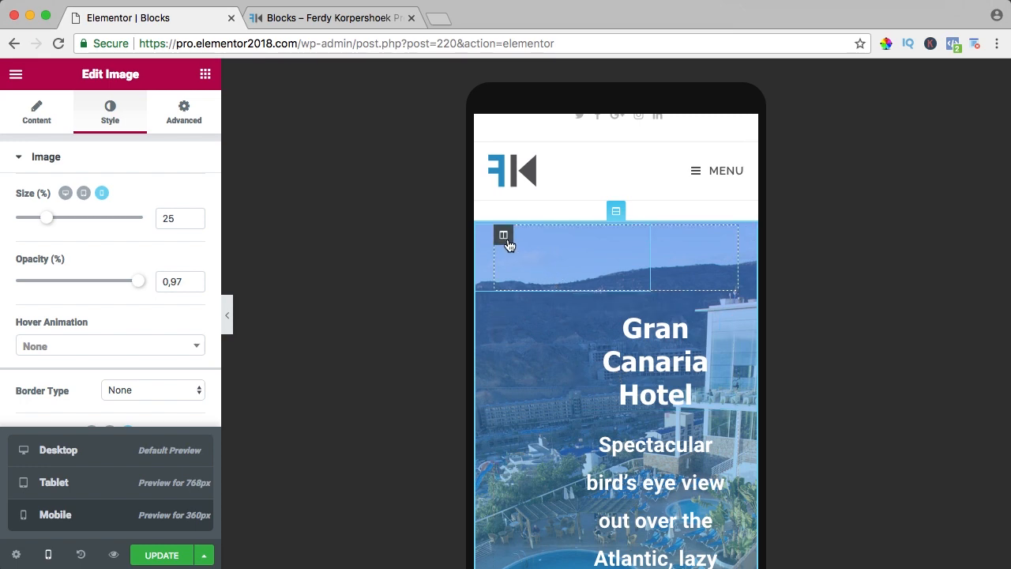
{"action": "left_click", "coordinate": [504, 237]}
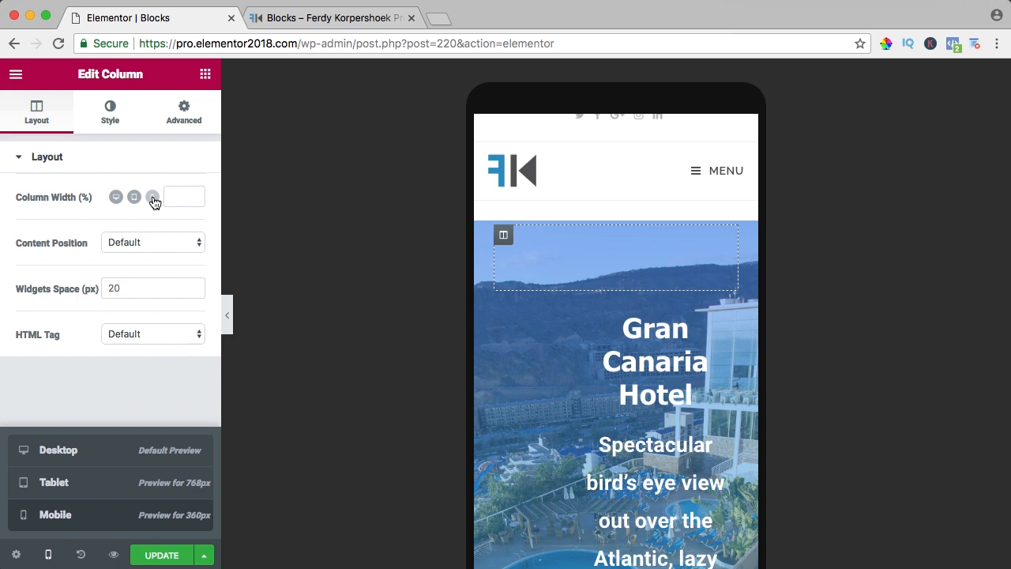
{"action": "left_click", "coordinate": [188, 118]}
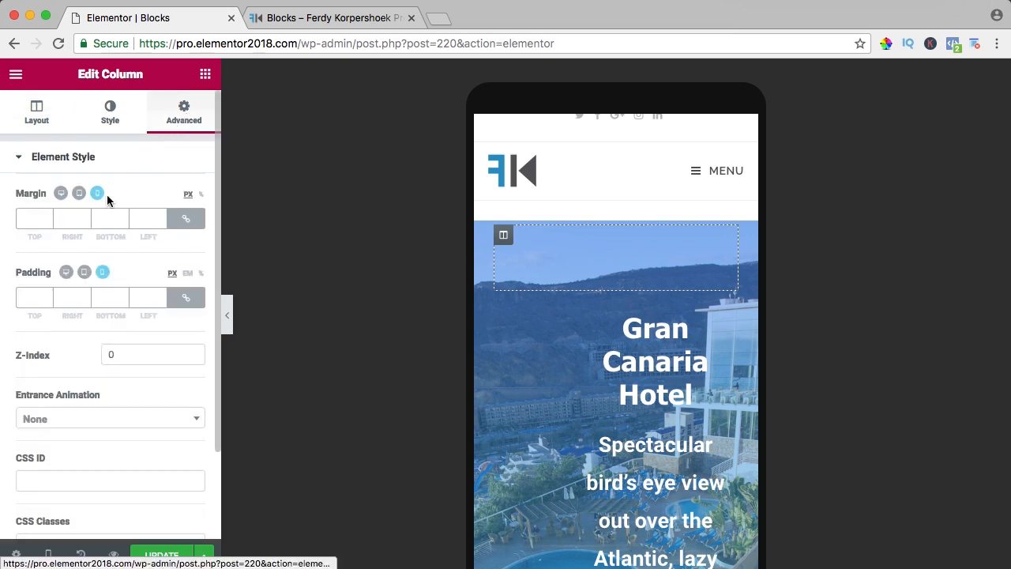
{"action": "left_click", "coordinate": [33, 216]}
{"action": "type", "text": "0"}
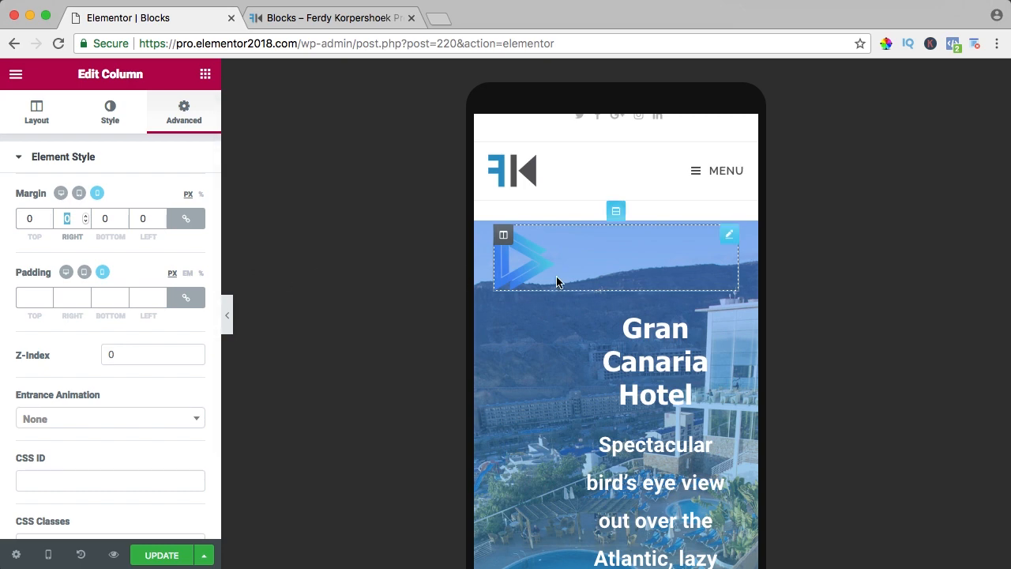
Center the logo image for the mobile layout
{"action": "left_click", "coordinate": [34, 112]}
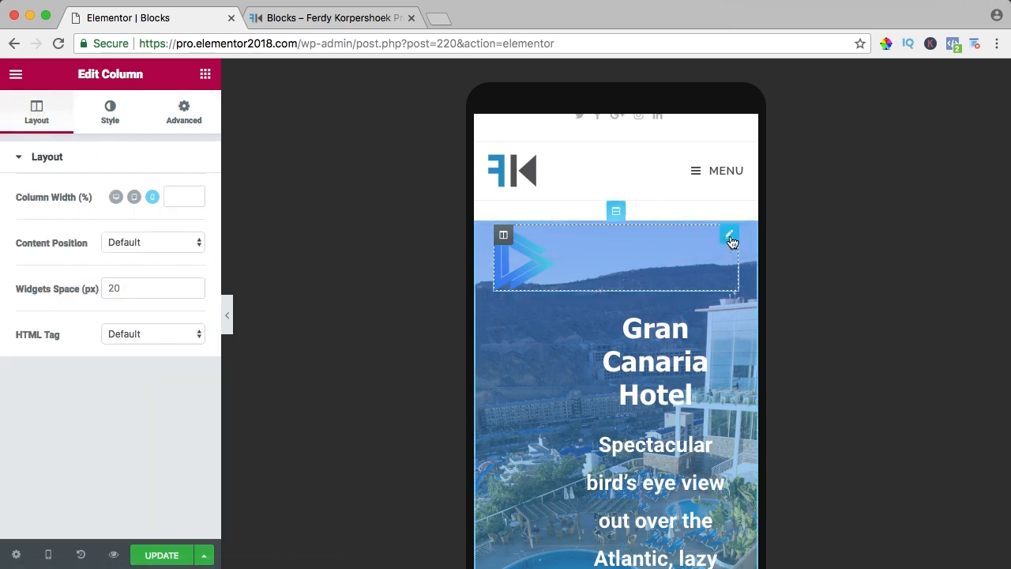
{"action": "left_click", "coordinate": [731, 240]}
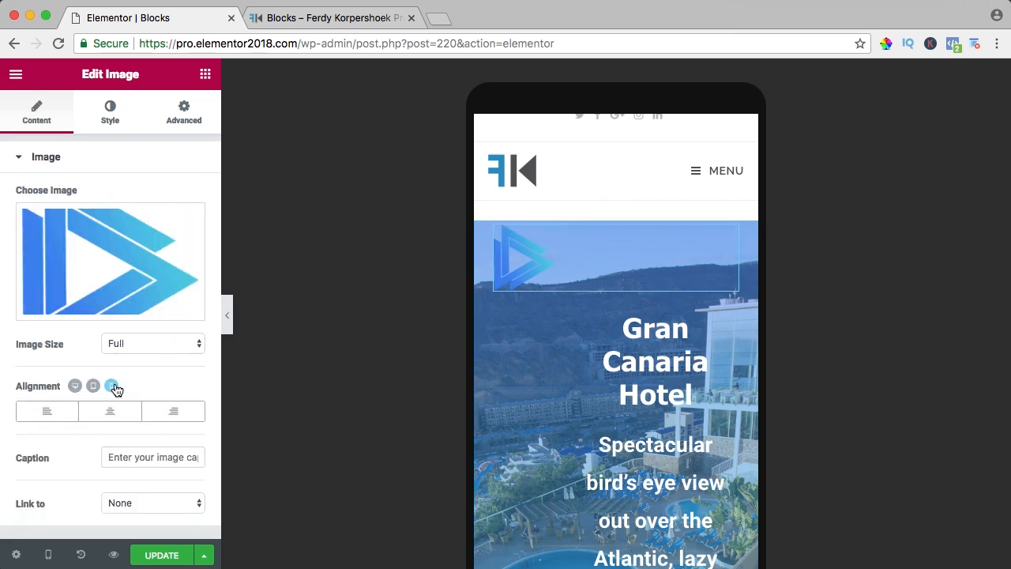
{"action": "left_click", "coordinate": [111, 413]}
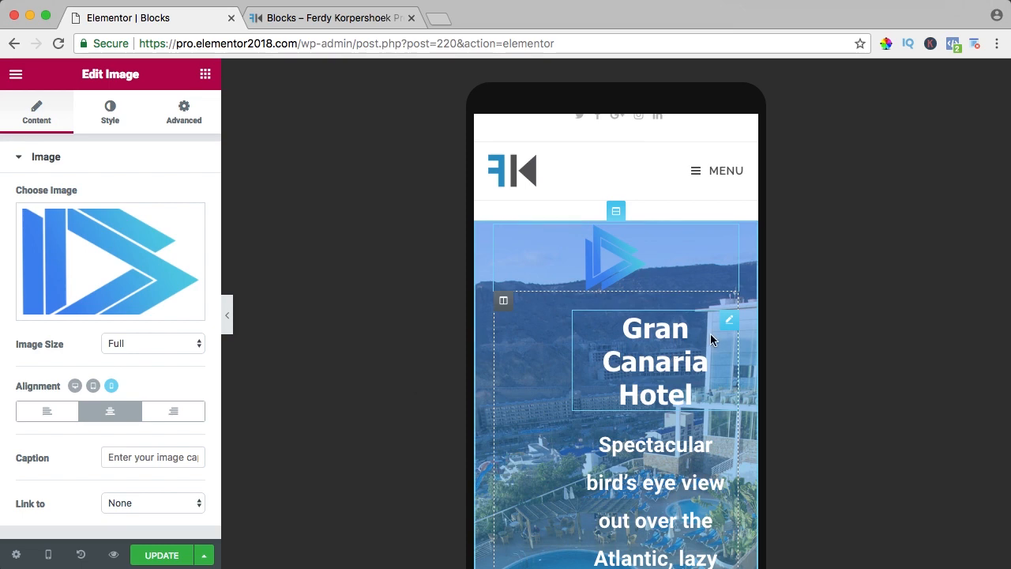
Toggle off the heading's centered mobile alignment and check the mobile alignment of the paragraph and the Book Now button
{"action": "left_click", "coordinate": [728, 320]}
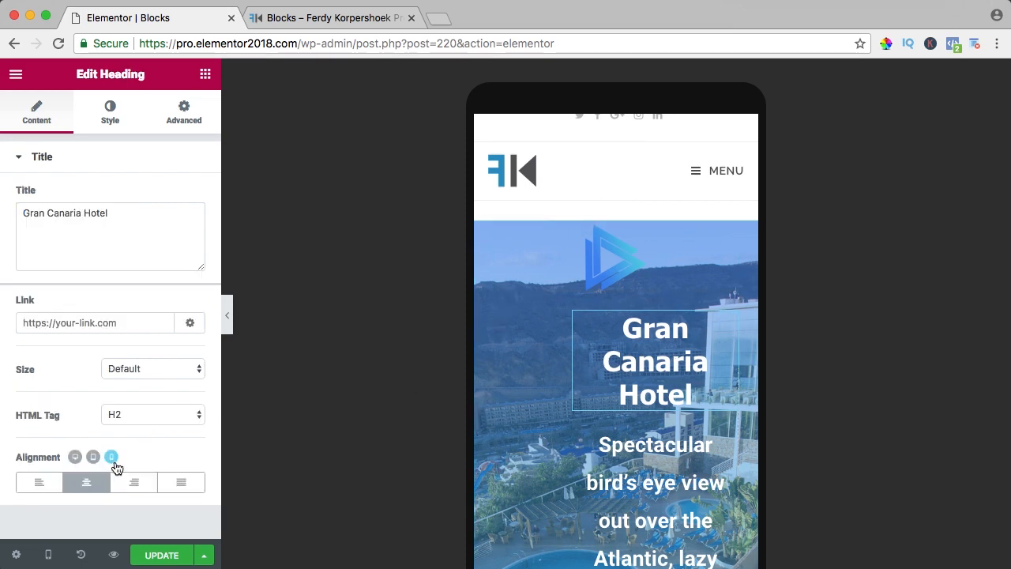
{"action": "left_click", "coordinate": [86, 482]}
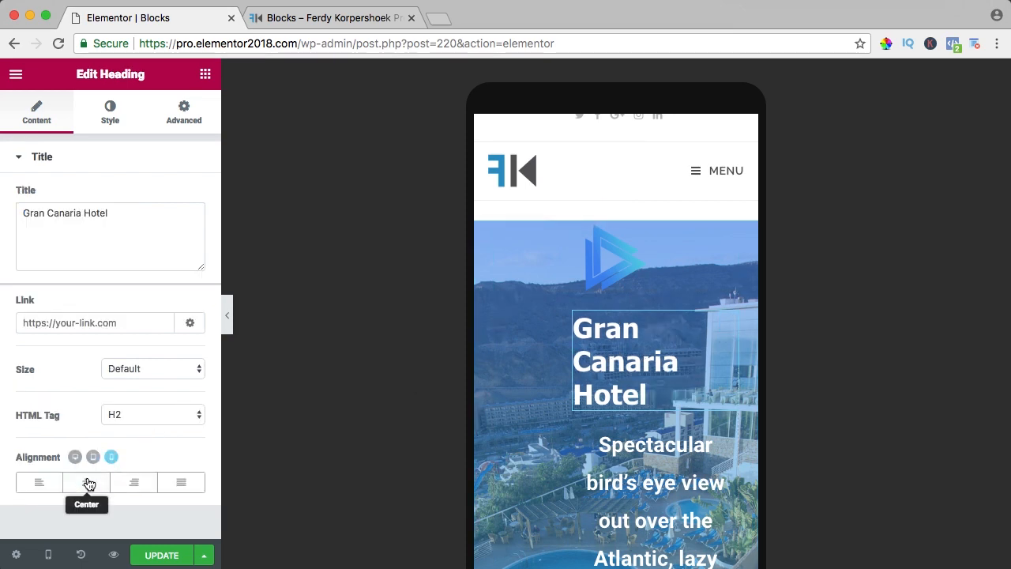
{"action": "left_click", "coordinate": [641, 444]}
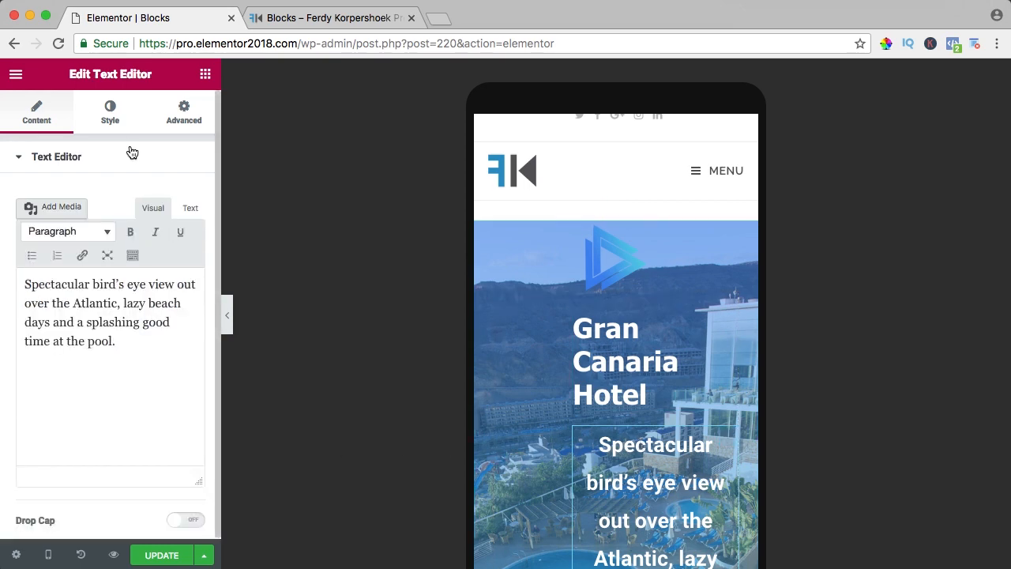
{"action": "left_click", "coordinate": [110, 110]}
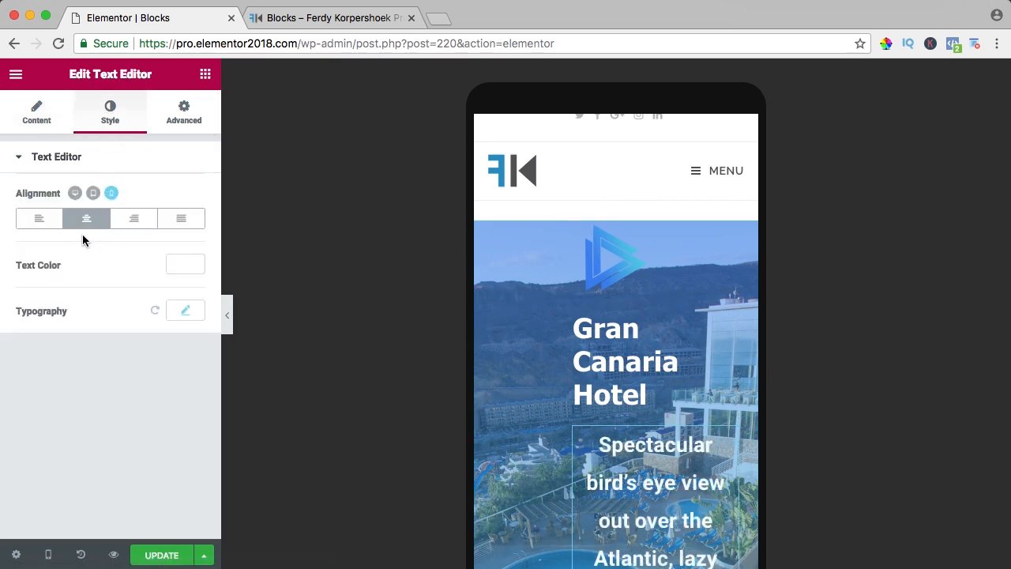
{"action": "scroll", "coordinate": [645, 416], "scroll_direction": "down", "scroll_amount": 5}
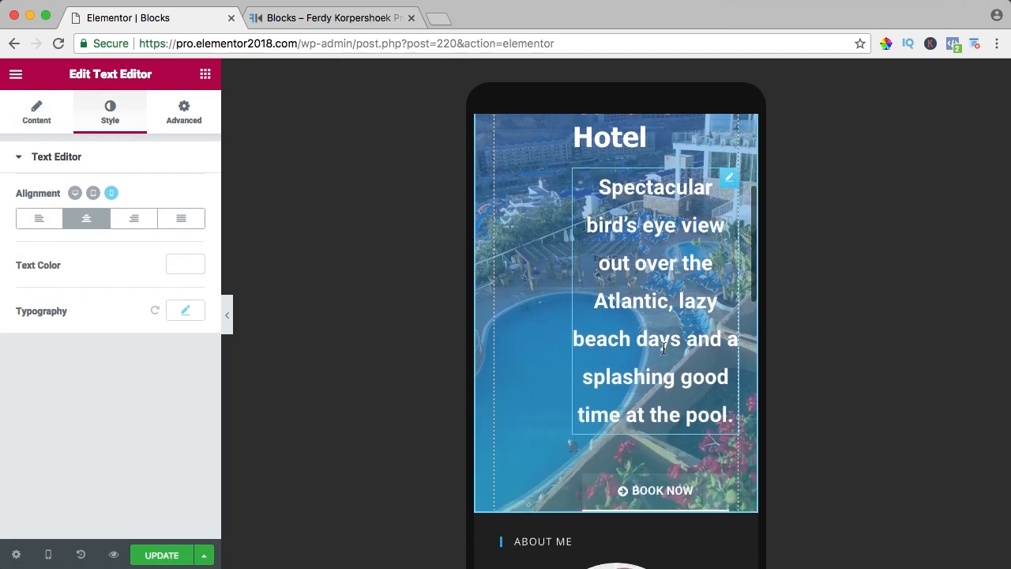
{"action": "left_click", "coordinate": [646, 418]}
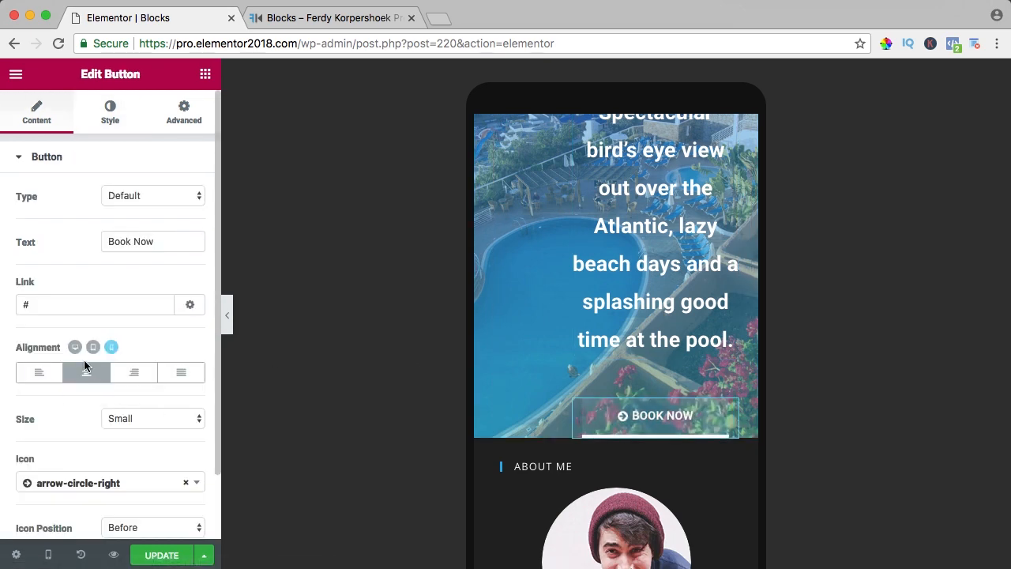
{"action": "scroll", "coordinate": [543, 256], "scroll_direction": "up", "scroll_amount": 4}
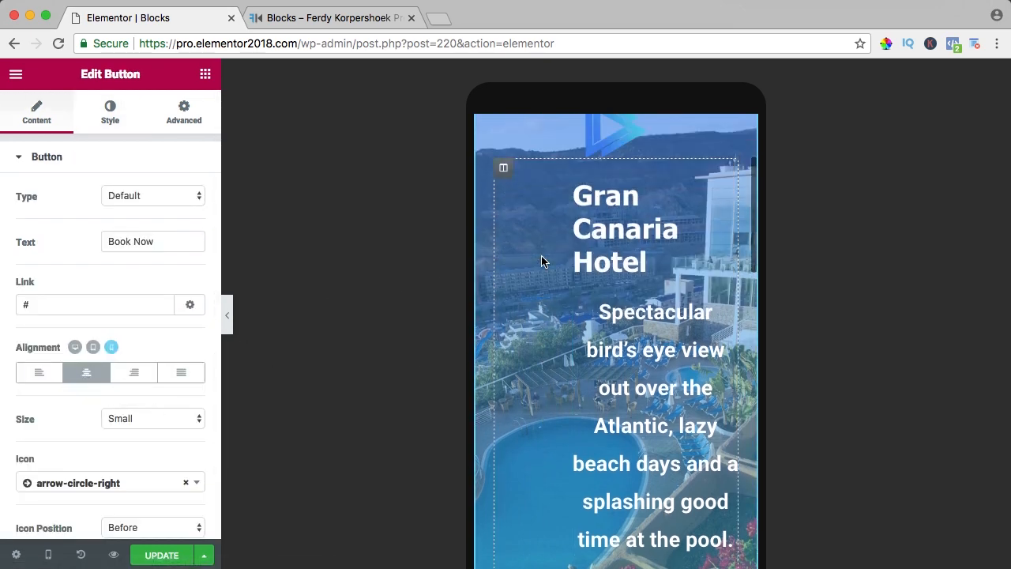
Set the text column's mobile margins and padding to 0 on all sides
{"action": "left_click", "coordinate": [503, 213]}
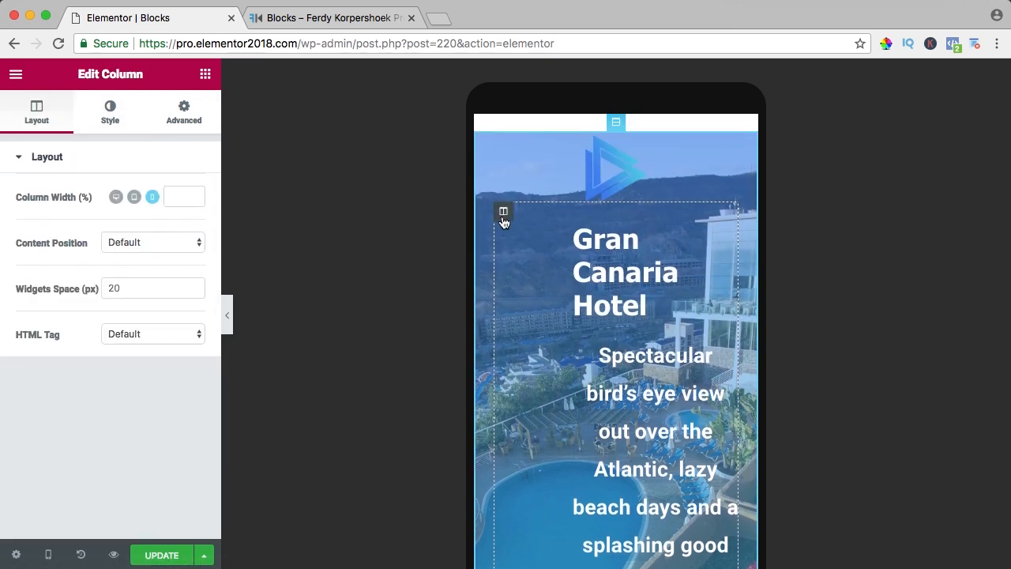
{"action": "left_click", "coordinate": [190, 119]}
{"action": "left_click", "coordinate": [32, 219]}
{"action": "type", "text": "0"}
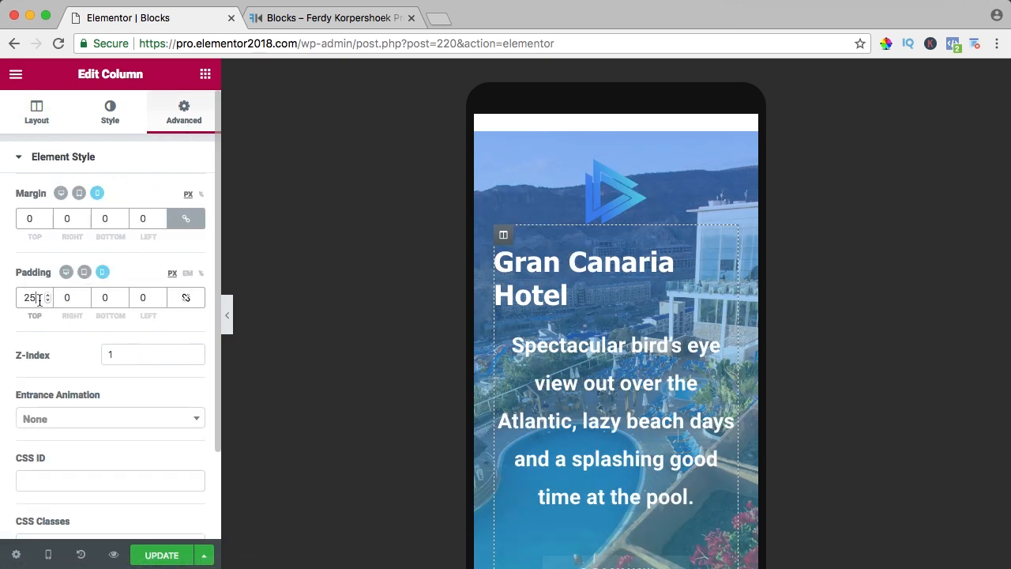
{"action": "type", "text": "0"}
{"action": "key", "text": "Tab"}
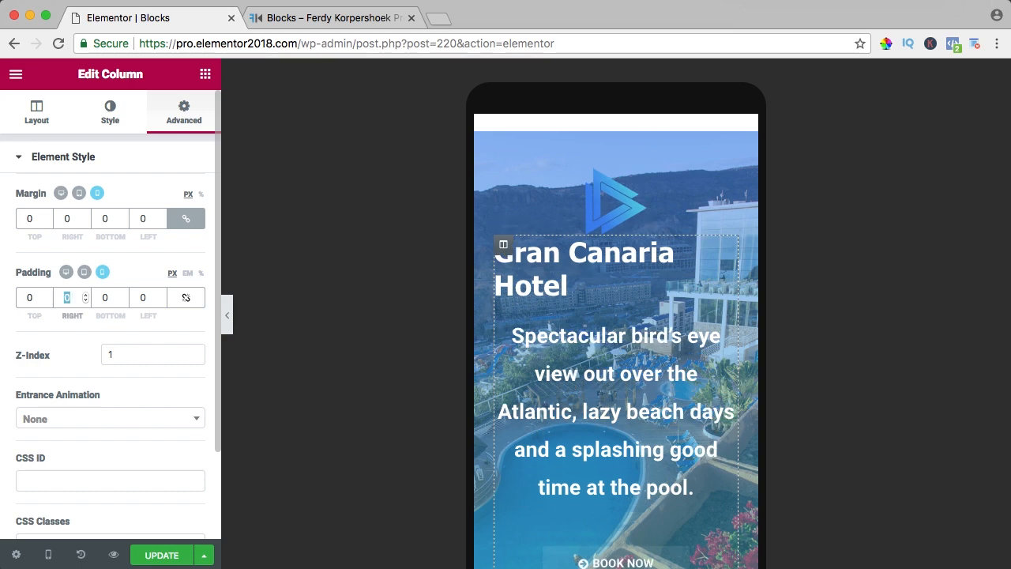
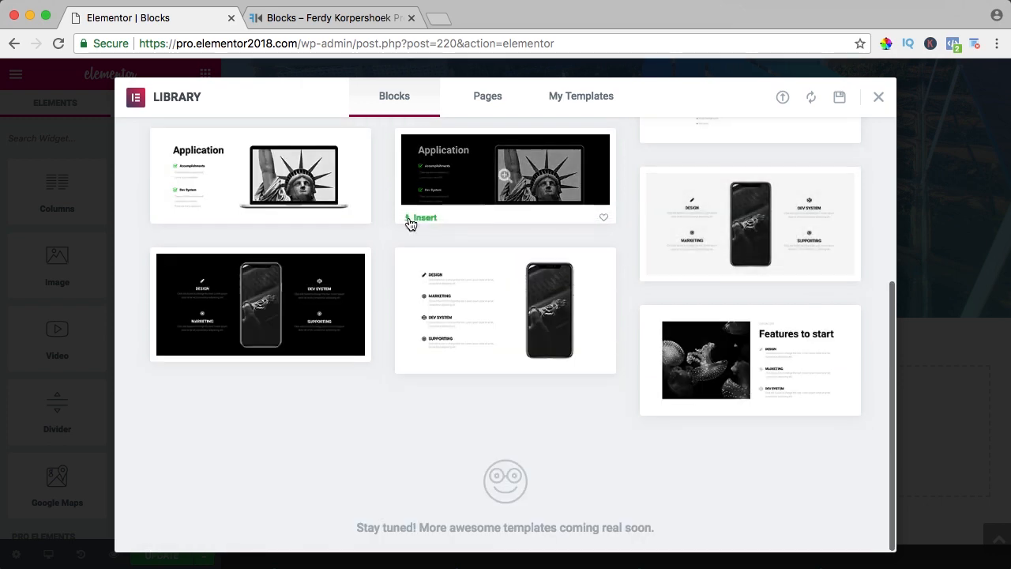
Filter the block library by the About category instead of Features and look through its ready-made blocks
{"action": "scroll", "coordinate": [370, 219], "scroll_direction": "up", "scroll_amount": 10}
{"action": "left_click", "coordinate": [226, 150]}
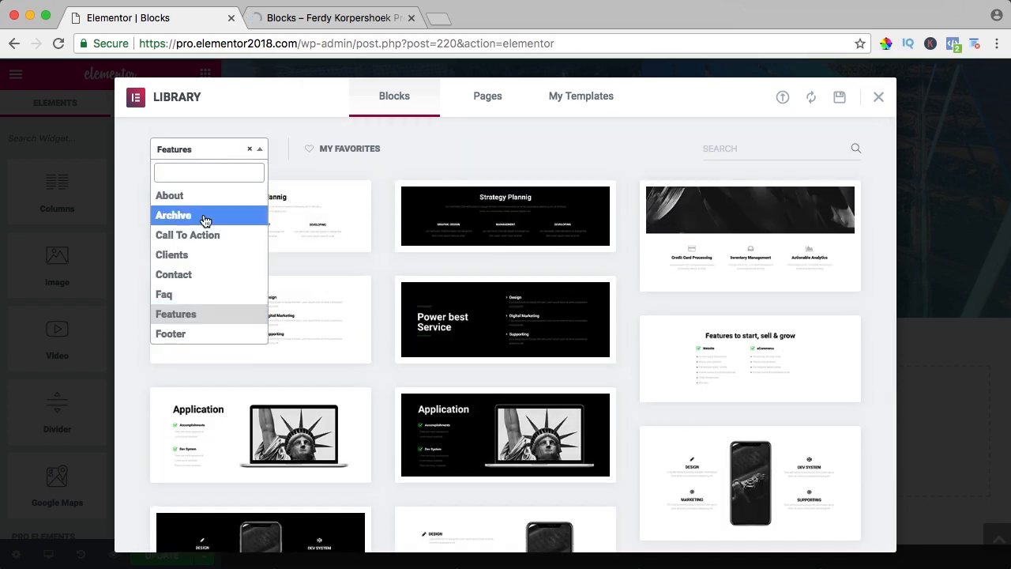
{"action": "scroll", "coordinate": [207, 276], "scroll_direction": "down", "scroll_amount": 2}
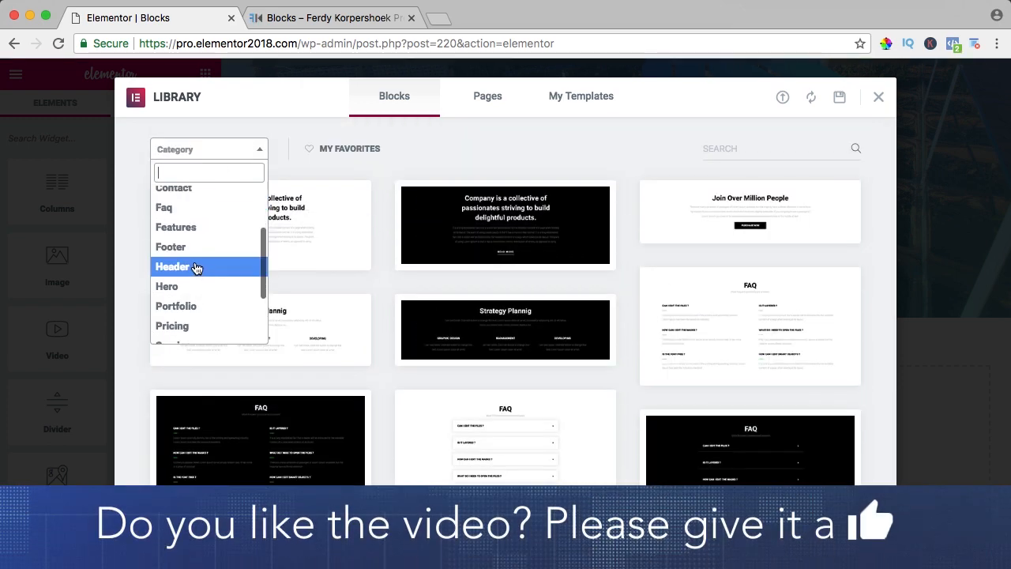
{"action": "scroll", "coordinate": [198, 267], "scroll_direction": "down", "scroll_amount": 3}
{"action": "scroll", "coordinate": [201, 266], "scroll_direction": "up", "scroll_amount": 5}
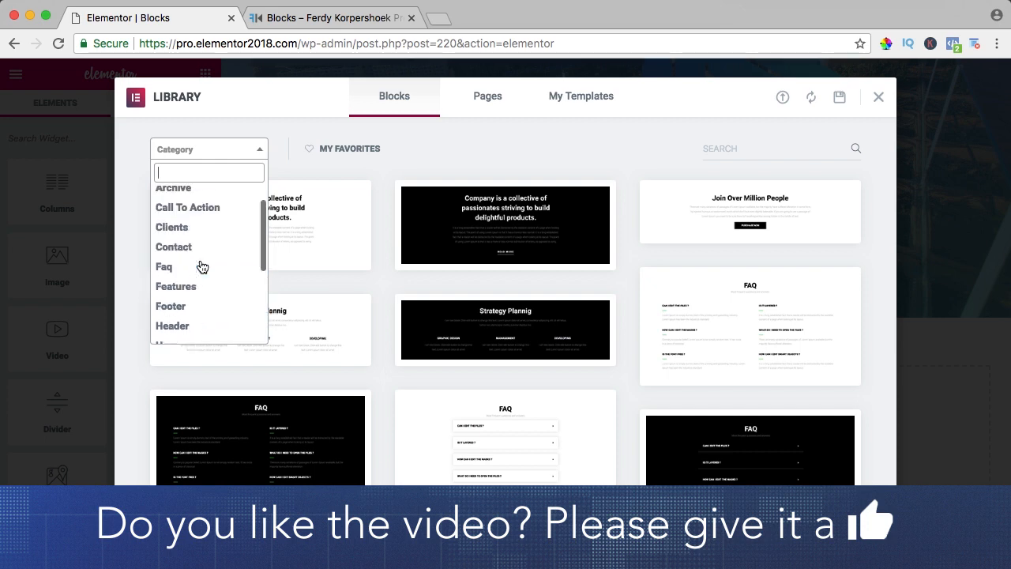
{"action": "scroll", "coordinate": [202, 260], "scroll_direction": "up", "scroll_amount": 2}
{"action": "left_click", "coordinate": [171, 195]}
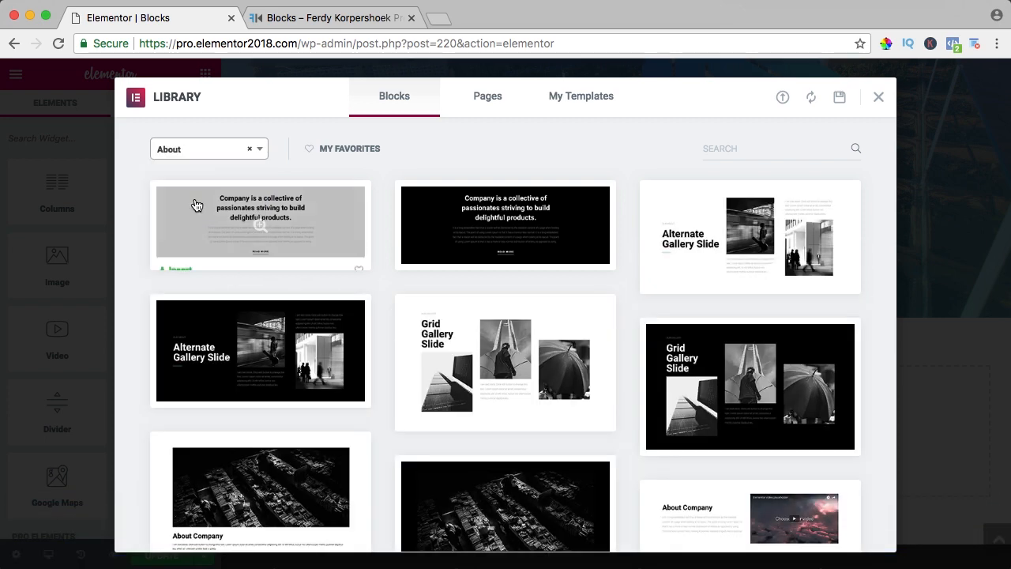
{"action": "scroll", "coordinate": [372, 215], "scroll_direction": "down", "scroll_amount": 1}
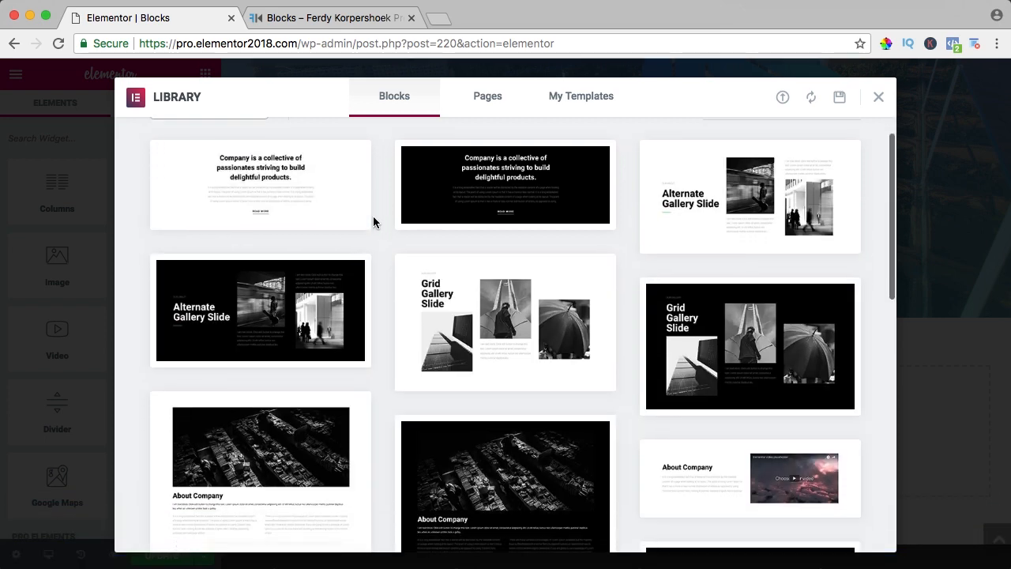
{"action": "mouse_move", "coordinate": [292, 181]}
{"action": "mouse_move", "coordinate": [489, 156]}
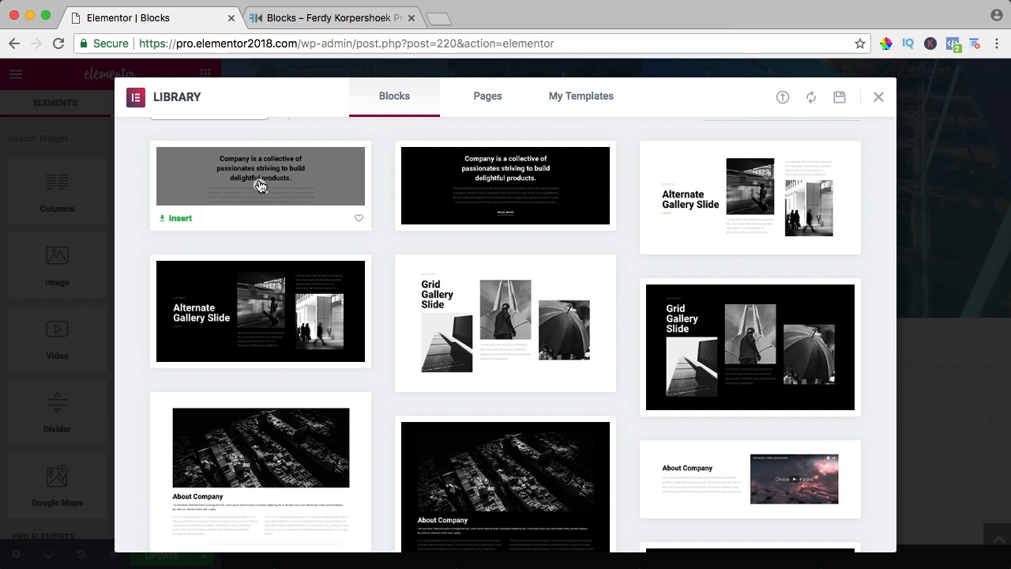
{"action": "scroll", "coordinate": [388, 231], "scroll_direction": "down", "scroll_amount": 10}
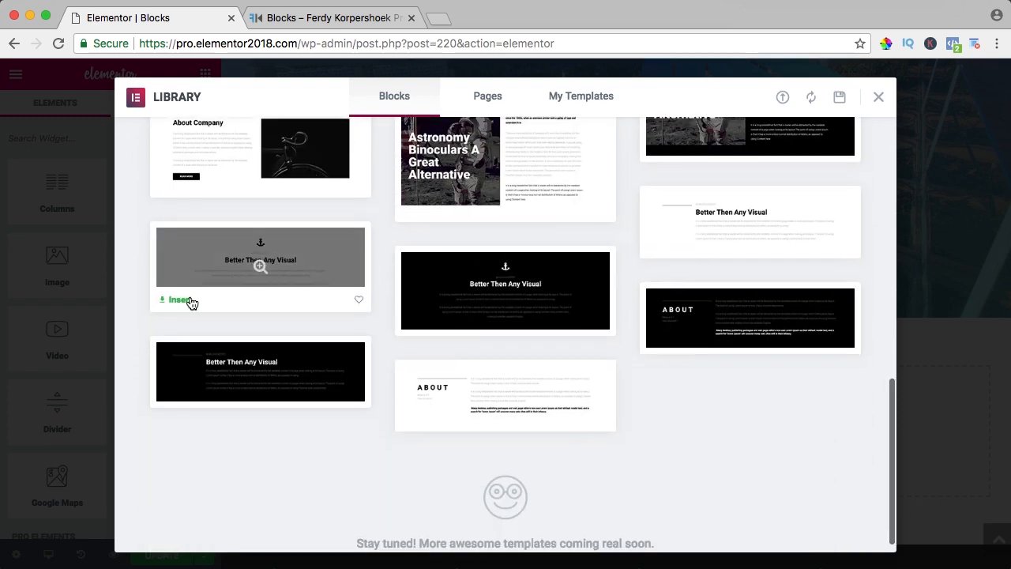
Insert the white centered About block with the anchor icon and set its icon box title to "Mogan Princess Beach Resort"
{"action": "left_click", "coordinate": [189, 301]}
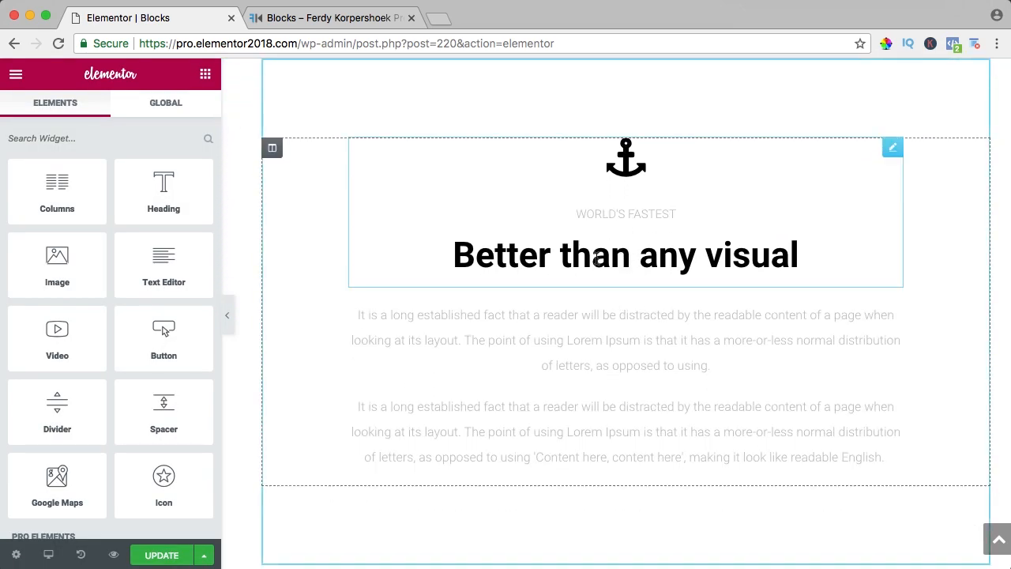
{"action": "left_click", "coordinate": [596, 259]}
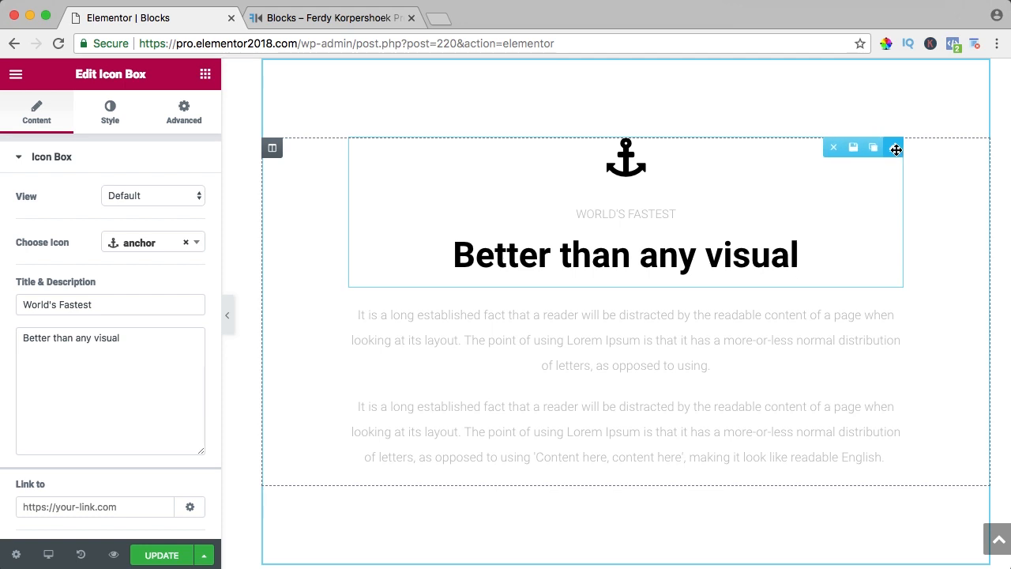
{"action": "triple_click", "coordinate": [87, 305]}
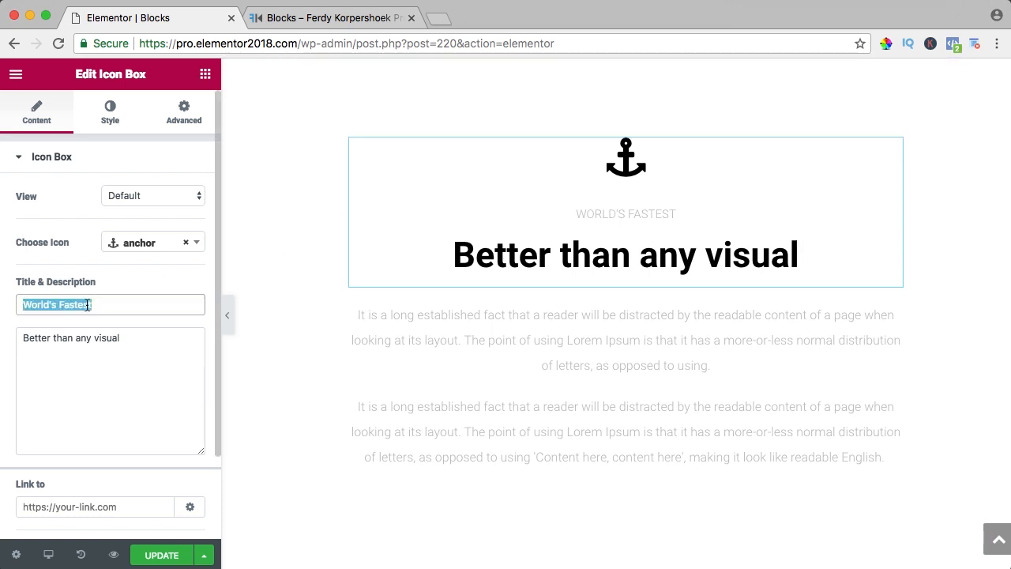
{"action": "type", "text": "Mogan Princess Beac"}
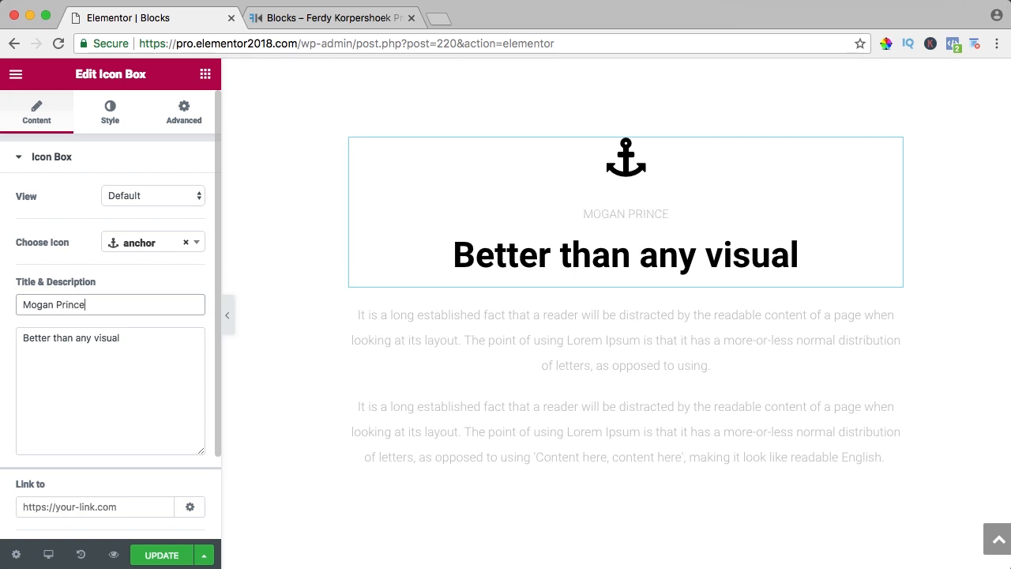
{"action": "type", "text": "h Resort"}
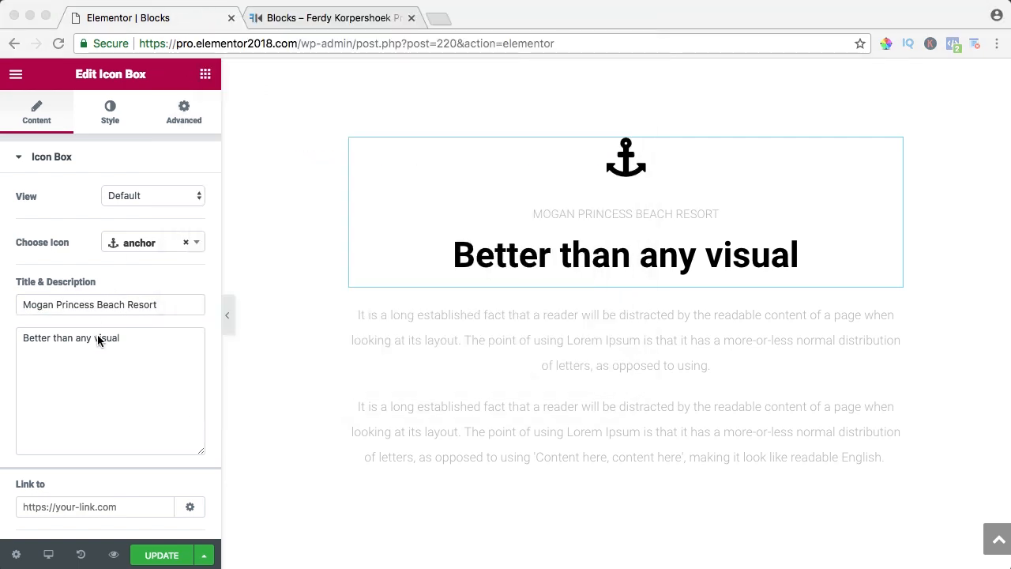
Change the icon box description to "Enjoy Without Limits" and remove its anchor icon
{"action": "triple_click", "coordinate": [129, 341]}
{"action": "type", "text": "E"}
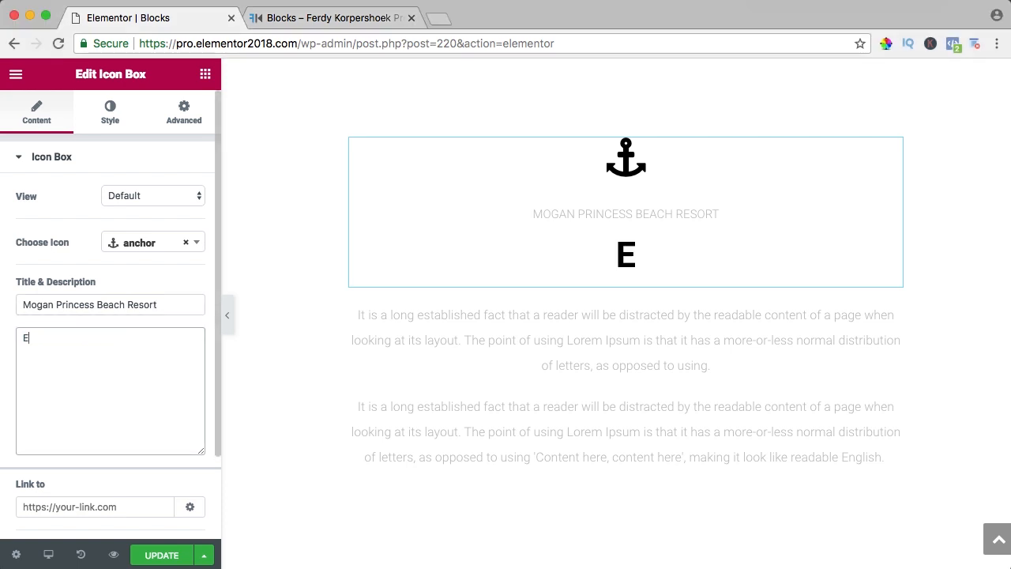
{"action": "type", "text": "njoy Wit"}
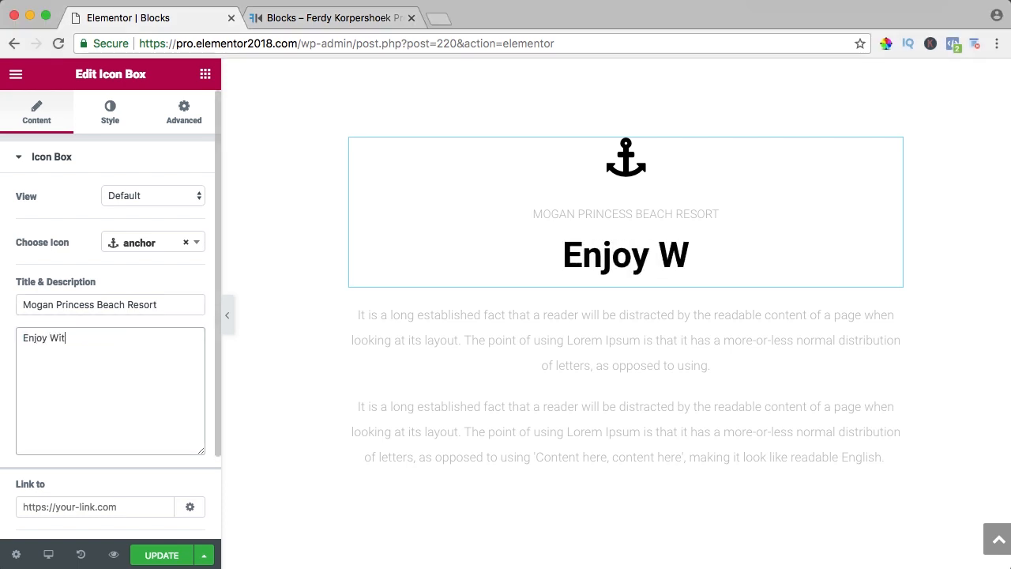
{"action": "type", "text": "hout Limits"}
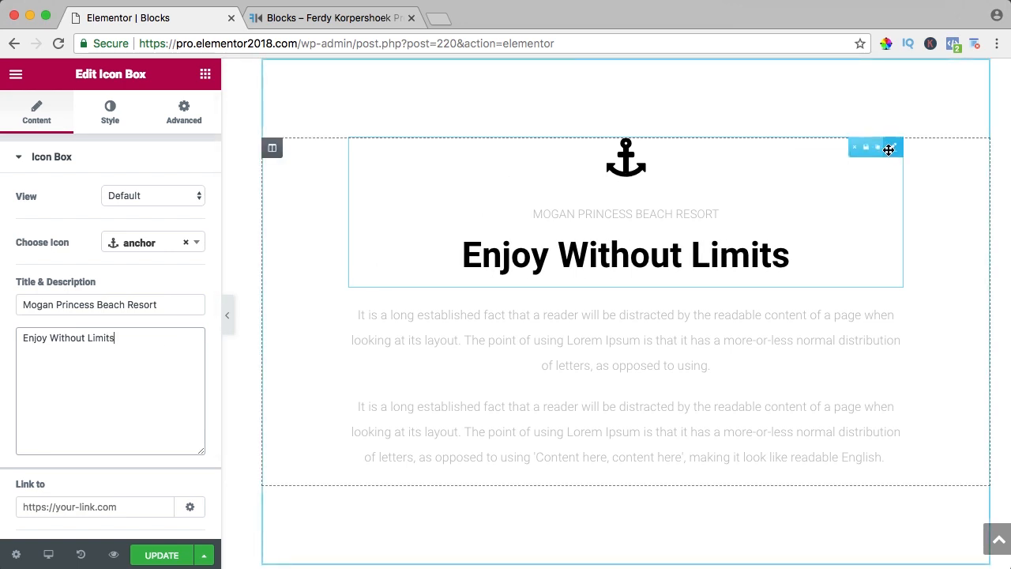
{"action": "left_click", "coordinate": [189, 248]}
{"action": "left_click", "coordinate": [101, 219]}
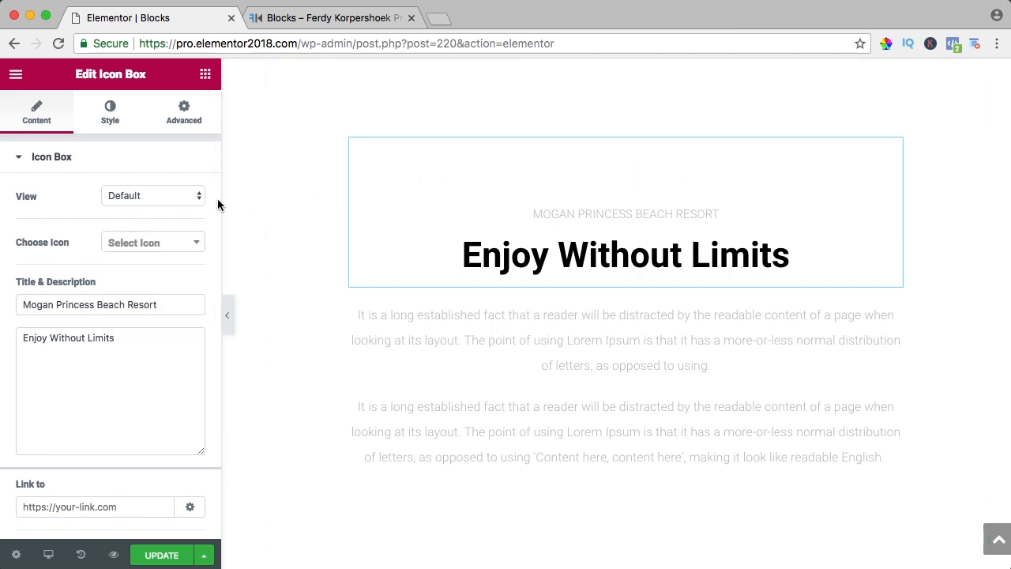
Try the Stacked view on the icon box and switch it back to Default
{"action": "left_click", "coordinate": [152, 196]}
{"action": "left_click", "coordinate": [149, 208]}
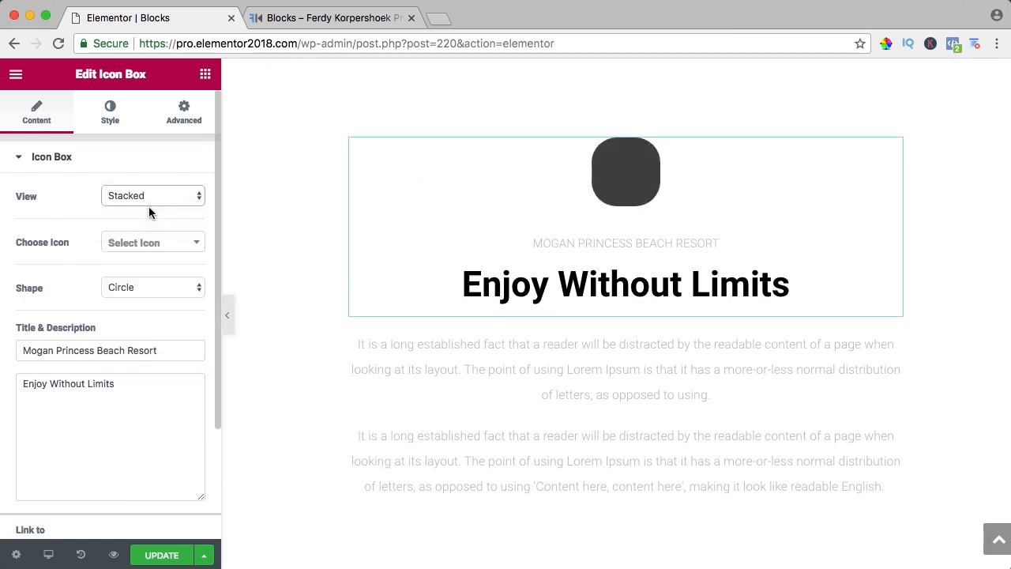
{"action": "left_click", "coordinate": [142, 193]}
{"action": "left_click", "coordinate": [135, 183]}
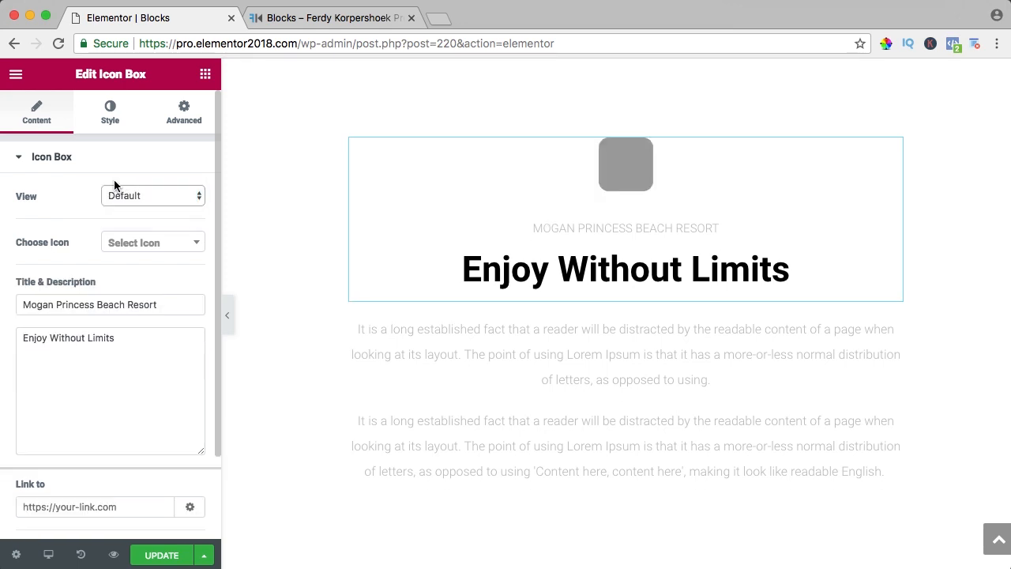
{"action": "scroll", "coordinate": [77, 220], "scroll_direction": "down", "scroll_amount": 3}
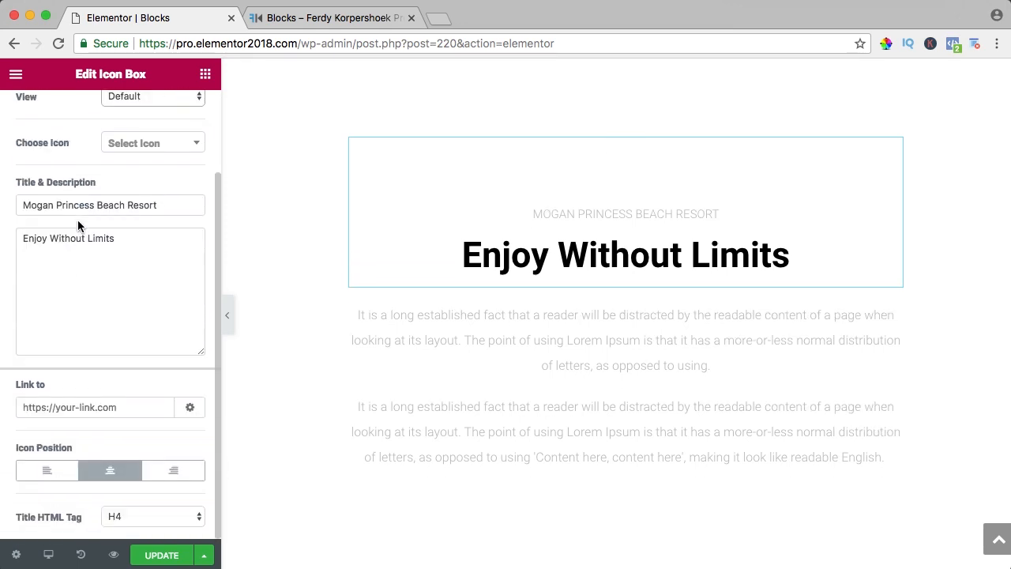
{"action": "scroll", "coordinate": [77, 219], "scroll_direction": "up", "scroll_amount": 3}
Clear the icon's primary color and reduce the icon spacing to 0
{"action": "left_click", "coordinate": [109, 118]}
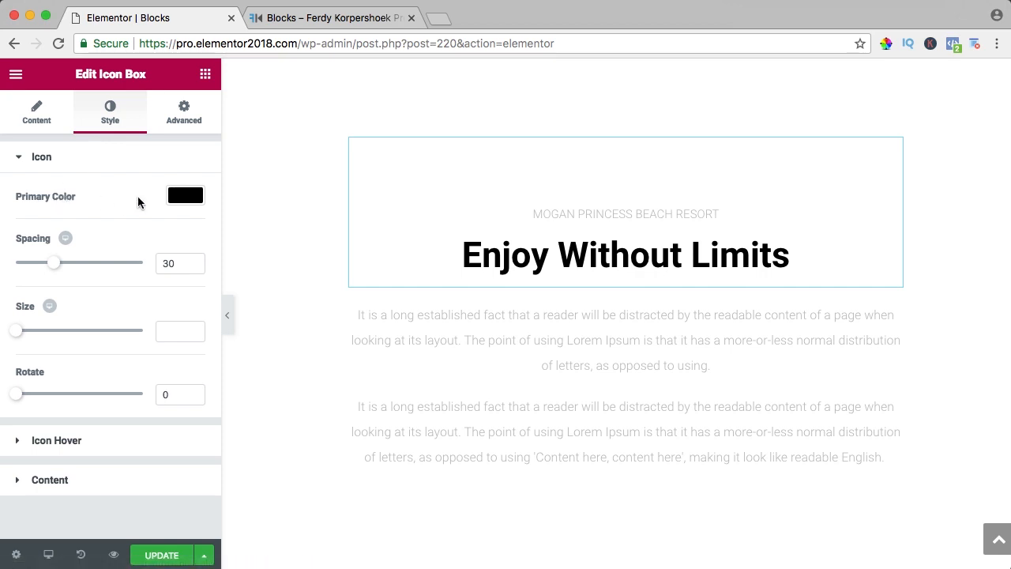
{"action": "left_click", "coordinate": [186, 197]}
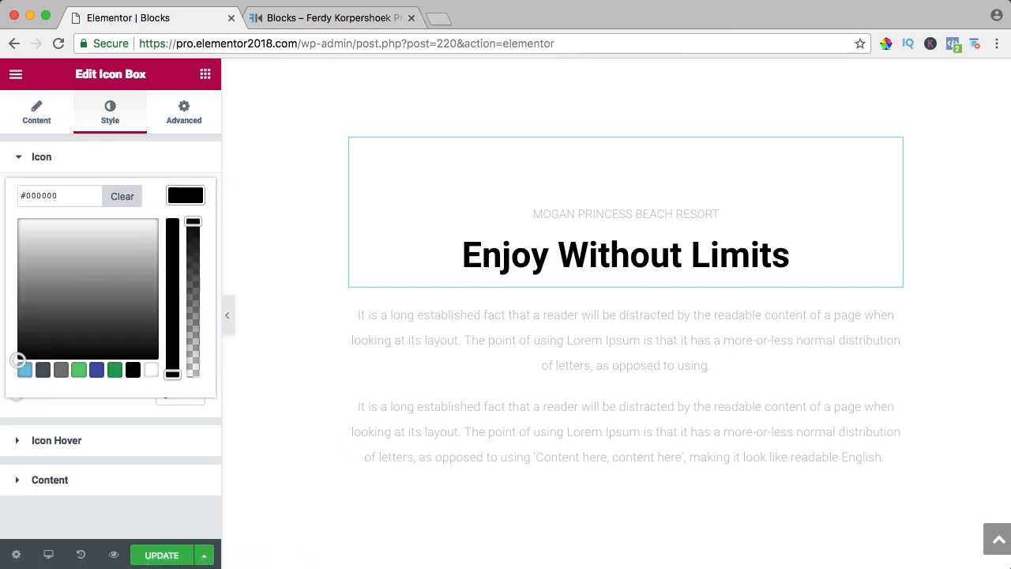
{"action": "left_click", "coordinate": [184, 195]}
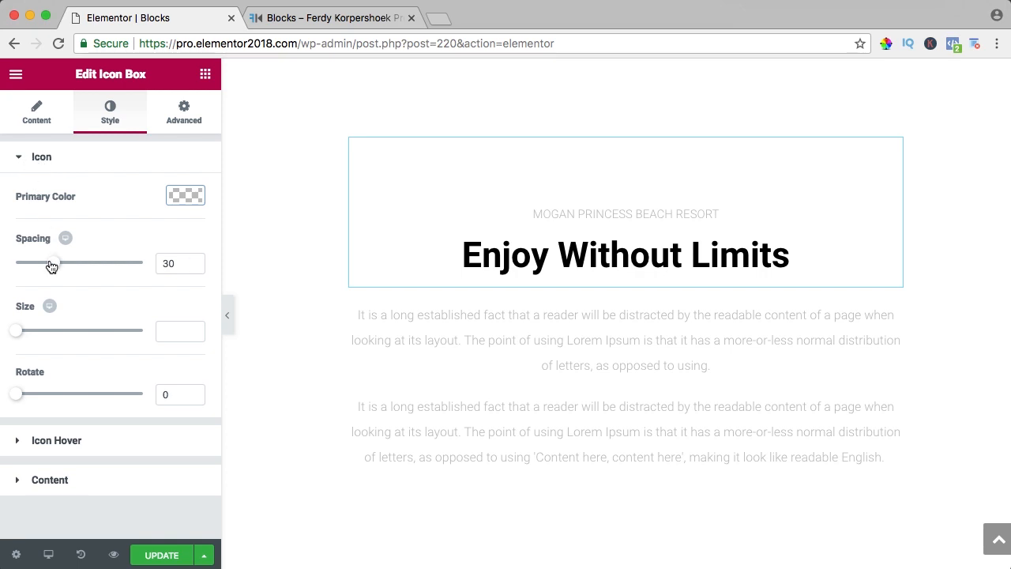
{"action": "left_click_drag", "start_coordinate": [52, 266], "coordinate": [2, 263]}
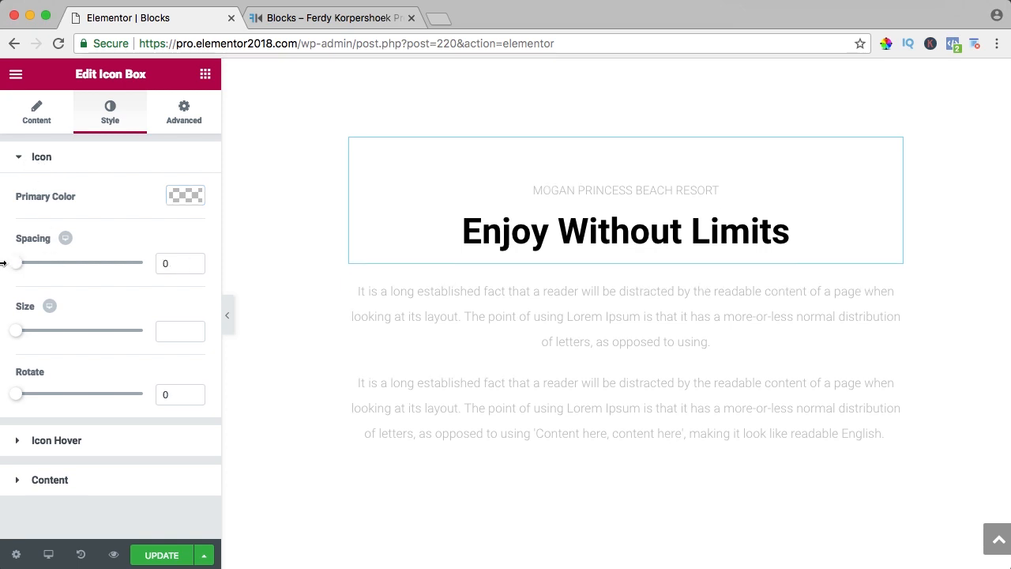
Check the icon box's icon hover options and set its content alignment to center
{"action": "left_click", "coordinate": [20, 161]}
{"action": "left_click", "coordinate": [19, 198]}
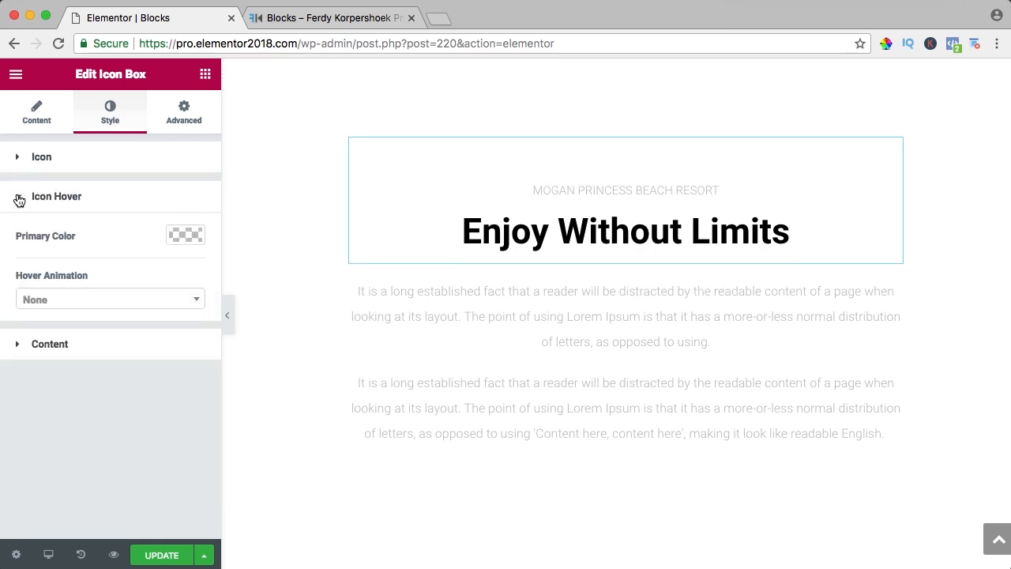
{"action": "left_click", "coordinate": [18, 199]}
{"action": "left_click", "coordinate": [20, 240]}
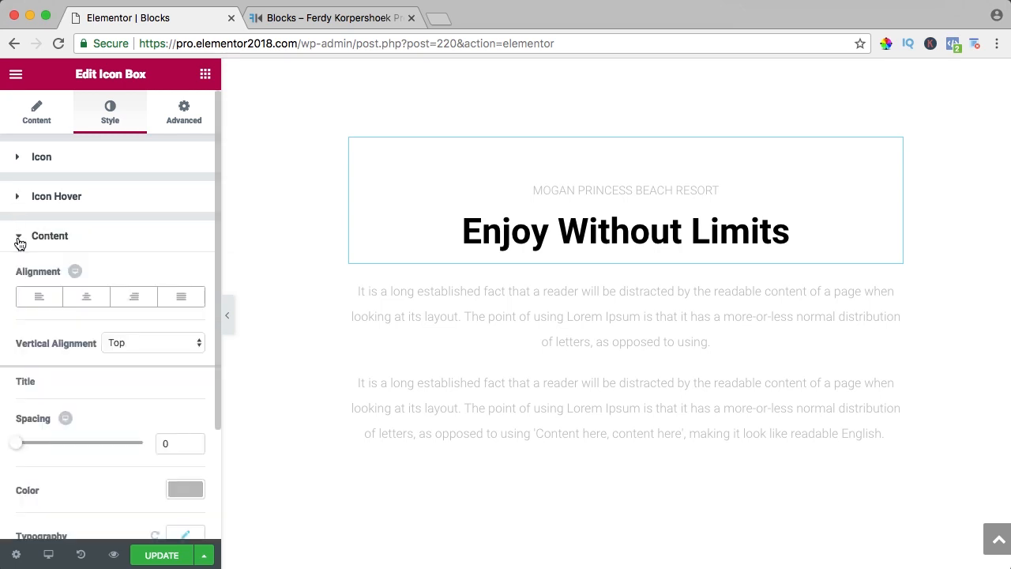
{"action": "left_click", "coordinate": [86, 296]}
Set the icon box title color to the blue #4387F7
{"action": "scroll", "coordinate": [86, 296], "scroll_direction": "down", "scroll_amount": 2}
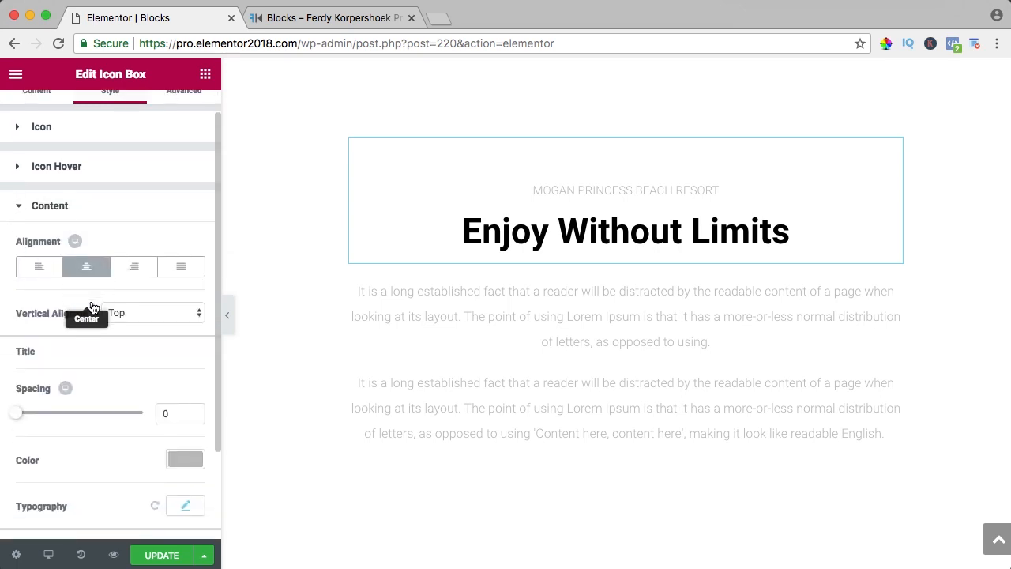
{"action": "scroll", "coordinate": [90, 290], "scroll_direction": "down", "scroll_amount": 1}
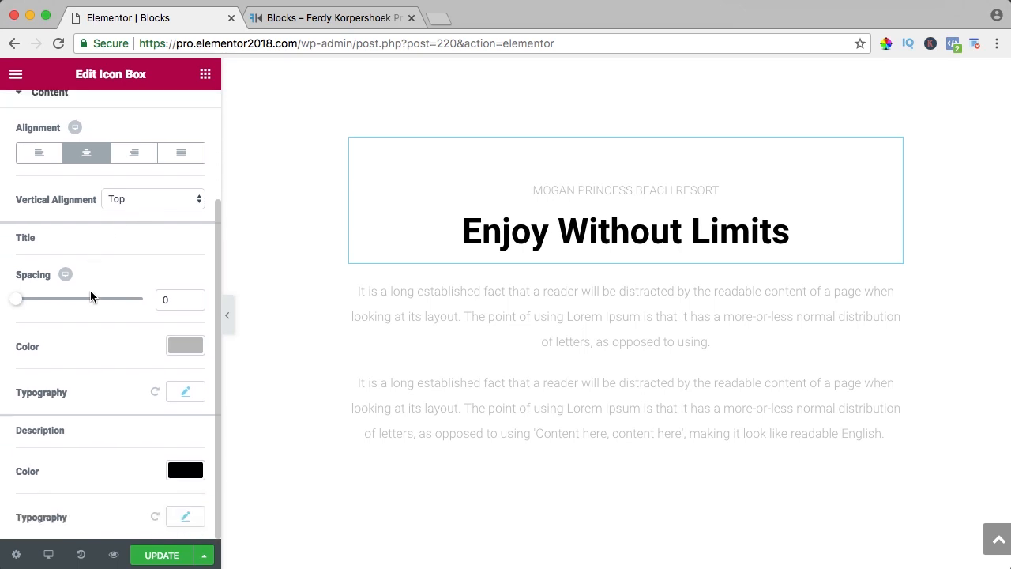
{"action": "left_click", "coordinate": [186, 346]}
{"action": "double_click", "coordinate": [68, 341]}
{"action": "type", "text": "4387F7"}
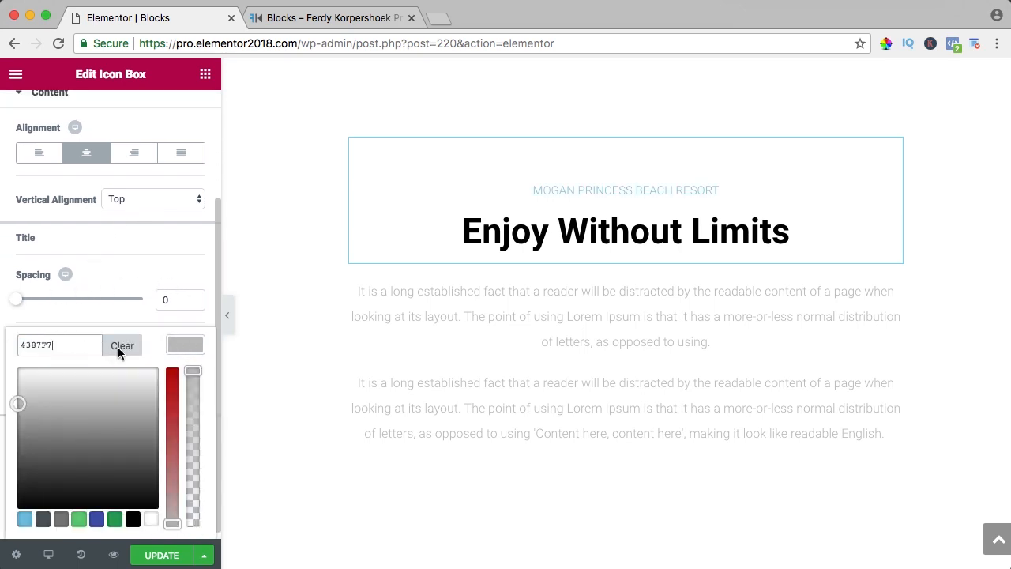
{"action": "left_click", "coordinate": [172, 346]}
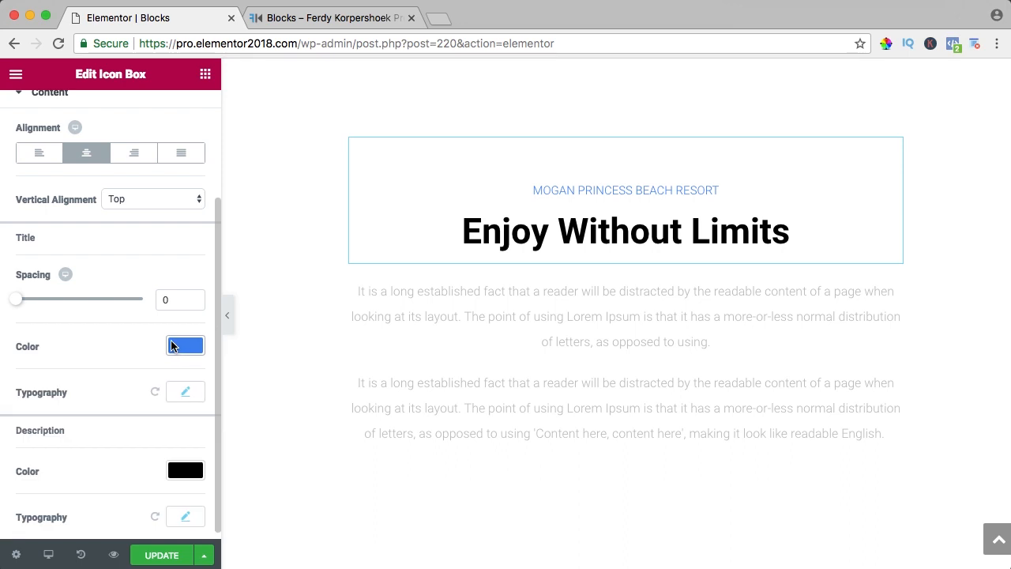
Enlarge the icon box title's font size and set its weight to Bold
{"action": "left_click", "coordinate": [185, 391]}
{"action": "scroll", "coordinate": [135, 356], "scroll_direction": "down", "scroll_amount": 2}
{"action": "left_click_drag", "start_coordinate": [39, 333], "coordinate": [45, 333]}
{"action": "left_click", "coordinate": [126, 365]}
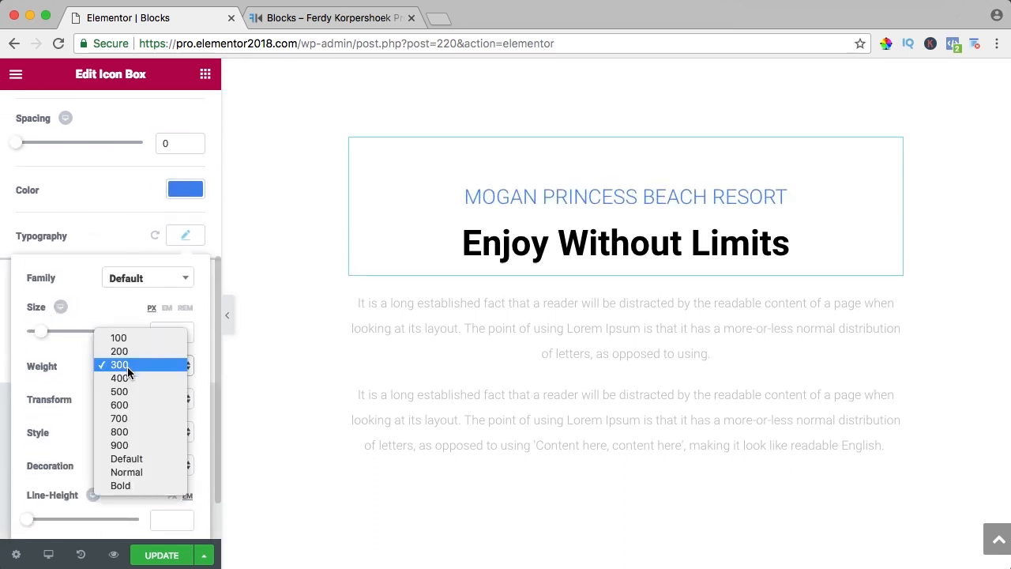
{"action": "left_click", "coordinate": [127, 483]}
{"action": "left_click", "coordinate": [177, 239]}
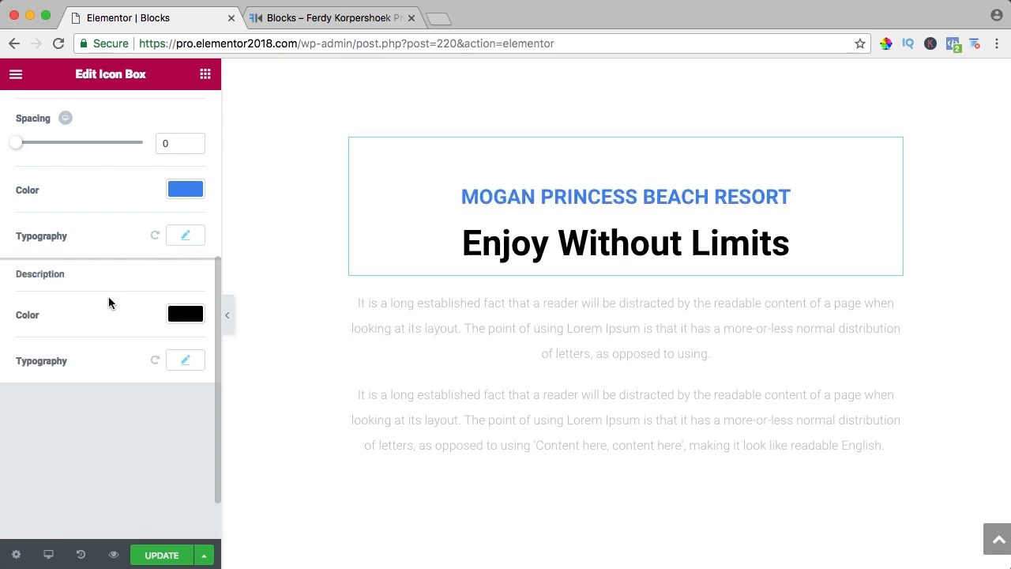
Set the icon box description color to the turquoise #53d0e7
{"action": "left_click", "coordinate": [186, 317]}
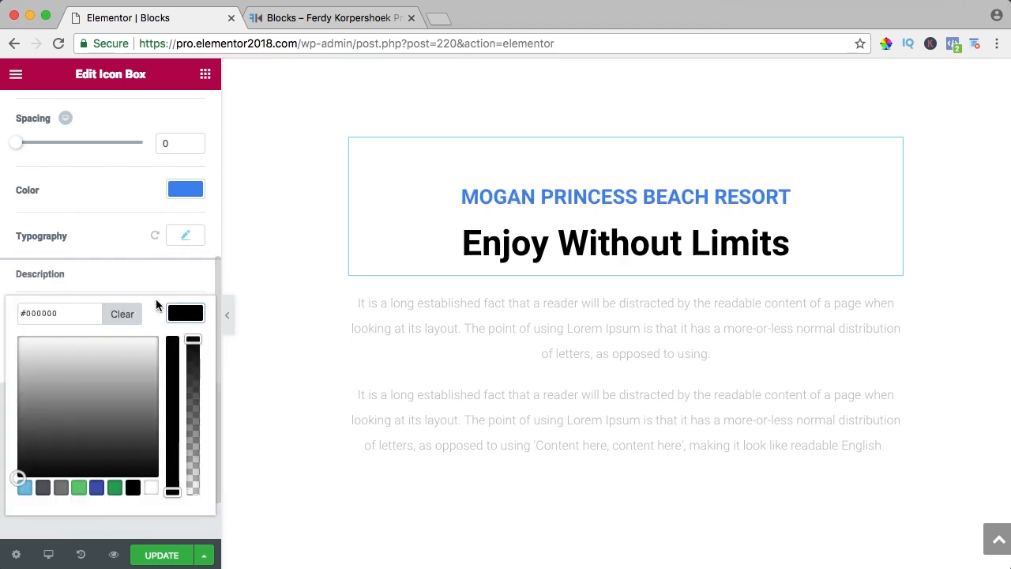
{"action": "left_click", "coordinate": [191, 313]}
{"action": "left_click", "coordinate": [190, 313]}
{"action": "triple_click", "coordinate": [84, 313]}
{"action": "key", "text": "super+v"}
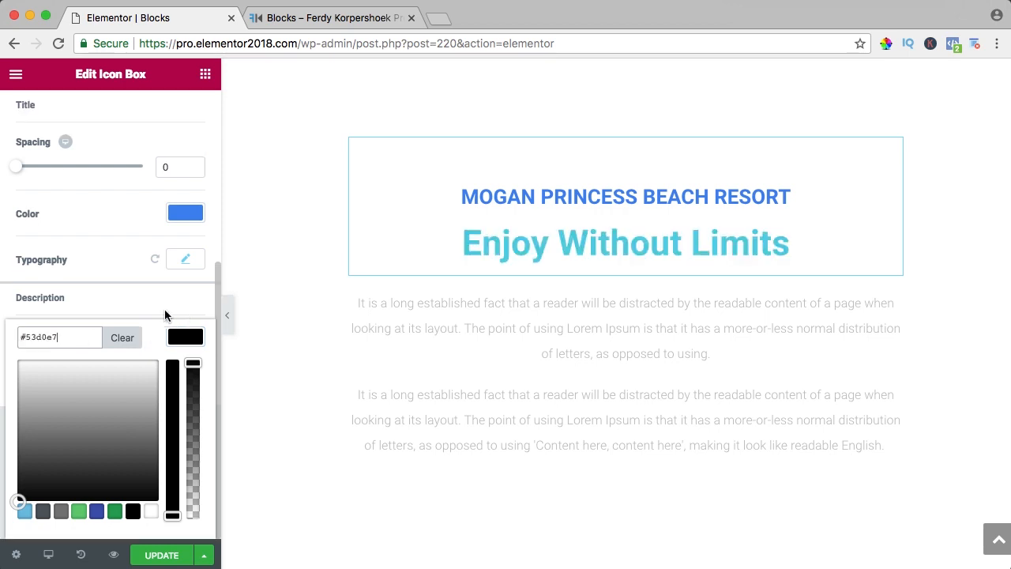
{"action": "left_click", "coordinate": [187, 338]}
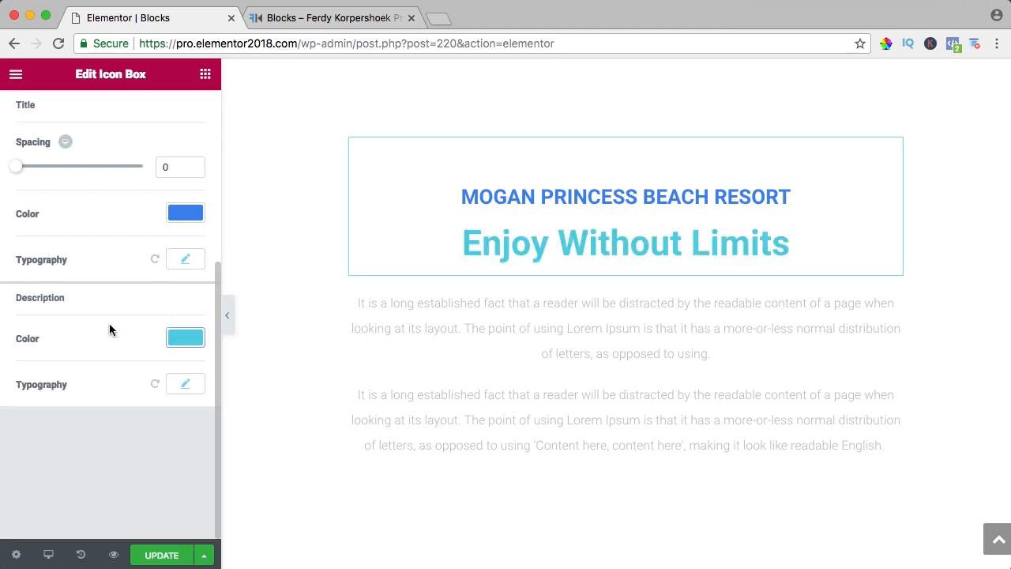
Transform the "Enjoy Without Limits" description to uppercase and reduce its font size to 38 px
{"action": "left_click", "coordinate": [181, 386]}
{"action": "left_click", "coordinate": [131, 403]}
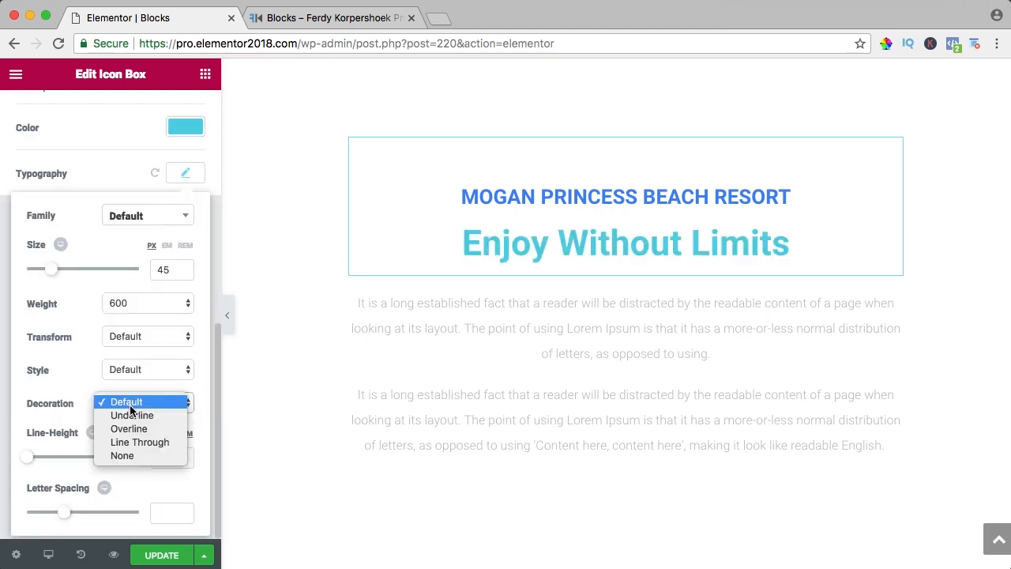
{"action": "left_click", "coordinate": [131, 369]}
{"action": "left_click", "coordinate": [131, 369]}
{"action": "left_click", "coordinate": [54, 363]}
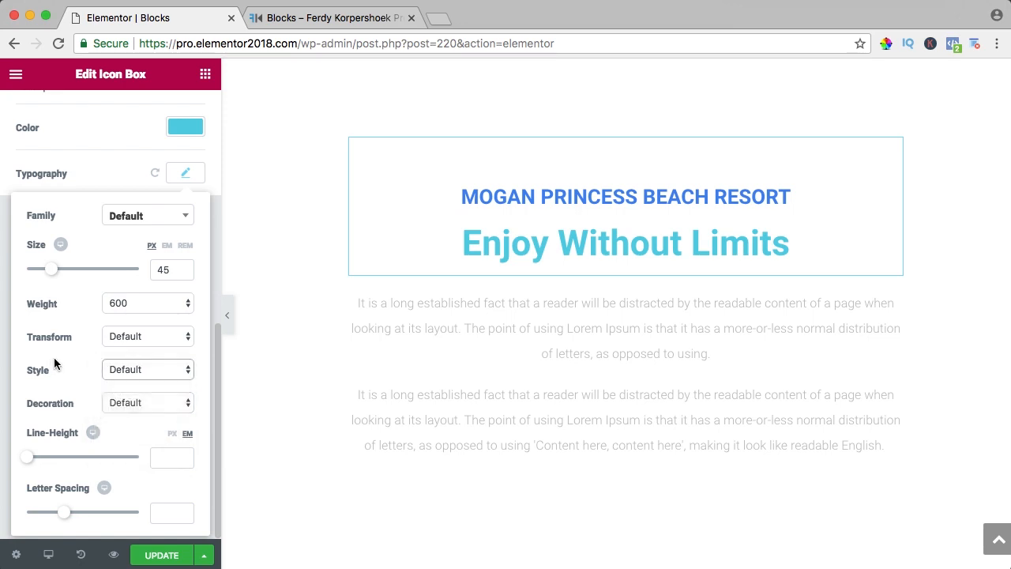
{"action": "left_click", "coordinate": [127, 337]}
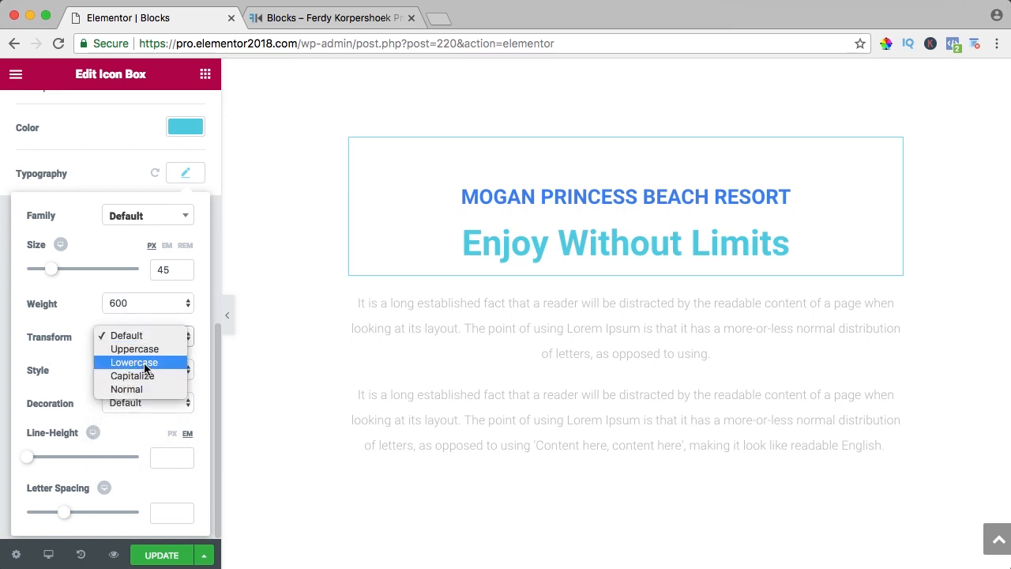
{"action": "left_click", "coordinate": [134, 349]}
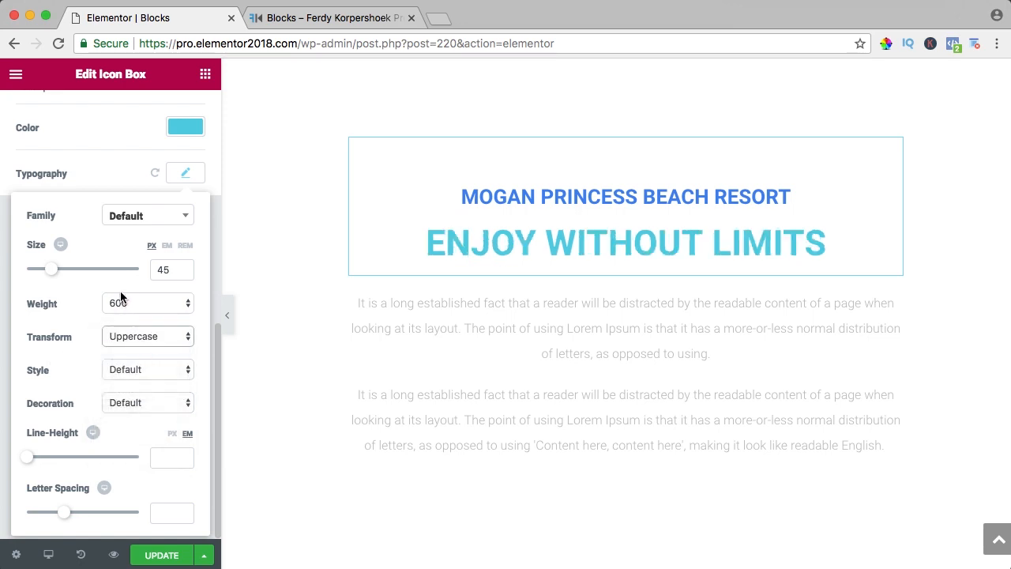
{"action": "left_click_drag", "start_coordinate": [56, 271], "coordinate": [50, 271]}
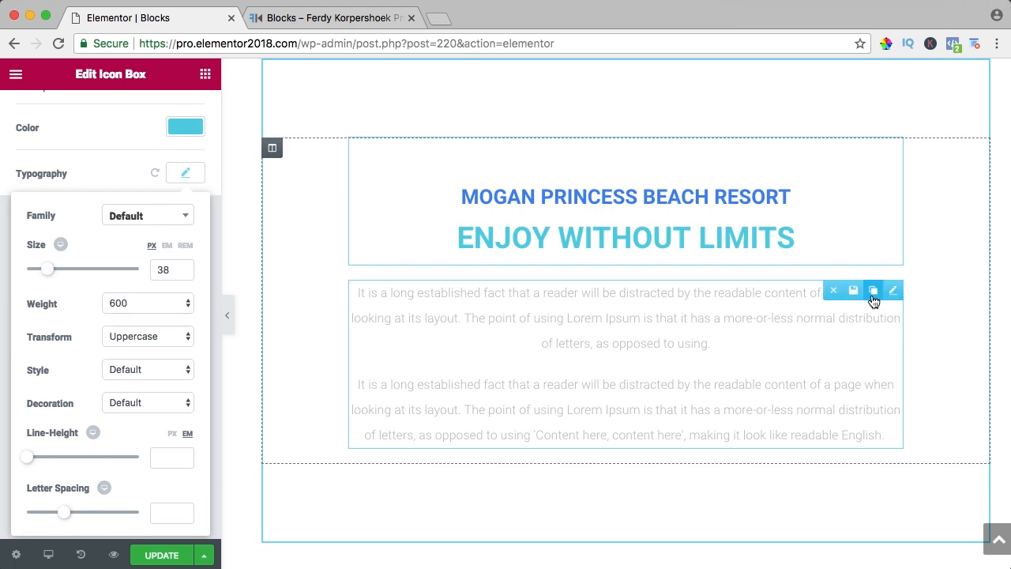
Delete the placeholder paragraph text under the icon box and stretch its section to the full page width
{"action": "left_click", "coordinate": [832, 295]}
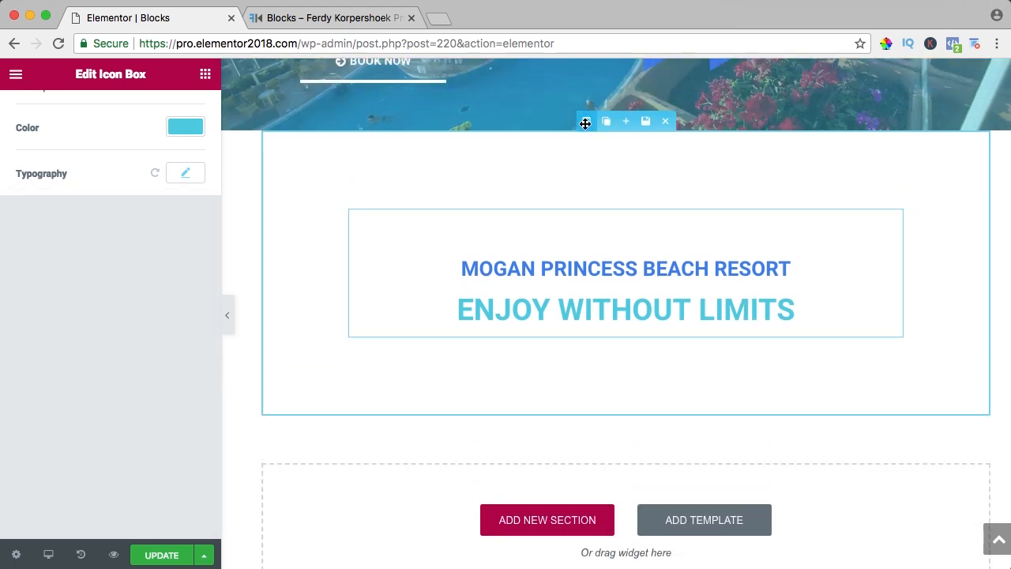
{"action": "left_click", "coordinate": [587, 123]}
{"action": "left_click", "coordinate": [191, 195]}
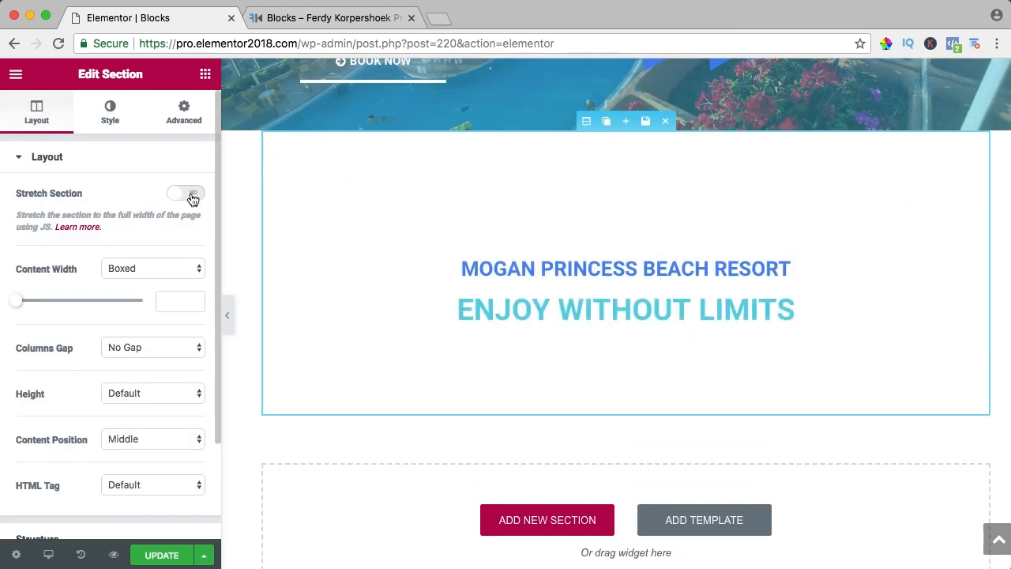
Set the About section's background to the classic type with the image Swimming-Pool-Mogan-Princess.jpg from the media library
{"action": "left_click", "coordinate": [111, 109]}
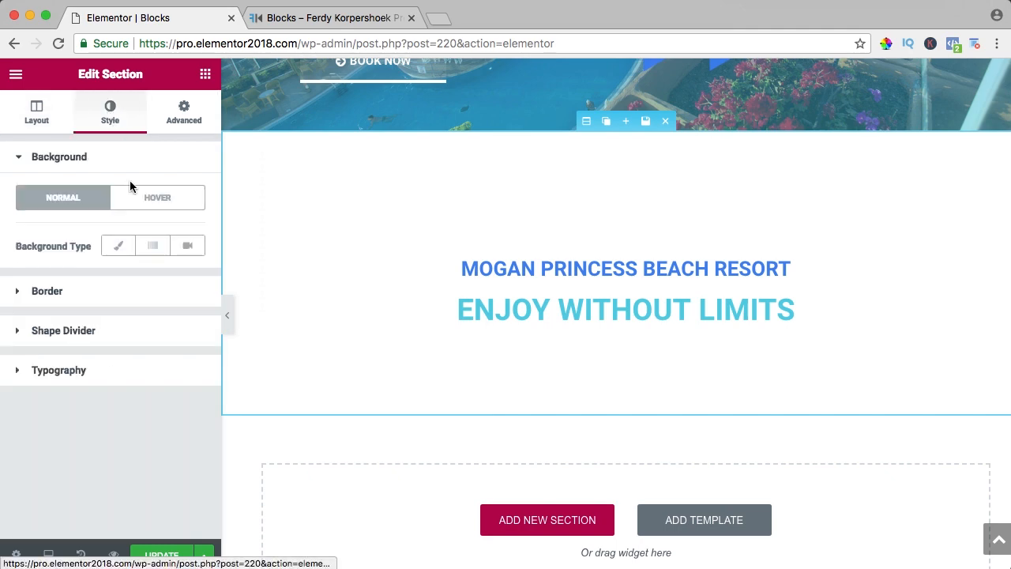
{"action": "left_click", "coordinate": [120, 247]}
{"action": "left_click", "coordinate": [113, 388]}
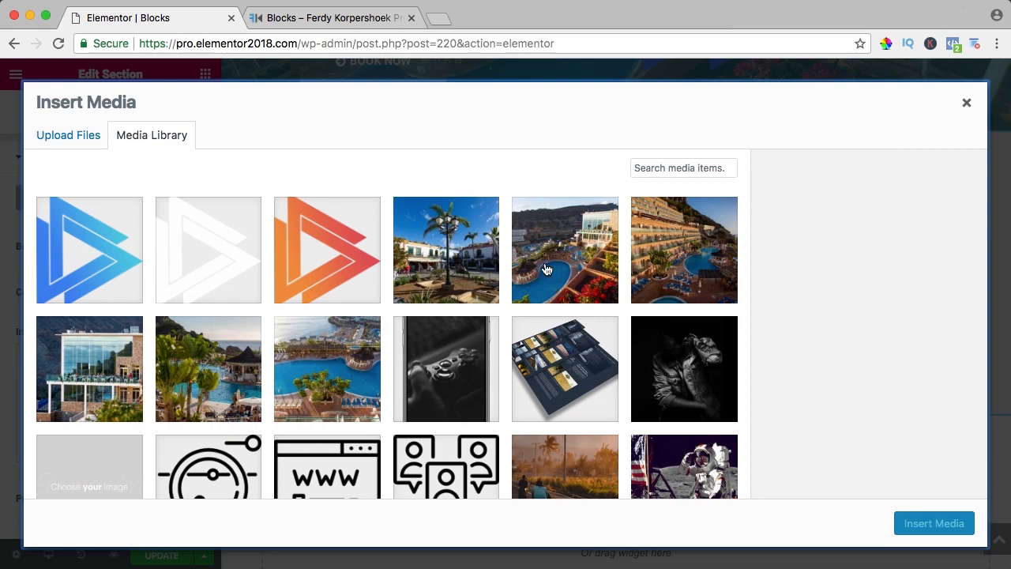
{"action": "left_click", "coordinate": [313, 346]}
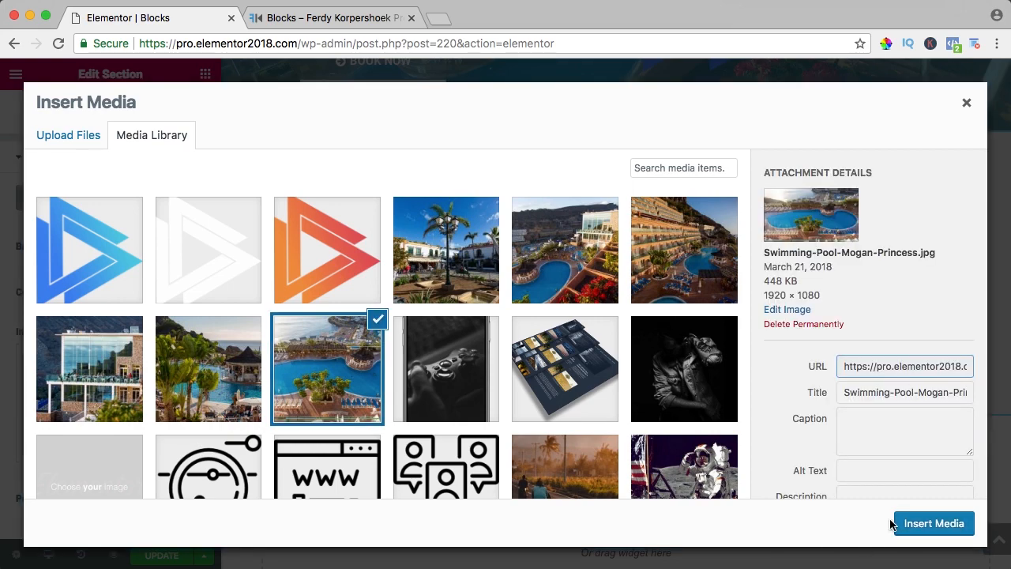
{"action": "left_click", "coordinate": [971, 530]}
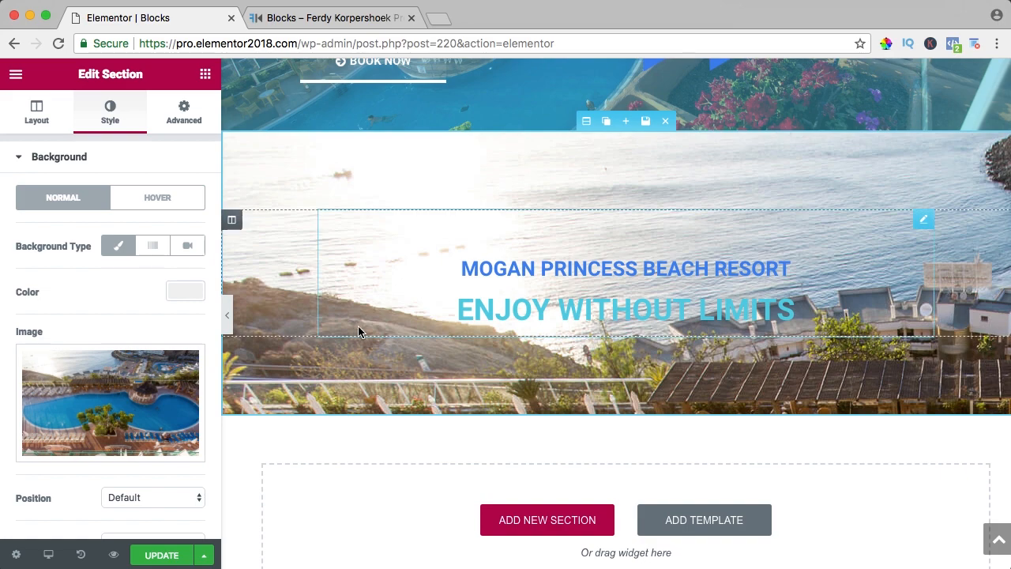
Set the section's background image size to Cover and its attachment to Fixed, and check the effect on the page
{"action": "scroll", "coordinate": [121, 339], "scroll_direction": "down", "scroll_amount": 5}
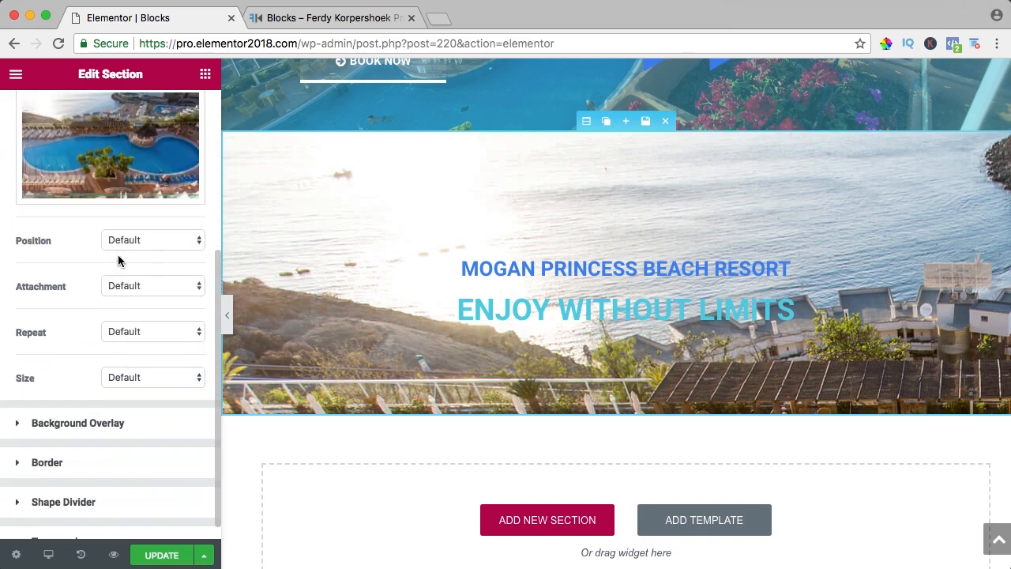
{"action": "left_click", "coordinate": [141, 375]}
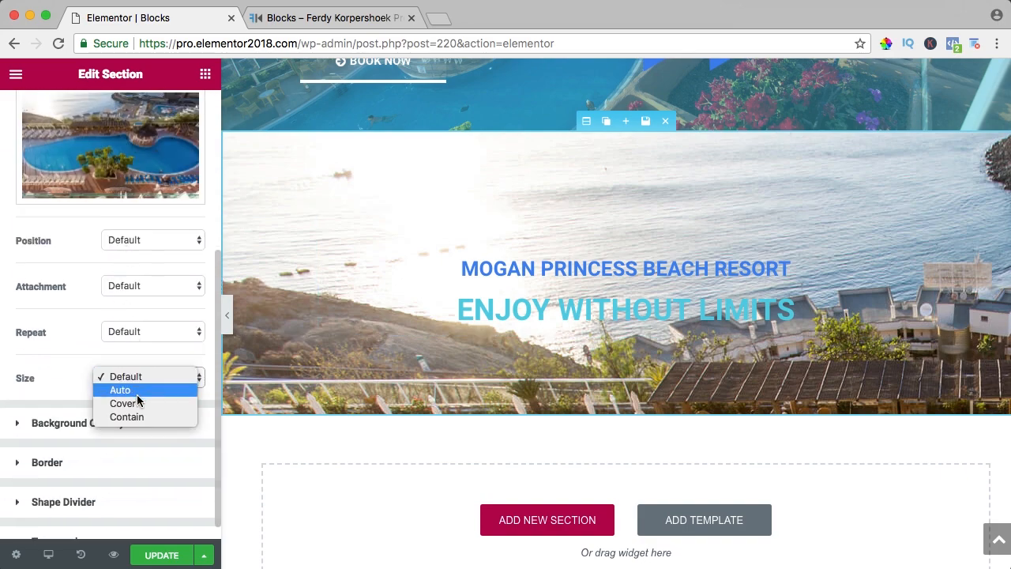
{"action": "left_click", "coordinate": [135, 396]}
{"action": "scroll", "coordinate": [135, 379], "scroll_direction": "up", "scroll_amount": 2}
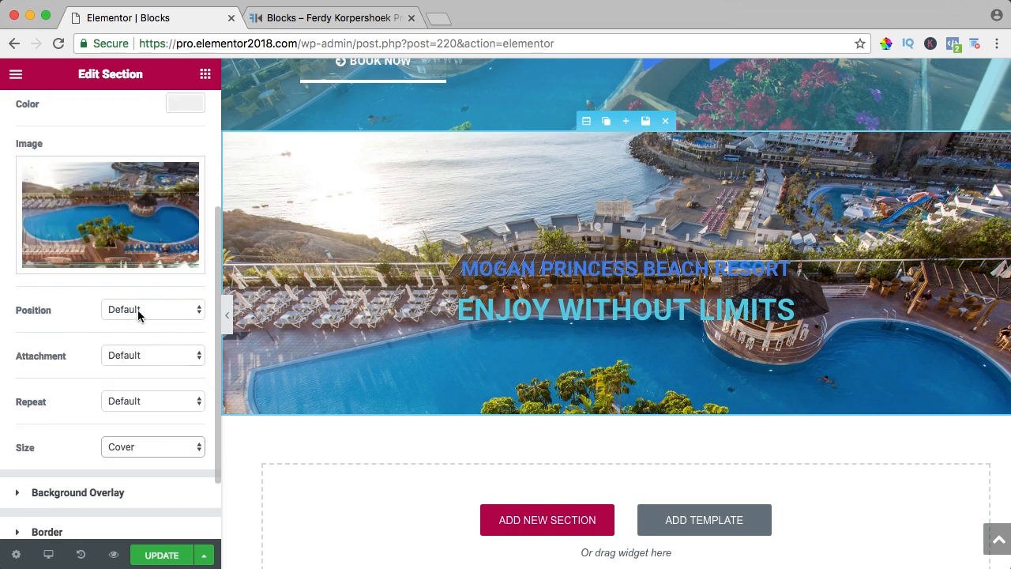
{"action": "left_click", "coordinate": [148, 353]}
{"action": "left_click", "coordinate": [123, 380]}
{"action": "scroll", "coordinate": [538, 316], "scroll_direction": "up", "scroll_amount": 2}
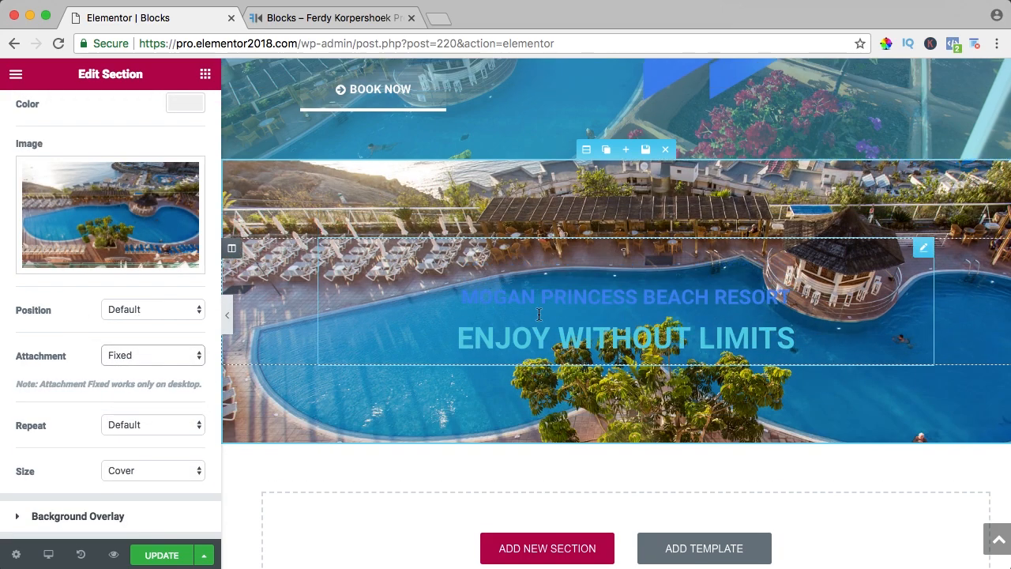
{"action": "scroll", "coordinate": [537, 317], "scroll_direction": "down", "scroll_amount": 4}
{"action": "scroll", "coordinate": [538, 317], "scroll_direction": "up", "scroll_amount": 1}
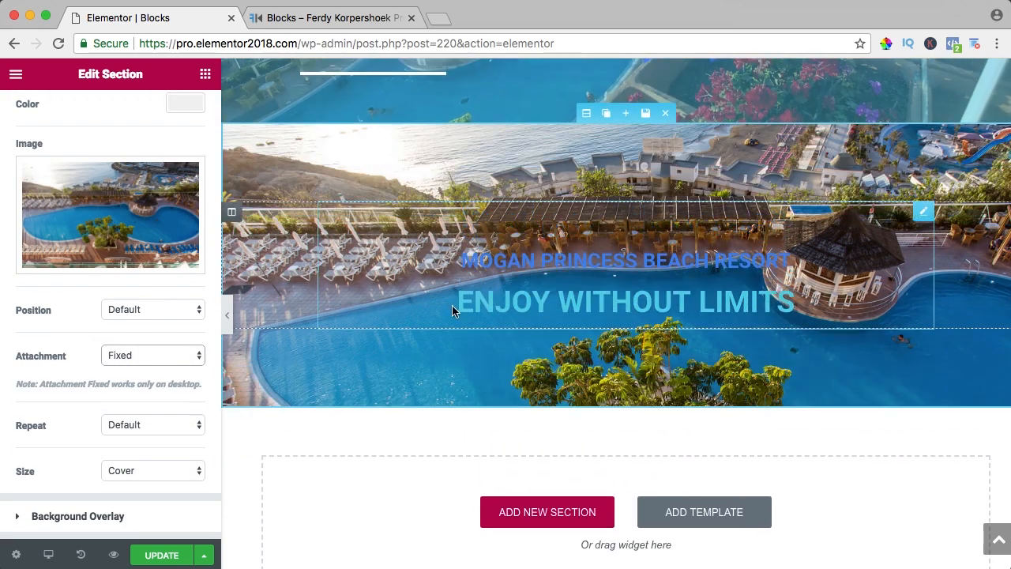
{"action": "scroll", "coordinate": [99, 284], "scroll_direction": "up", "scroll_amount": 1}
{"action": "scroll", "coordinate": [100, 282], "scroll_direction": "up", "scroll_amount": 1}
{"action": "scroll", "coordinate": [101, 279], "scroll_direction": "down", "scroll_amount": 5}
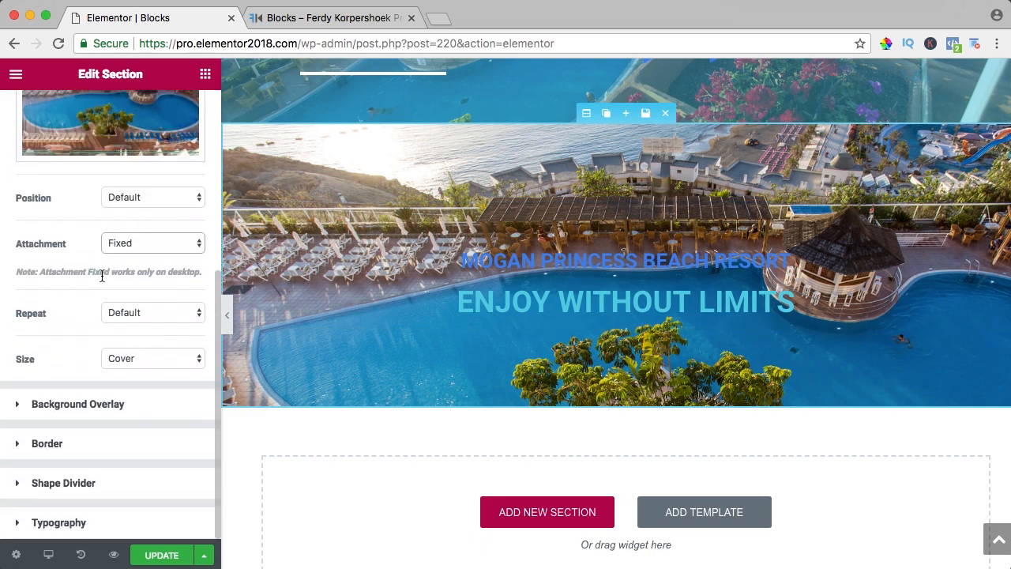
Give the section a classic background overlay in white, #ffffff
{"action": "left_click", "coordinate": [62, 403]}
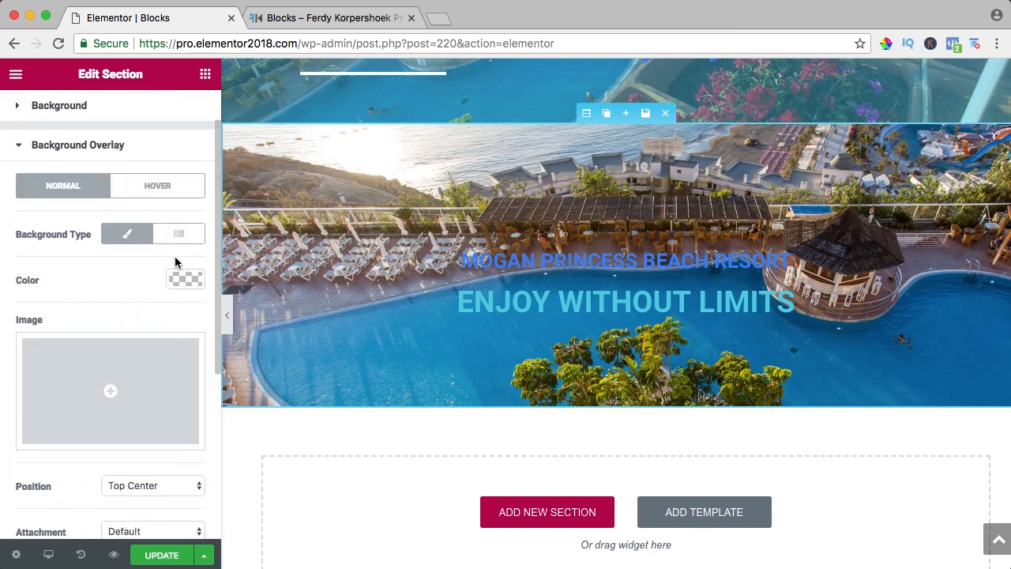
{"action": "left_click", "coordinate": [184, 280]}
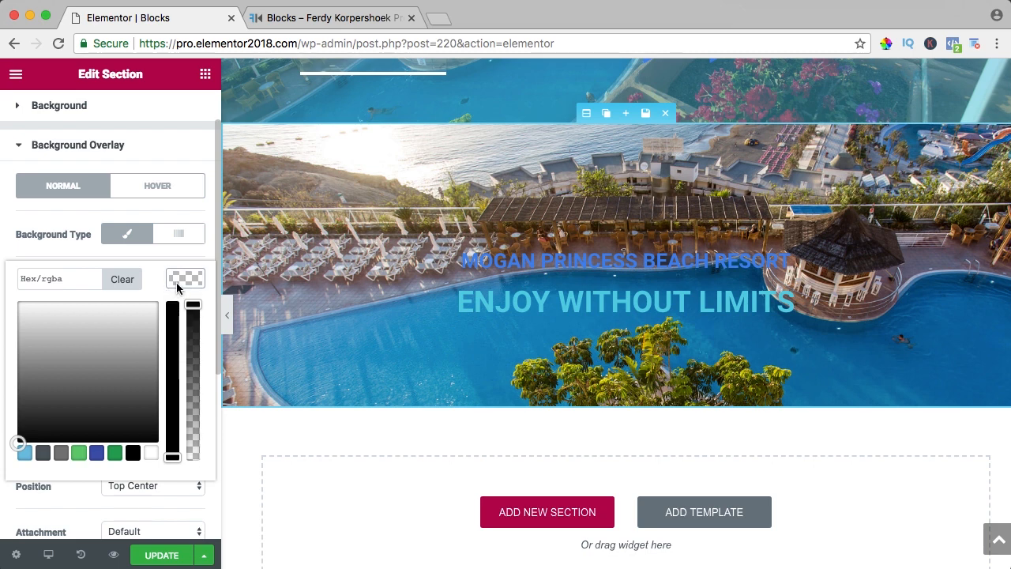
{"action": "left_click", "coordinate": [150, 452]}
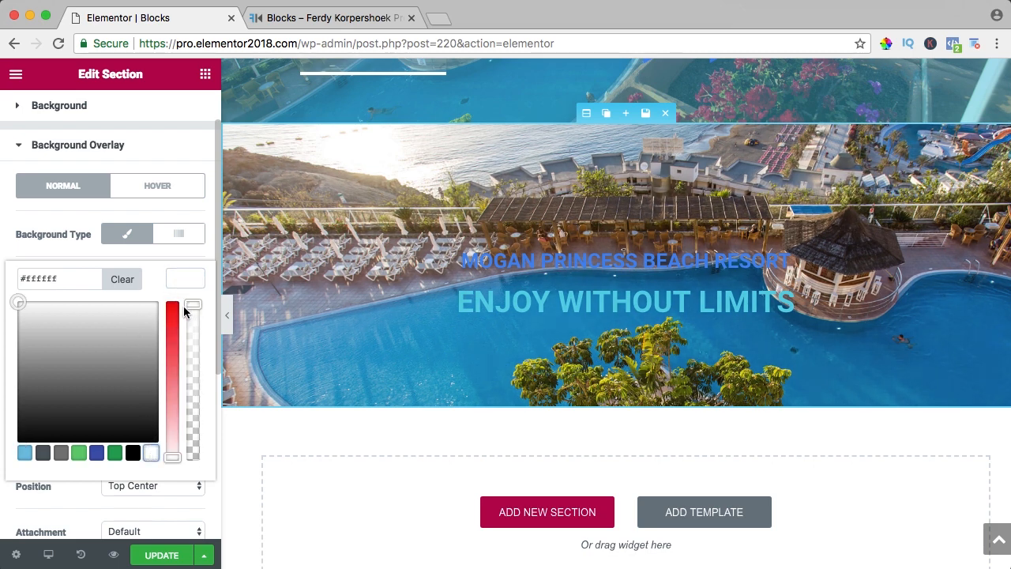
{"action": "left_click_drag", "start_coordinate": [189, 303], "coordinate": [194, 276]}
{"action": "left_click", "coordinate": [189, 278]}
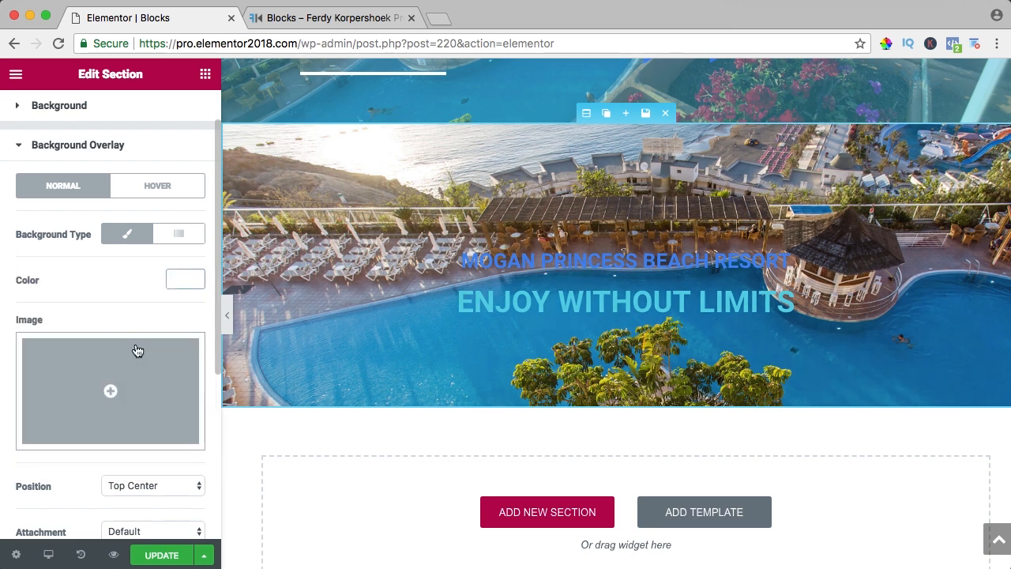
Set the white overlay's opacity to 0.78 and review the section against the Hero block above
{"action": "scroll", "coordinate": [135, 350], "scroll_direction": "down", "scroll_amount": 3}
{"action": "scroll", "coordinate": [135, 349], "scroll_direction": "down", "scroll_amount": 2}
{"action": "left_click_drag", "start_coordinate": [23, 403], "coordinate": [116, 409]}
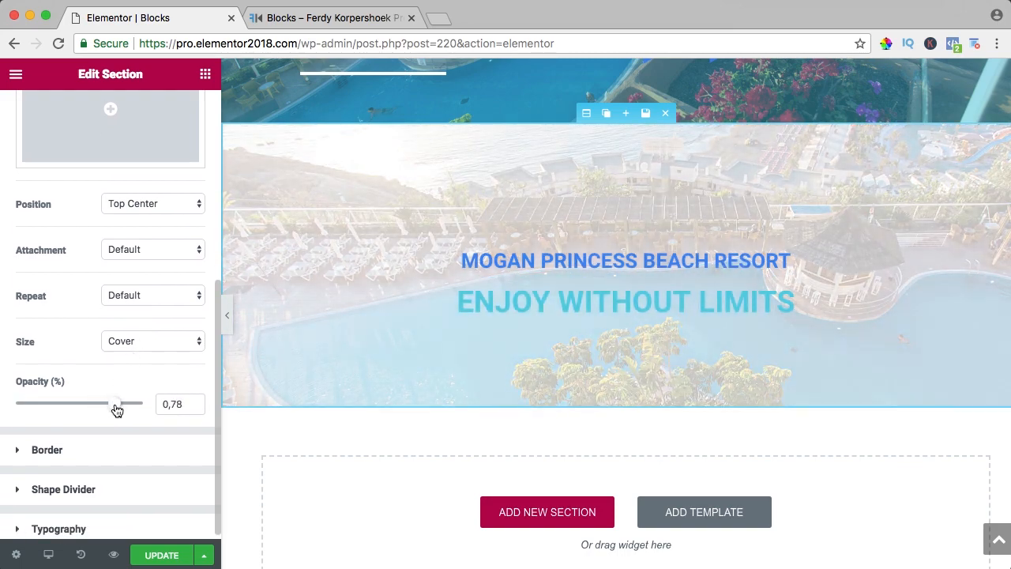
{"action": "scroll", "coordinate": [548, 334], "scroll_direction": "up", "scroll_amount": 3}
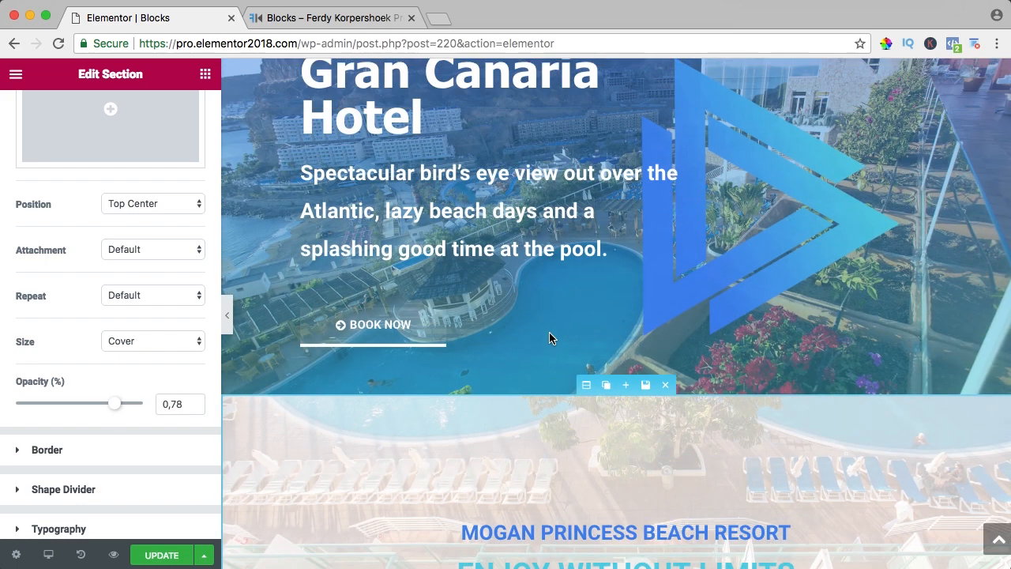
{"action": "scroll", "coordinate": [548, 336], "scroll_direction": "down", "scroll_amount": 5}
{"action": "scroll", "coordinate": [557, 318], "scroll_direction": "up", "scroll_amount": 1}
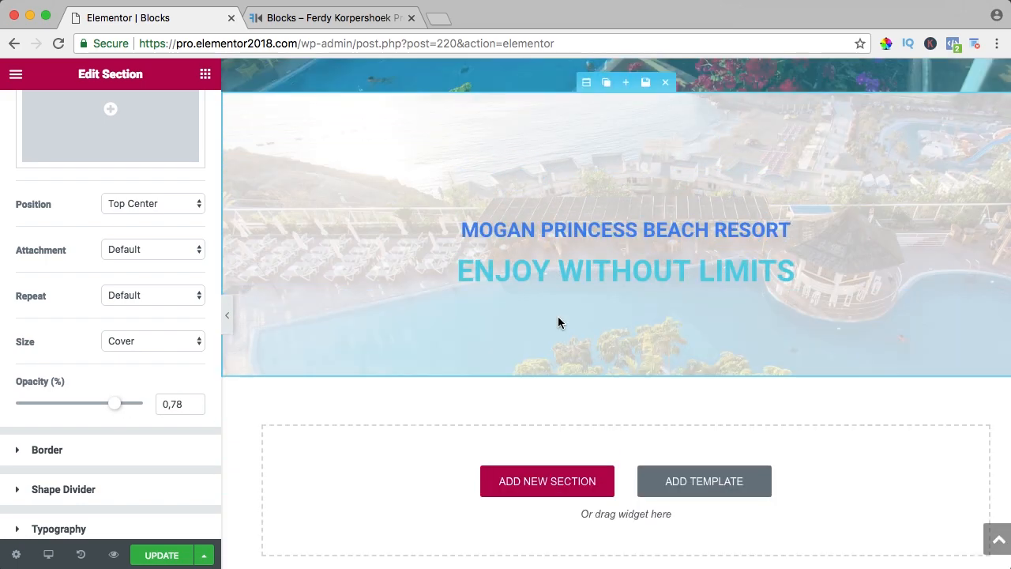
{"action": "scroll", "coordinate": [557, 317], "scroll_direction": "down", "scroll_amount": 2}
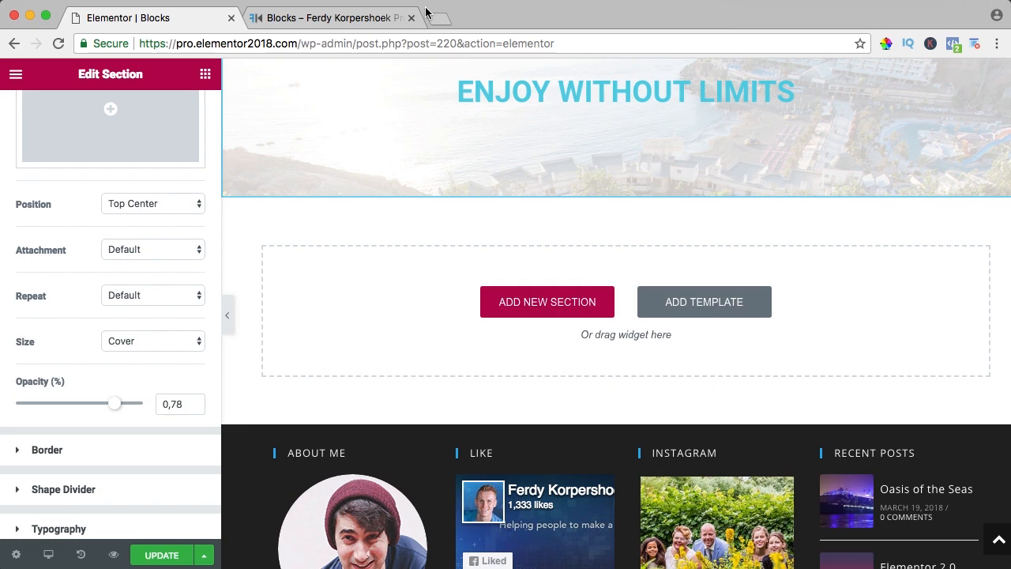
Open the free Elementor templates website elementor.ferdykorpershoek.com in a new browser tab
{"action": "left_click", "coordinate": [439, 18]}
{"action": "type", "text": "elementor"}
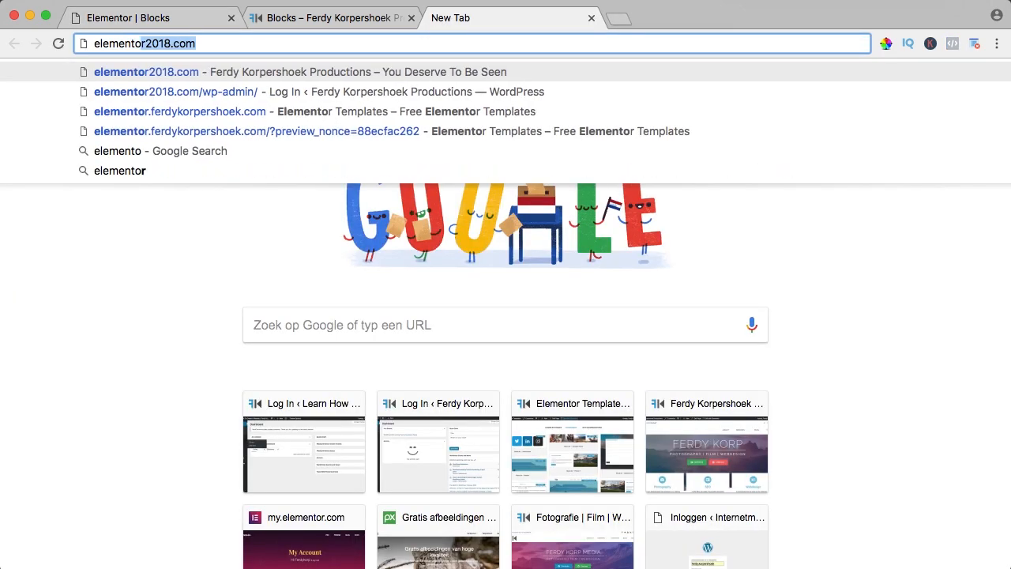
{"action": "type", "text": ".ferdykorp"}
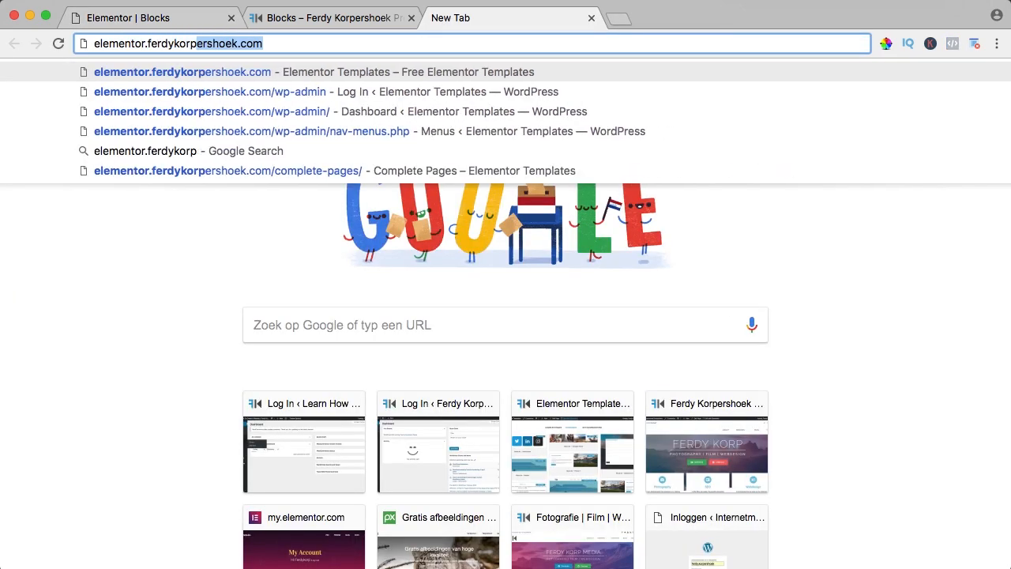
{"action": "type", "text": "ershoek.com"}
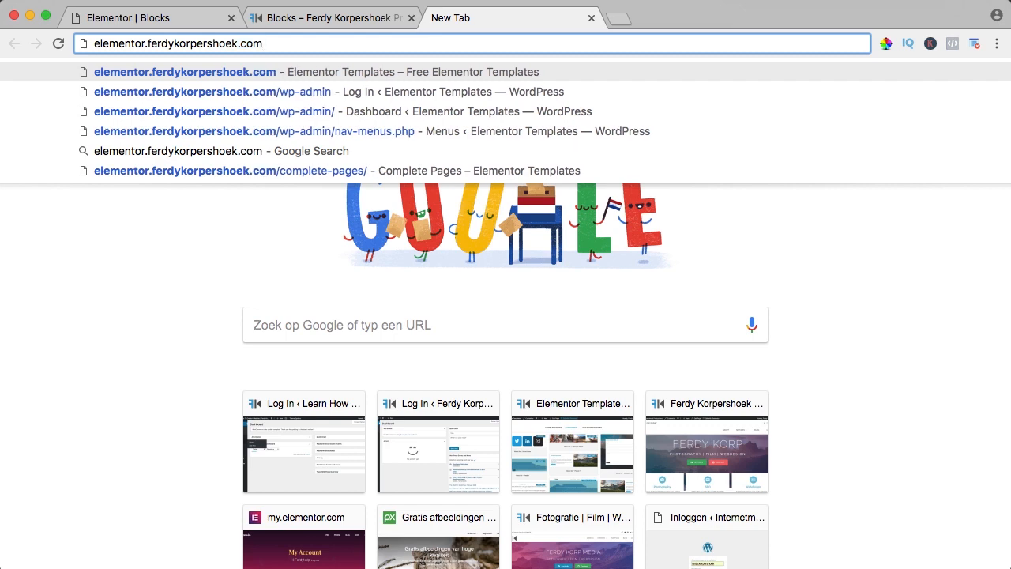
{"action": "key", "text": "Return"}
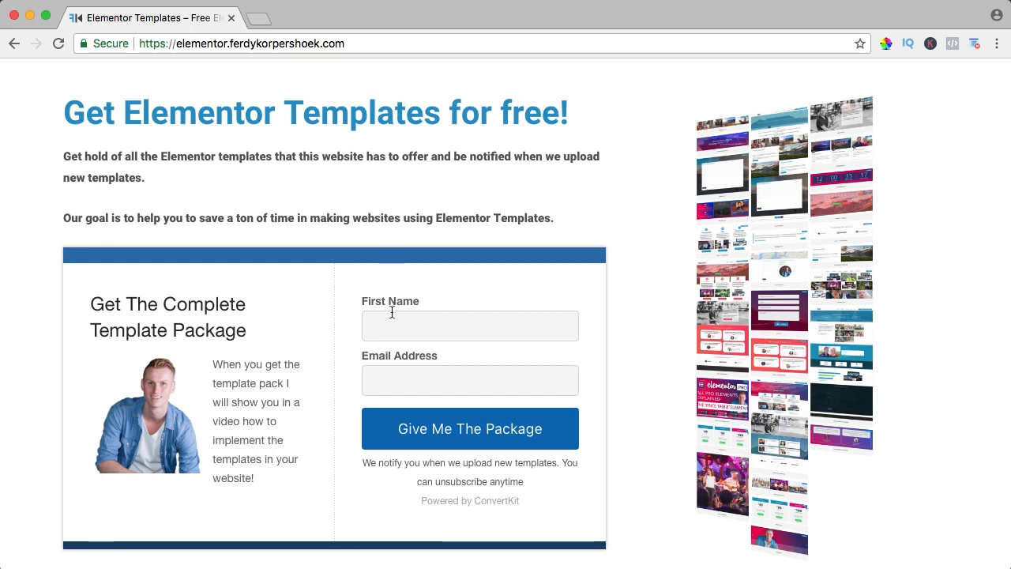
Fill in the subscriber's first name and email address in the template package form and submit the request
{"action": "left_click", "coordinate": [425, 320]}
{"action": "type", "text": "Ferdy"}
{"action": "key", "text": "Tab"}
{"action": "type", "text": "f"}
{"action": "key", "text": "Down"}
{"action": "key", "text": "Return"}
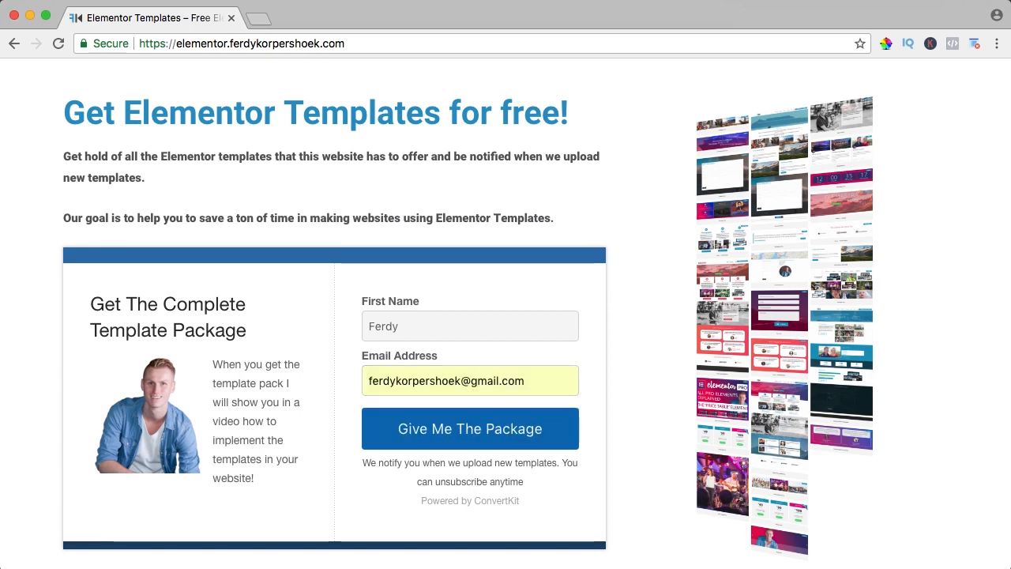
{"action": "left_click", "coordinate": [461, 435]}
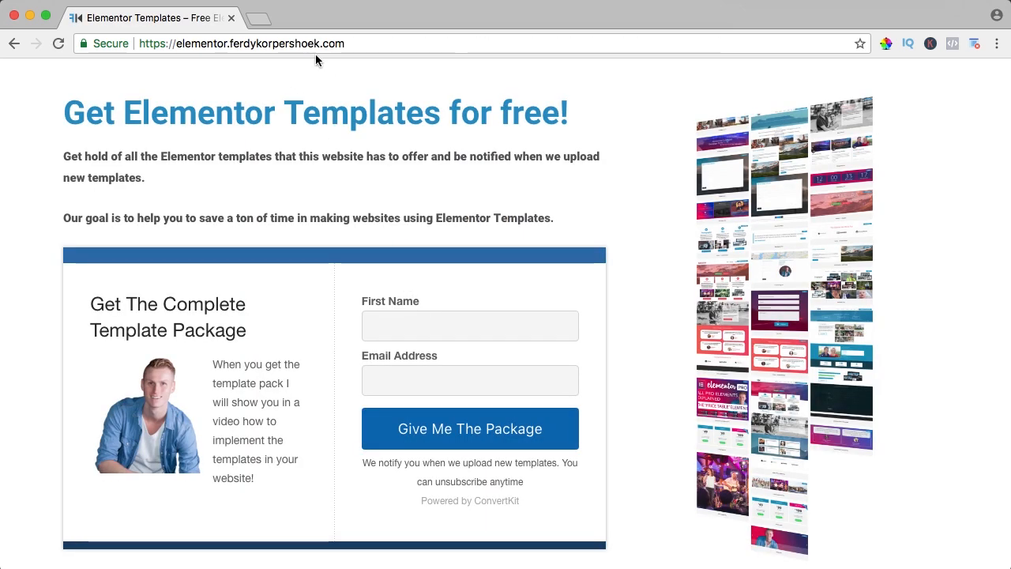
Switch to Gmail, open the "Get Your Elementor Template Pack" email and follow its link to the template pack download page
{"action": "left_click", "coordinate": [264, 23]}
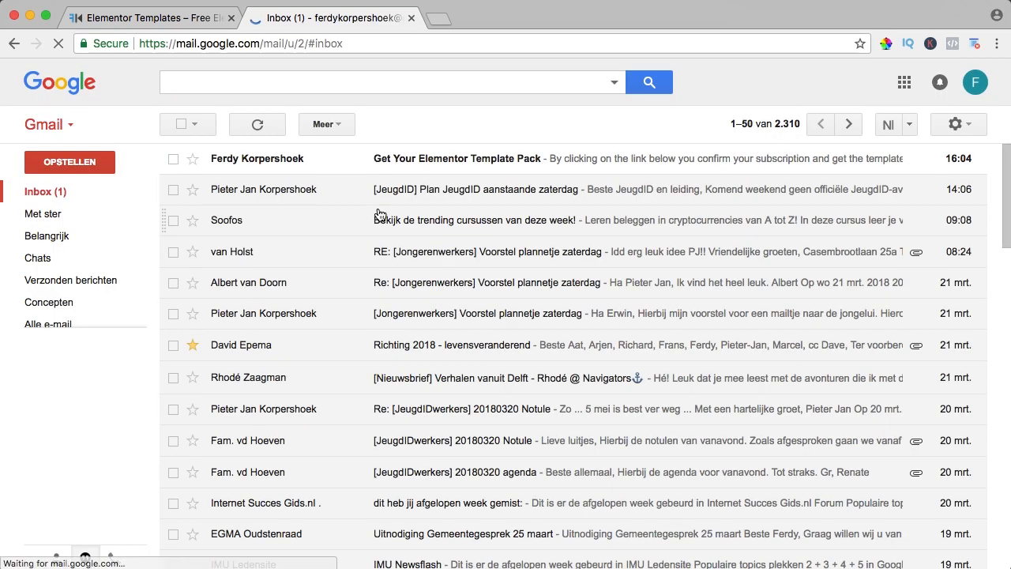
{"action": "mouse_move", "coordinate": [276, 164]}
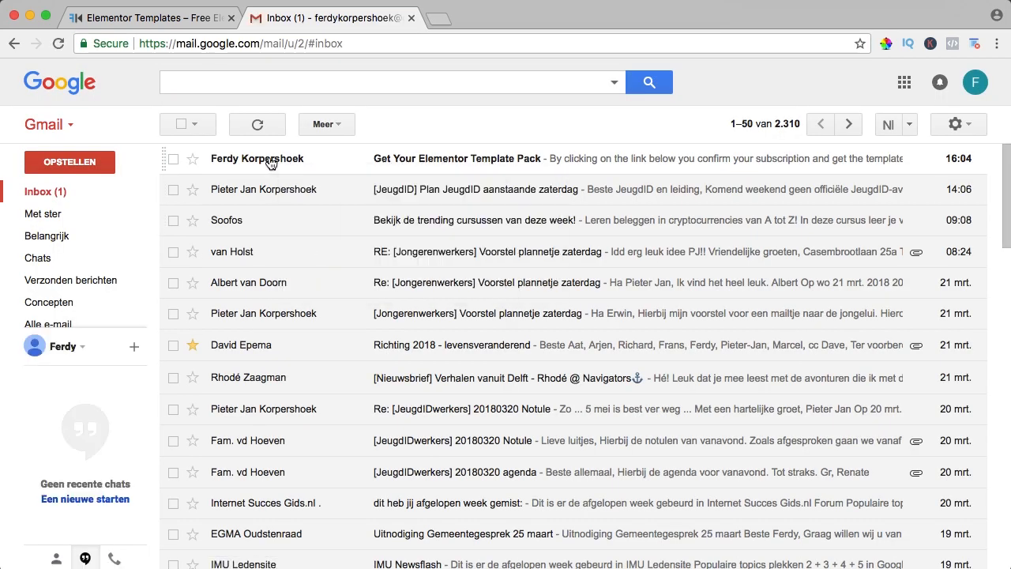
{"action": "left_click", "coordinate": [268, 157]}
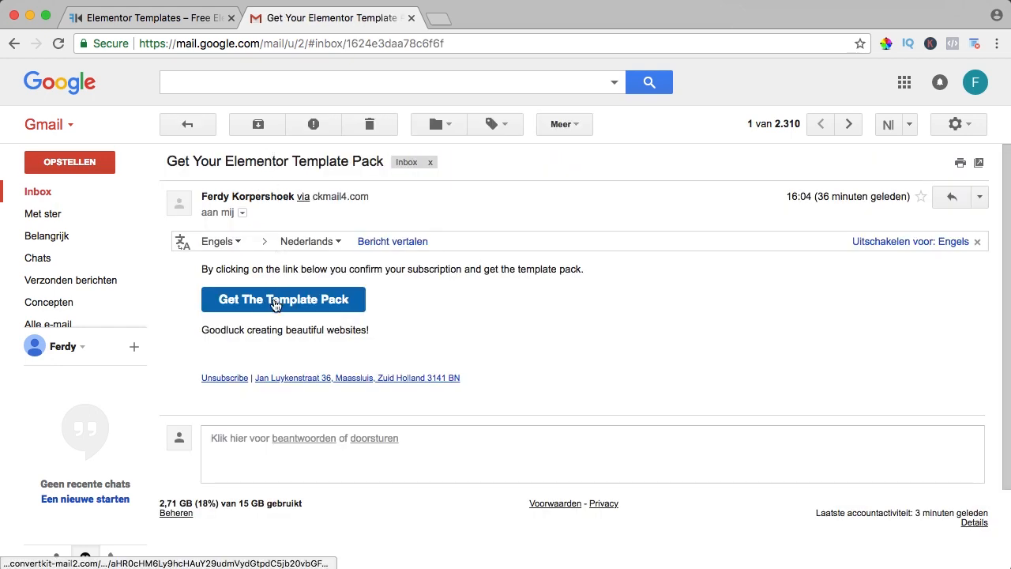
{"action": "left_click", "coordinate": [305, 303]}
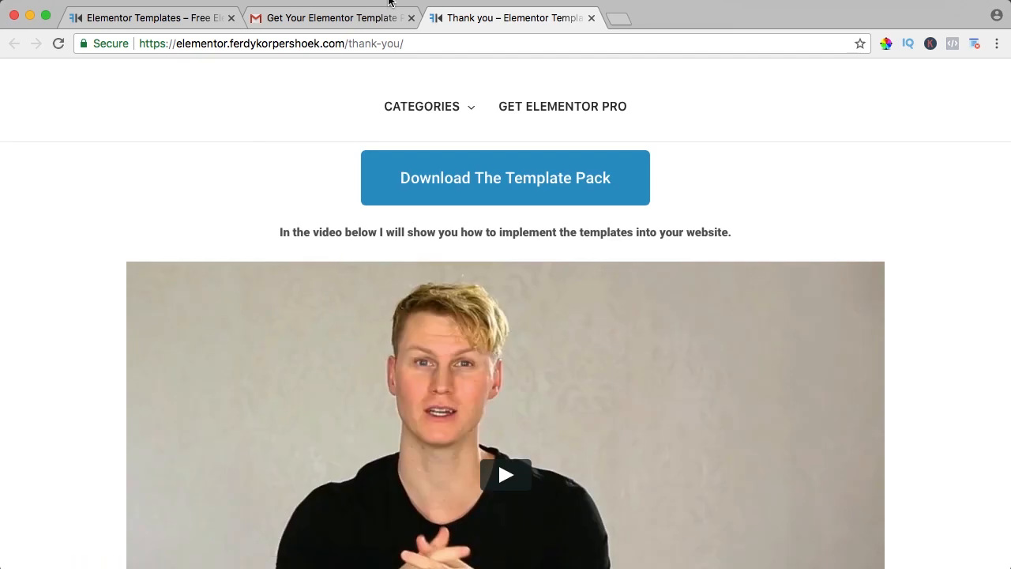
{"action": "left_click", "coordinate": [356, 22]}
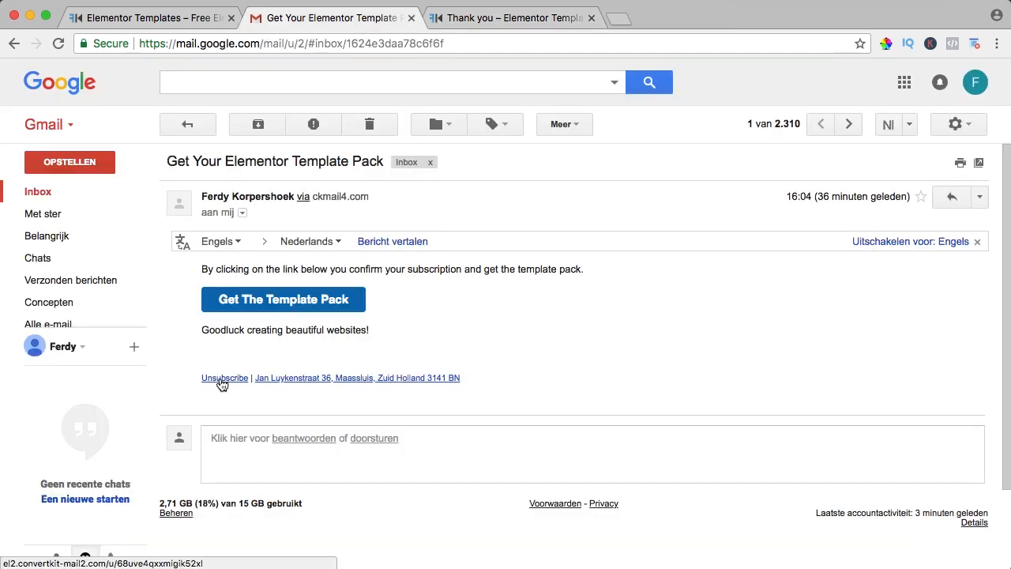
{"action": "left_click", "coordinate": [483, 18]}
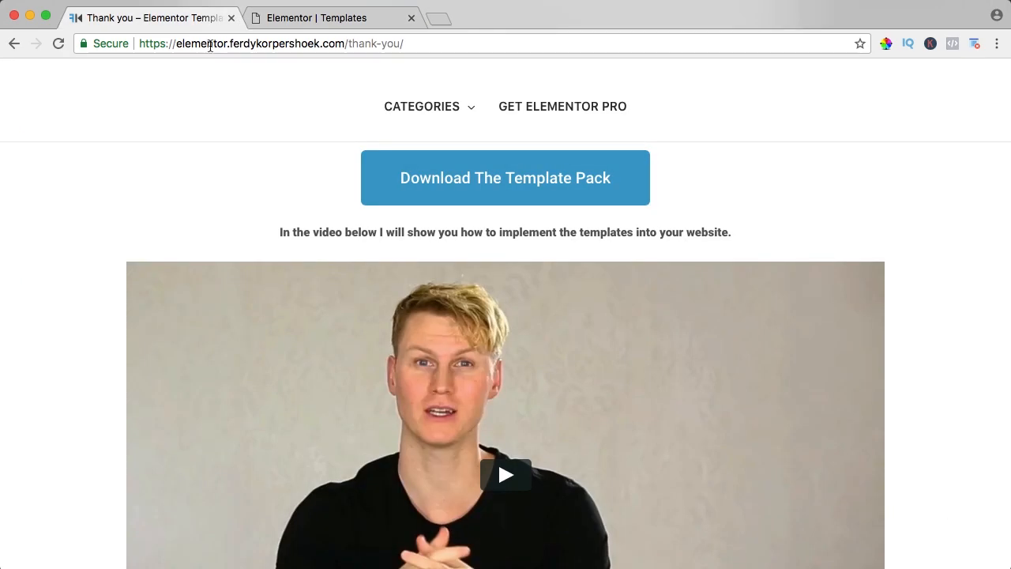
Replace the thank-you path in the web address with /all and load that page of the template site
{"action": "left_click_drag", "start_coordinate": [350, 44], "coordinate": [391, 45]}
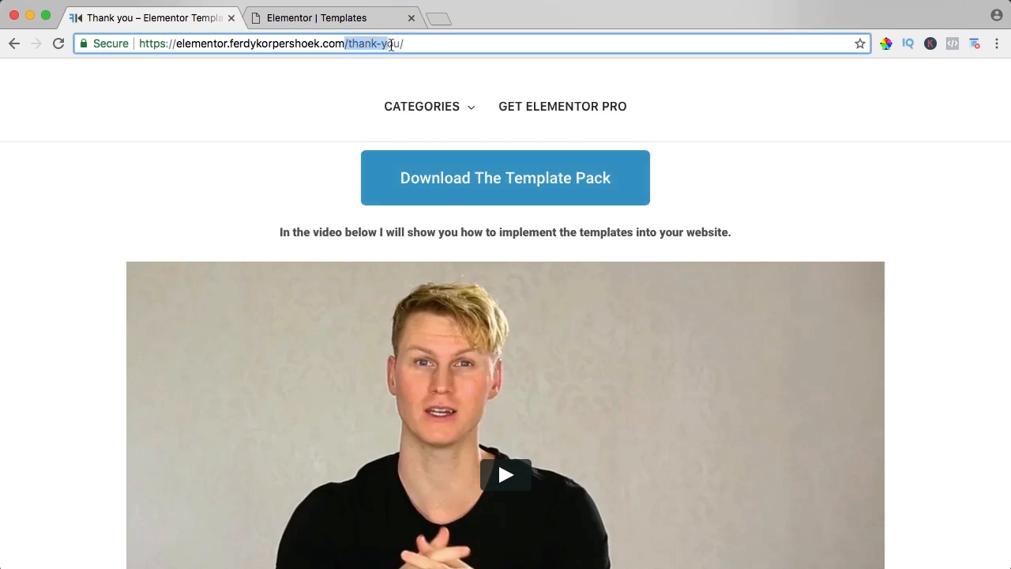
{"action": "type", "text": "/all"}
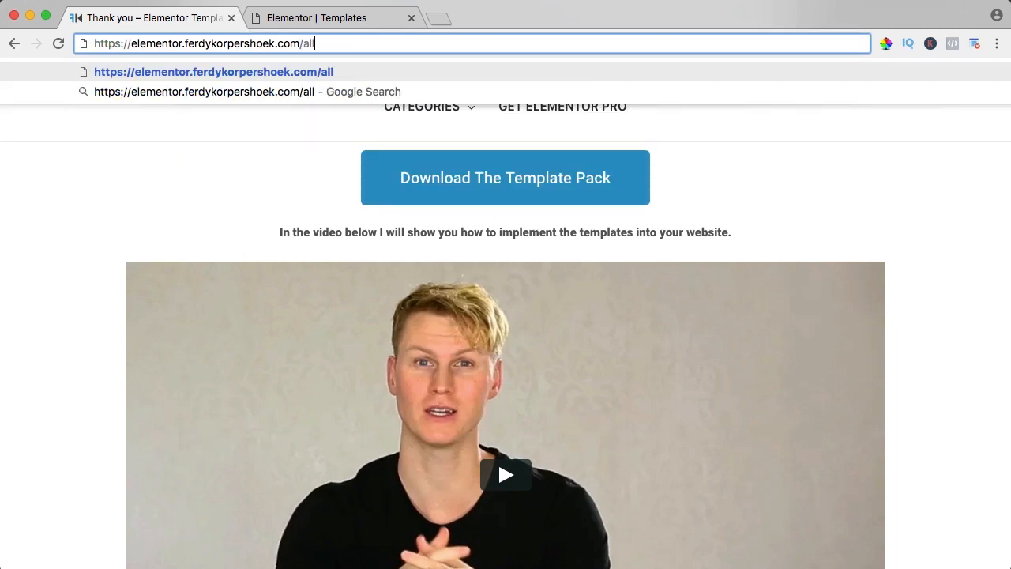
{"action": "key", "text": "Return"}
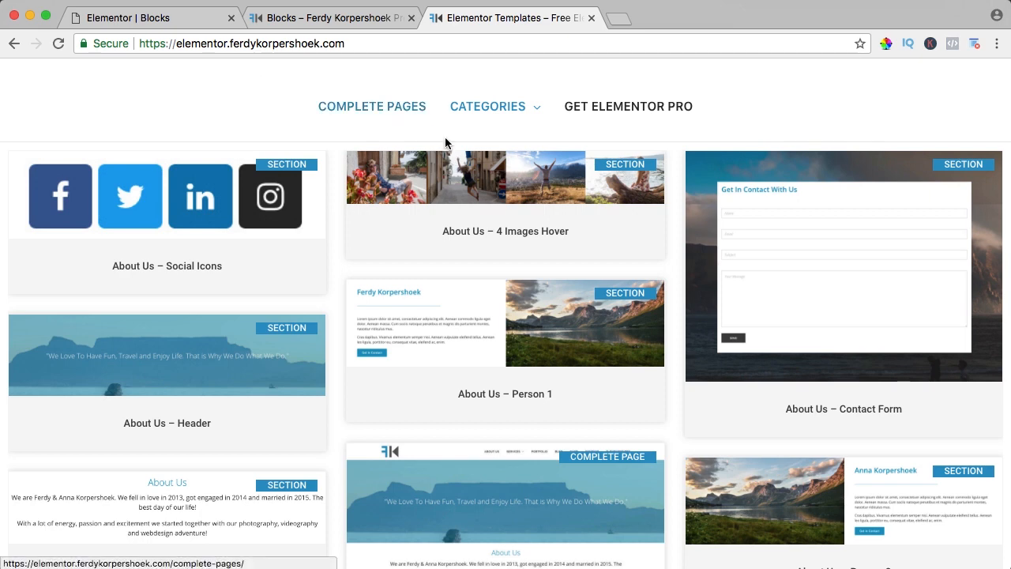
View the "About Us – 4 Images Hover" template page and switch back to the Elementor editor of the Blocks page
{"action": "left_click", "coordinate": [524, 229]}
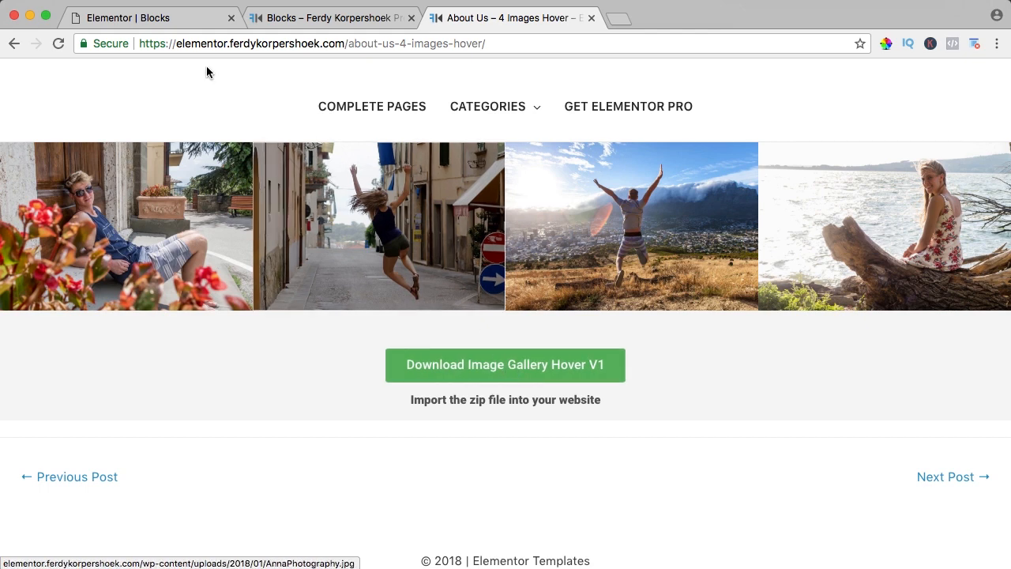
{"action": "left_click", "coordinate": [165, 23]}
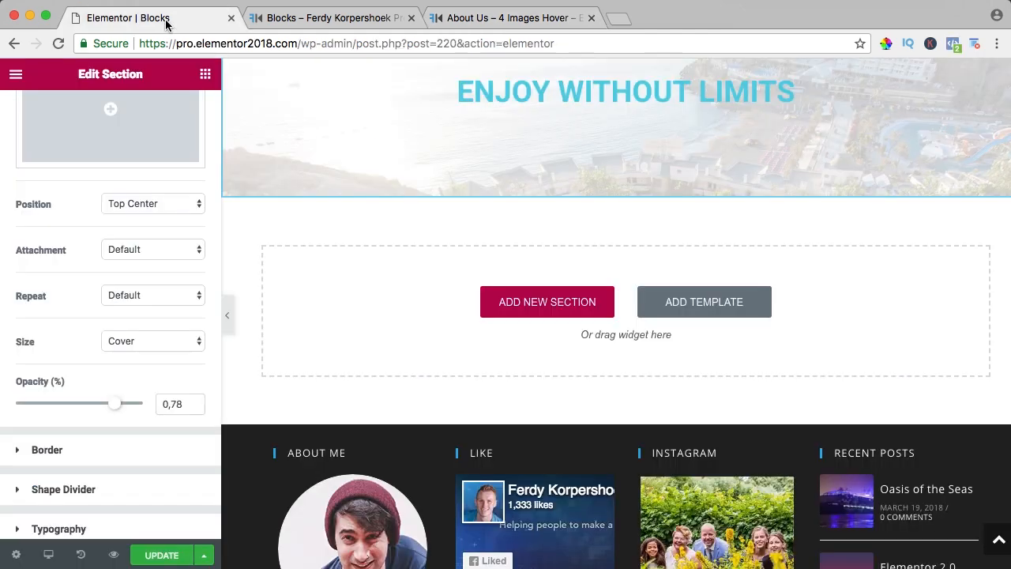
Import the Image-Gallery-Hover-V1.zip template file from Downloads into the template library and locate it among the saved templates
{"action": "left_click", "coordinate": [695, 303]}
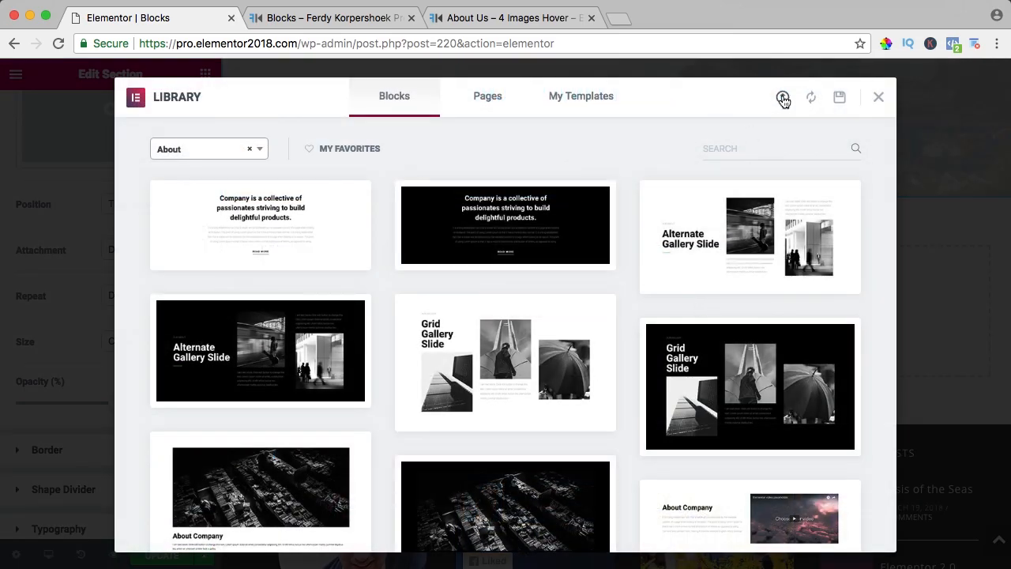
{"action": "left_click", "coordinate": [782, 98]}
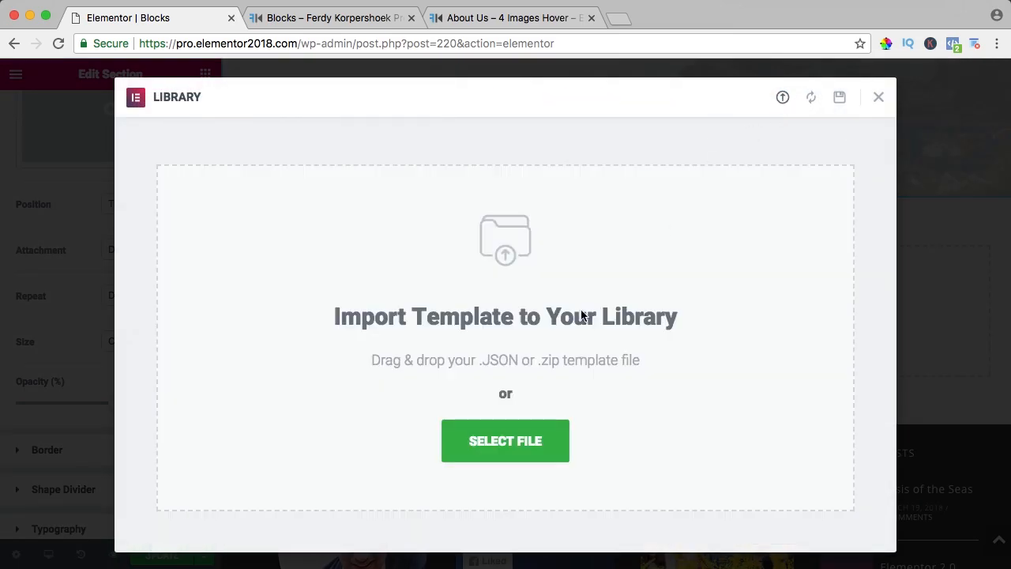
{"action": "left_click", "coordinate": [506, 439]}
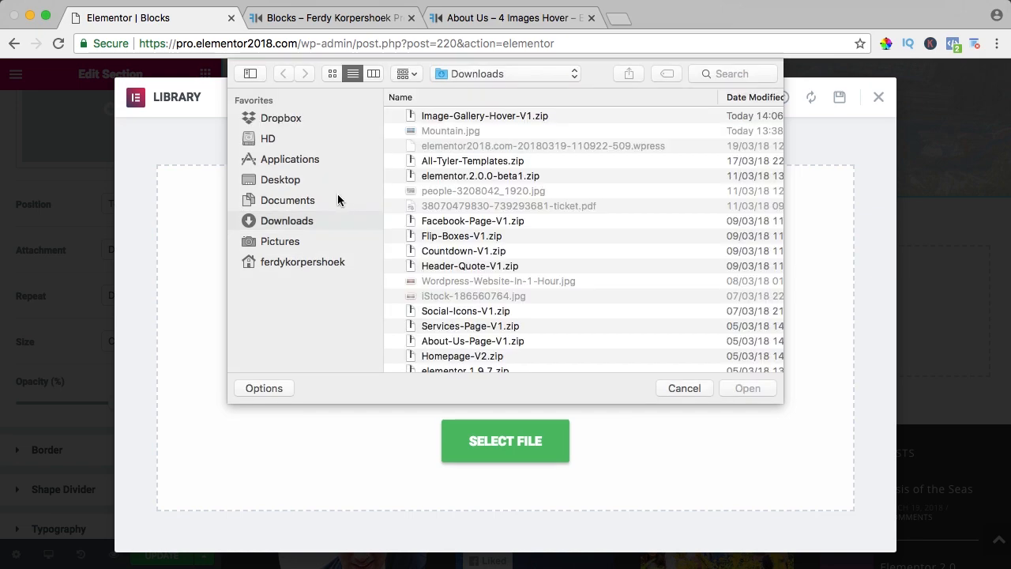
{"action": "left_click", "coordinate": [474, 116]}
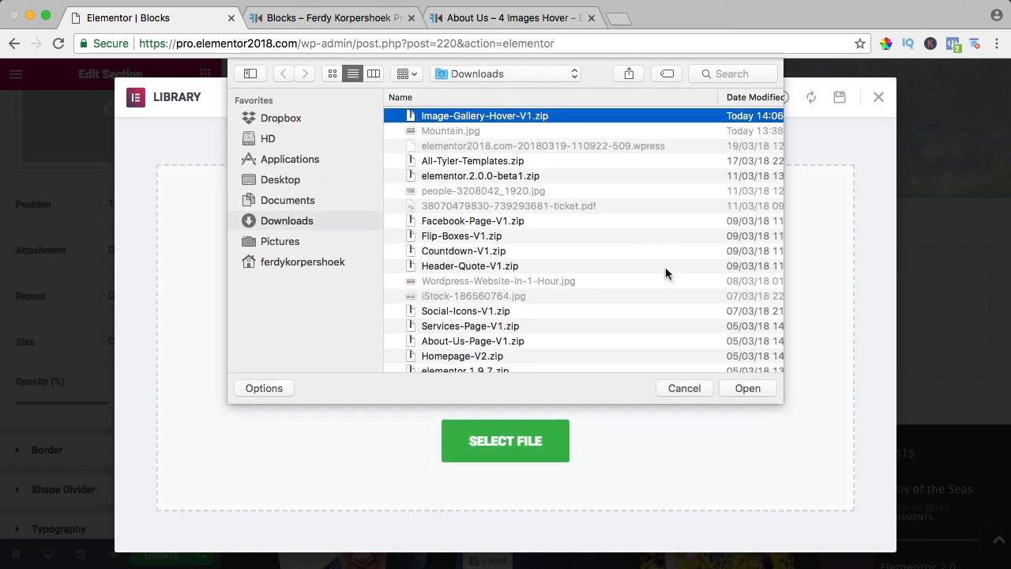
{"action": "left_click", "coordinate": [747, 388]}
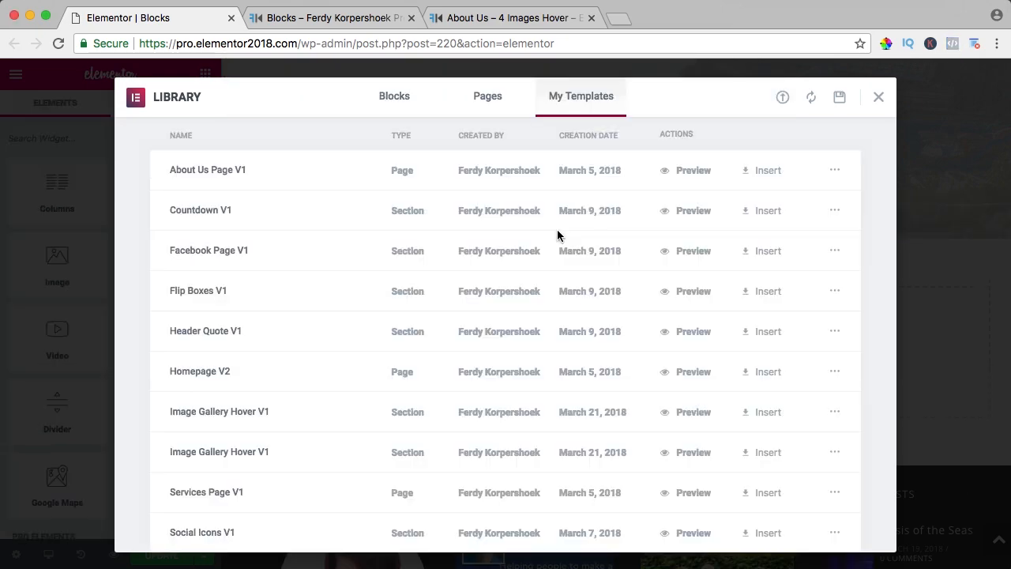
{"action": "scroll", "coordinate": [557, 236], "scroll_direction": "up", "scroll_amount": 1}
{"action": "scroll", "coordinate": [557, 235], "scroll_direction": "down", "scroll_amount": 1}
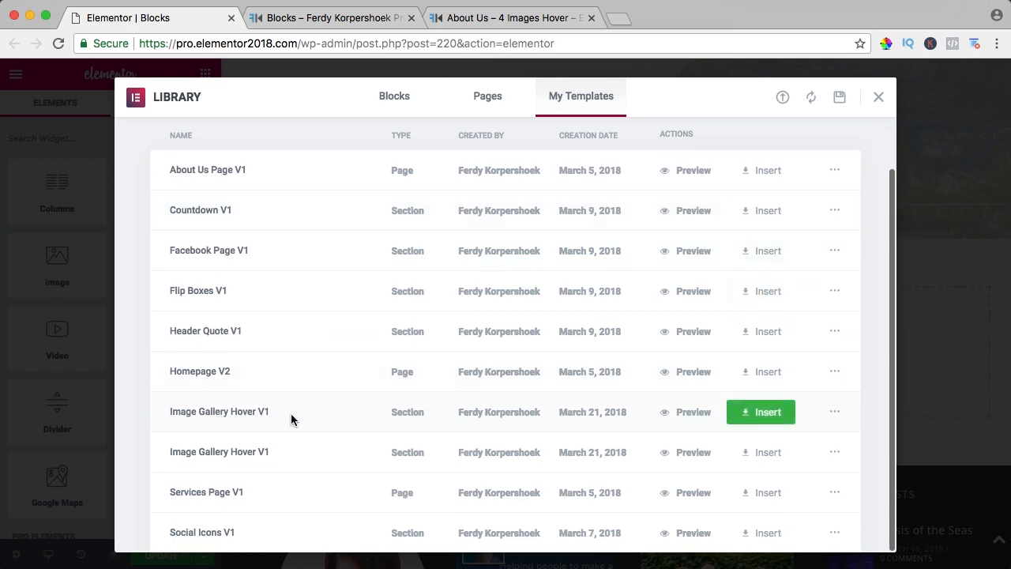
Insert the Image Gallery Hover V1 section template and delete its fourth image column
{"action": "left_click", "coordinate": [744, 415]}
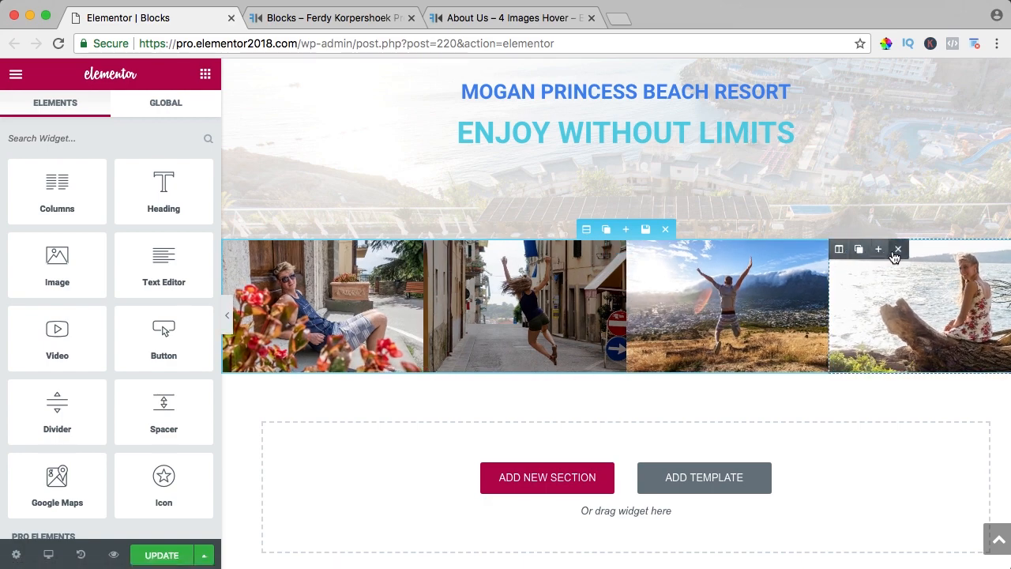
{"action": "left_click", "coordinate": [897, 249]}
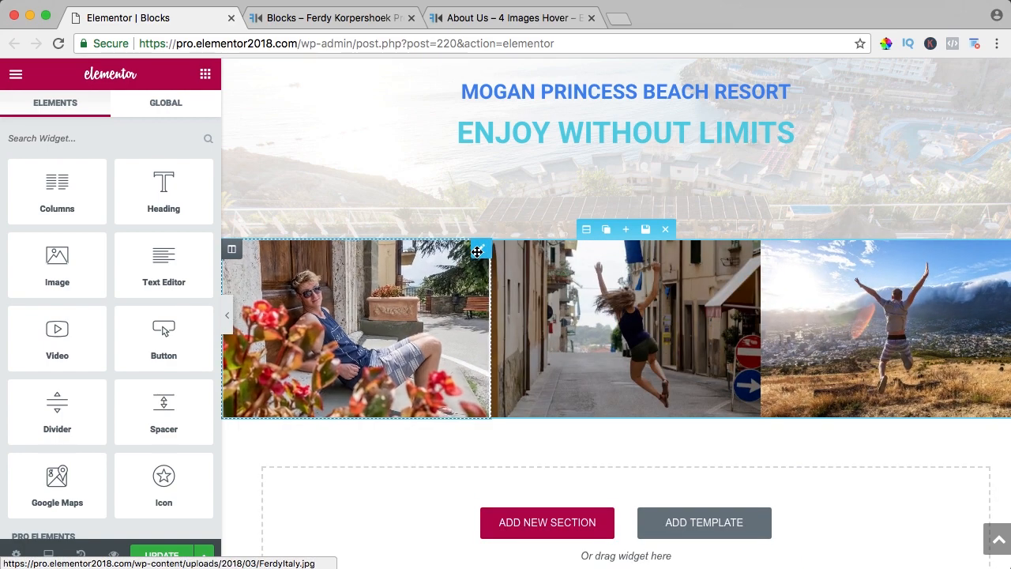
Replace the first gallery image with the palm tree square photo Mogan-Gran-Canaria.jpg from the media library
{"action": "left_click", "coordinate": [477, 249]}
{"action": "left_click", "coordinate": [143, 239]}
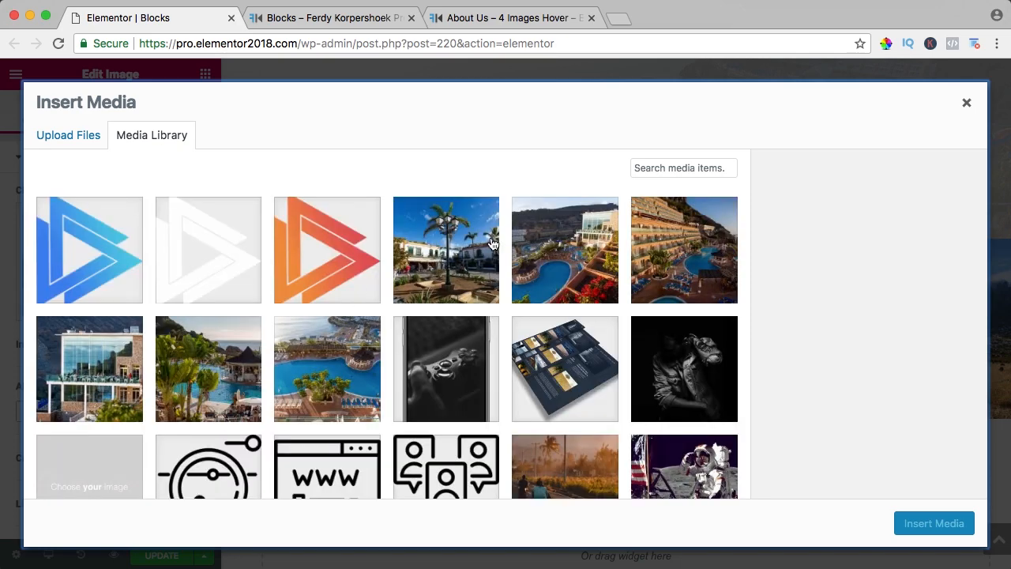
{"action": "left_click", "coordinate": [491, 245]}
{"action": "left_click", "coordinate": [925, 532]}
Replace the second gallery image with Mogan-Princess-Las-Palmas.jpg from the media library
{"action": "left_click", "coordinate": [564, 340]}
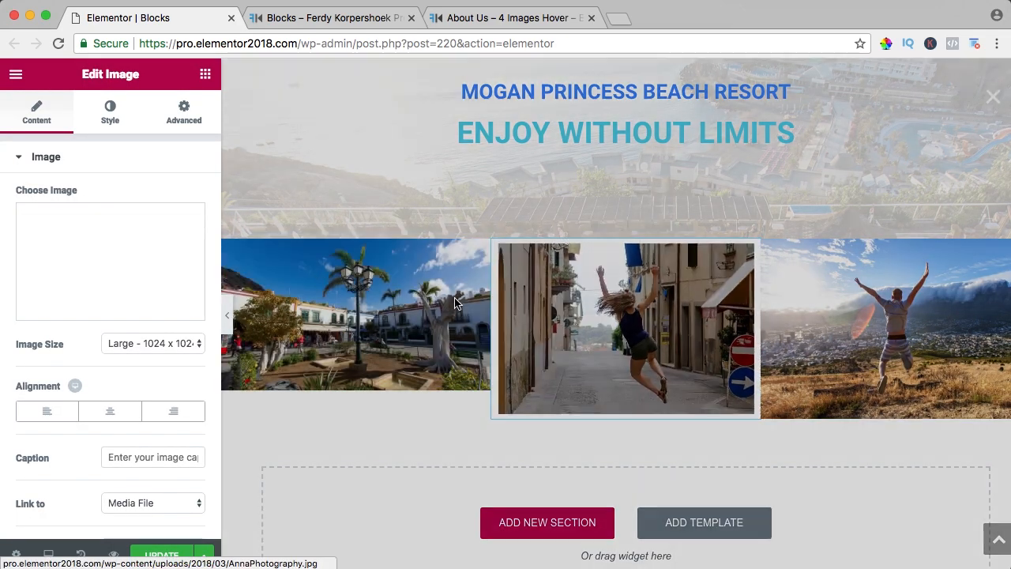
{"action": "left_click", "coordinate": [168, 256]}
{"action": "left_click", "coordinate": [549, 259]}
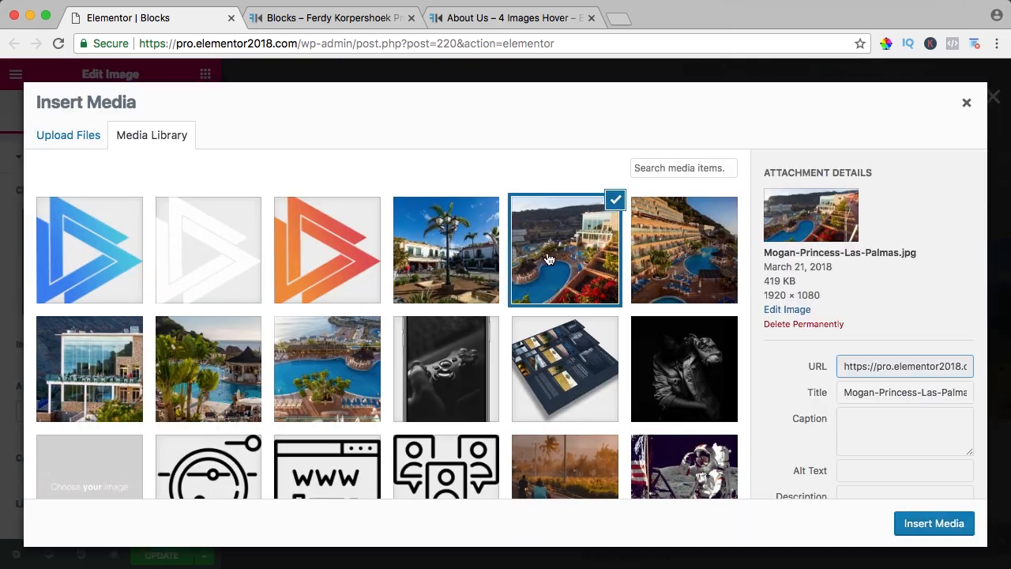
{"action": "left_click", "coordinate": [932, 523]}
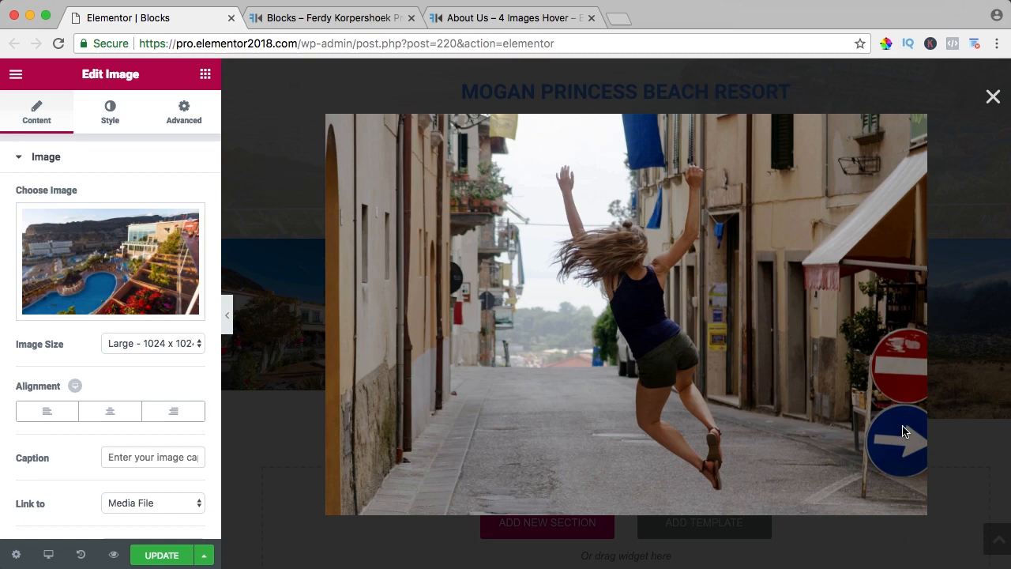
{"action": "left_click", "coordinate": [993, 104]}
Replace the third gallery image with Mogan-Princess-Swimming-Pool-Sunset.jpg and preview the row at full page width
{"action": "left_click", "coordinate": [911, 308]}
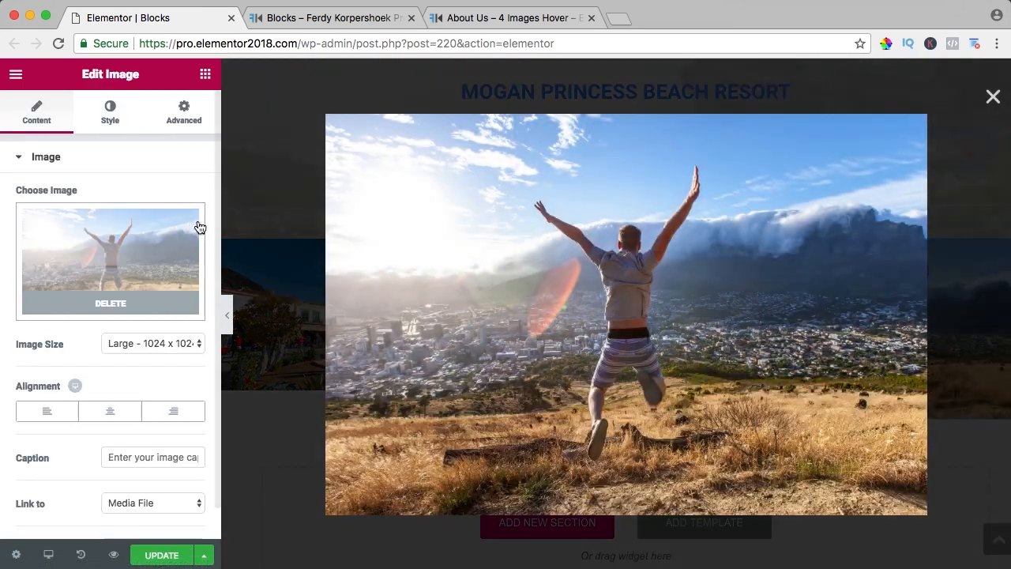
{"action": "left_click", "coordinate": [122, 246]}
{"action": "left_click", "coordinate": [694, 246]}
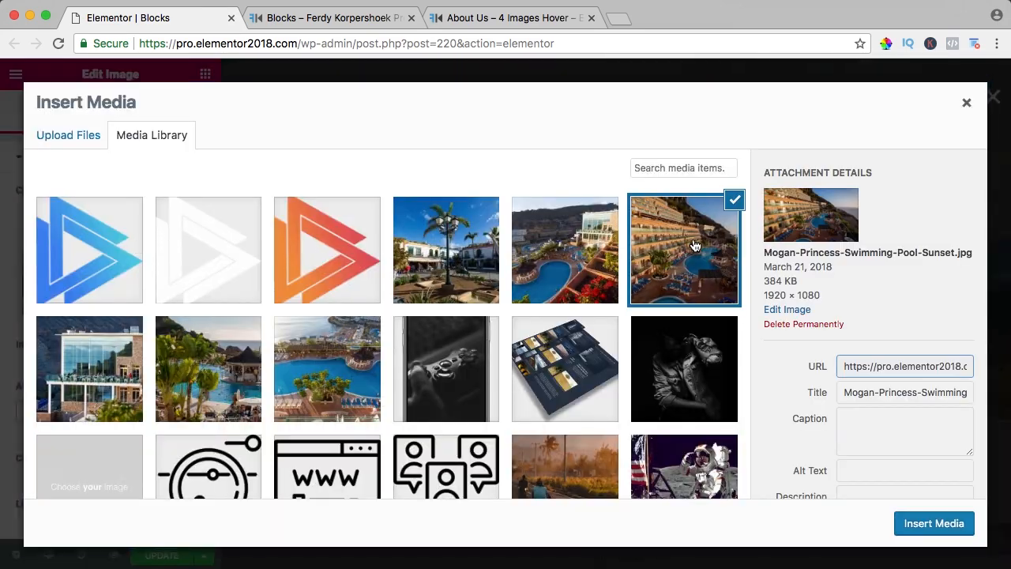
{"action": "left_click", "coordinate": [928, 524]}
{"action": "left_click", "coordinate": [991, 97]}
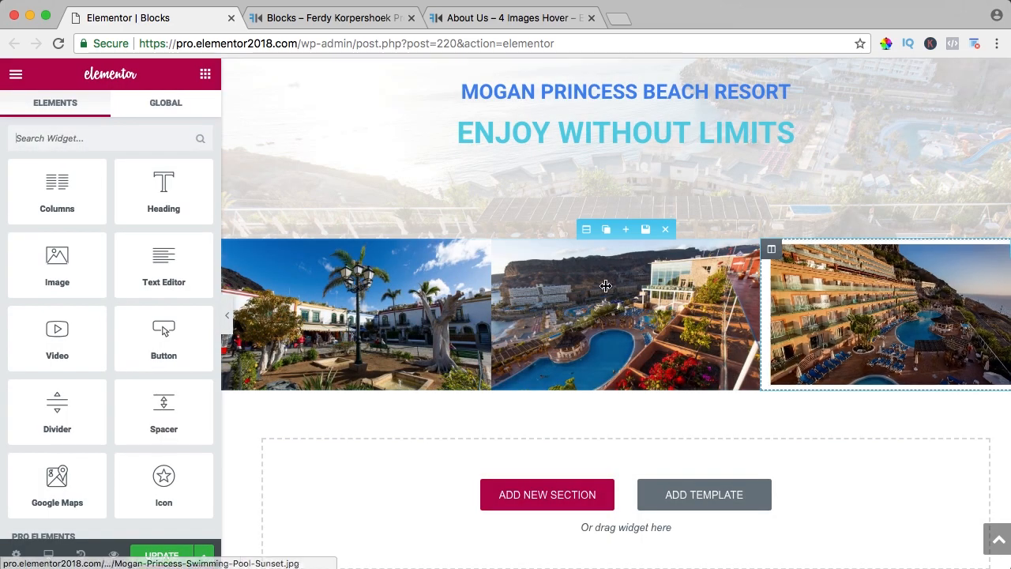
{"action": "left_click", "coordinate": [227, 320]}
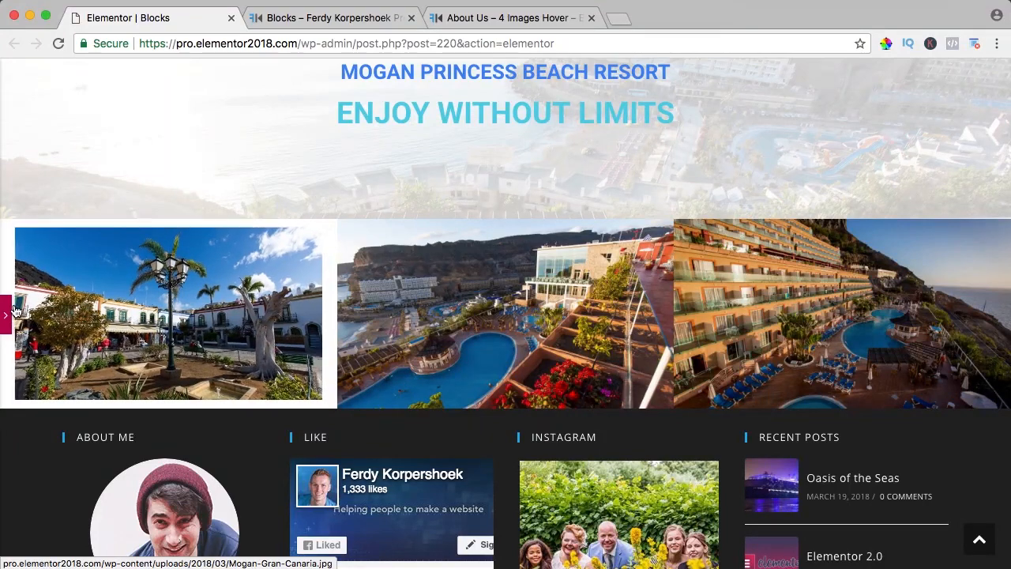
{"action": "left_click", "coordinate": [7, 316]}
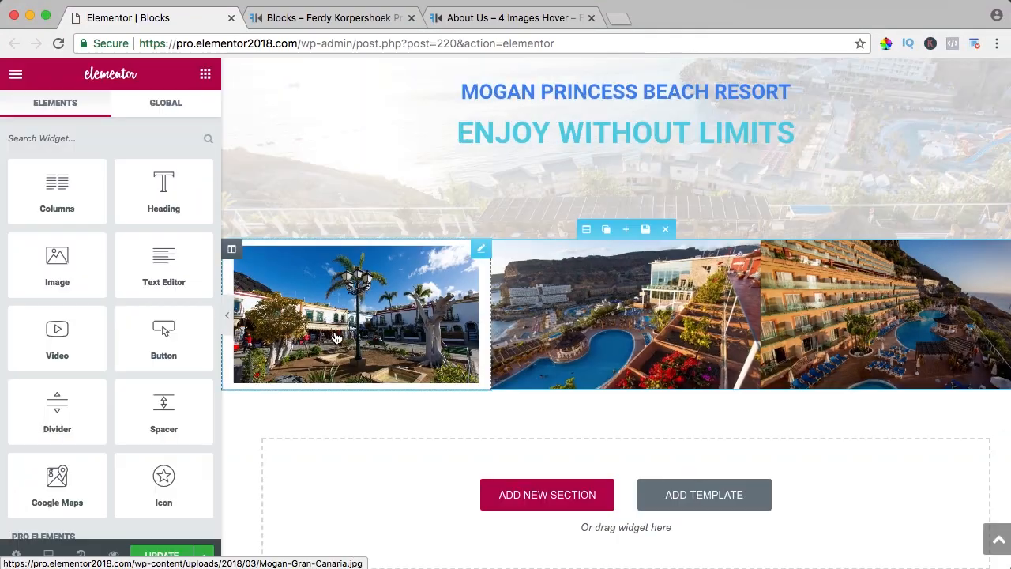
Duplicate the gallery section and replace the copy's first two images with the glass-fronted building and the palm-lined pool photos
{"action": "left_click", "coordinate": [606, 229]}
{"action": "left_click", "coordinate": [419, 424]}
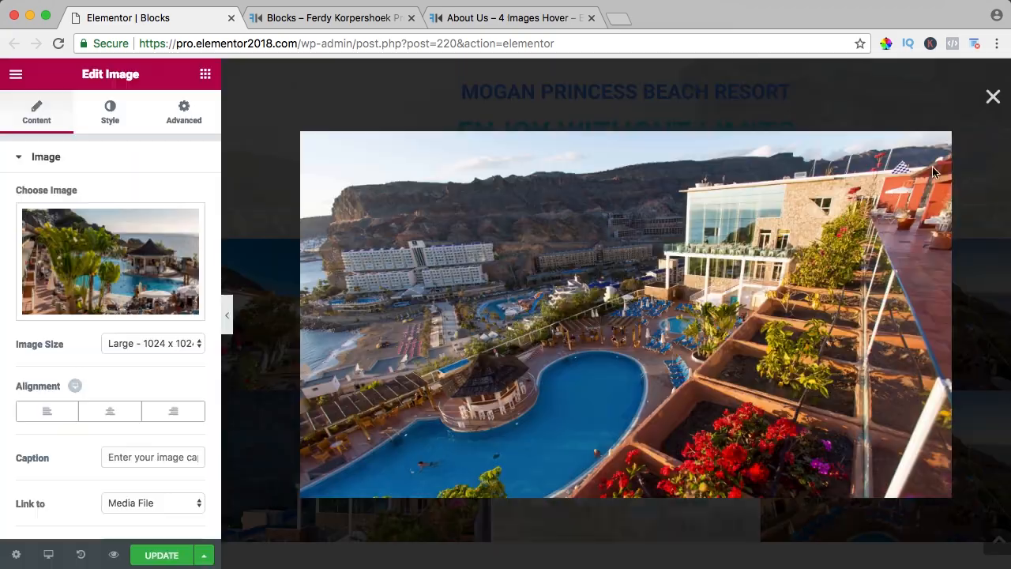
{"action": "left_click", "coordinate": [993, 96]}
Replace the third image in the duplicated gallery row with the photo of the large pool overlooking the bay
{"action": "scroll", "coordinate": [884, 339], "scroll_direction": "down", "scroll_amount": 3}
{"action": "left_click", "coordinate": [884, 339]}
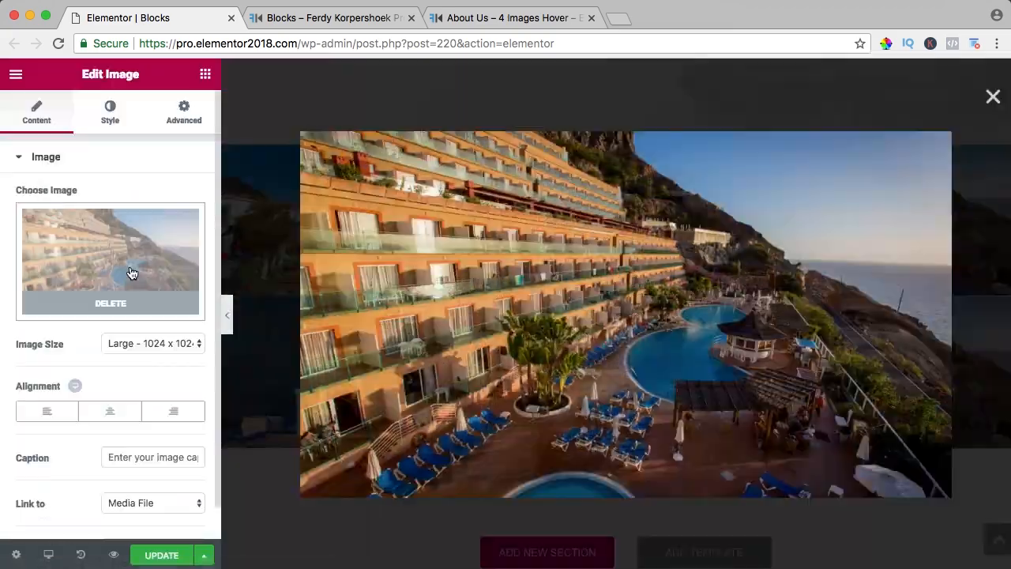
{"action": "left_click", "coordinate": [131, 271]}
{"action": "left_click", "coordinate": [916, 520]}
{"action": "left_click", "coordinate": [993, 96]}
Insert the "The Dark Side of Earth" block from the Call To Action category below the gallery rows
{"action": "scroll", "coordinate": [827, 170], "scroll_direction": "up", "scroll_amount": 5}
{"action": "scroll", "coordinate": [827, 167], "scroll_direction": "down", "scroll_amount": 10}
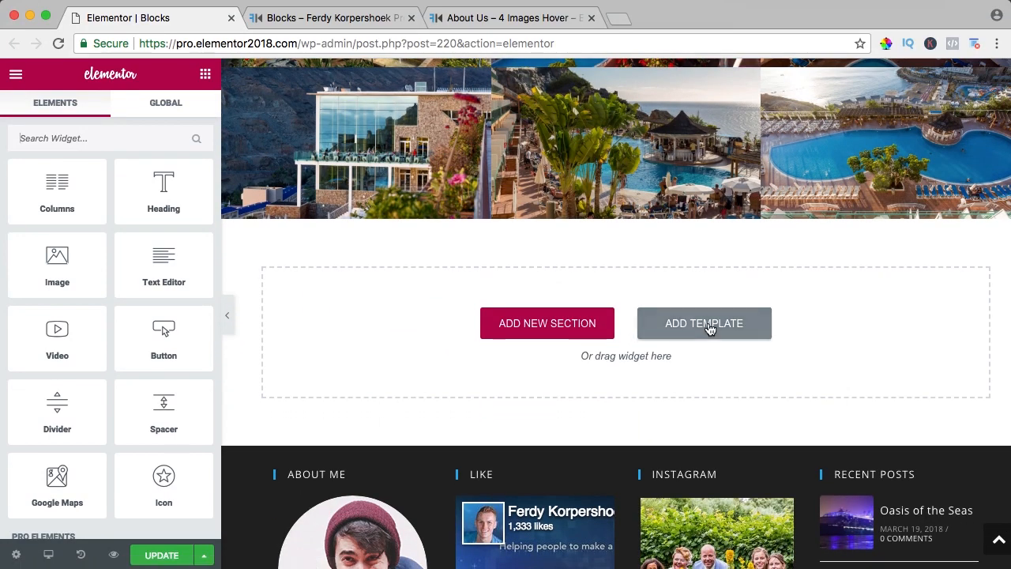
{"action": "left_click", "coordinate": [702, 336]}
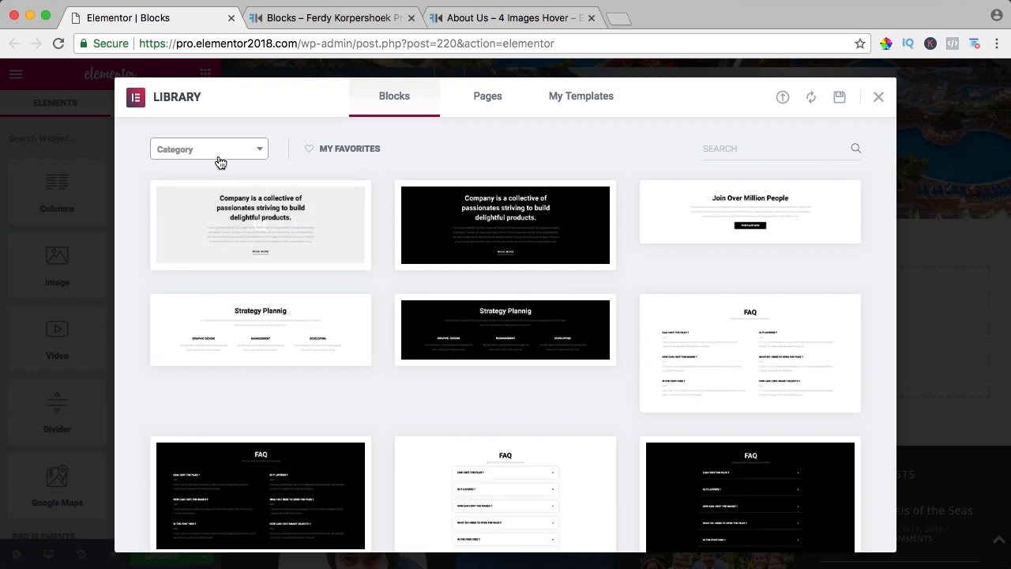
{"action": "left_click", "coordinate": [216, 152]}
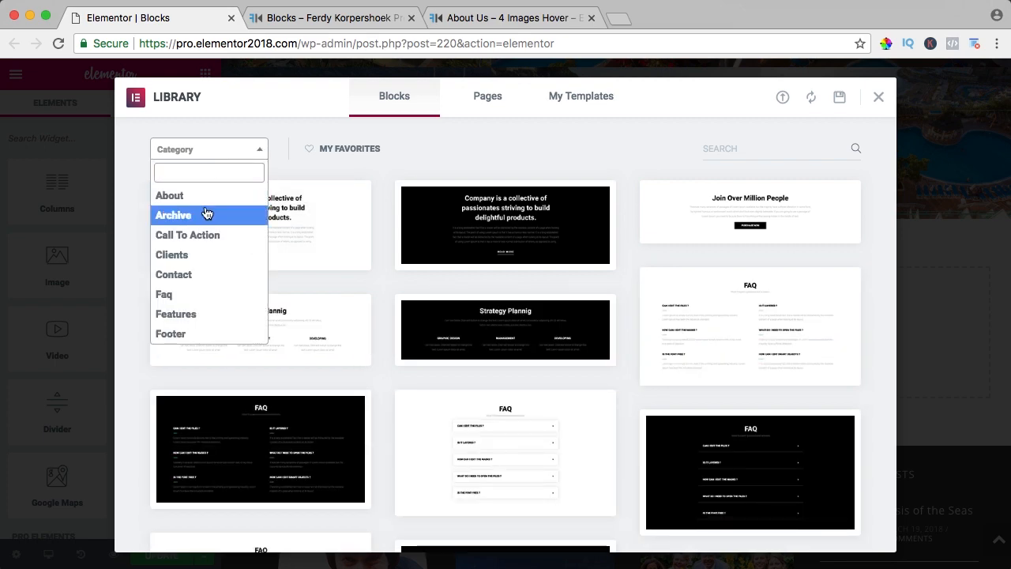
{"action": "left_click", "coordinate": [189, 234]}
{"action": "scroll", "coordinate": [387, 245], "scroll_direction": "down", "scroll_amount": 3}
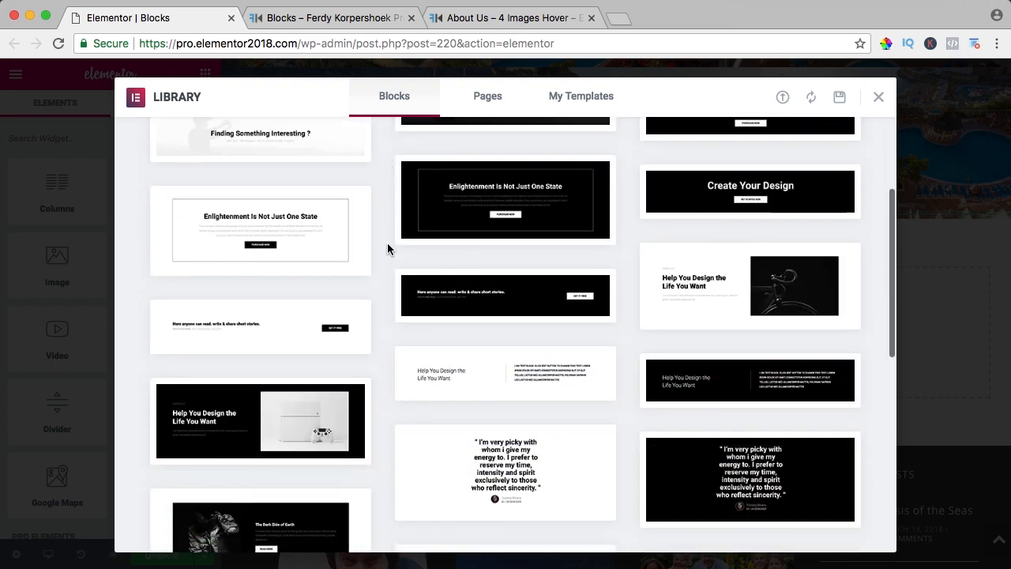
{"action": "scroll", "coordinate": [387, 249], "scroll_direction": "down", "scroll_amount": 3}
{"action": "left_click", "coordinate": [179, 463]}
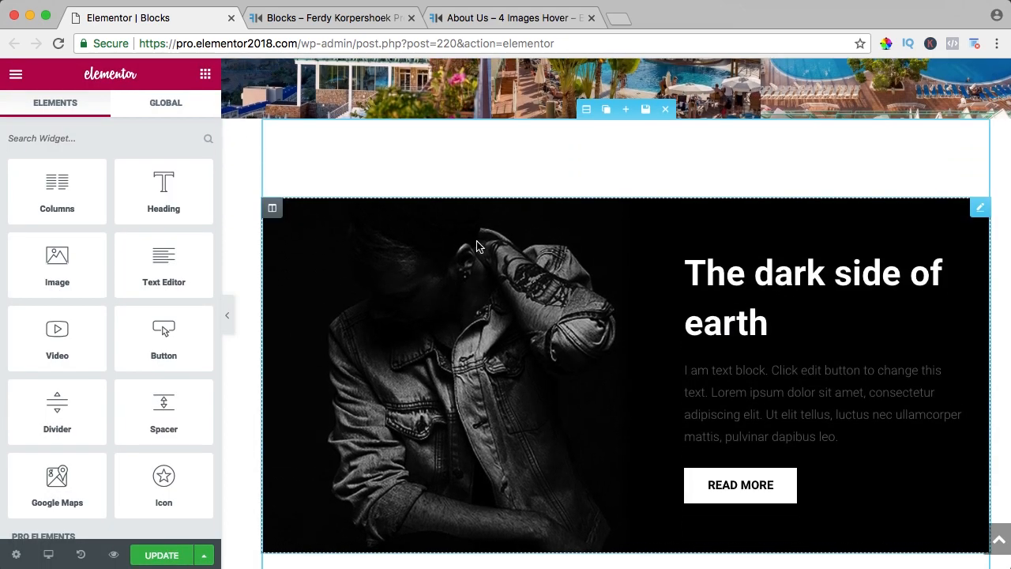
Stretch the call-to-action section to full page width and set its top and bottom padding to 0
{"action": "left_click", "coordinate": [588, 109]}
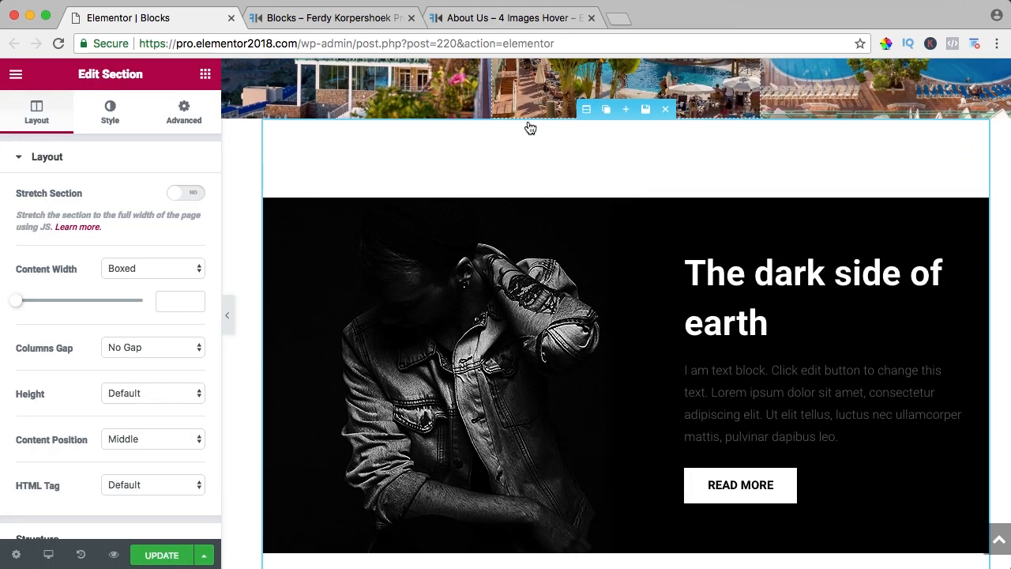
{"action": "left_click", "coordinate": [187, 193]}
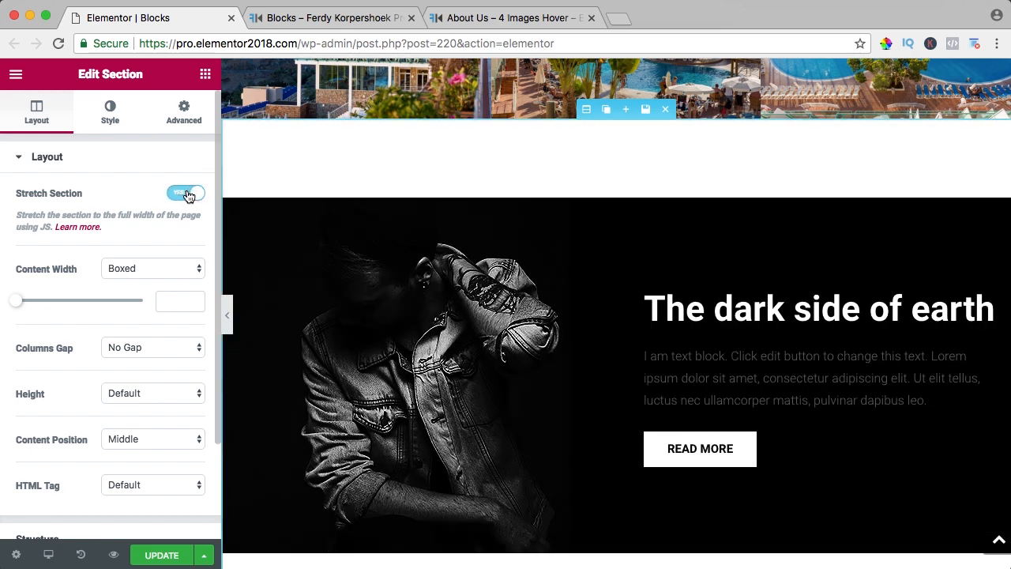
{"action": "left_click", "coordinate": [182, 117]}
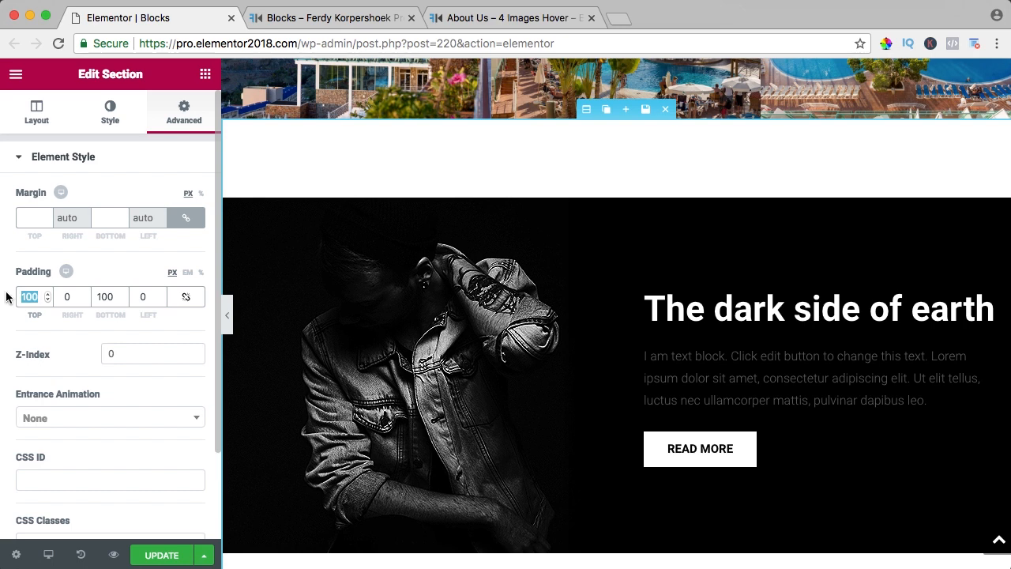
{"action": "type", "text": "0"}
{"action": "key", "text": "Tab"}
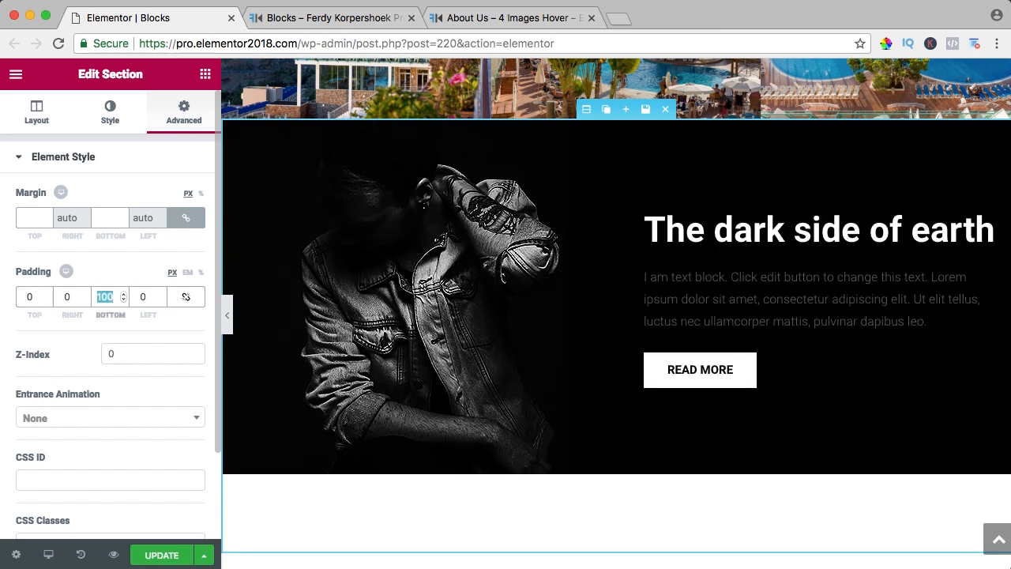
{"action": "type", "text": "0"}
Change the call-to-action title to "Princess Stands For Quality And Fun"
{"action": "left_click", "coordinate": [574, 274]}
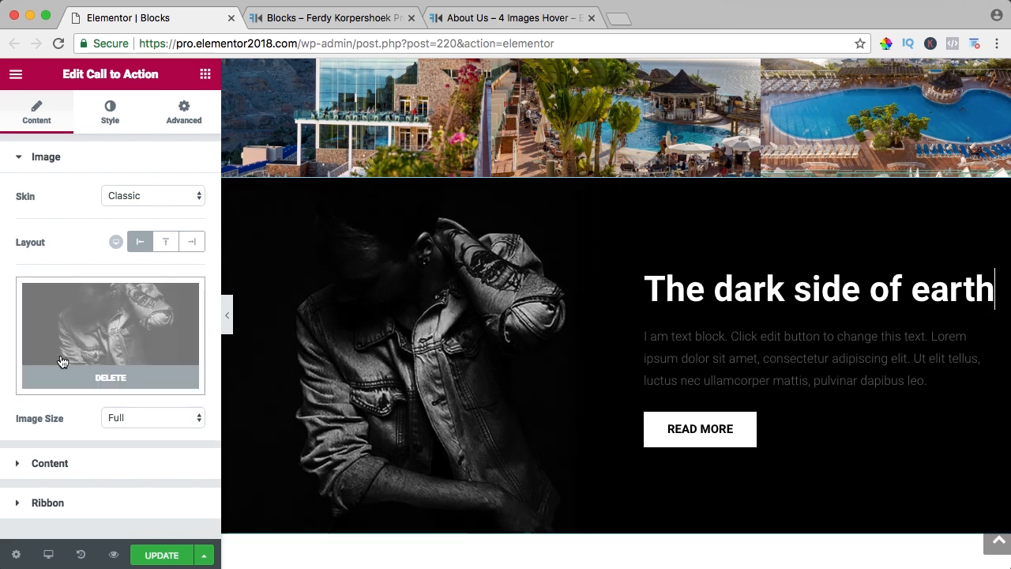
{"action": "left_click", "coordinate": [34, 462]}
{"action": "triple_click", "coordinate": [49, 297]}
{"action": "type", "text": "Princess"}
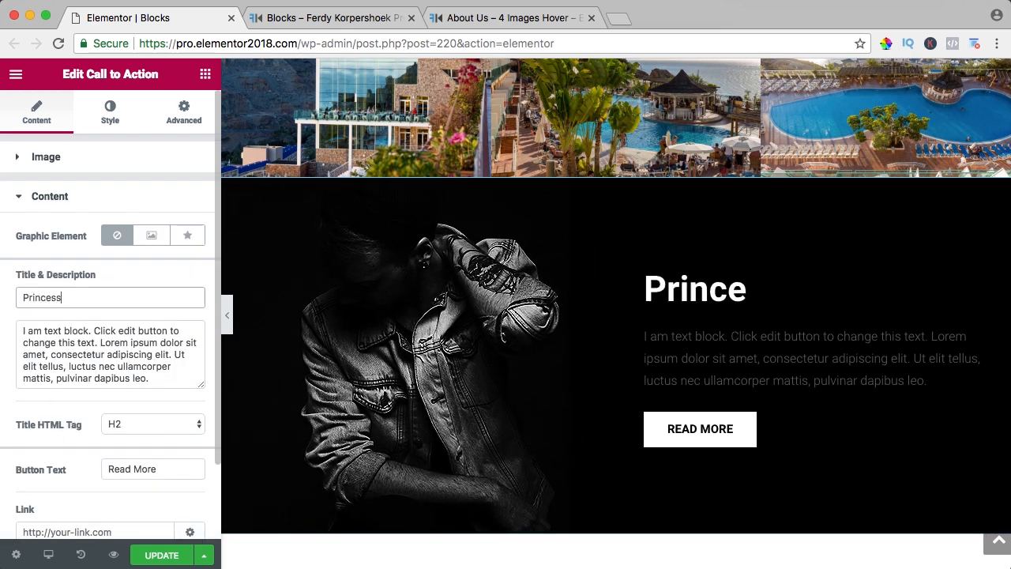
{"action": "type", "text": " Stands For "}
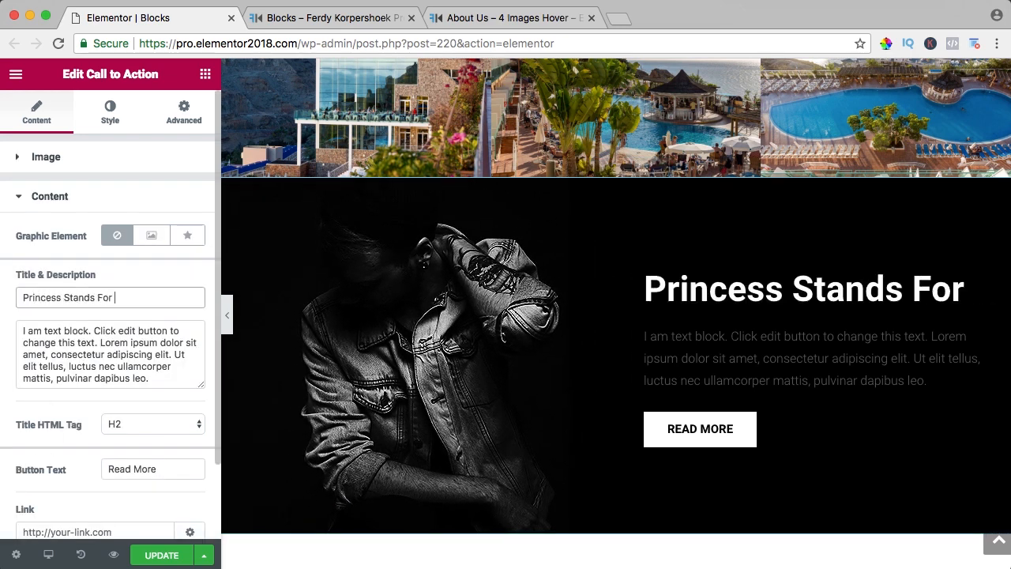
{"action": "type", "text": "Qualit"}
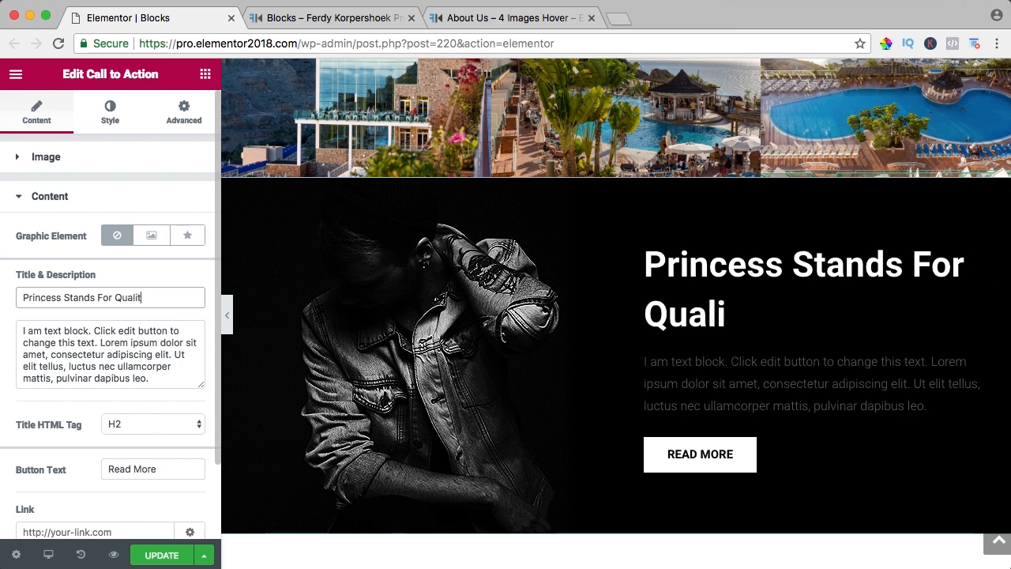
{"action": "type", "text": "y and Fun"}
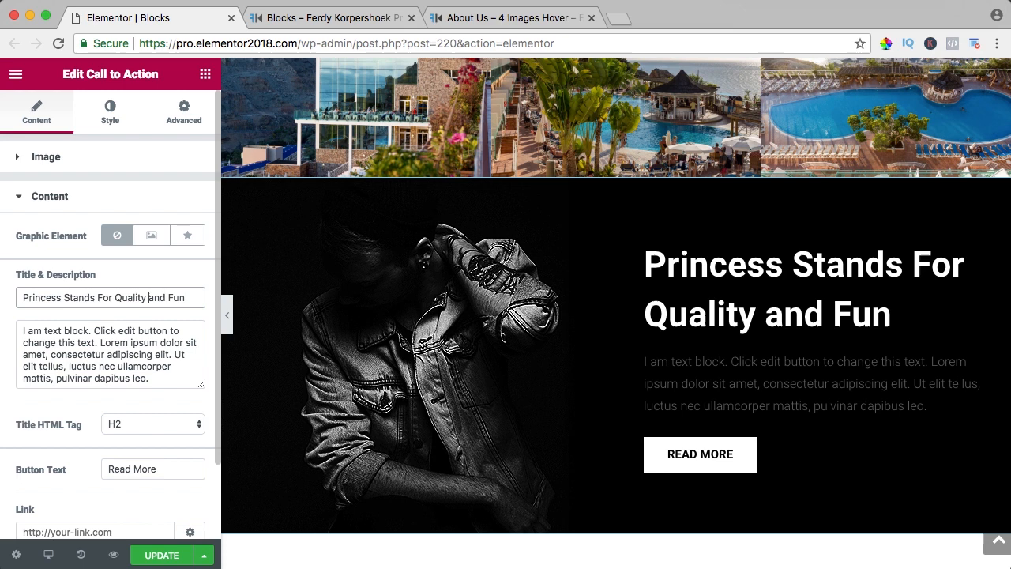
{"action": "key", "text": "Delete"}
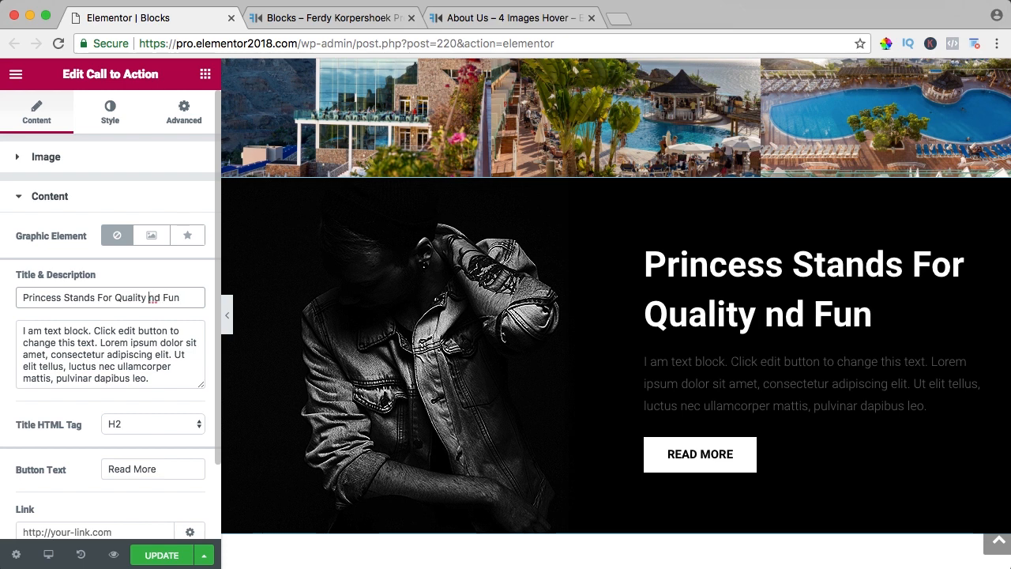
{"action": "type", "text": "A"}
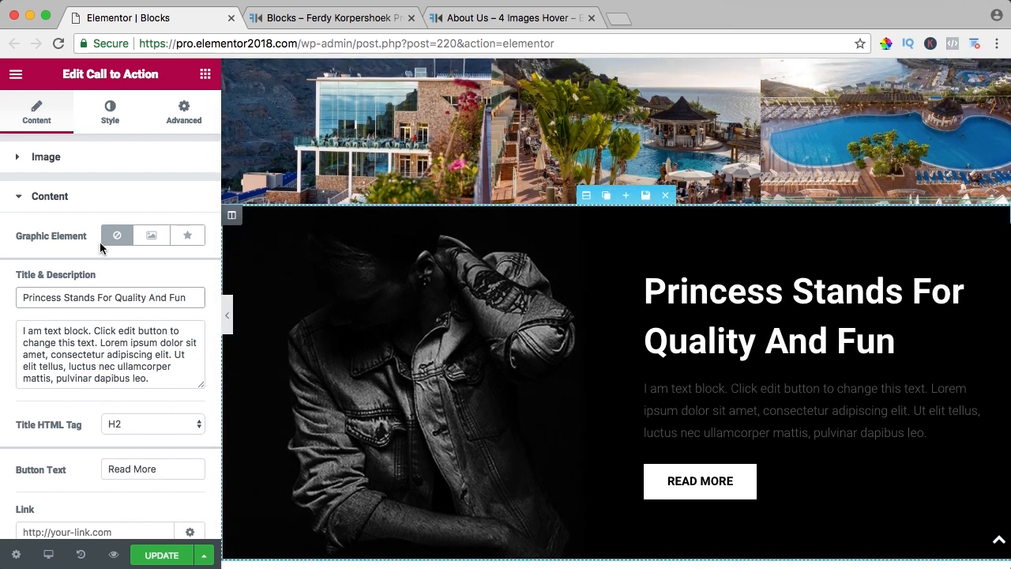
Replace the call-to-action image with the blue triangular logo from the media library
{"action": "left_click", "coordinate": [46, 158]}
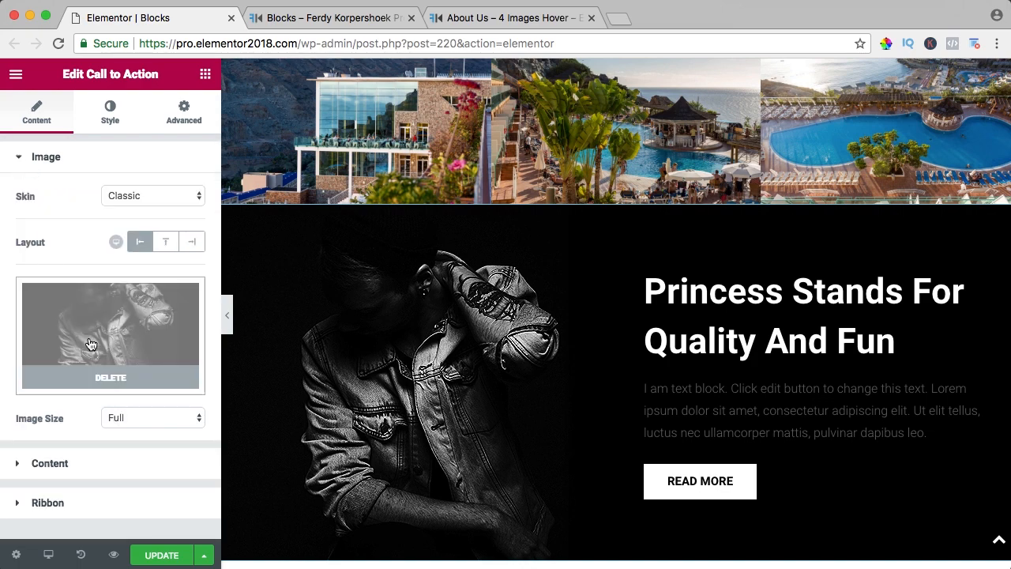
{"action": "left_click", "coordinate": [116, 335]}
{"action": "left_click", "coordinate": [100, 255]}
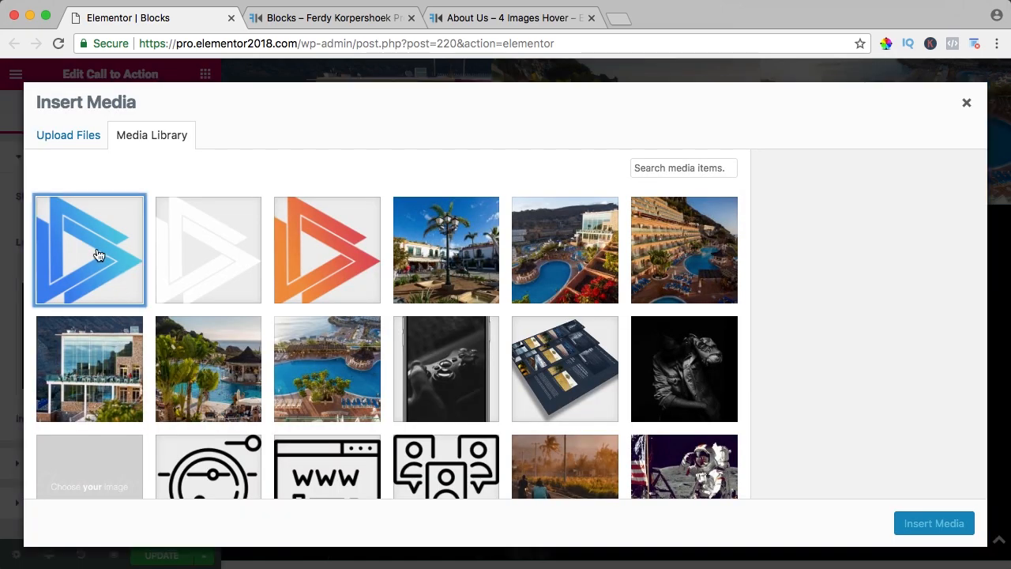
{"action": "left_click", "coordinate": [935, 522]}
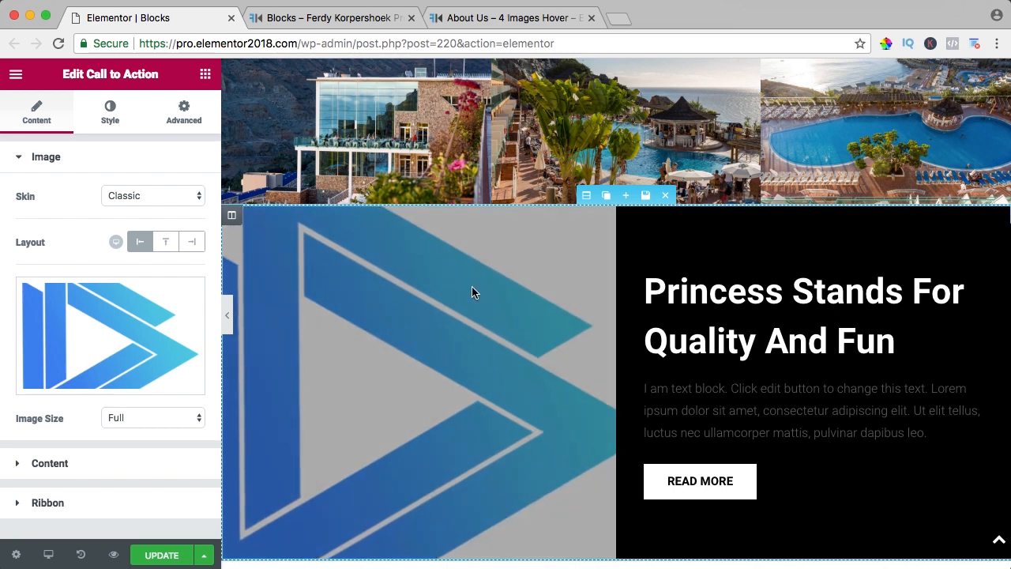
Set the call-to-action content's normal background color to white
{"action": "left_click", "coordinate": [39, 158]}
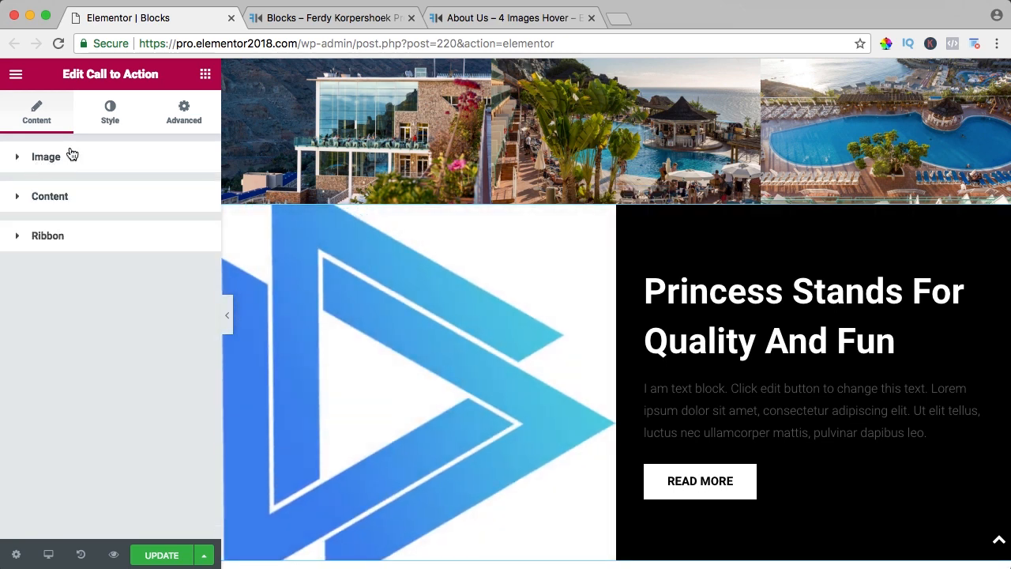
{"action": "left_click", "coordinate": [113, 115]}
{"action": "left_click", "coordinate": [37, 159]}
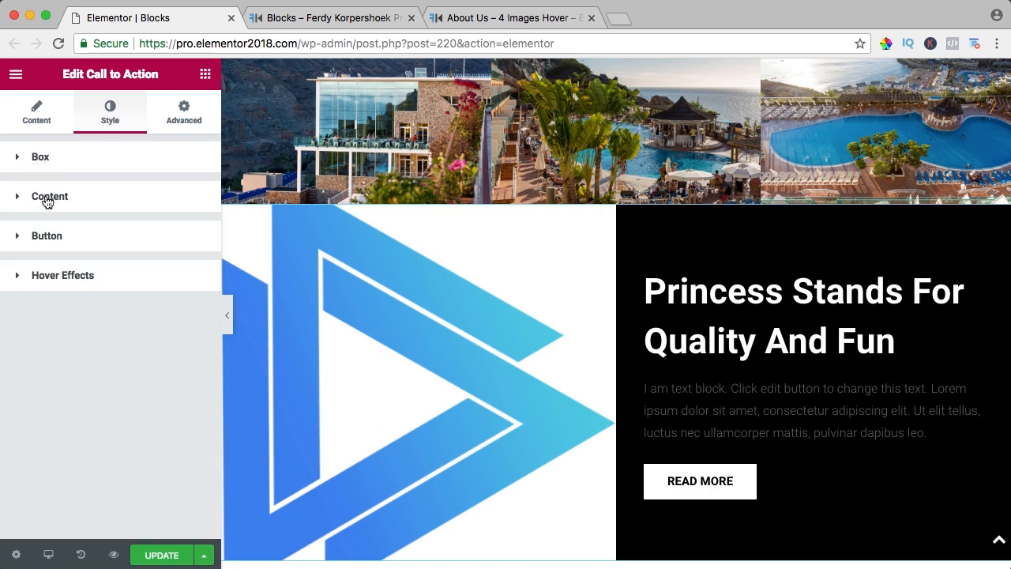
{"action": "left_click", "coordinate": [56, 204]}
{"action": "scroll", "coordinate": [101, 230], "scroll_direction": "down", "scroll_amount": 5}
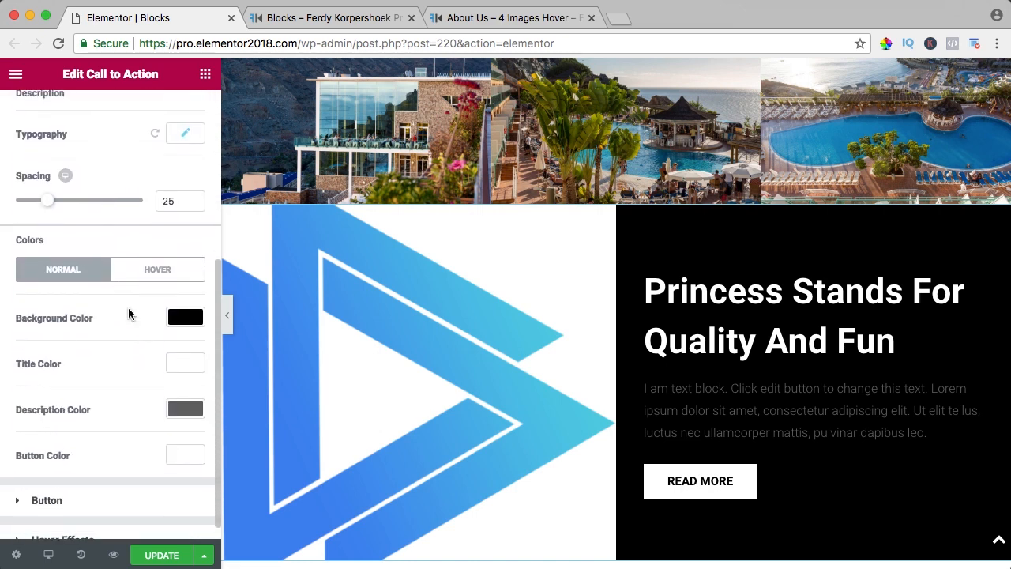
{"action": "left_click", "coordinate": [183, 314]}
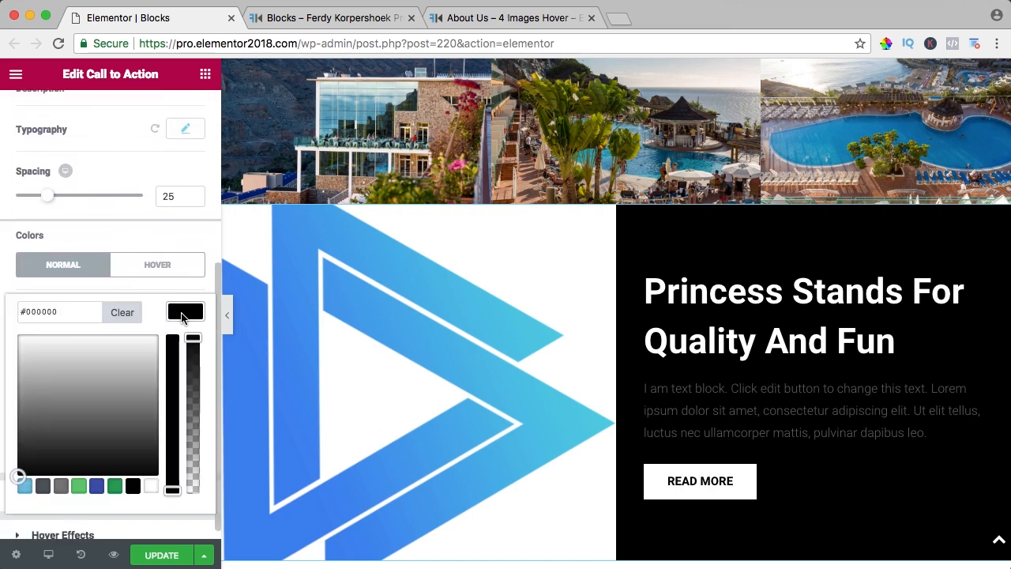
{"action": "left_click", "coordinate": [150, 487]}
{"action": "left_click", "coordinate": [185, 309]}
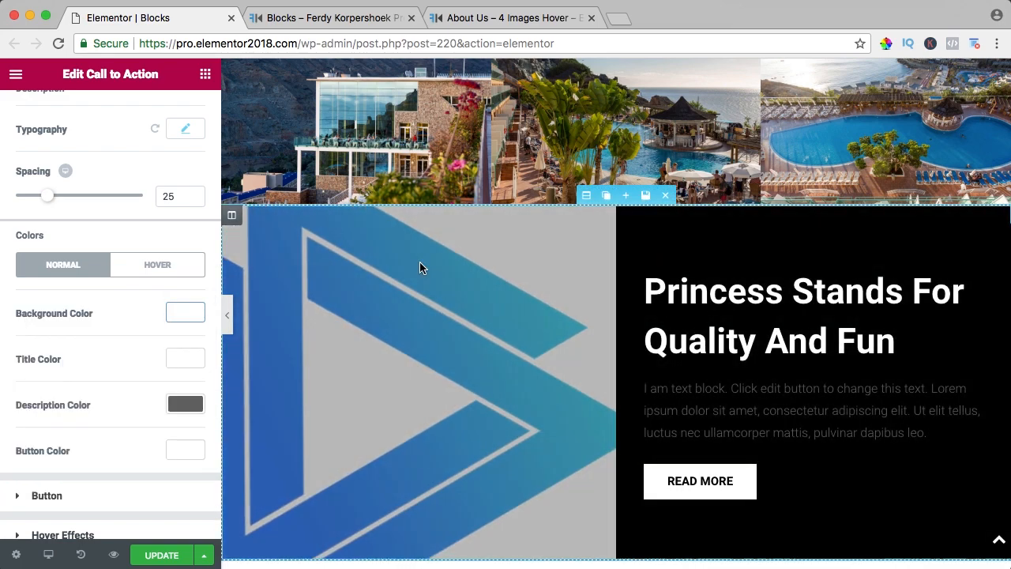
Change the call-to-action title color to light blue #53d0e7
{"action": "scroll", "coordinate": [119, 281], "scroll_direction": "down", "scroll_amount": 1}
{"action": "left_click", "coordinate": [186, 347]}
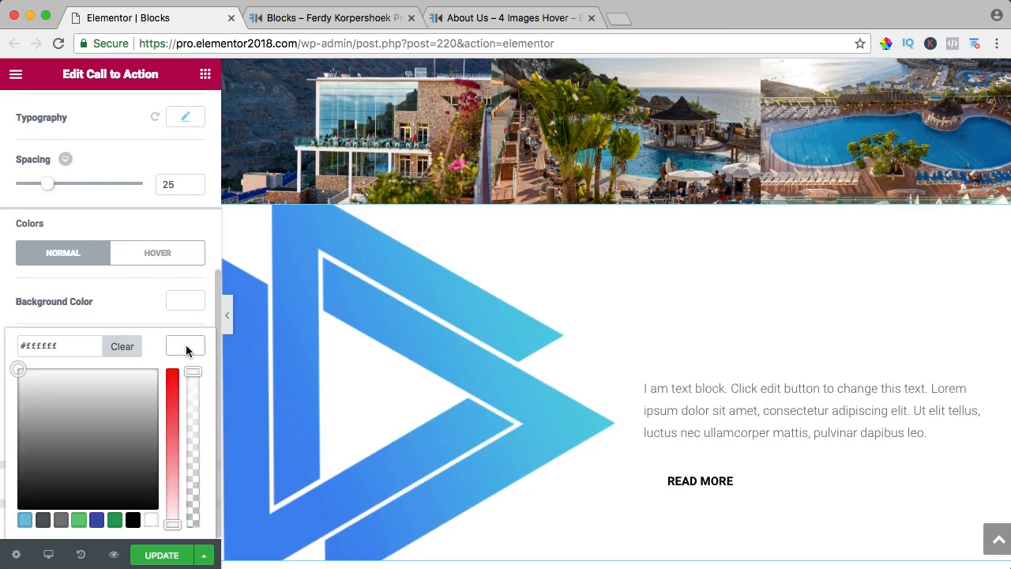
{"action": "left_click_drag", "start_coordinate": [70, 345], "coordinate": [3, 345]}
{"action": "type", "text": "#53d0e7"}
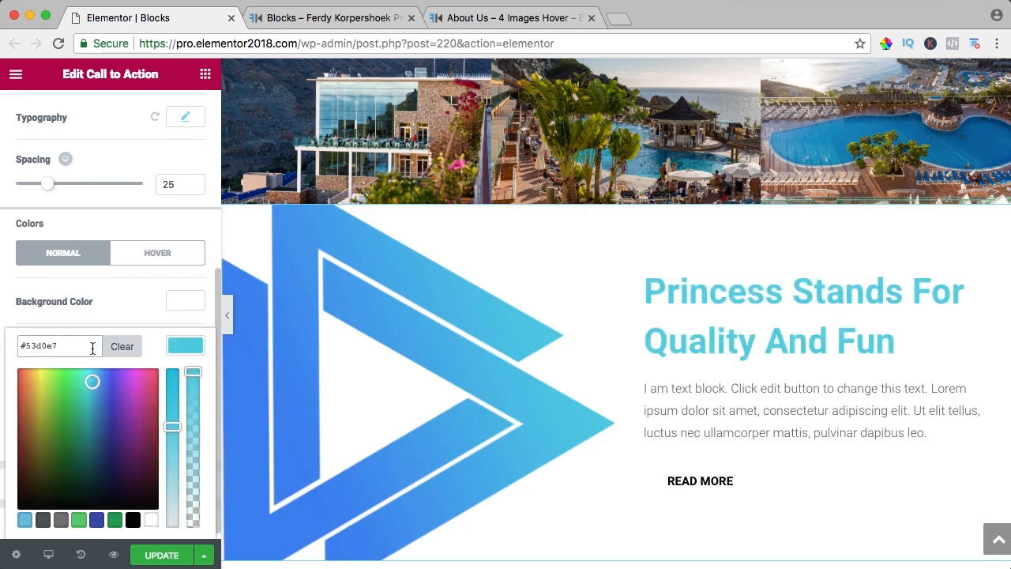
{"action": "left_click", "coordinate": [186, 348]}
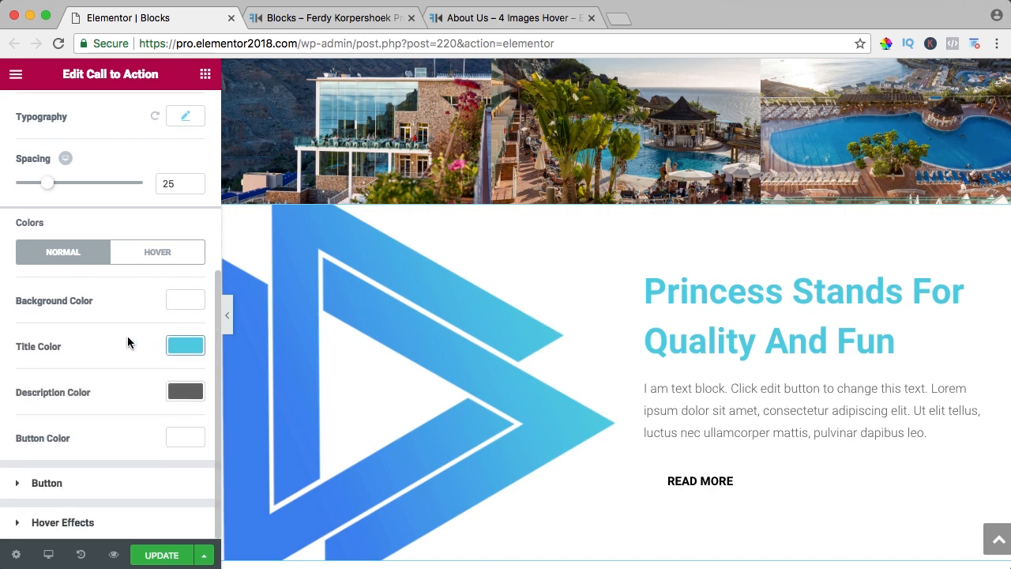
Darken the call-to-action description color to near black
{"action": "left_click", "coordinate": [184, 392]}
{"action": "scroll", "coordinate": [56, 412], "scroll_direction": "down", "scroll_amount": 2}
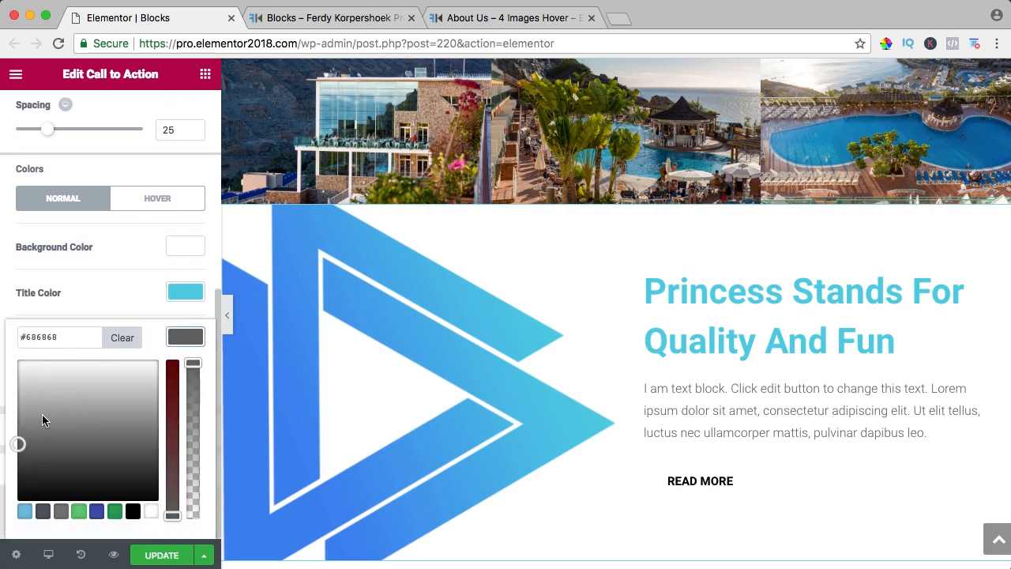
{"action": "left_click_drag", "start_coordinate": [23, 454], "coordinate": [2, 493]}
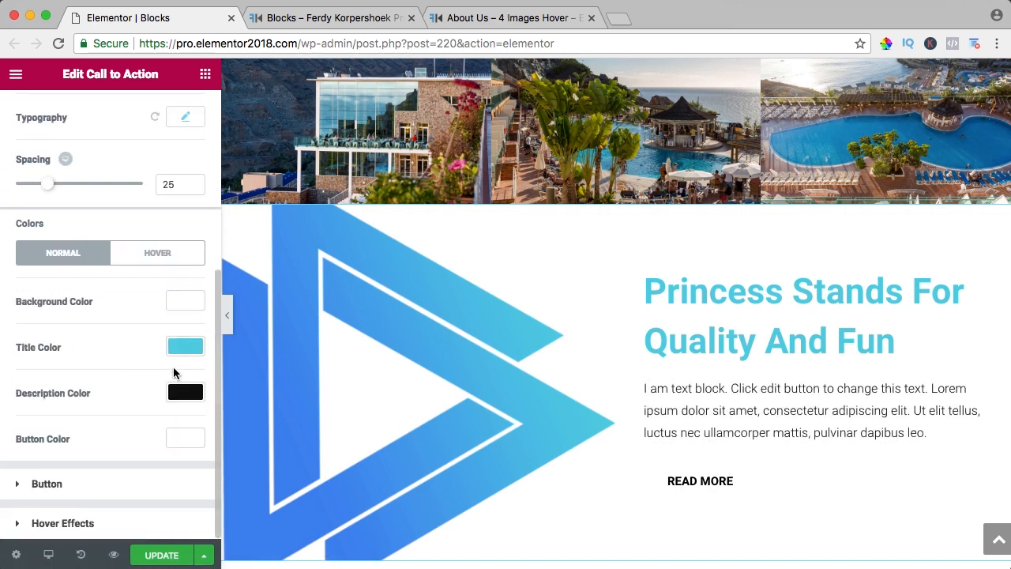
Set the normal text color of the call-to-action's Read More button to the logo's blue
{"action": "left_click", "coordinate": [39, 483]}
{"action": "scroll", "coordinate": [90, 381], "scroll_direction": "down", "scroll_amount": 3}
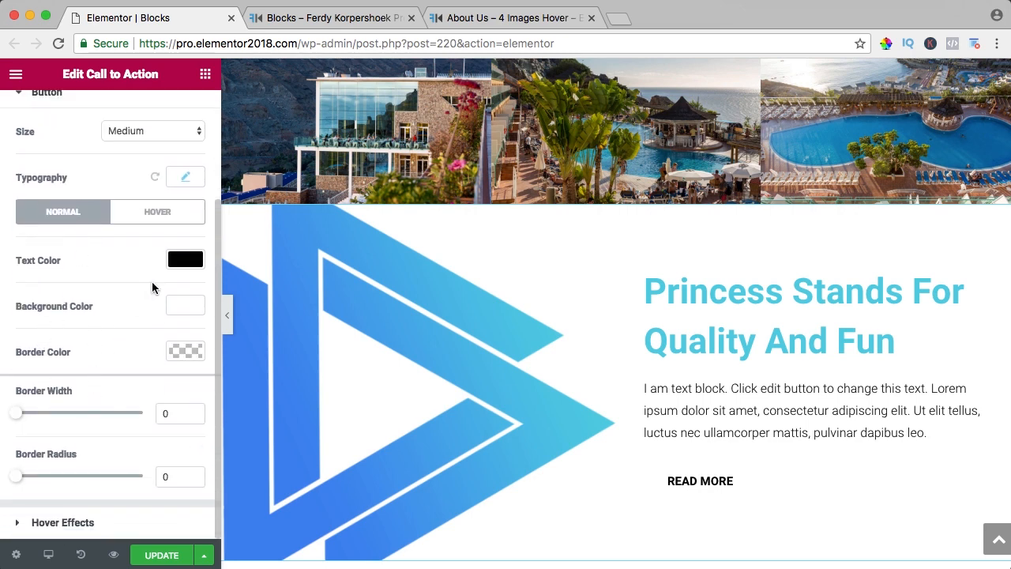
{"action": "left_click", "coordinate": [183, 261]}
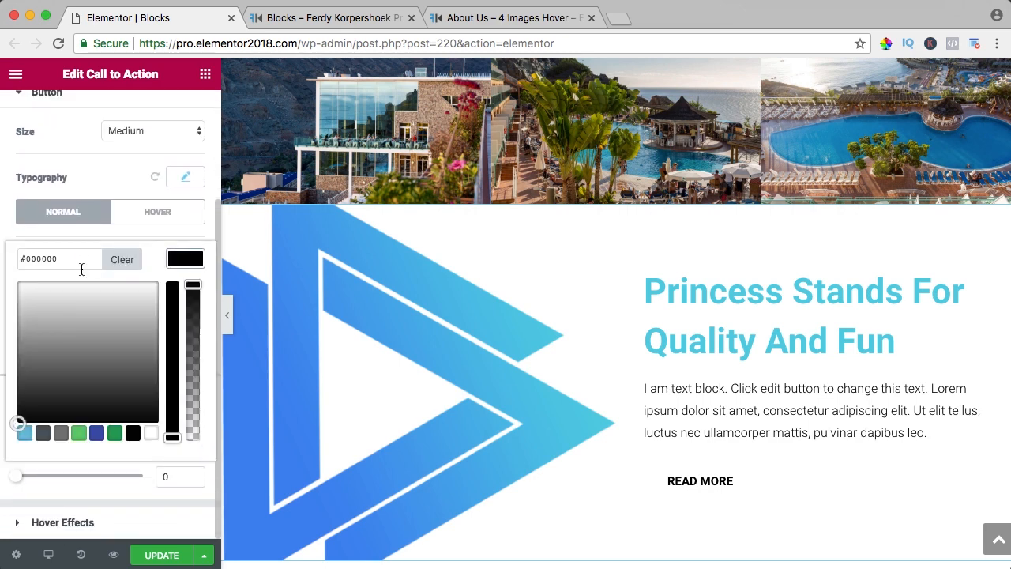
{"action": "type", "text": "#1E73E5"}
{"action": "left_click", "coordinate": [182, 261]}
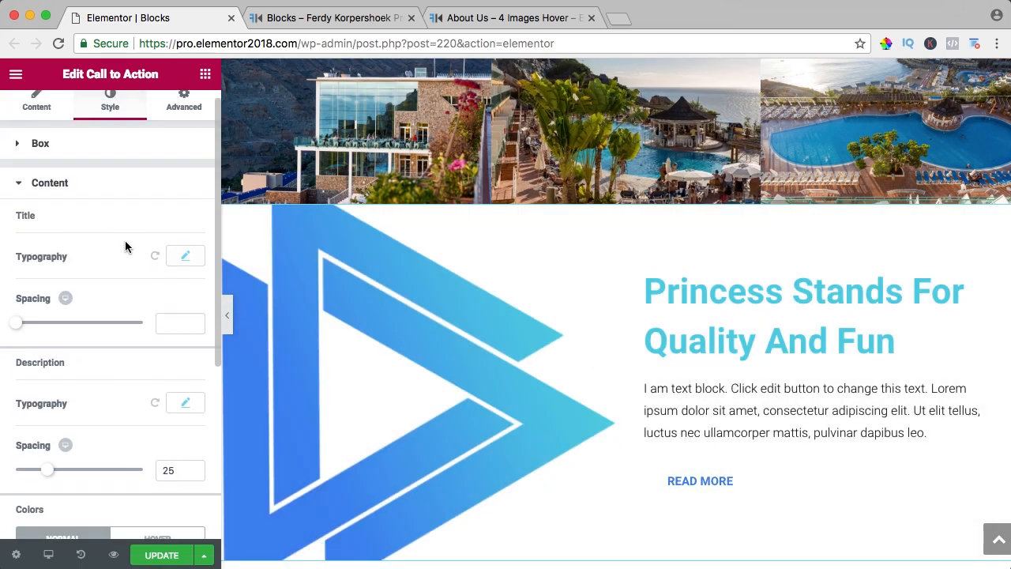
Set the call-to-action content's hover background color to white #ffffff
{"action": "scroll", "coordinate": [125, 245], "scroll_direction": "down", "scroll_amount": 4}
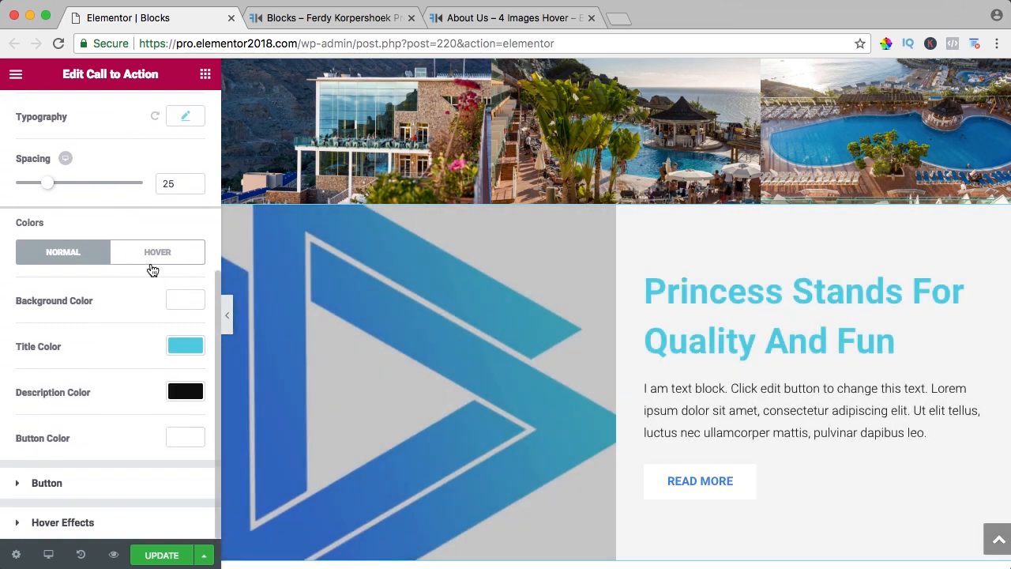
{"action": "left_click", "coordinate": [151, 255]}
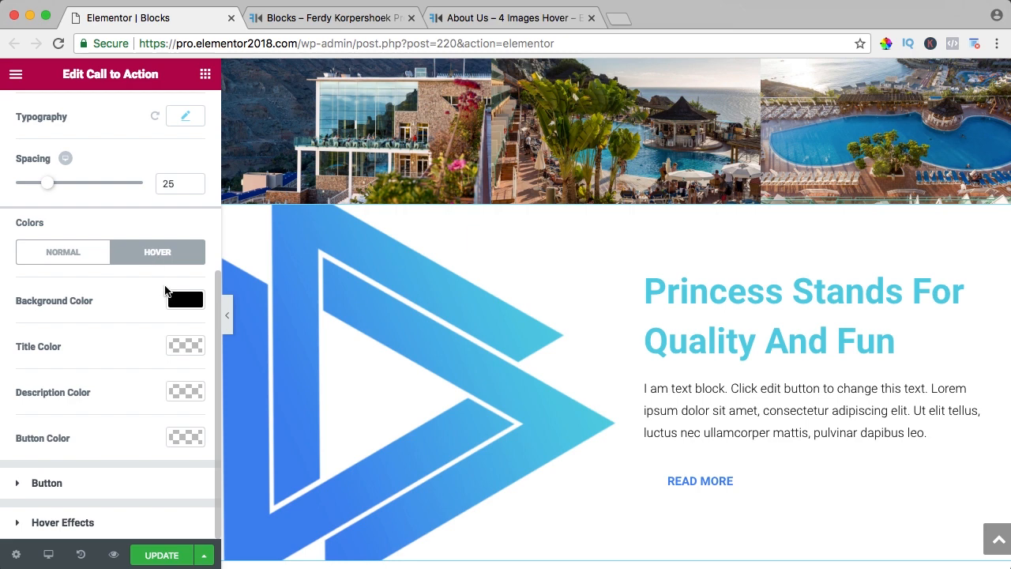
{"action": "left_click", "coordinate": [186, 300]}
{"action": "left_click", "coordinate": [150, 473]}
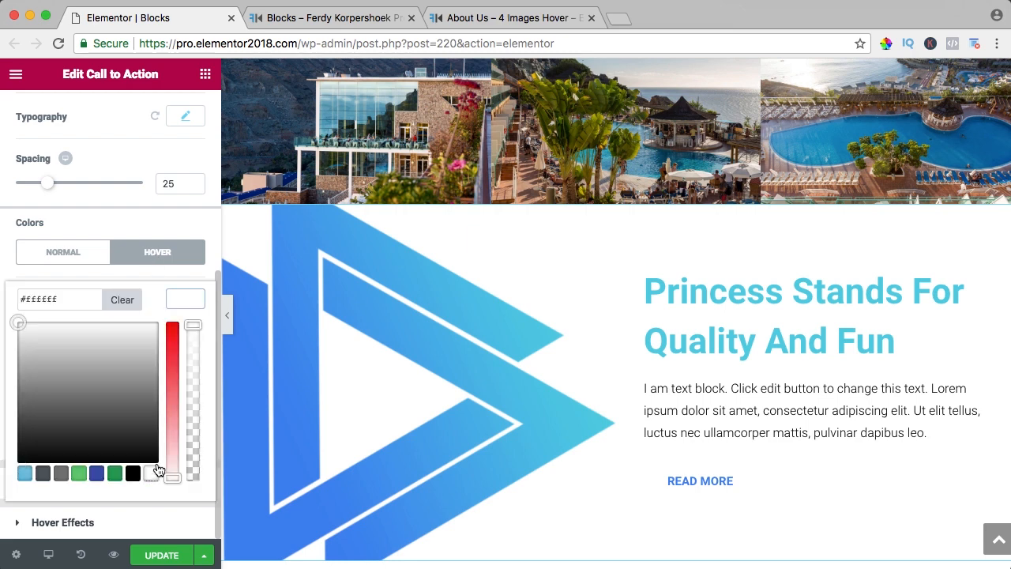
{"action": "left_click", "coordinate": [185, 298]}
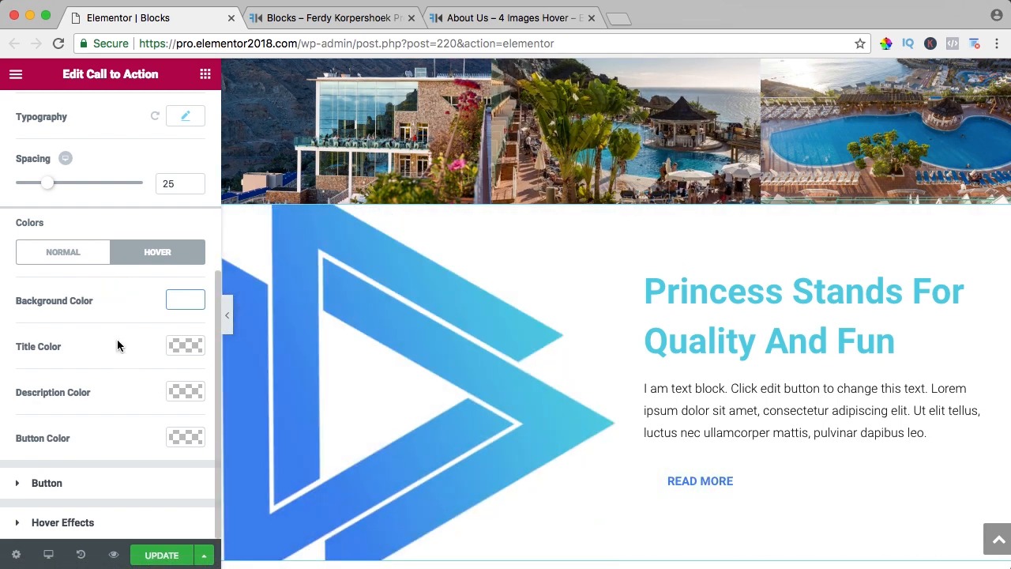
Set the Read More button's hover background color to the logo's blue
{"action": "left_click", "coordinate": [37, 490]}
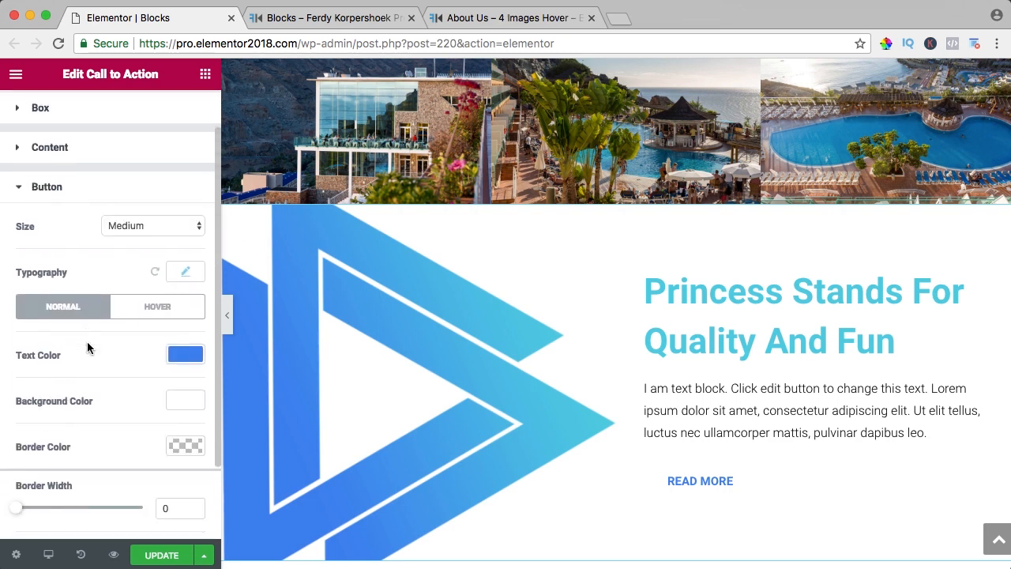
{"action": "left_click", "coordinate": [165, 265]}
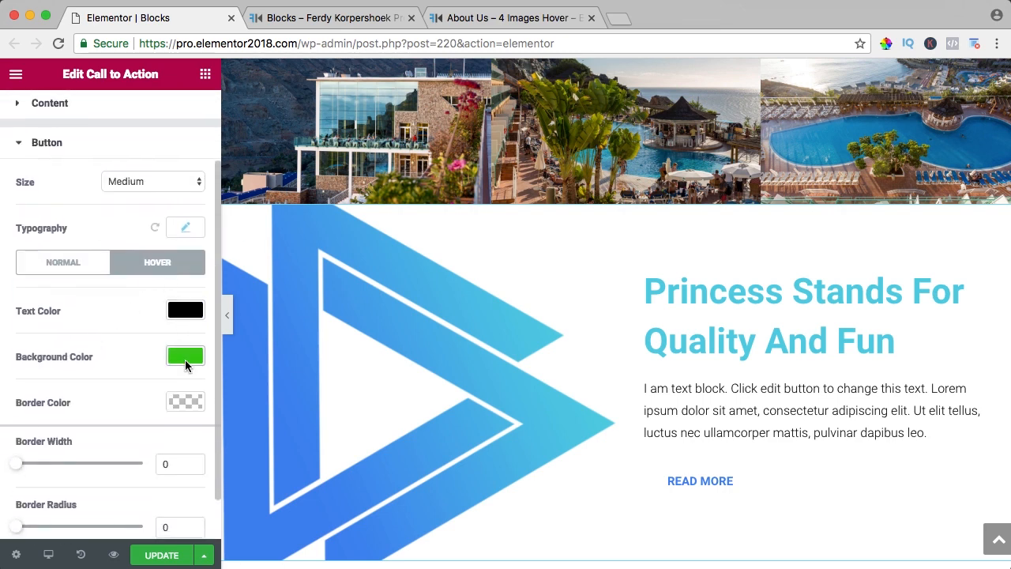
{"action": "left_click", "coordinate": [185, 357]}
{"action": "left_click_drag", "start_coordinate": [99, 359], "coordinate": [4, 359]}
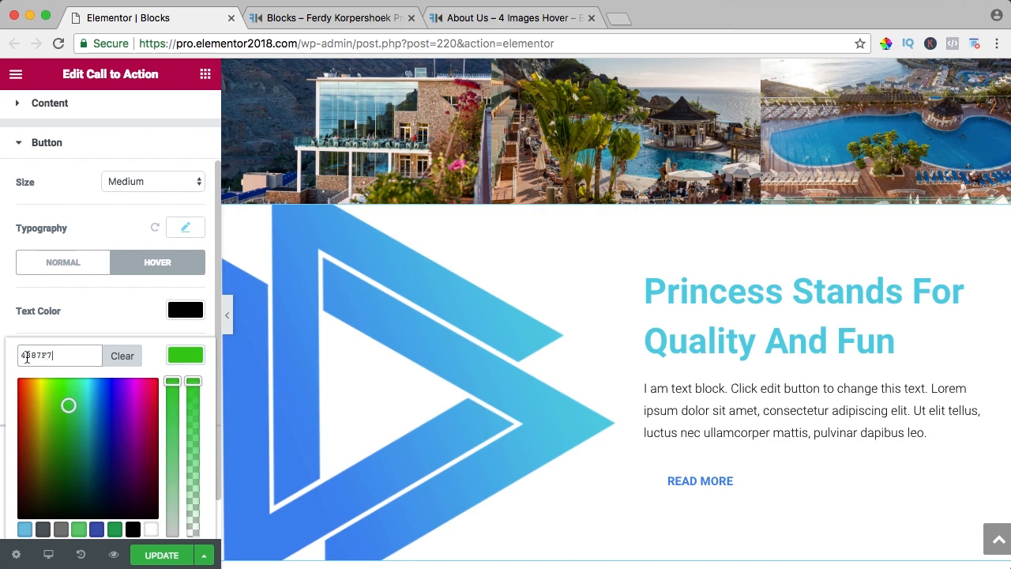
{"action": "left_click", "coordinate": [185, 355]}
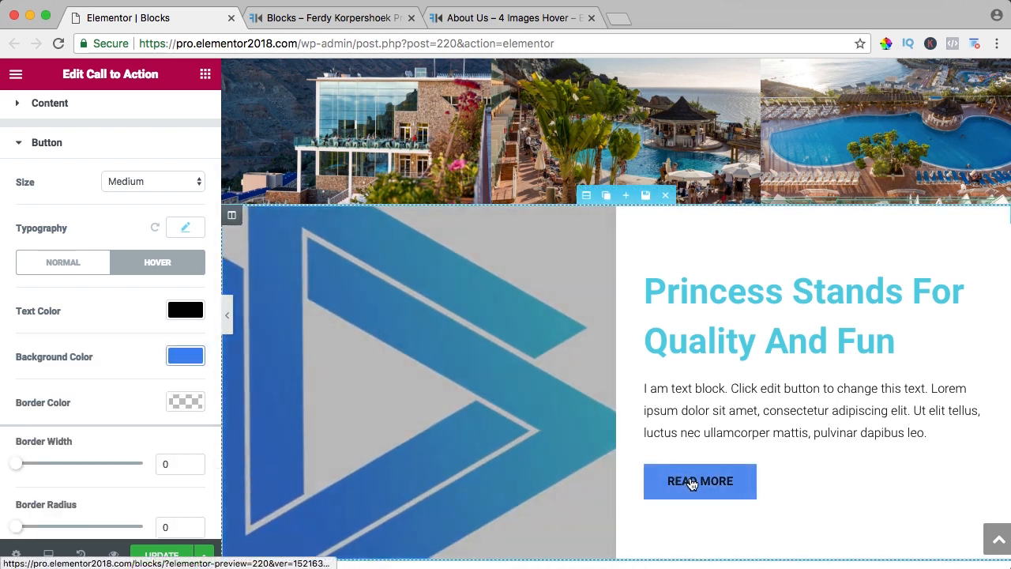
Set the Read More button's hover text color to white #ffffff
{"action": "left_click", "coordinate": [185, 309]}
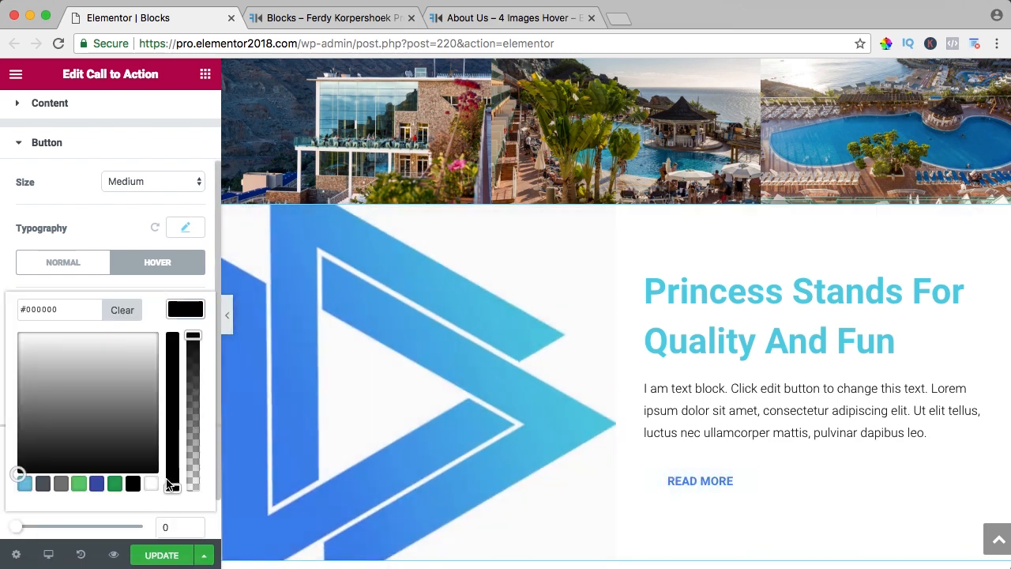
{"action": "left_click", "coordinate": [151, 483]}
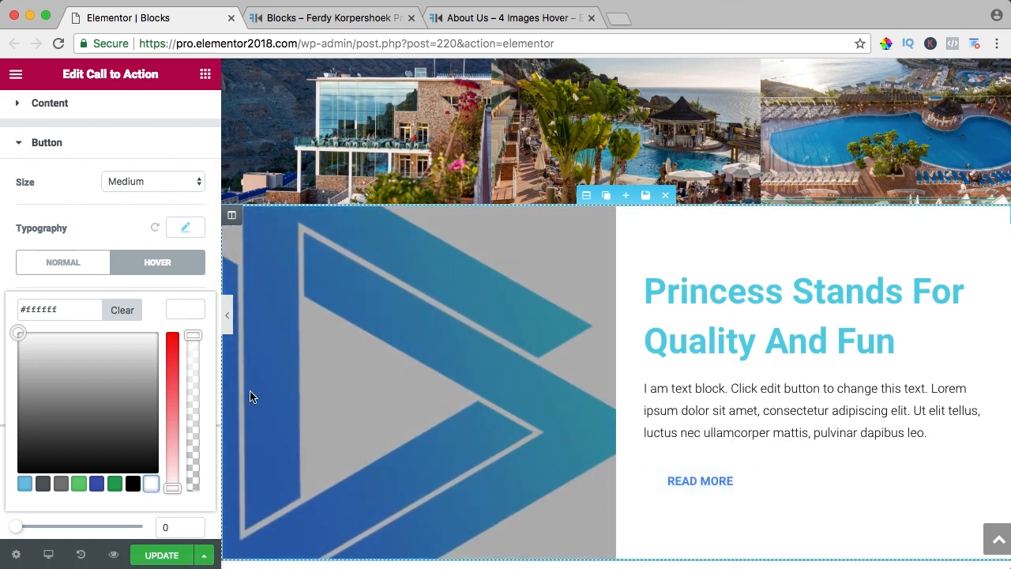
{"action": "left_click", "coordinate": [158, 554]}
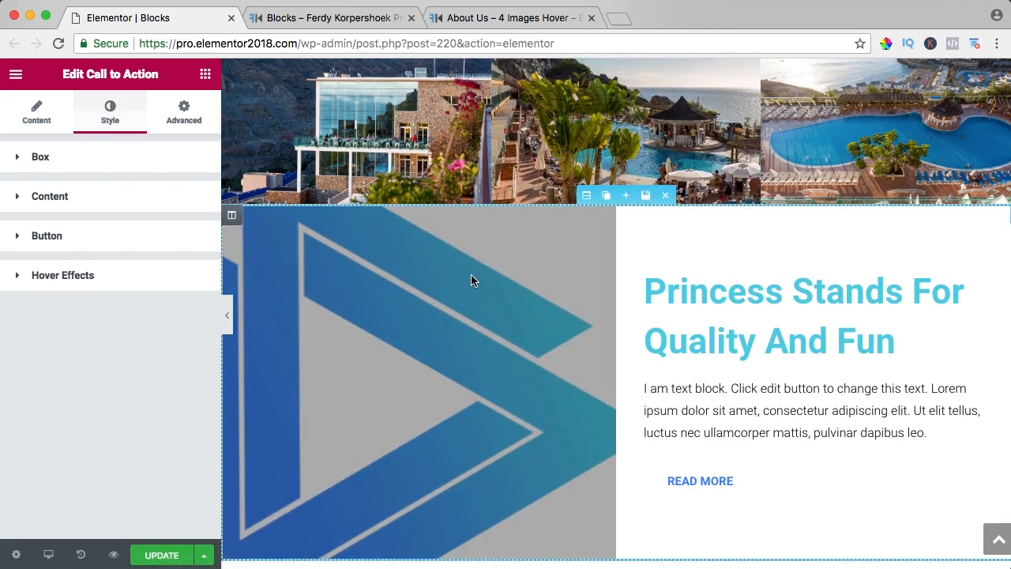
Make the hover overlay color of the call-to-action image fully transparent
{"action": "left_click", "coordinate": [36, 281]}
{"action": "scroll", "coordinate": [112, 283], "scroll_direction": "down", "scroll_amount": 2}
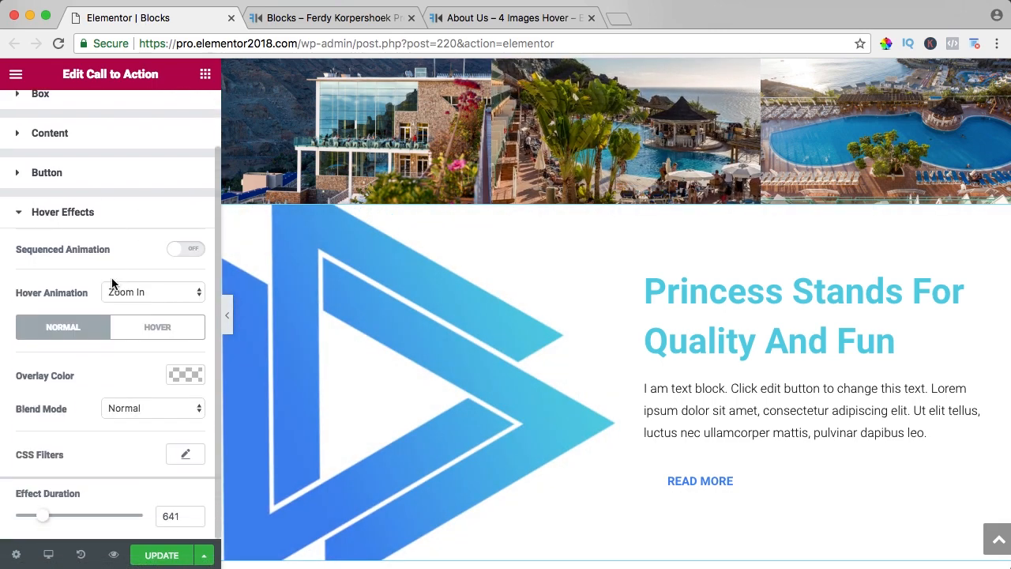
{"action": "left_click", "coordinate": [154, 334]}
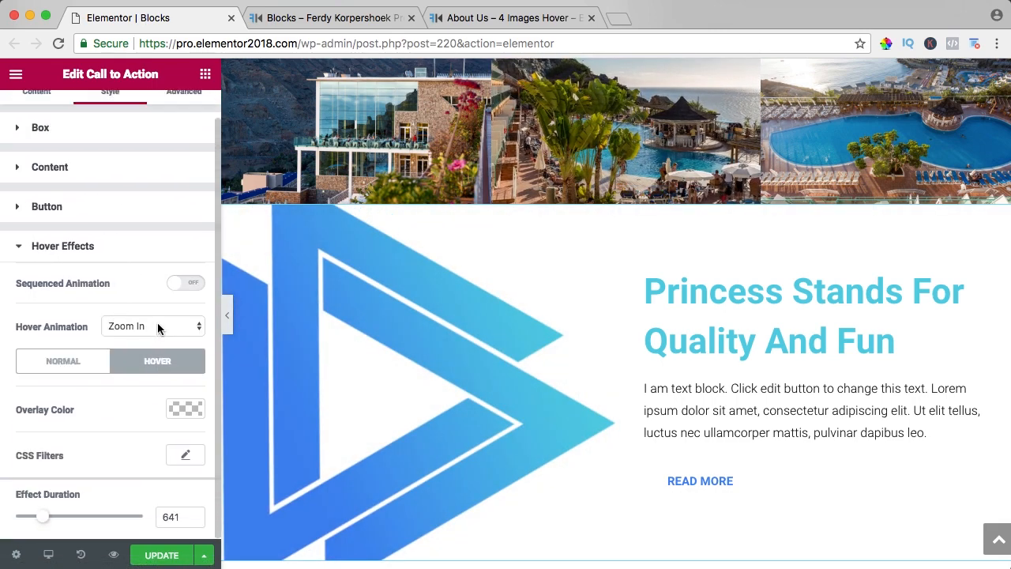
{"action": "left_click", "coordinate": [190, 406]}
{"action": "scroll", "coordinate": [190, 391], "scroll_direction": "down", "scroll_amount": 2}
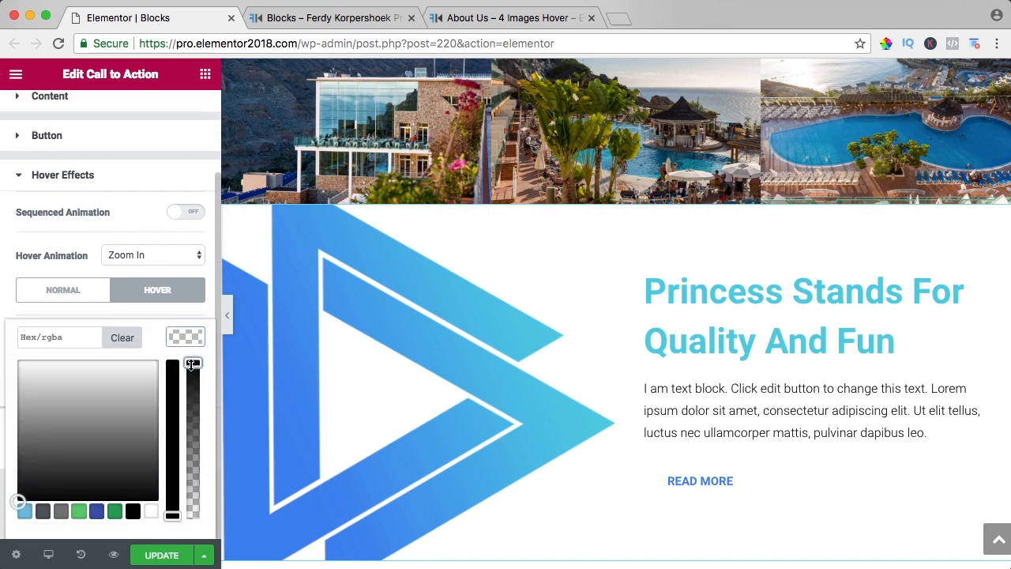
{"action": "left_click_drag", "start_coordinate": [191, 364], "coordinate": [184, 520]}
{"action": "left_click", "coordinate": [185, 342]}
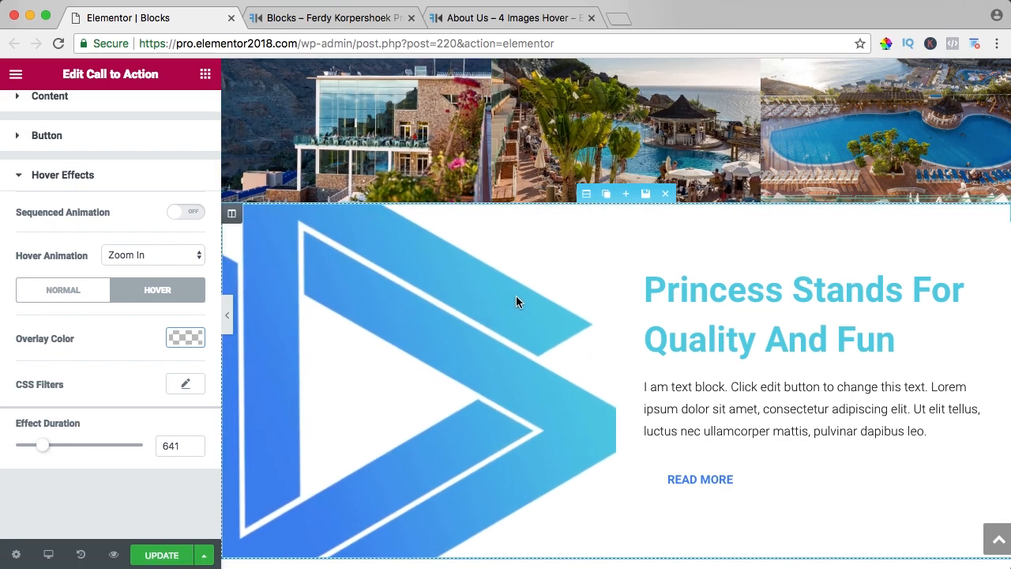
Give the call-to-action section a classic background using the orange Logo-Color.png image from the media library
{"action": "left_click", "coordinate": [585, 195]}
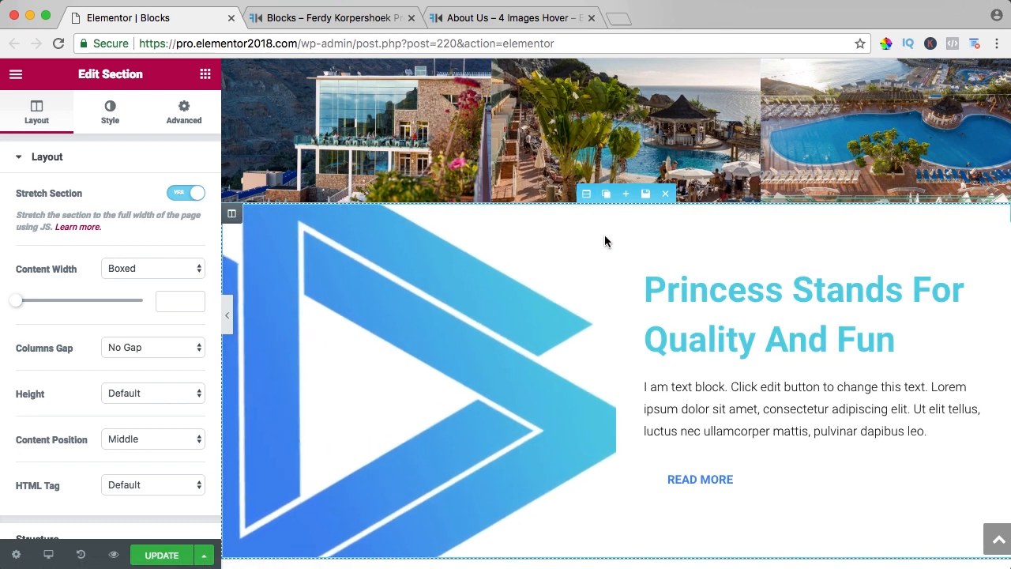
{"action": "left_click_drag", "start_coordinate": [586, 193], "coordinate": [588, 197]}
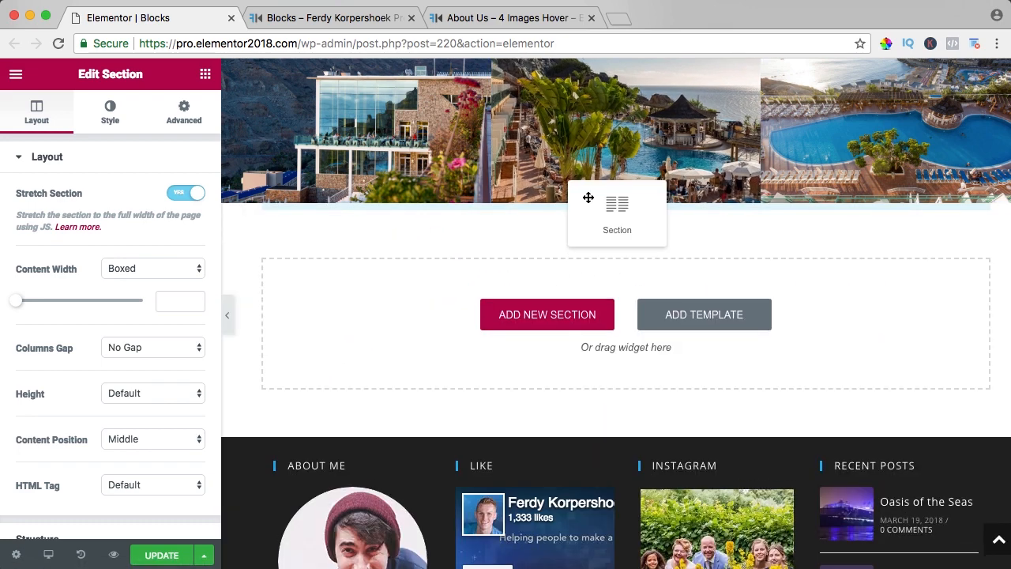
{"action": "left_click", "coordinate": [115, 111]}
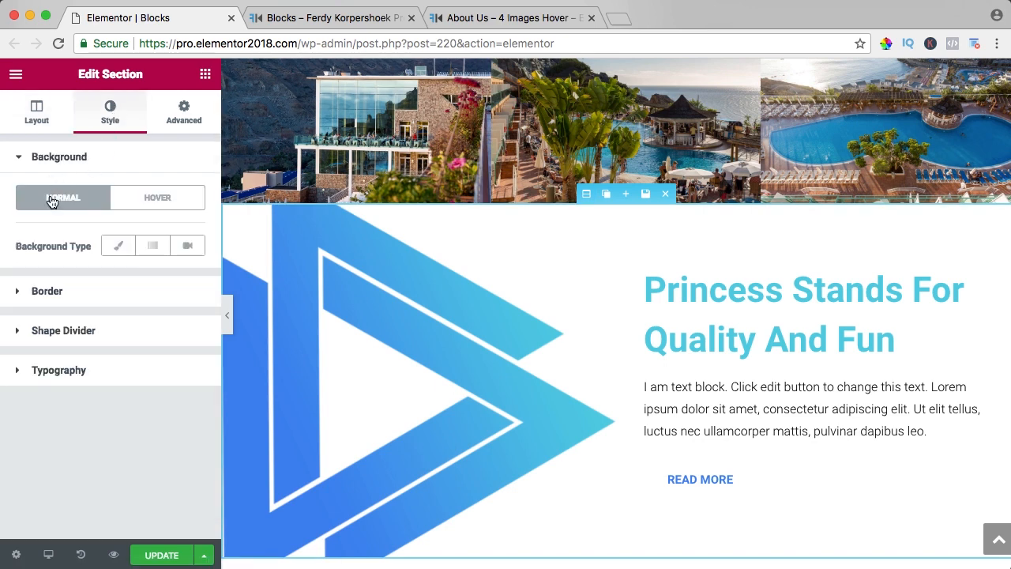
{"action": "left_click", "coordinate": [118, 246]}
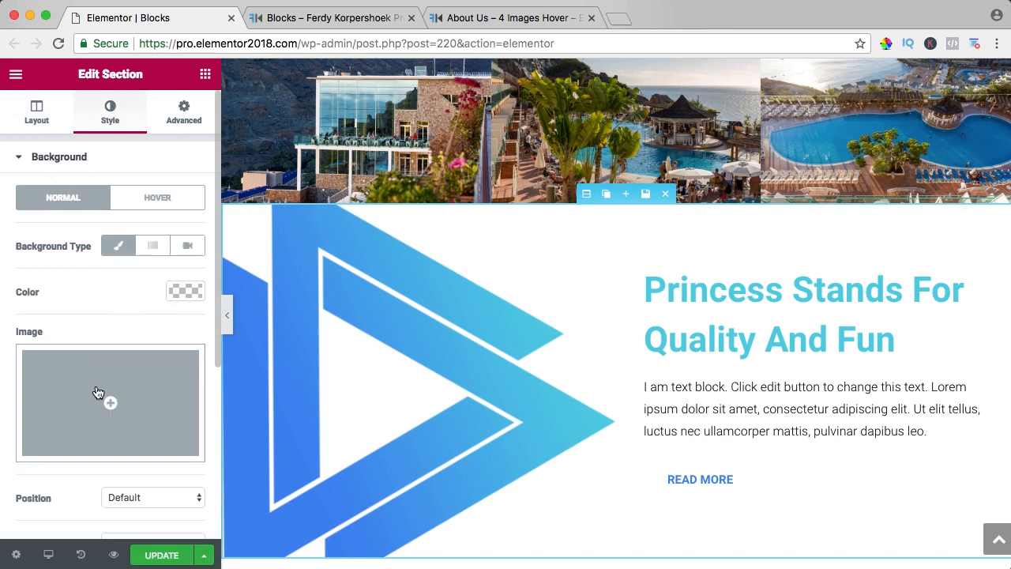
{"action": "left_click", "coordinate": [99, 393]}
{"action": "left_click", "coordinate": [323, 269]}
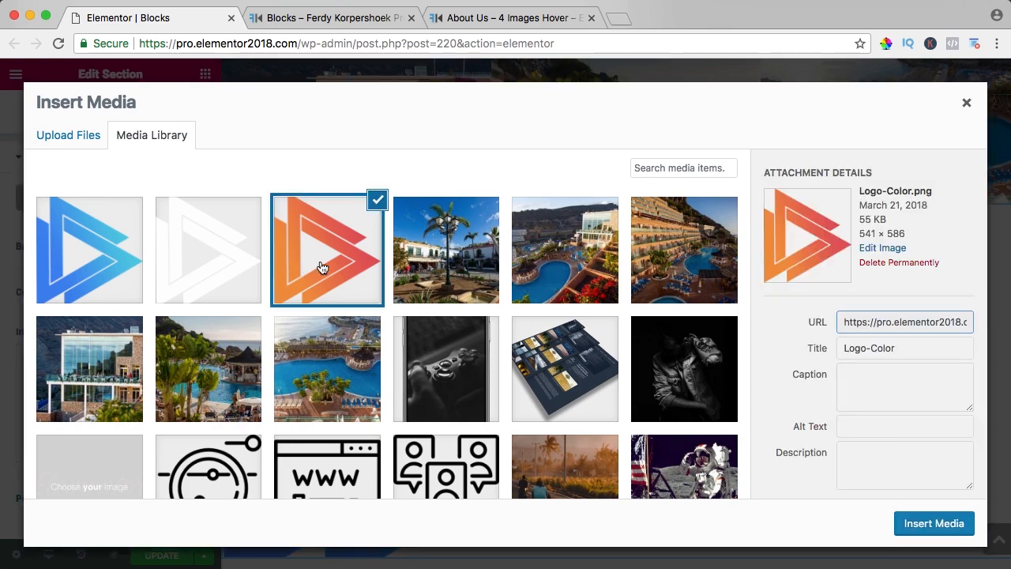
{"action": "left_click", "coordinate": [920, 522]}
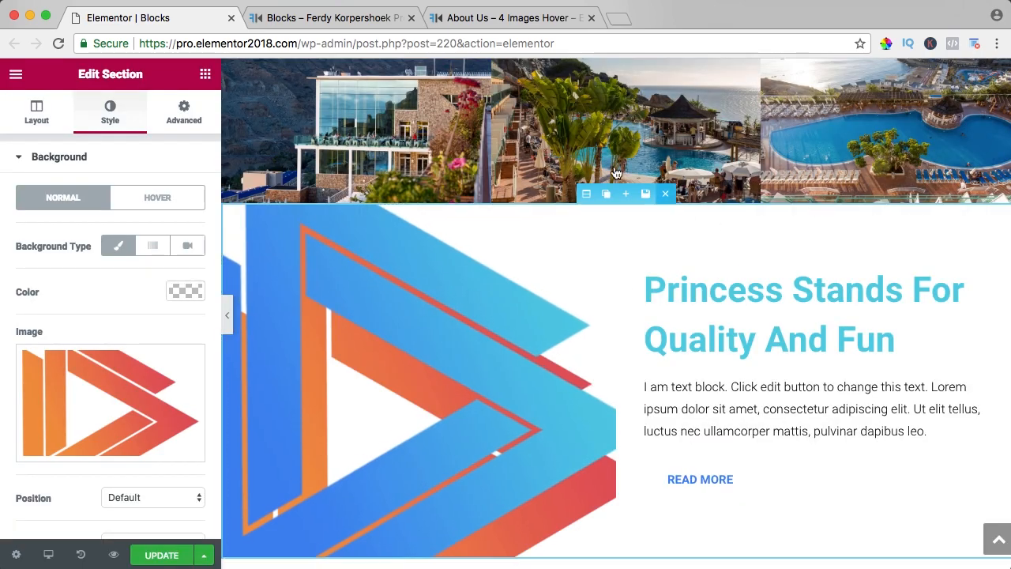
{"action": "scroll", "coordinate": [136, 321], "scroll_direction": "down", "scroll_amount": 5}
{"action": "scroll", "coordinate": [130, 312], "scroll_direction": "down", "scroll_amount": 2}
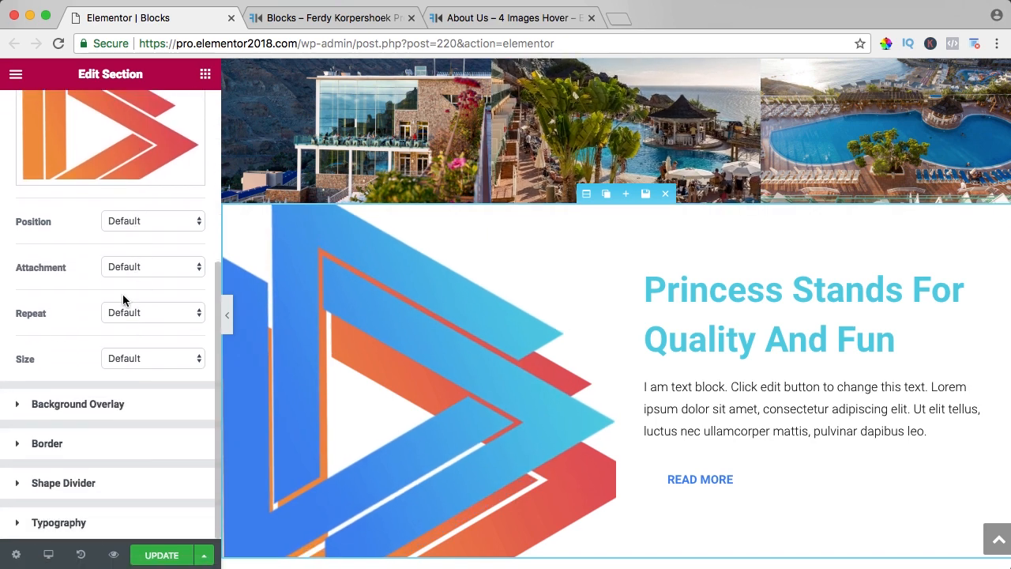
Set the section's background image to No-repeat and its position to Center Left
{"action": "left_click", "coordinate": [136, 225]}
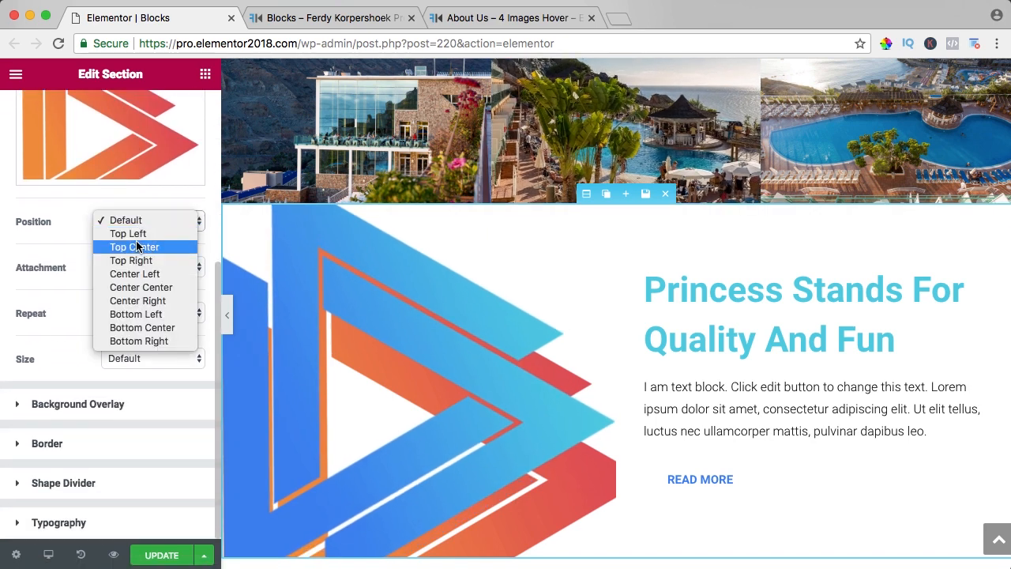
{"action": "left_click", "coordinate": [143, 294]}
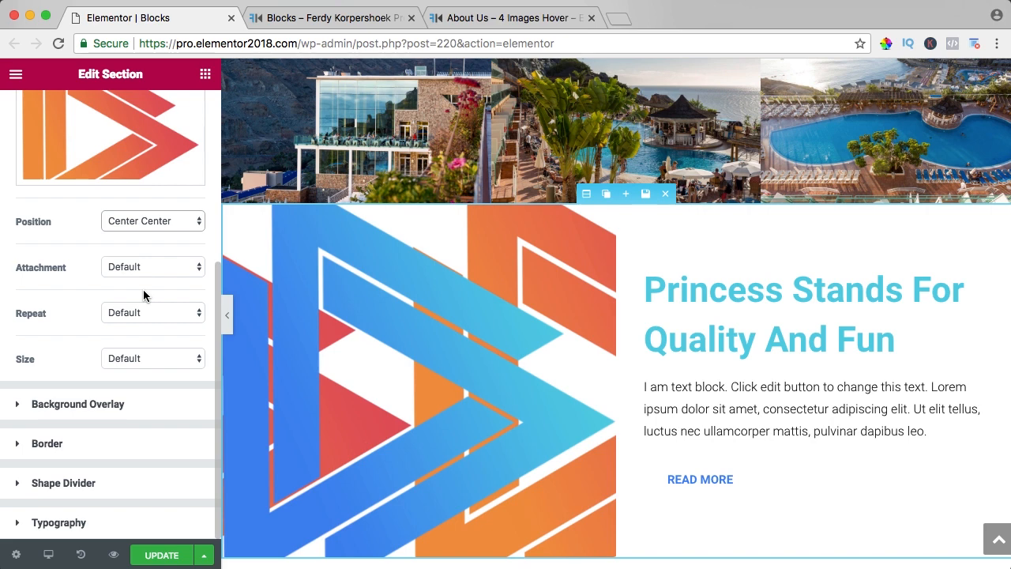
{"action": "left_click", "coordinate": [139, 307]}
{"action": "left_click", "coordinate": [133, 323]}
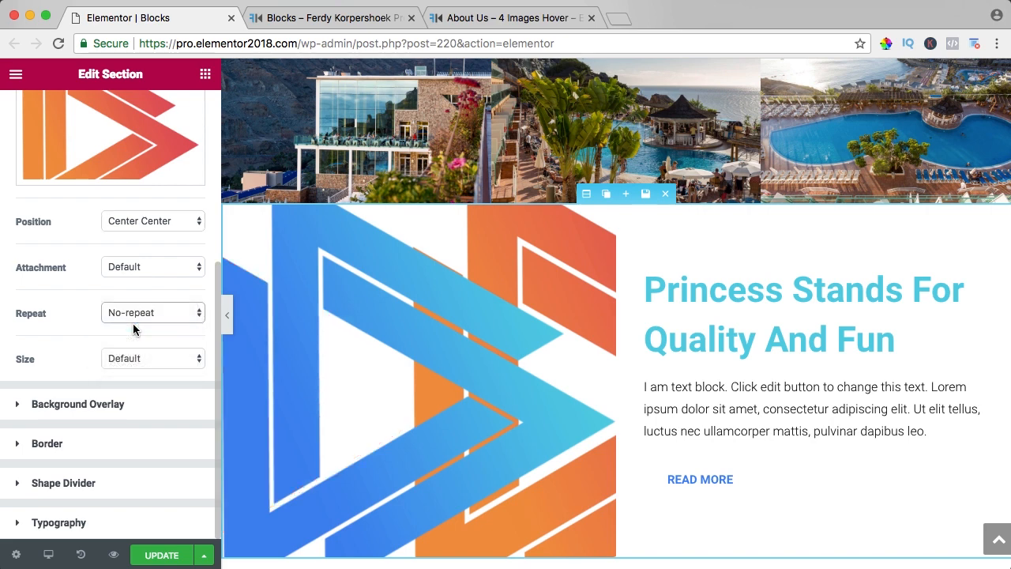
{"action": "left_click", "coordinate": [134, 221]}
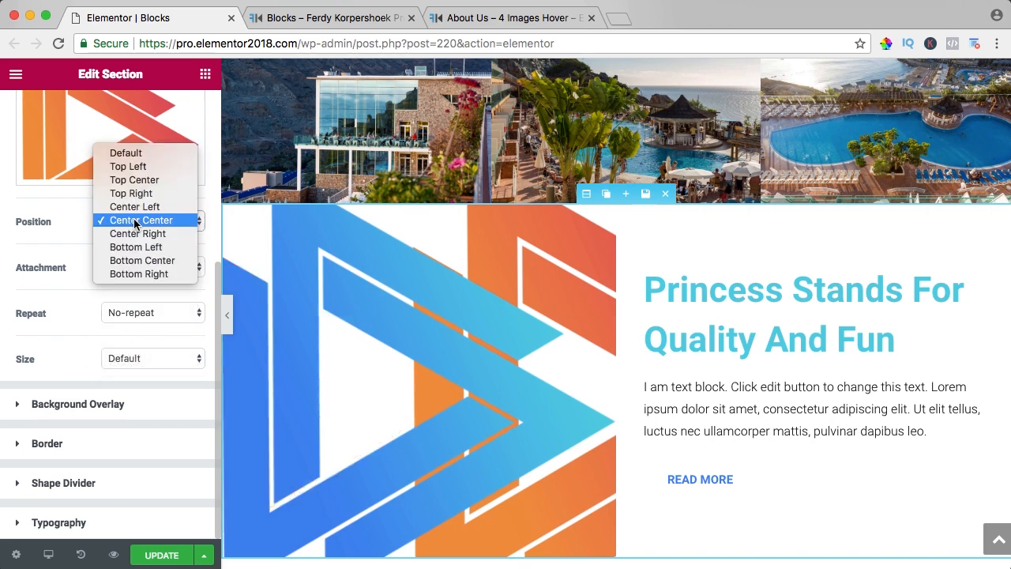
{"action": "left_click", "coordinate": [133, 206]}
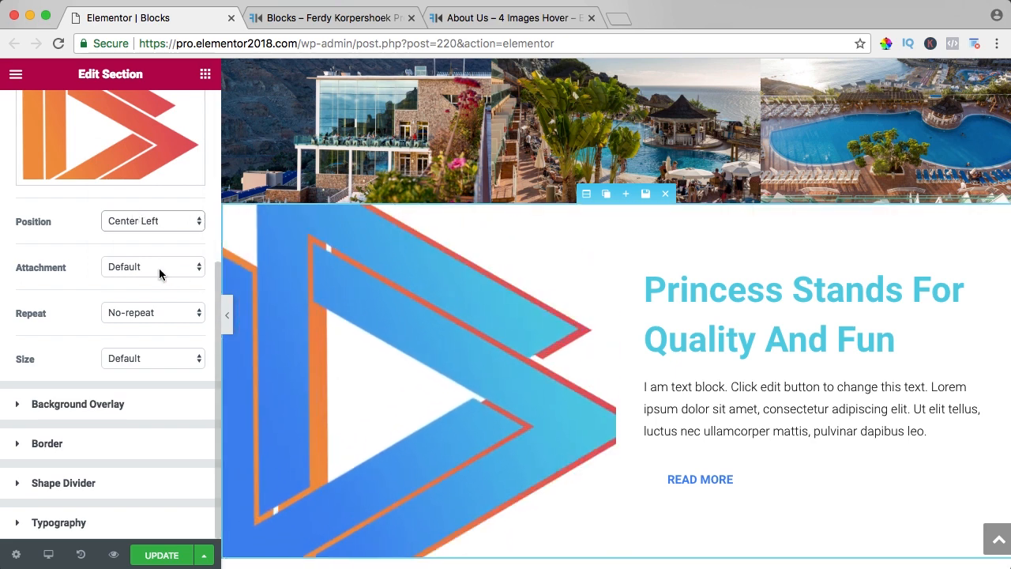
Give the section a classic hover background using the orange logo image from the media library
{"action": "scroll", "coordinate": [139, 258], "scroll_direction": "up", "scroll_amount": 5}
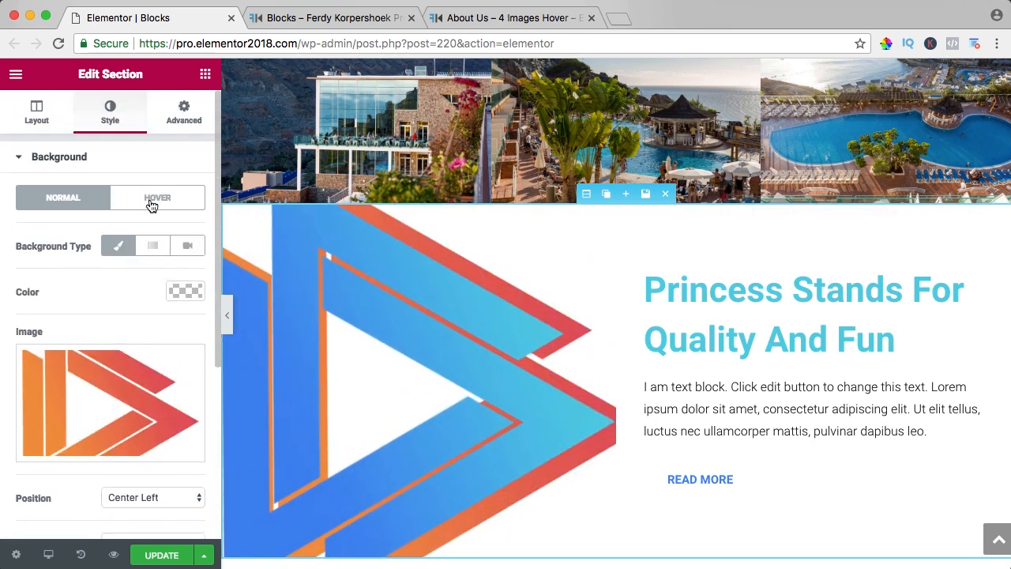
{"action": "left_click", "coordinate": [151, 199]}
{"action": "left_click", "coordinate": [121, 258]}
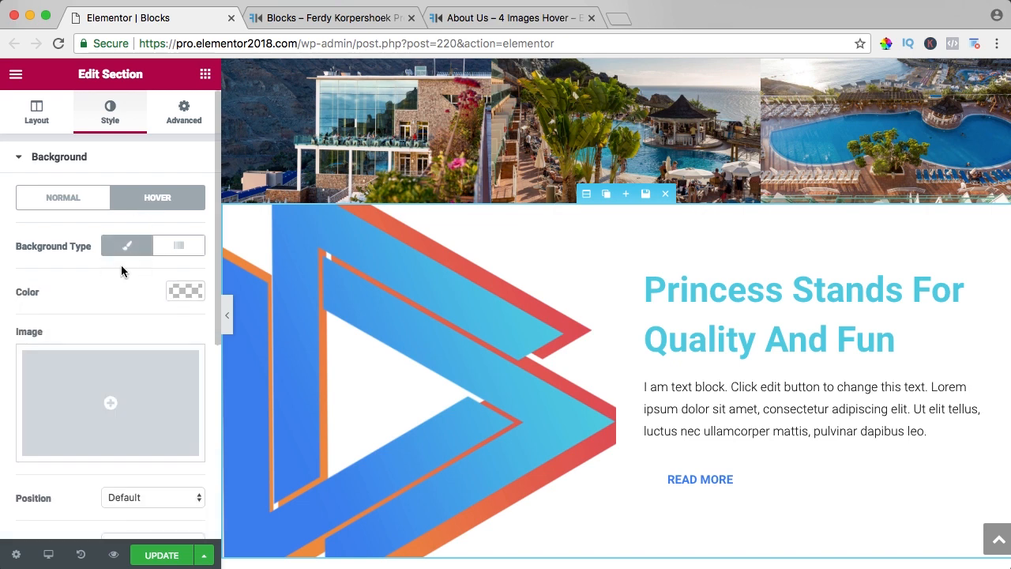
{"action": "left_click", "coordinate": [103, 399]}
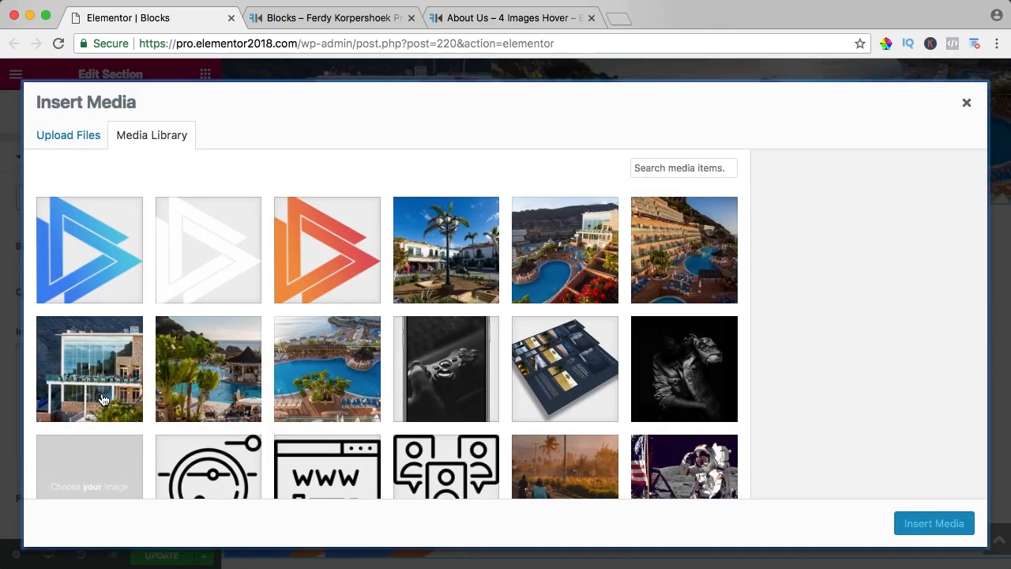
{"action": "left_click", "coordinate": [308, 268]}
{"action": "left_click", "coordinate": [933, 523]}
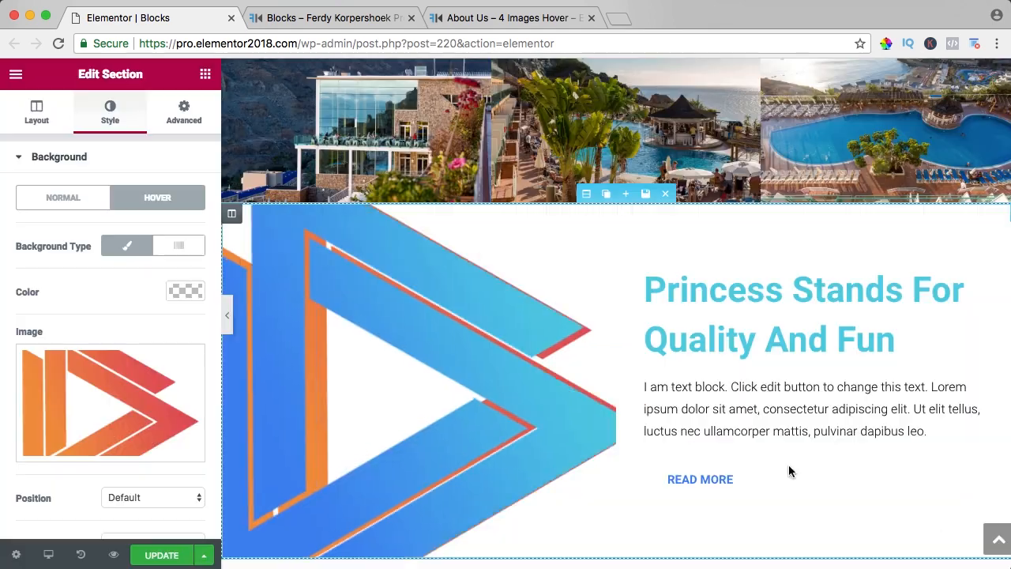
Set the section's hover background image position to Center Right and its transition duration to 1
{"action": "scroll", "coordinate": [115, 324], "scroll_direction": "down", "scroll_amount": 3}
{"action": "scroll", "coordinate": [115, 321], "scroll_direction": "down", "scroll_amount": 1}
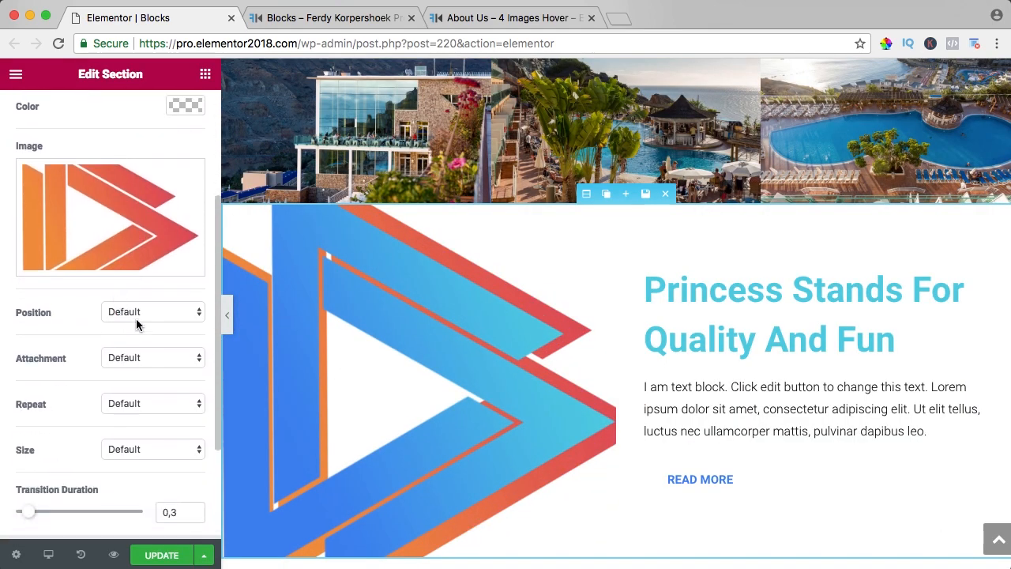
{"action": "left_click", "coordinate": [135, 311]}
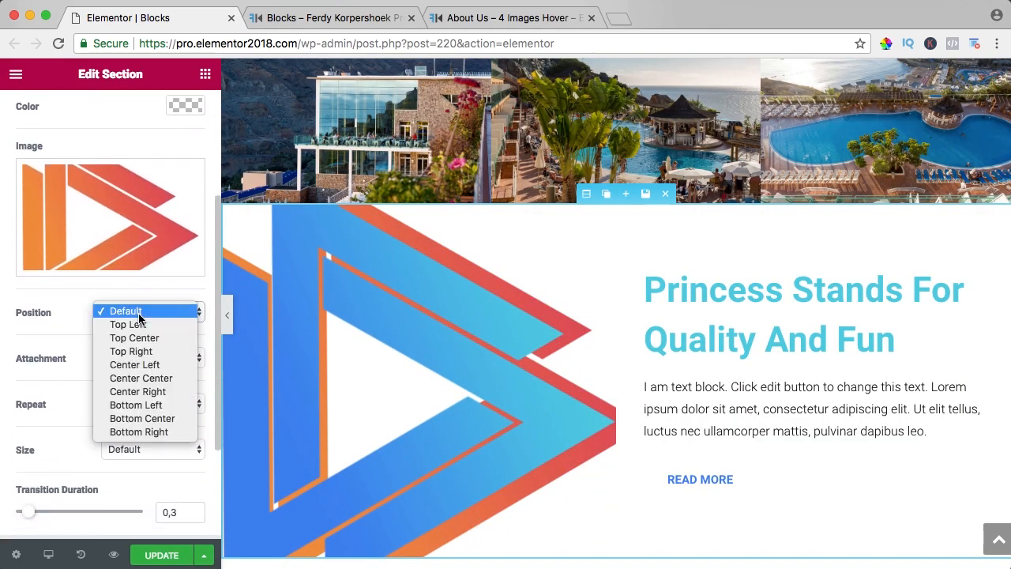
{"action": "left_click", "coordinate": [139, 391]}
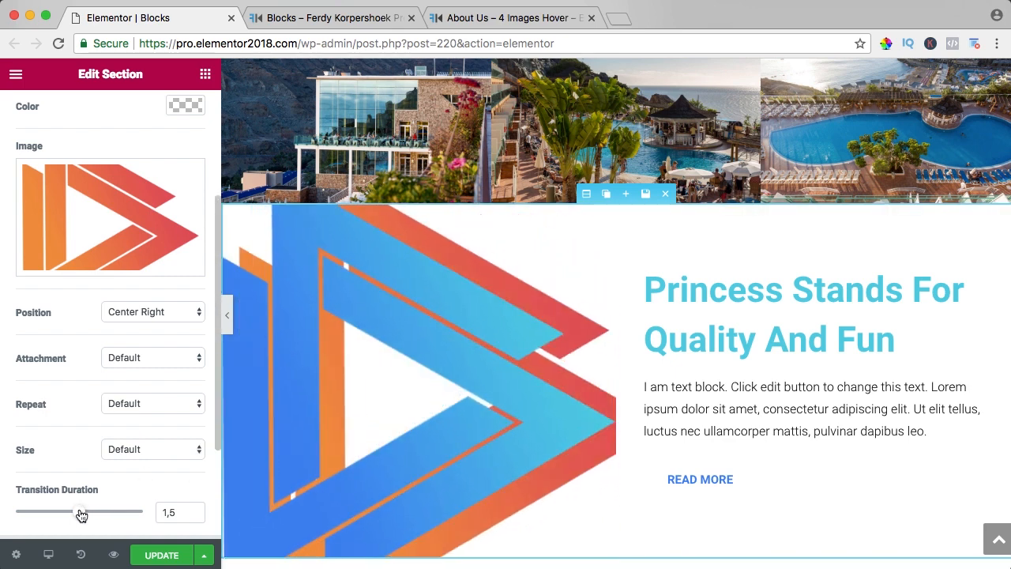
{"action": "left_click_drag", "start_coordinate": [79, 512], "coordinate": [71, 515]}
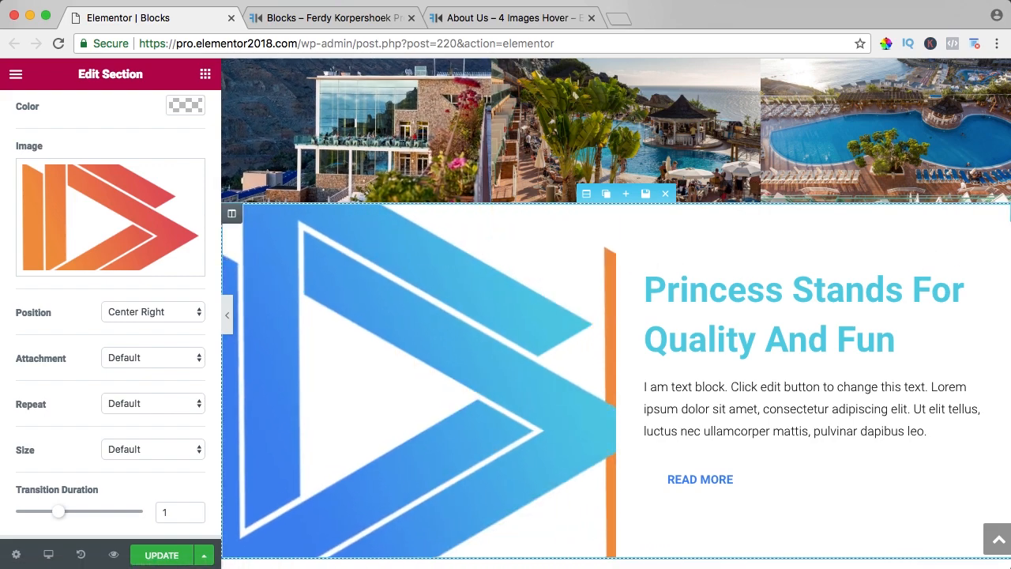
Set the effect duration of the call-to-action widget's hover effects to 1000
{"action": "left_click", "coordinate": [507, 331]}
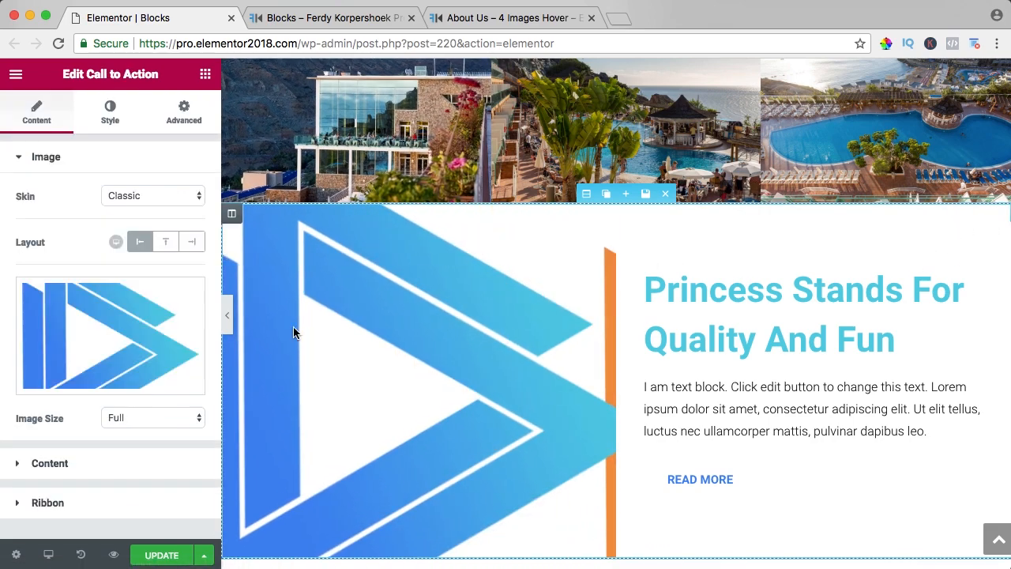
{"action": "left_click", "coordinate": [114, 123]}
{"action": "scroll", "coordinate": [65, 399], "scroll_direction": "down", "scroll_amount": 4}
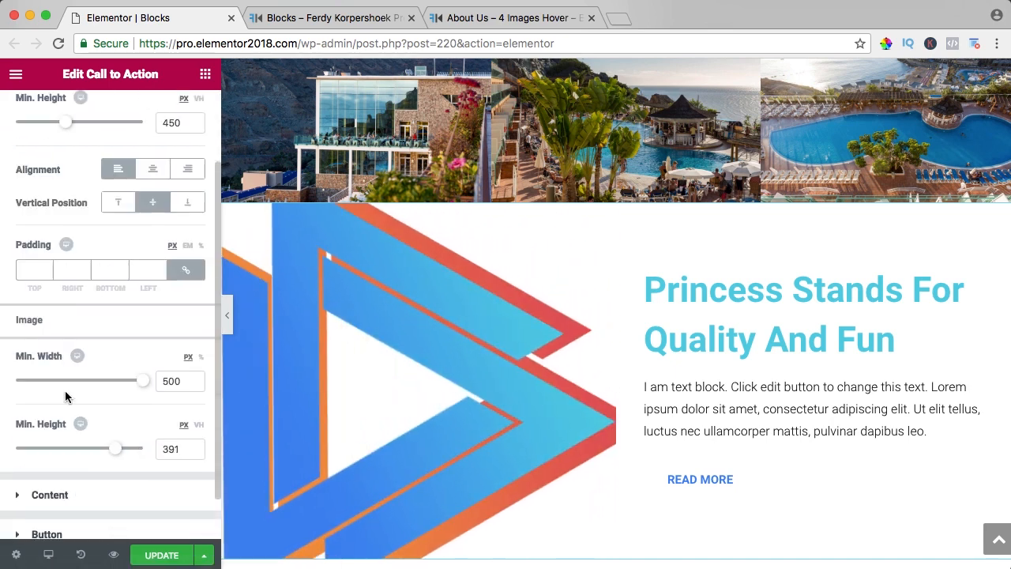
{"action": "left_click", "coordinate": [62, 523]}
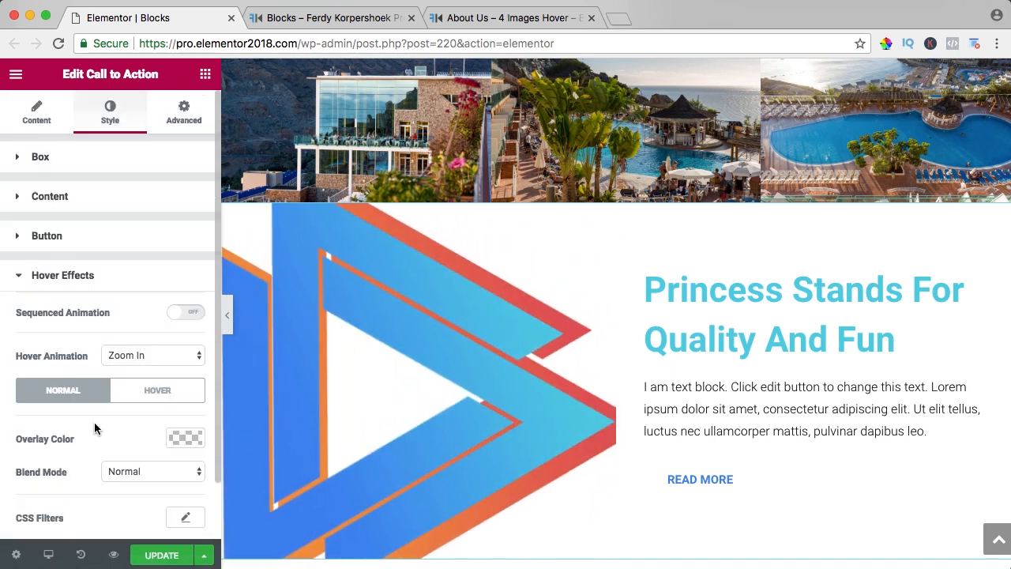
{"action": "scroll", "coordinate": [98, 409], "scroll_direction": "down", "scroll_amount": 2}
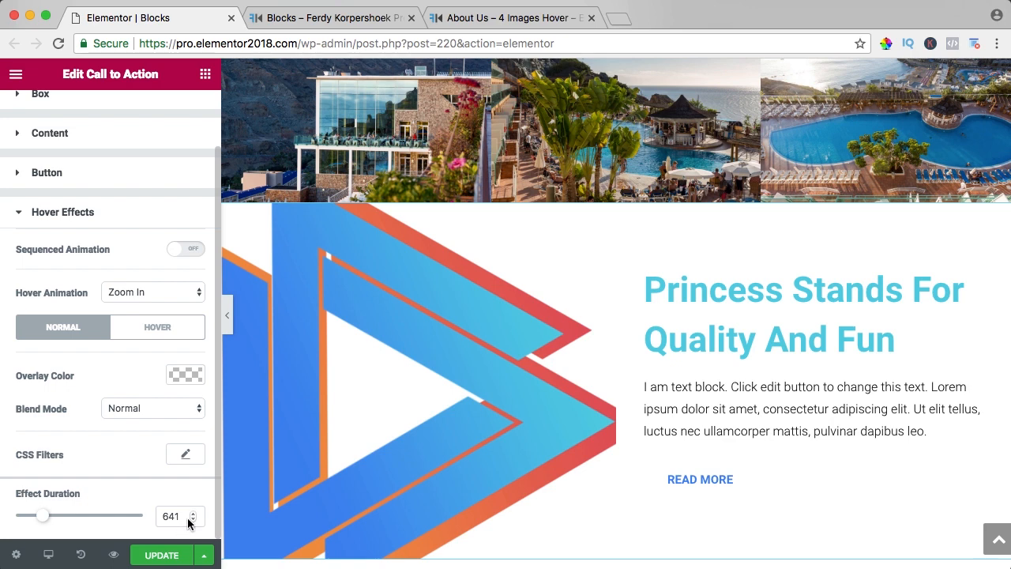
{"action": "left_click_drag", "start_coordinate": [183, 517], "coordinate": [155, 517]}
{"action": "left_click_drag", "start_coordinate": [189, 514], "coordinate": [141, 515]}
{"action": "type", "text": "1000"}
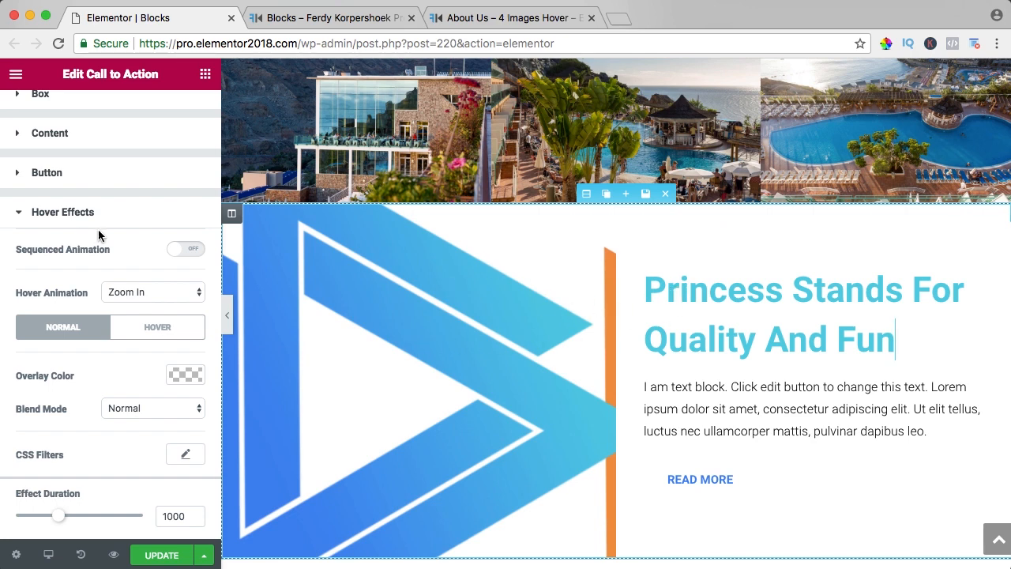
{"action": "left_click", "coordinate": [45, 211]}
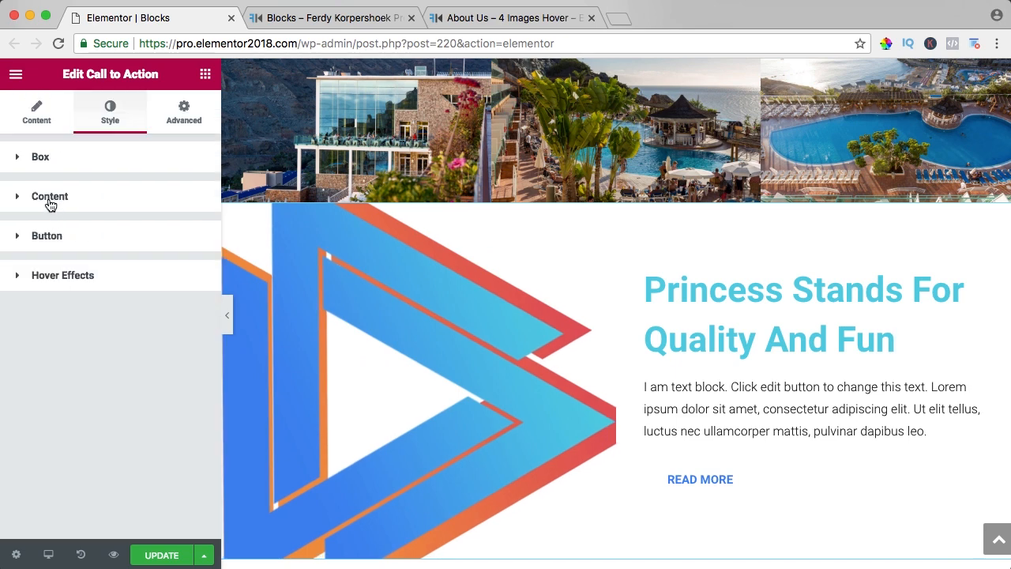
Make the call-to-action content's normal background color semi-transparent white, rgba(255,255,255,0.36)
{"action": "left_click", "coordinate": [49, 198]}
{"action": "scroll", "coordinate": [99, 269], "scroll_direction": "down", "scroll_amount": 5}
{"action": "left_click", "coordinate": [180, 305]}
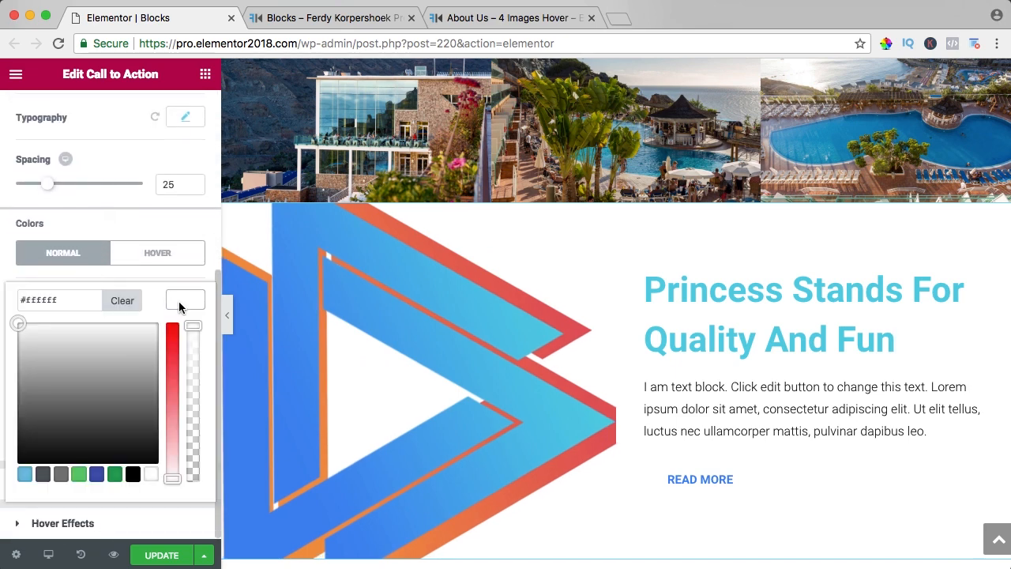
{"action": "left_click_drag", "start_coordinate": [196, 326], "coordinate": [190, 456]}
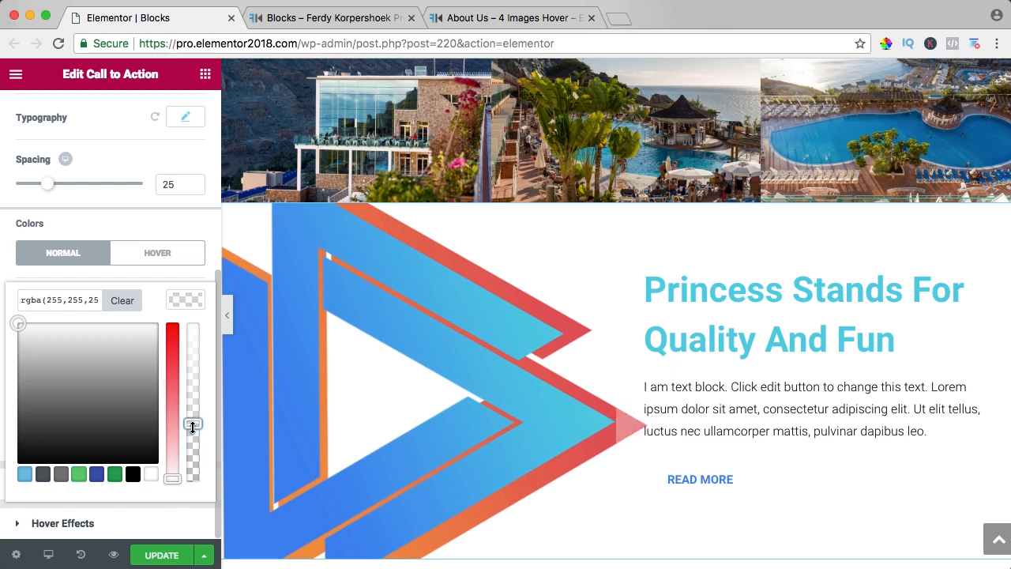
{"action": "left_click", "coordinate": [165, 306]}
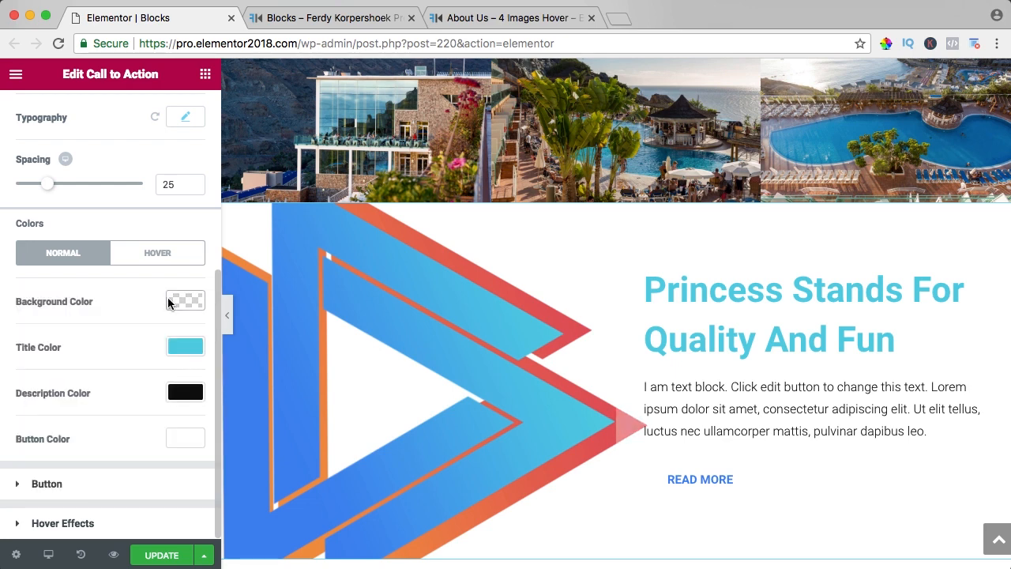
{"action": "scroll", "coordinate": [150, 285], "scroll_direction": "up", "scroll_amount": 8}
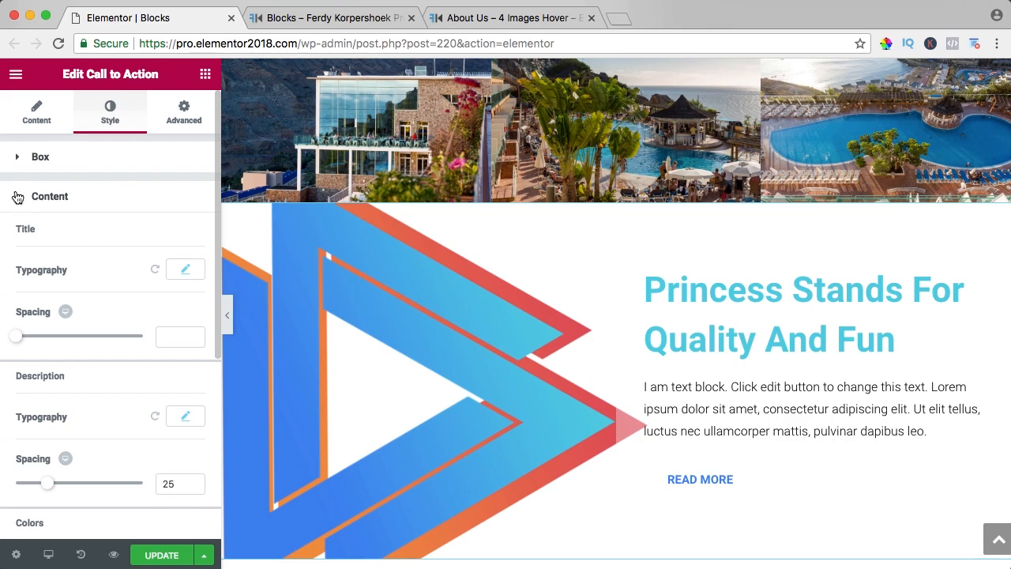
{"action": "left_click", "coordinate": [17, 196]}
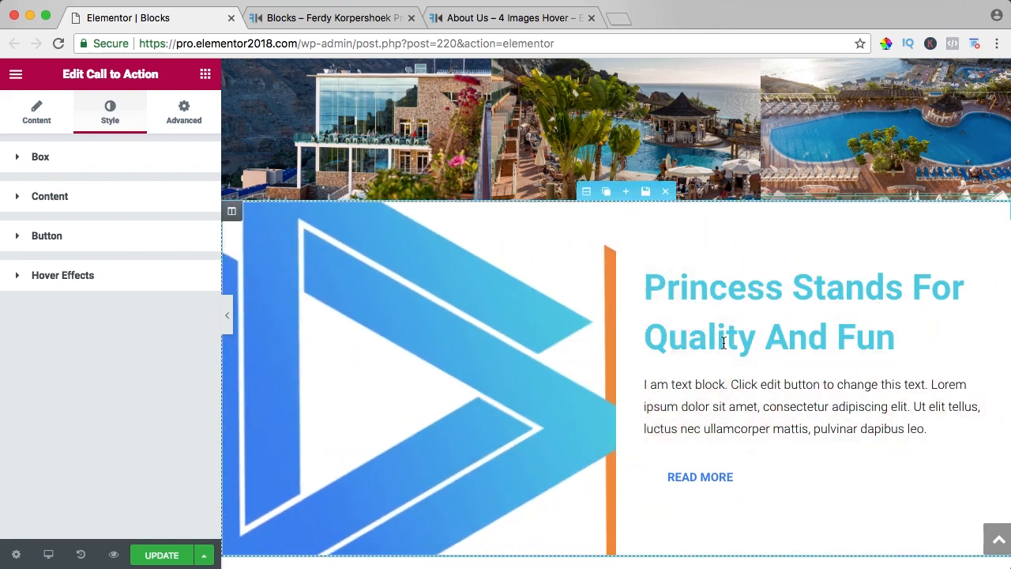
Copy the call-to-action content's normal background color, rgba(255,255,255,0.36), to its hover background color
{"action": "left_click", "coordinate": [21, 207]}
{"action": "scroll", "coordinate": [108, 282], "scroll_direction": "down", "scroll_amount": 5}
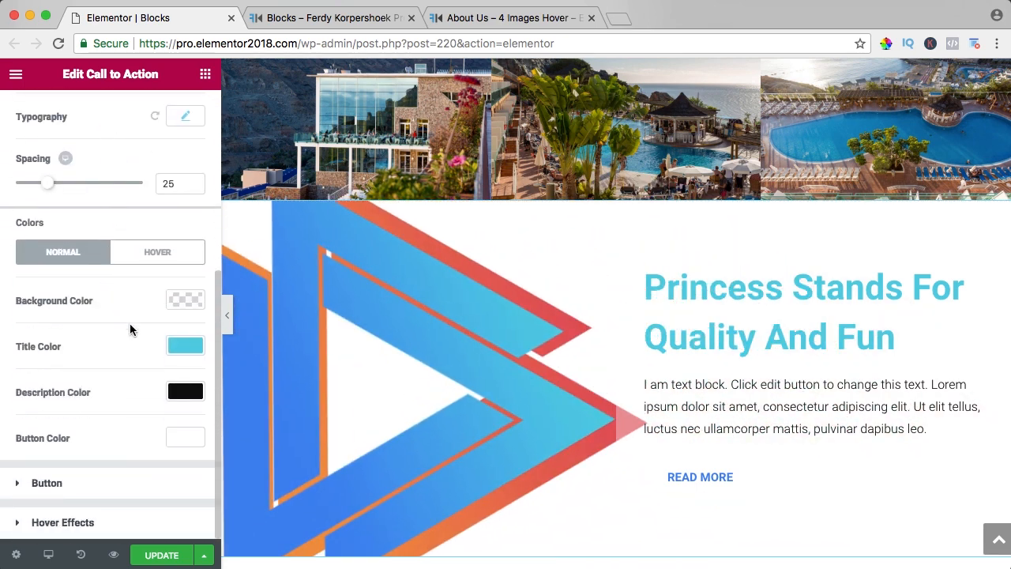
{"action": "left_click", "coordinate": [191, 306]}
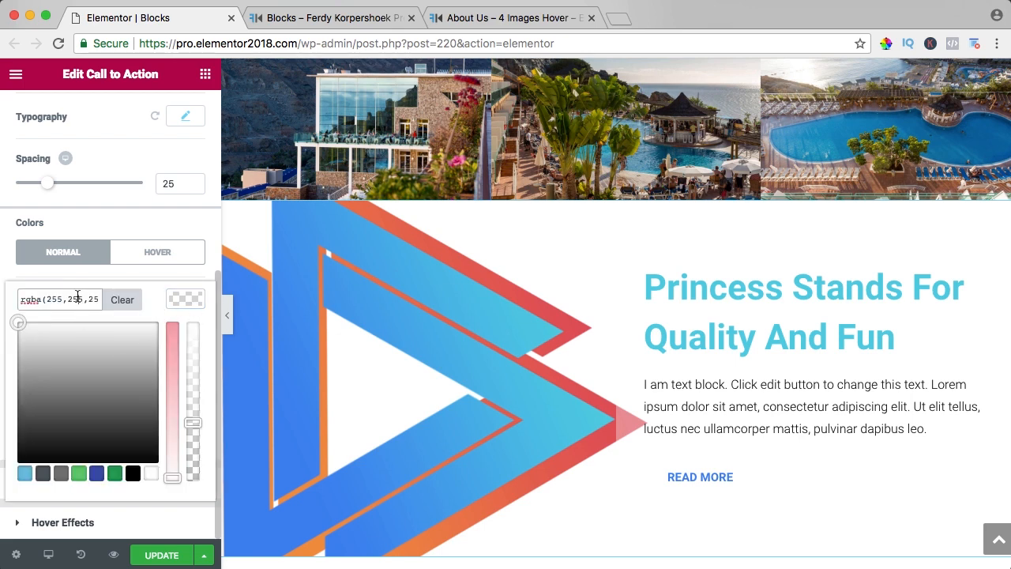
{"action": "left_click", "coordinate": [154, 256]}
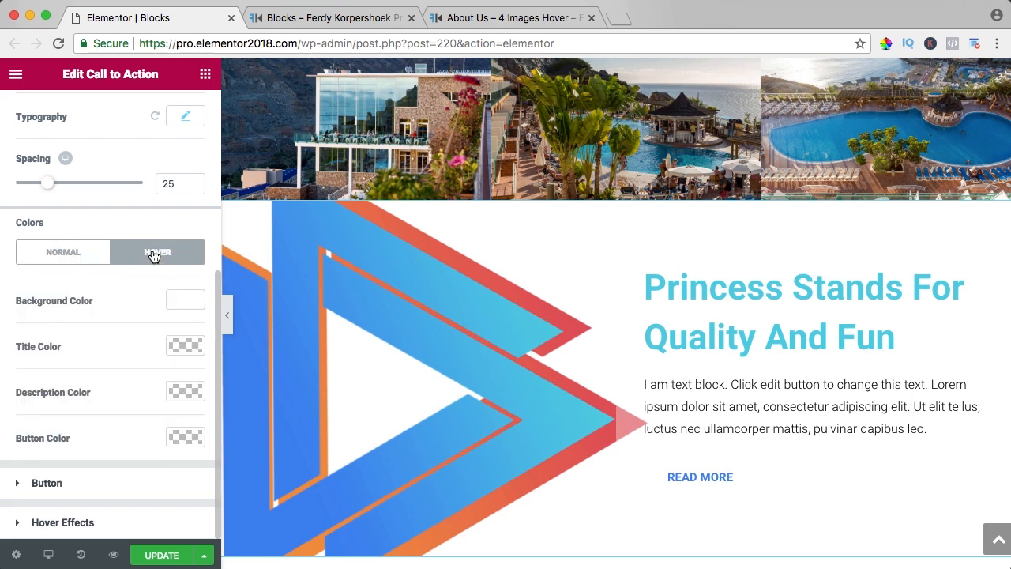
{"action": "left_click", "coordinate": [184, 299]}
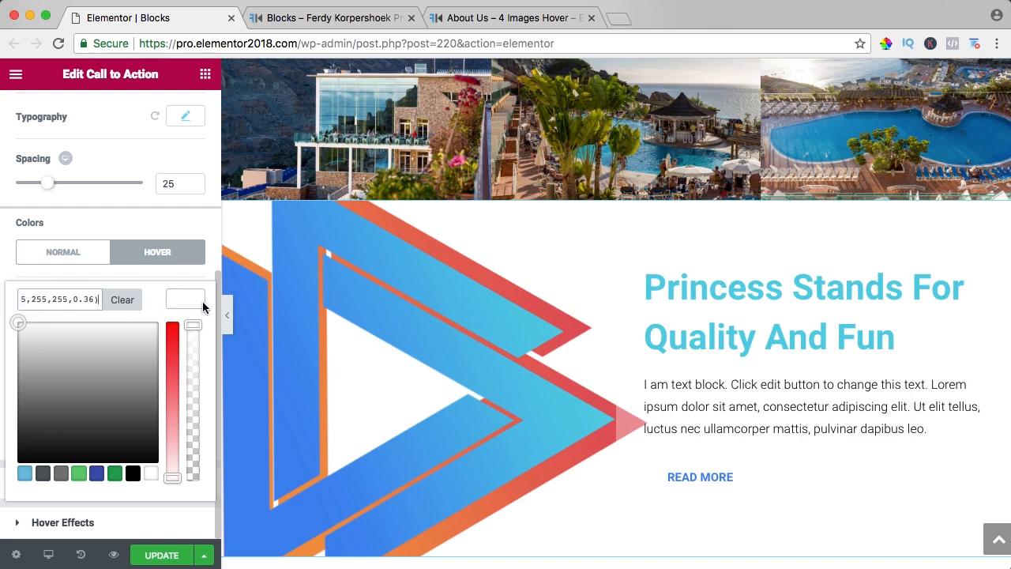
{"action": "left_click", "coordinate": [190, 302]}
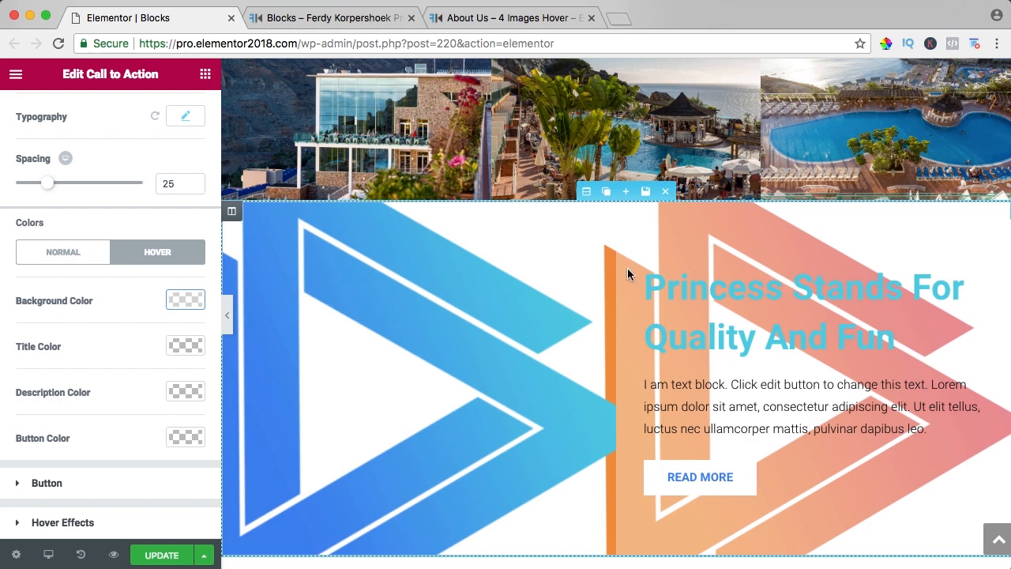
{"action": "scroll", "coordinate": [114, 168], "scroll_direction": "up", "scroll_amount": 8}
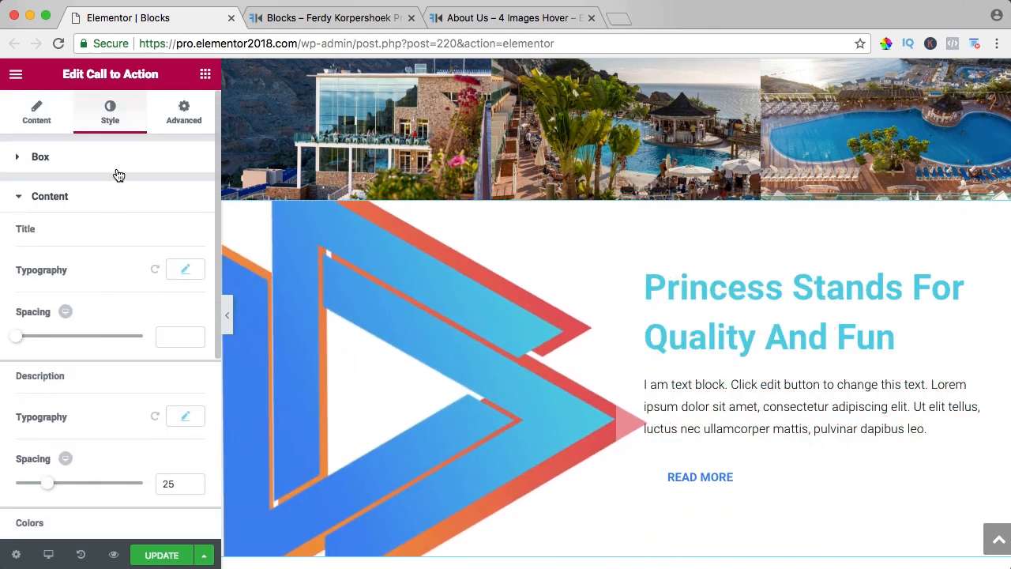
Replace the section's normal background image with the blue logo from the media library
{"action": "left_click", "coordinate": [586, 191]}
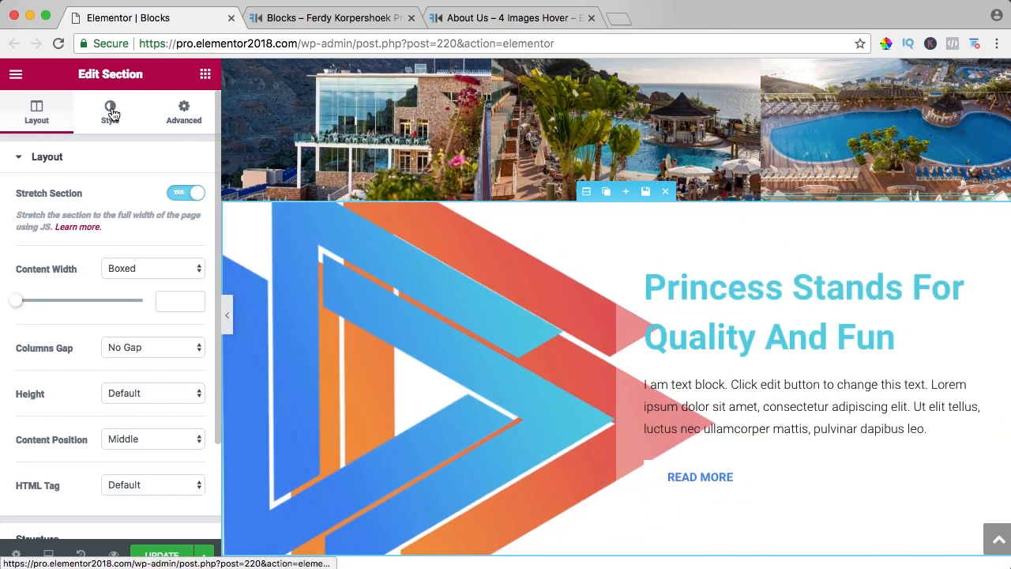
{"action": "left_click", "coordinate": [111, 113]}
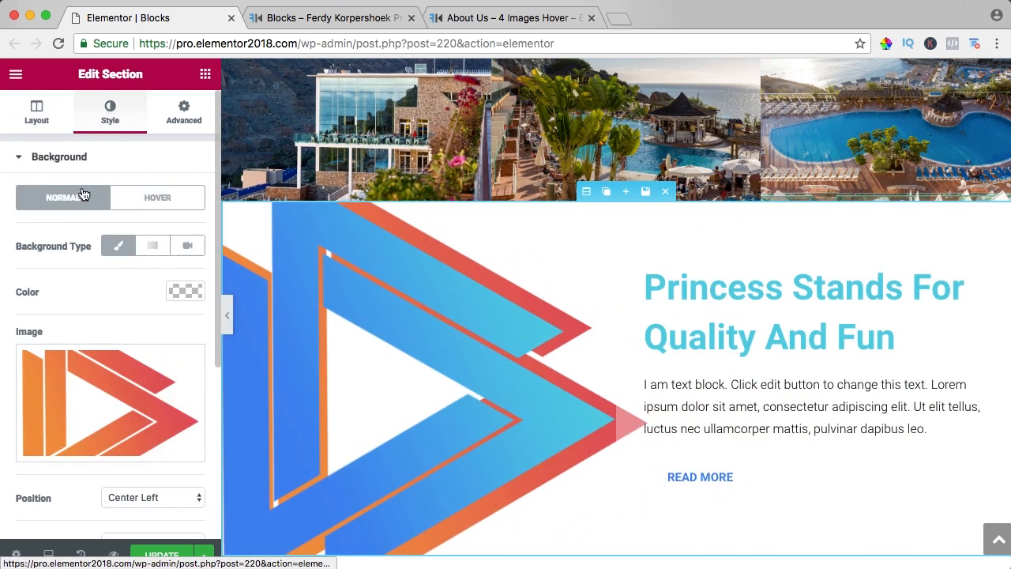
{"action": "left_click", "coordinate": [70, 377]}
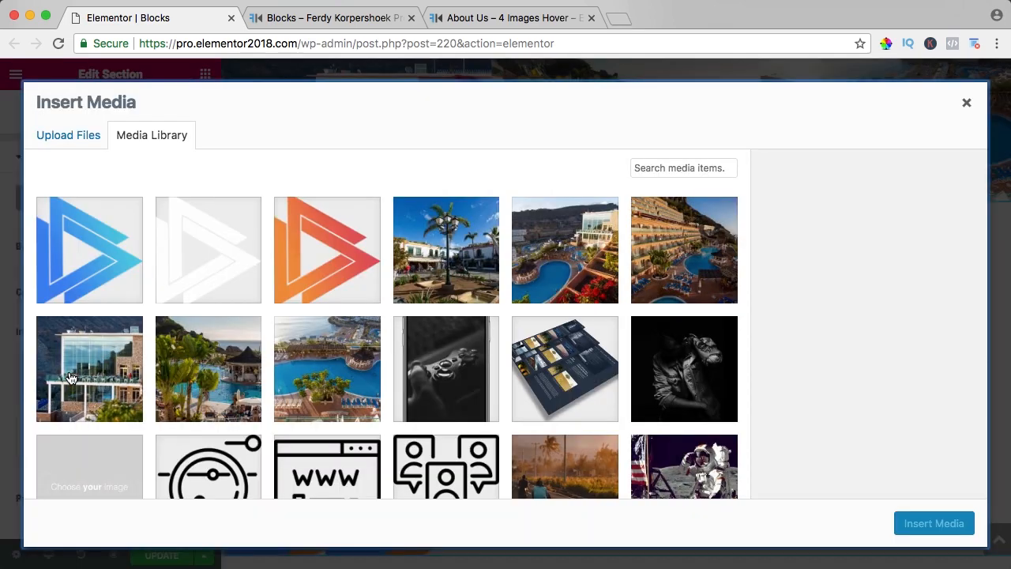
{"action": "left_click", "coordinate": [86, 261]}
{"action": "left_click", "coordinate": [942, 528]}
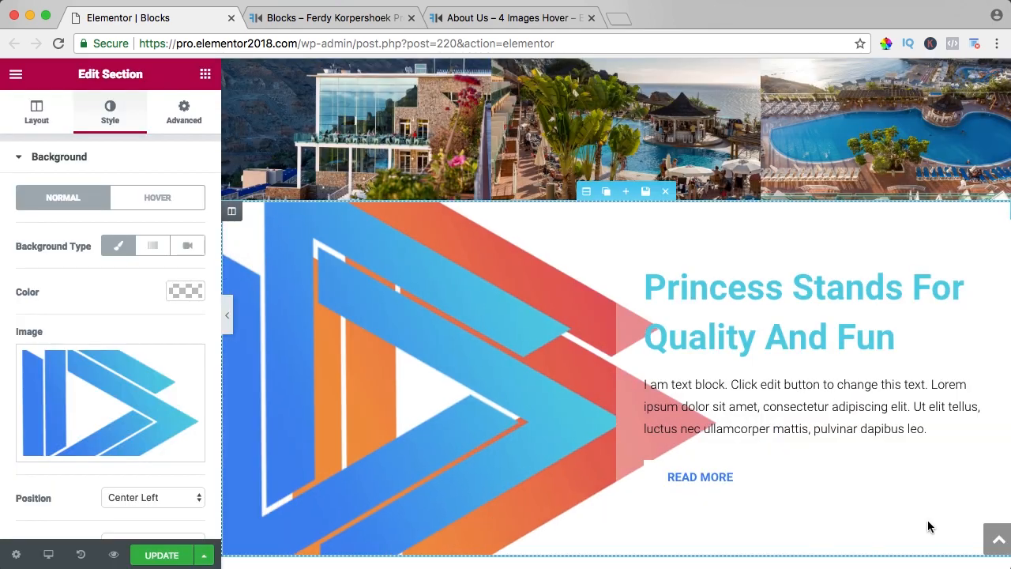
Replace the section's hover background image with the blue logo from the media library
{"action": "left_click", "coordinate": [149, 200]}
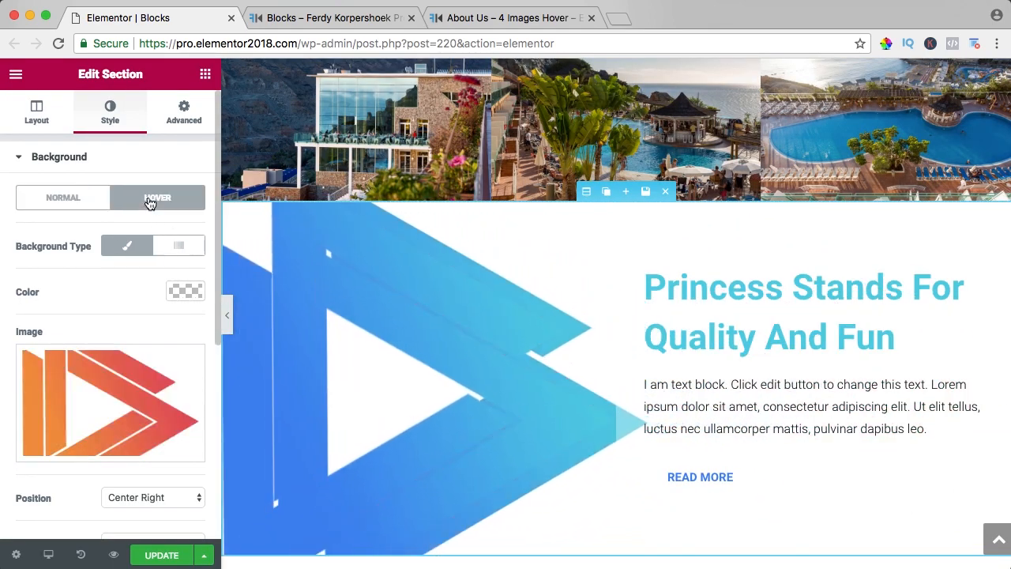
{"action": "left_click", "coordinate": [99, 405]}
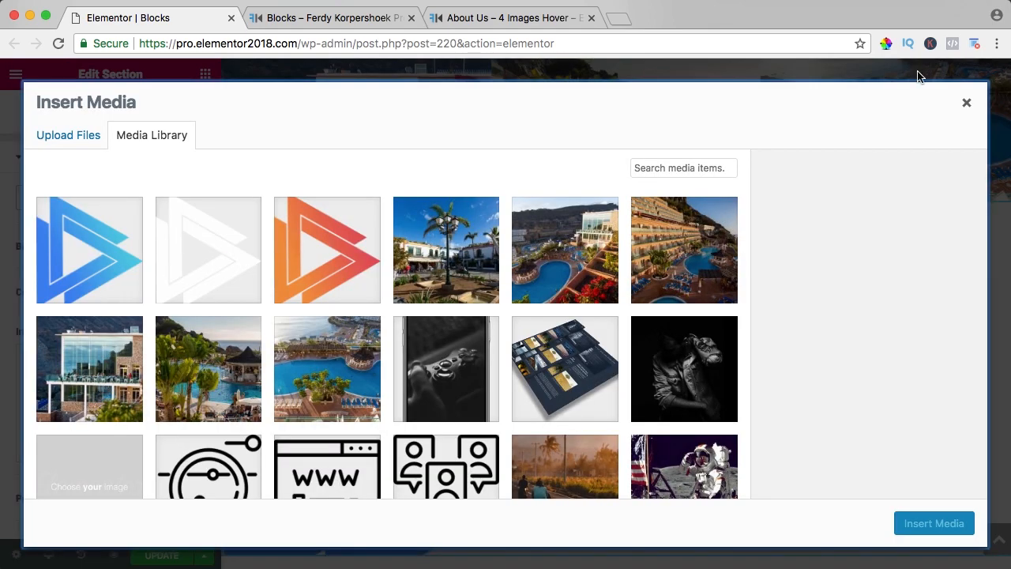
{"action": "left_click", "coordinate": [967, 103]}
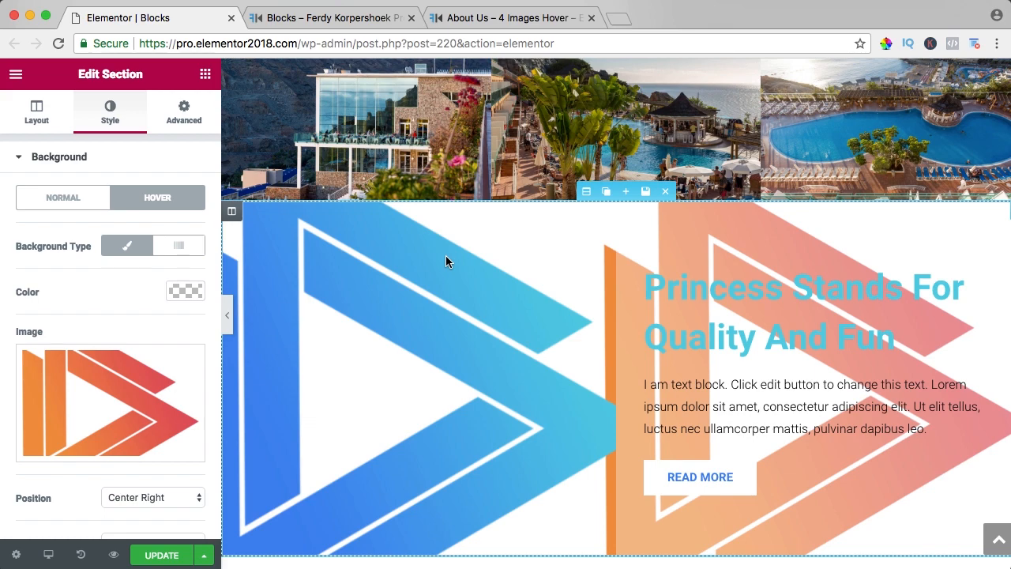
{"action": "left_click", "coordinate": [154, 378]}
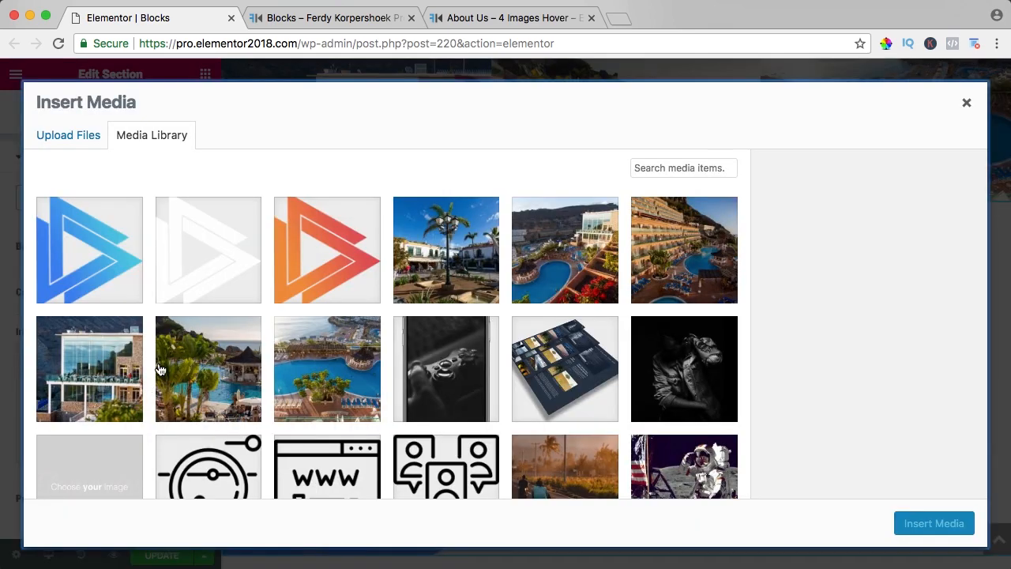
{"action": "left_click", "coordinate": [300, 267]}
{"action": "left_click", "coordinate": [123, 265]}
{"action": "left_click", "coordinate": [933, 522]}
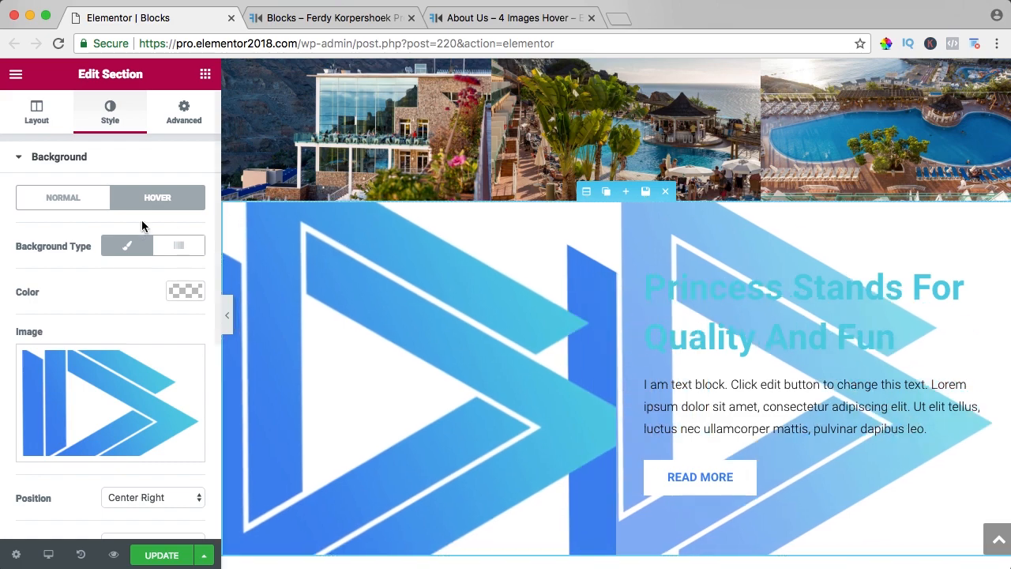
Replace the section's normal background image with the white logo, Logo-1.png, from the media library
{"action": "left_click", "coordinate": [83, 201]}
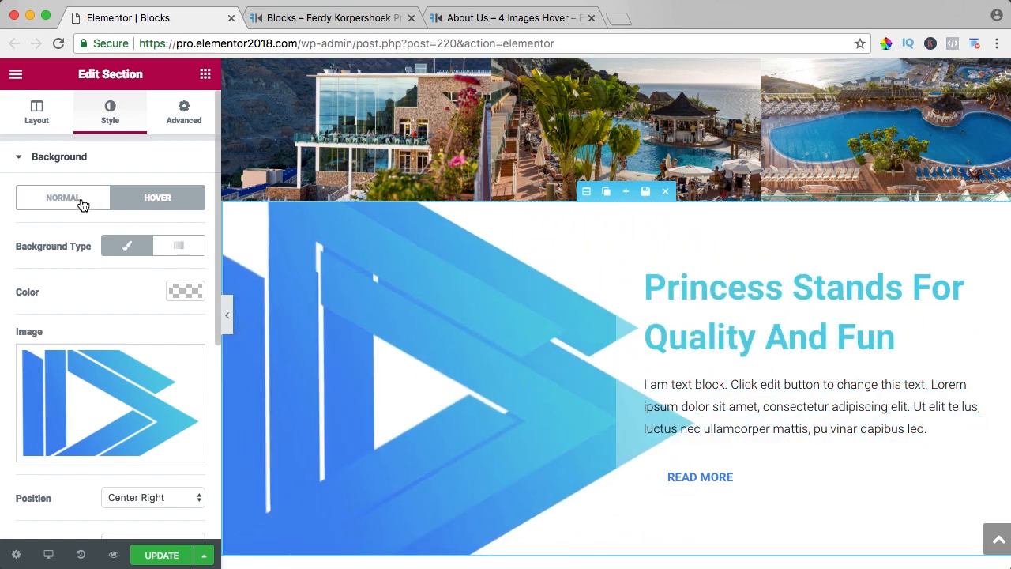
{"action": "left_click", "coordinate": [96, 390]}
{"action": "left_click", "coordinate": [241, 262]}
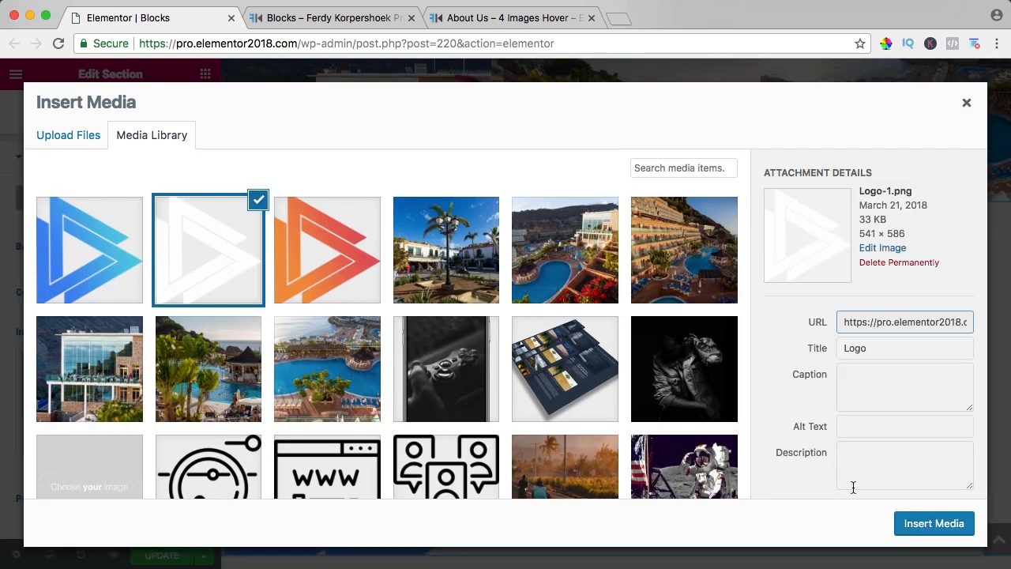
{"action": "left_click", "coordinate": [903, 523]}
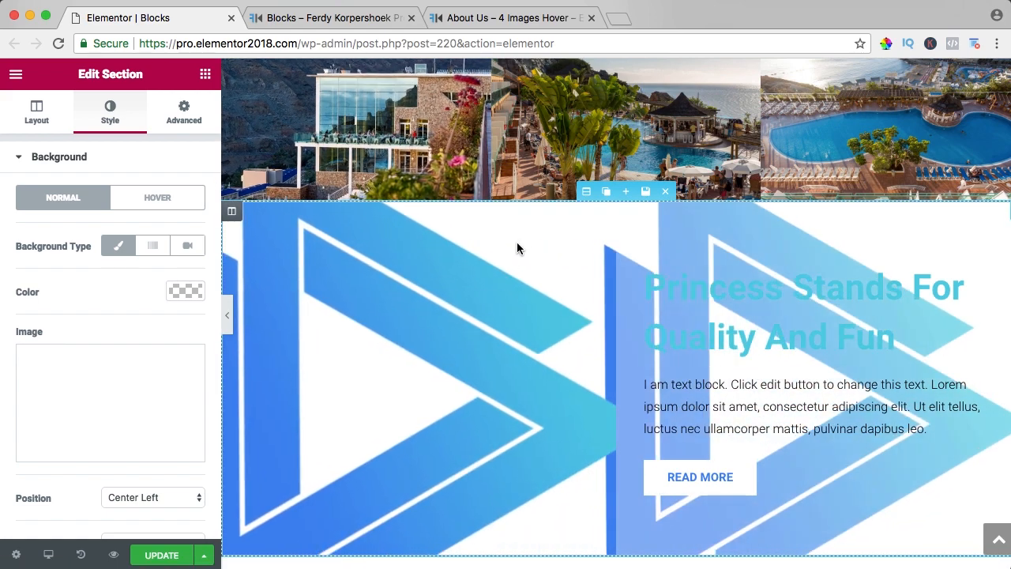
{"action": "scroll", "coordinate": [506, 292], "scroll_direction": "down", "scroll_amount": 5}
{"action": "scroll", "coordinate": [505, 292], "scroll_direction": "up", "scroll_amount": 2}
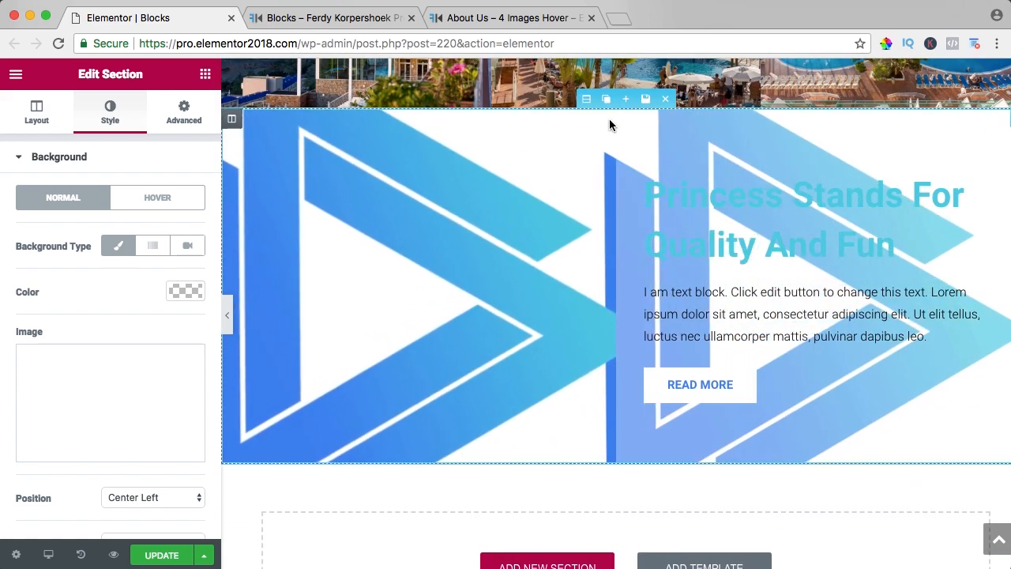
Make the call-to-action content's white hover background color more opaque and update the page
{"action": "left_click", "coordinate": [708, 187]}
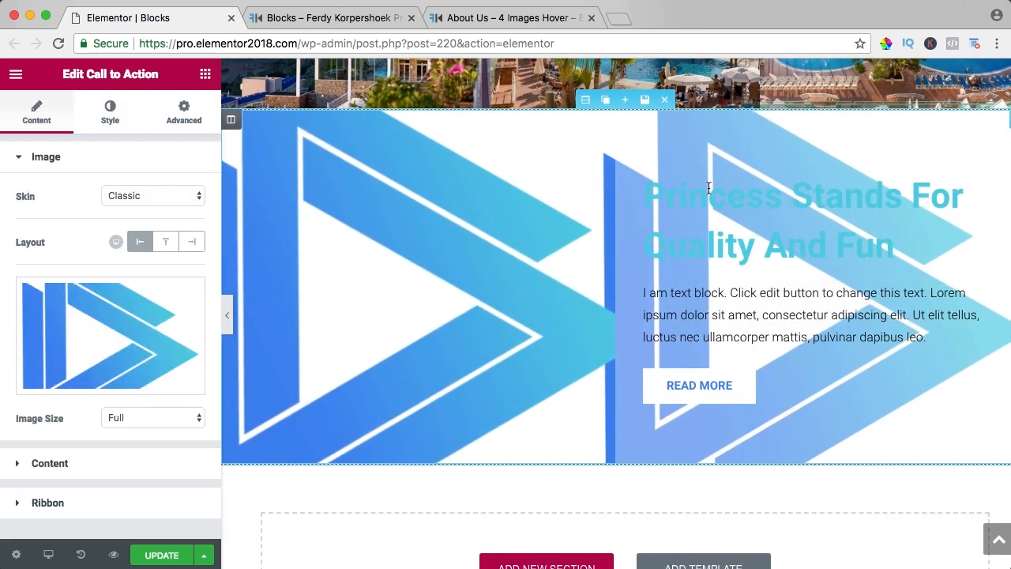
{"action": "left_click", "coordinate": [103, 117]}
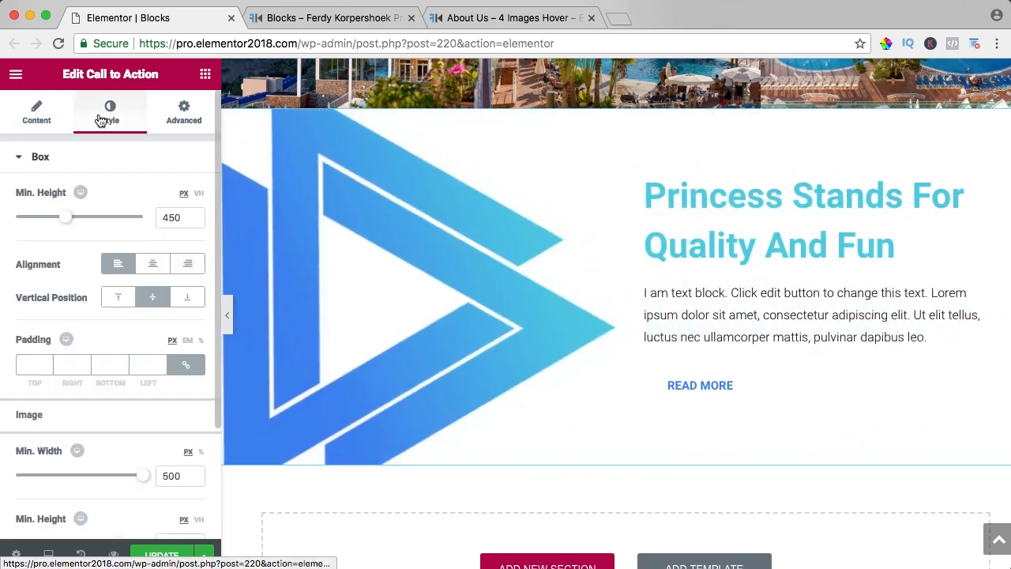
{"action": "left_click", "coordinate": [29, 161]}
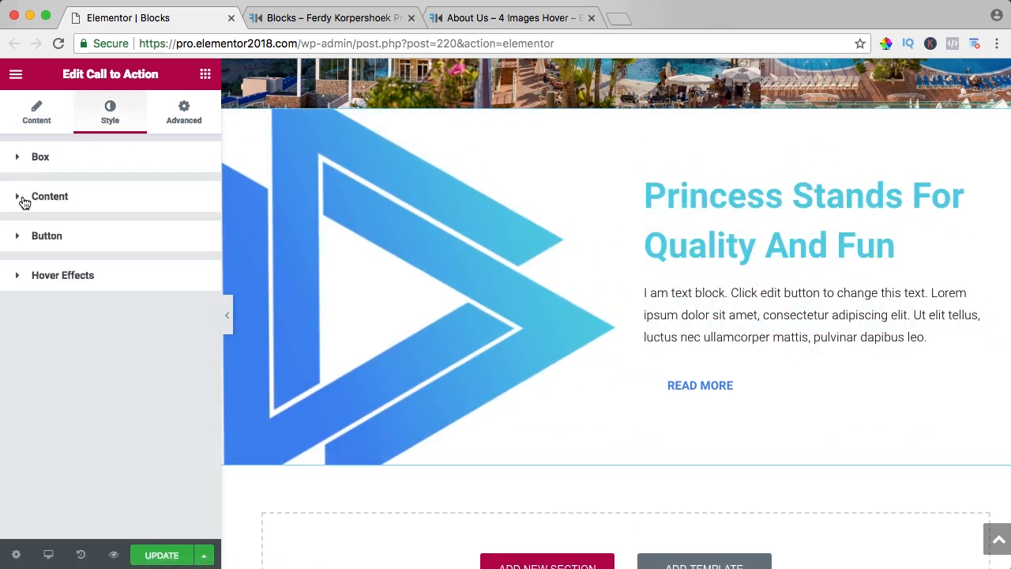
{"action": "left_click", "coordinate": [24, 199]}
{"action": "scroll", "coordinate": [86, 229], "scroll_direction": "down", "scroll_amount": 5}
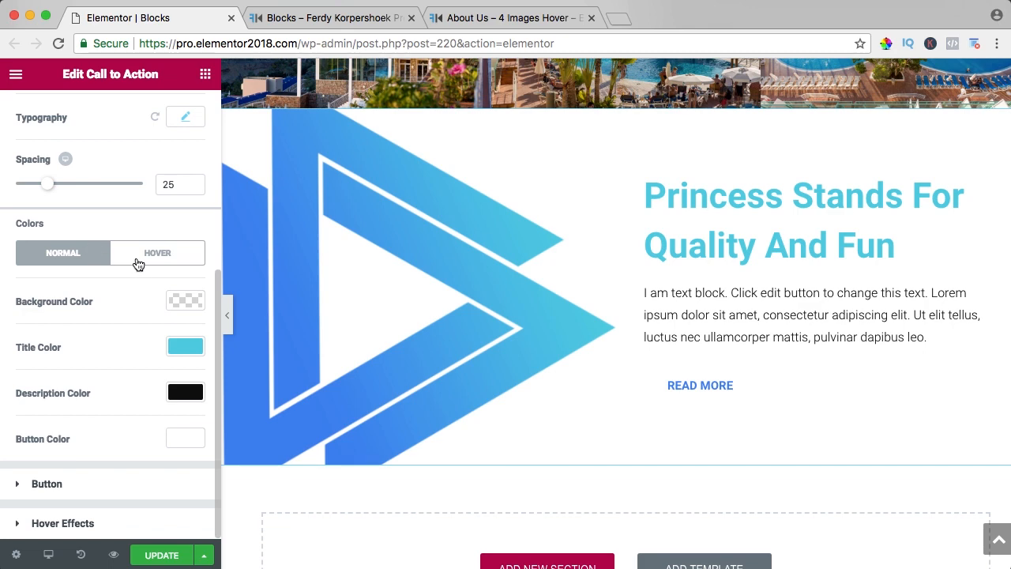
{"action": "left_click", "coordinate": [138, 261]}
{"action": "left_click", "coordinate": [185, 301]}
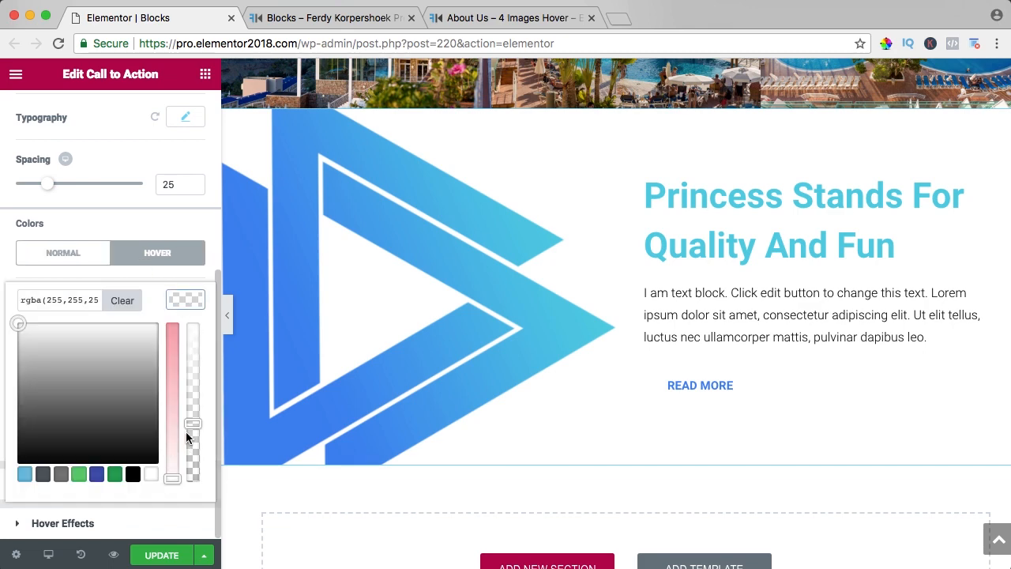
{"action": "left_click_drag", "start_coordinate": [192, 424], "coordinate": [193, 379]}
{"action": "mouse_move", "coordinate": [494, 293]}
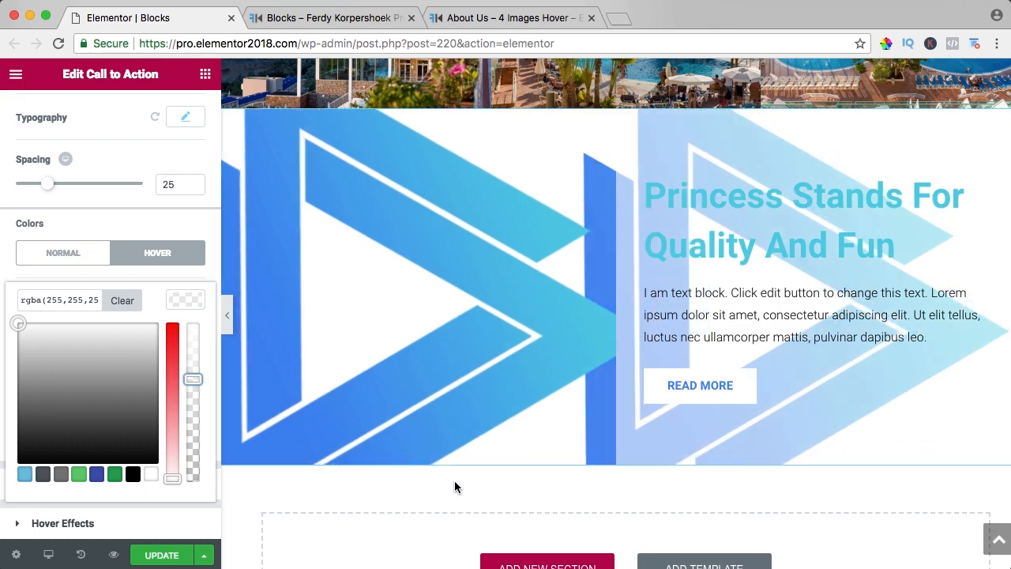
{"action": "left_click", "coordinate": [158, 555]}
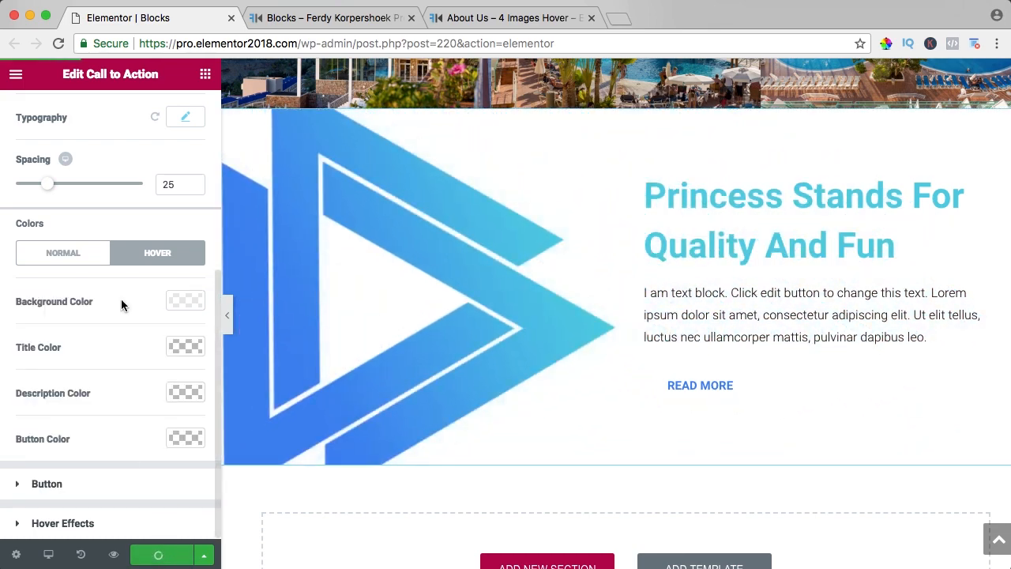
Examine the page preview in the other browser tab, enlarging a gallery photo and checking the call-to-action section's hover effects
{"action": "key", "text": "ctrl+Tab"}
{"action": "scroll", "coordinate": [399, 162], "scroll_direction": "down", "scroll_amount": 3}
{"action": "scroll", "coordinate": [400, 162], "scroll_direction": "down", "scroll_amount": 7}
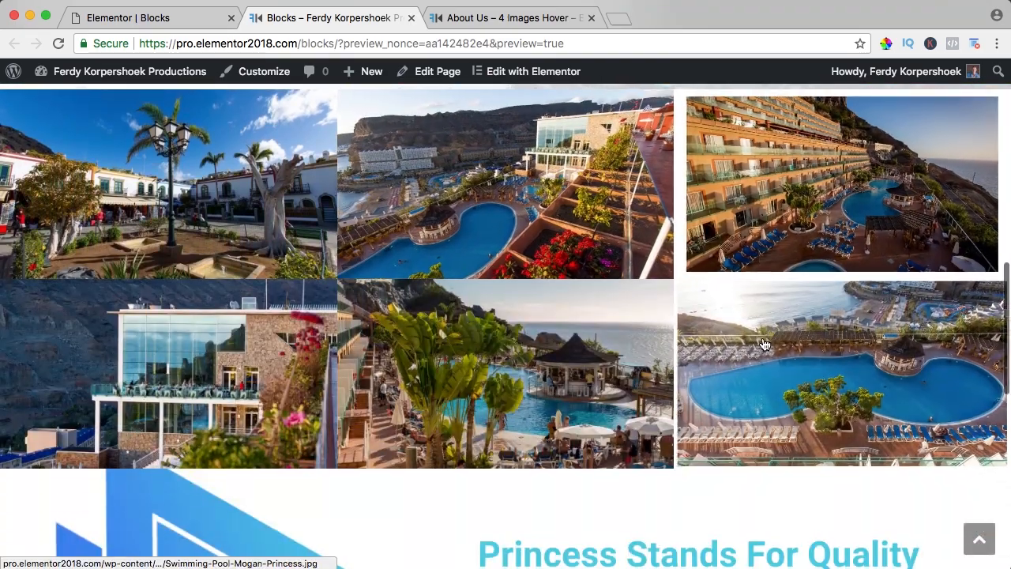
{"action": "scroll", "coordinate": [477, 229], "scroll_direction": "down", "scroll_amount": 2}
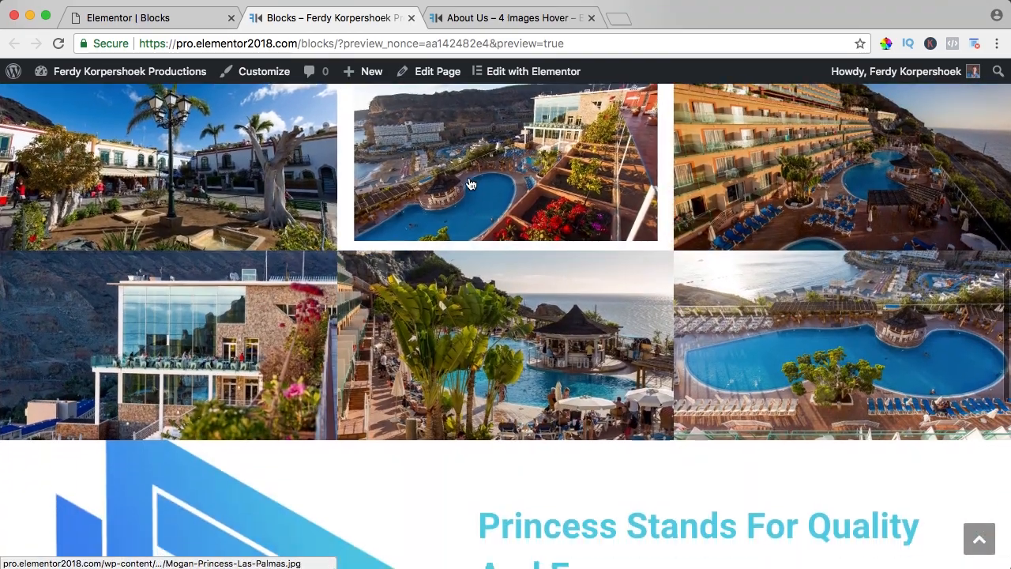
{"action": "left_click", "coordinate": [470, 183]}
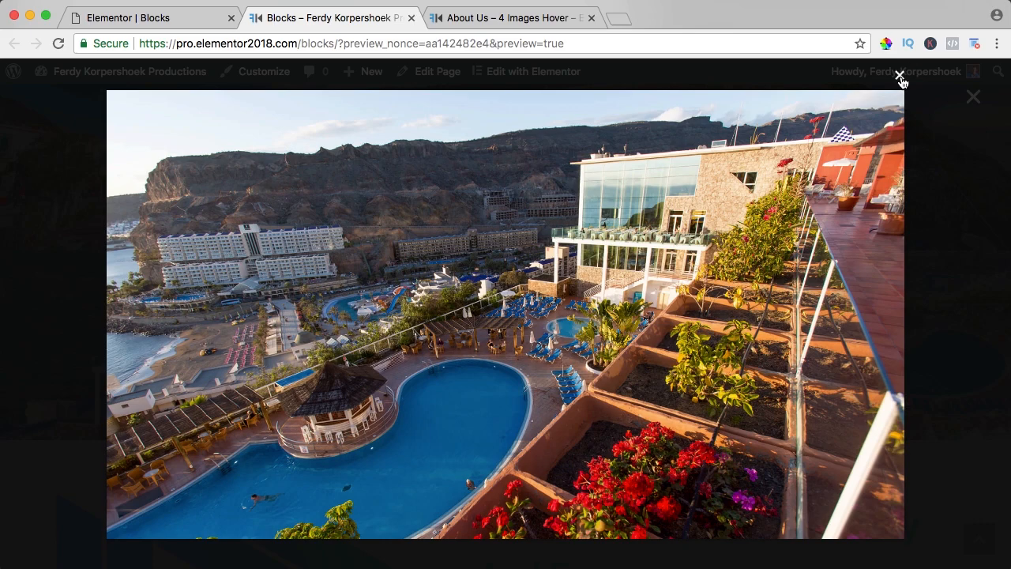
{"action": "left_click", "coordinate": [899, 77]}
{"action": "scroll", "coordinate": [587, 236], "scroll_direction": "down", "scroll_amount": 4}
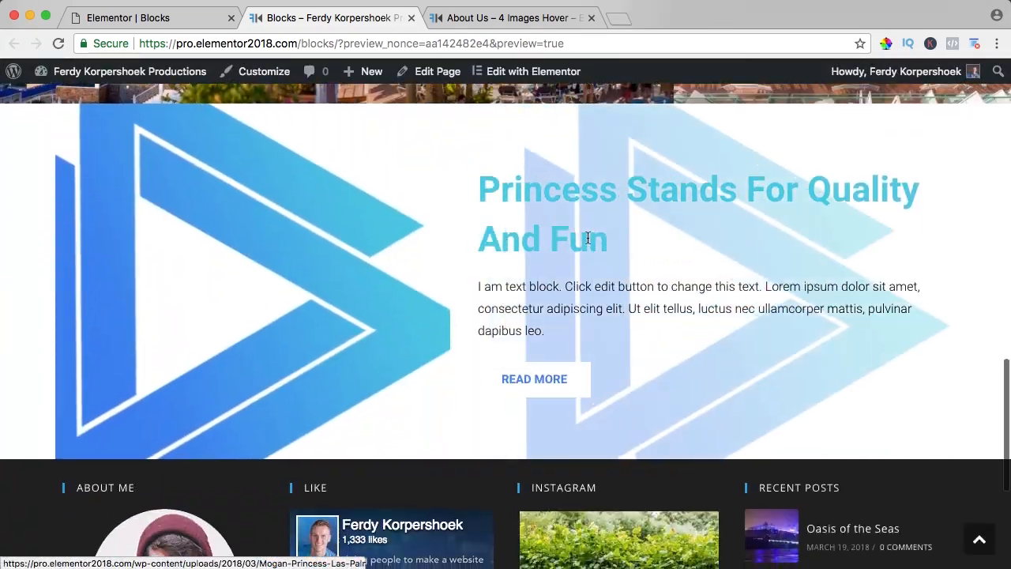
{"action": "scroll", "coordinate": [375, 175], "scroll_direction": "down", "scroll_amount": 1}
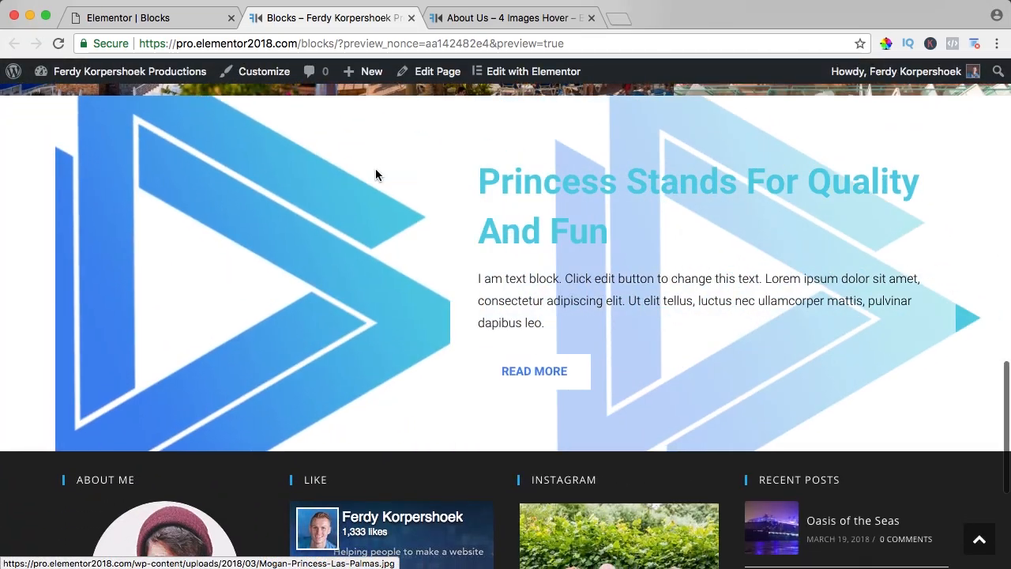
{"action": "scroll", "coordinate": [375, 172], "scroll_direction": "up", "scroll_amount": 2}
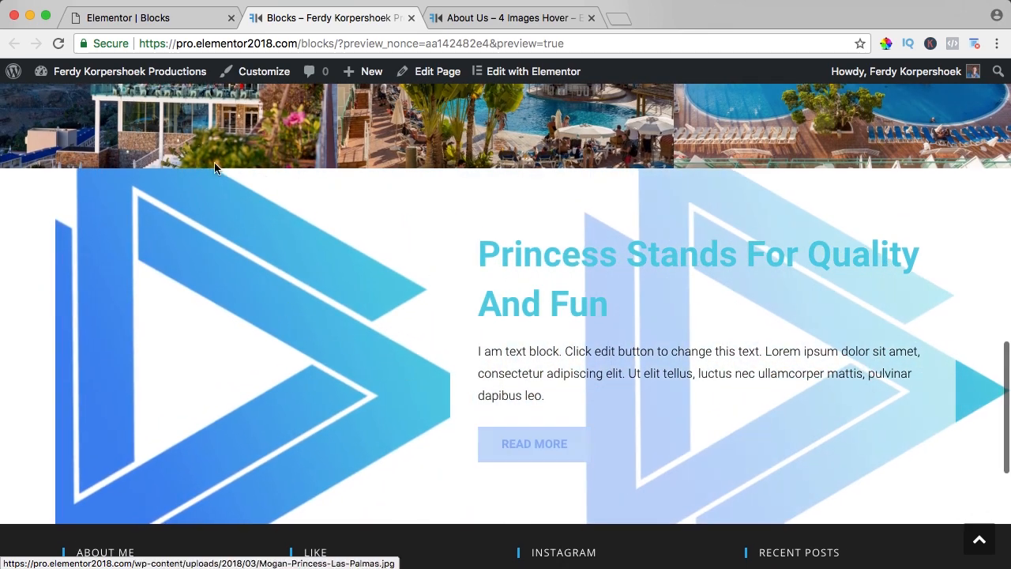
Return to the editor, review the call-to-action widget's content settings and slightly lower the box's minimum height
{"action": "left_click", "coordinate": [179, 24]}
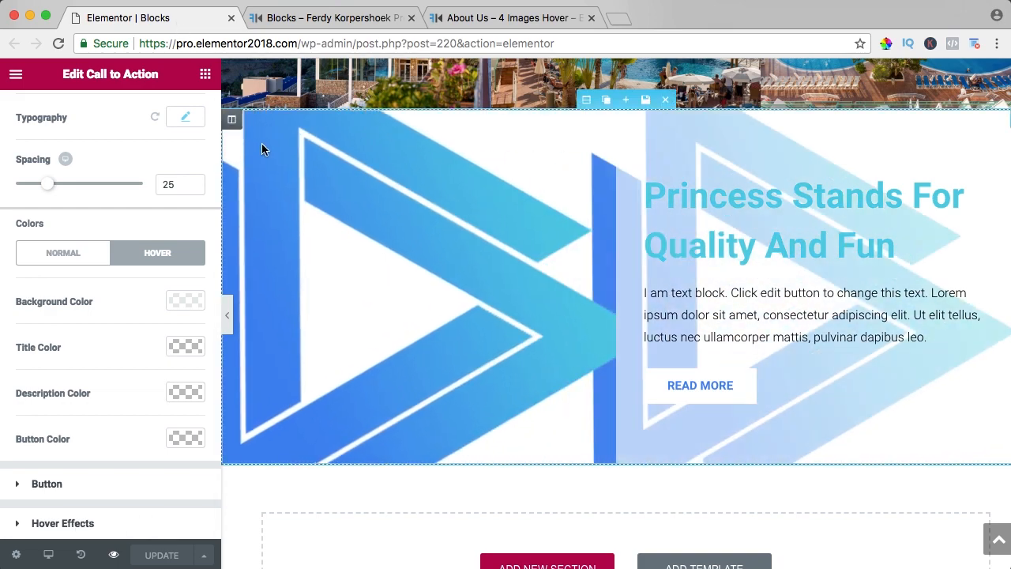
{"action": "scroll", "coordinate": [903, 190], "scroll_direction": "up", "scroll_amount": 3}
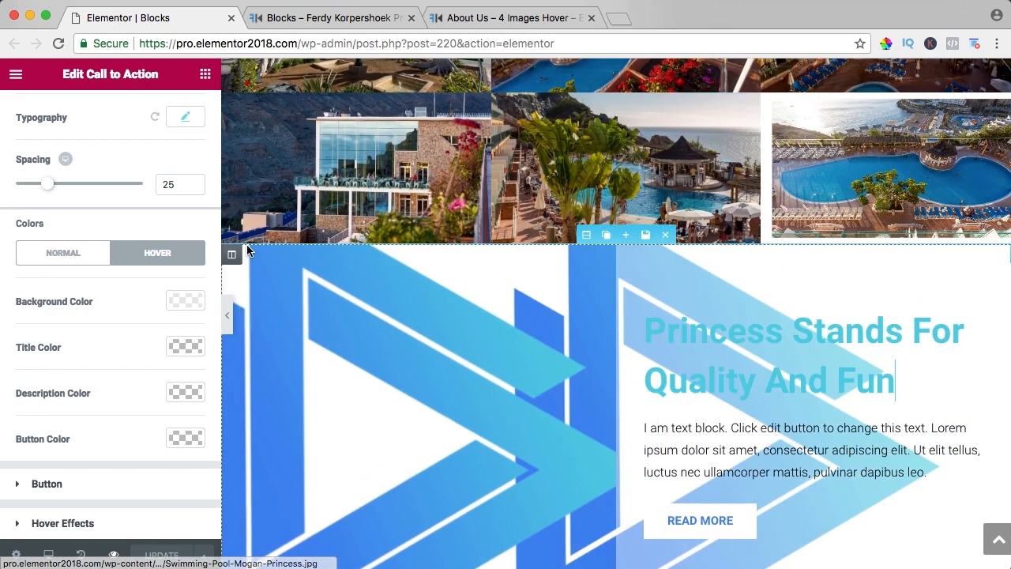
{"action": "scroll", "coordinate": [102, 147], "scroll_direction": "up", "scroll_amount": 5}
{"action": "left_click", "coordinate": [34, 110]}
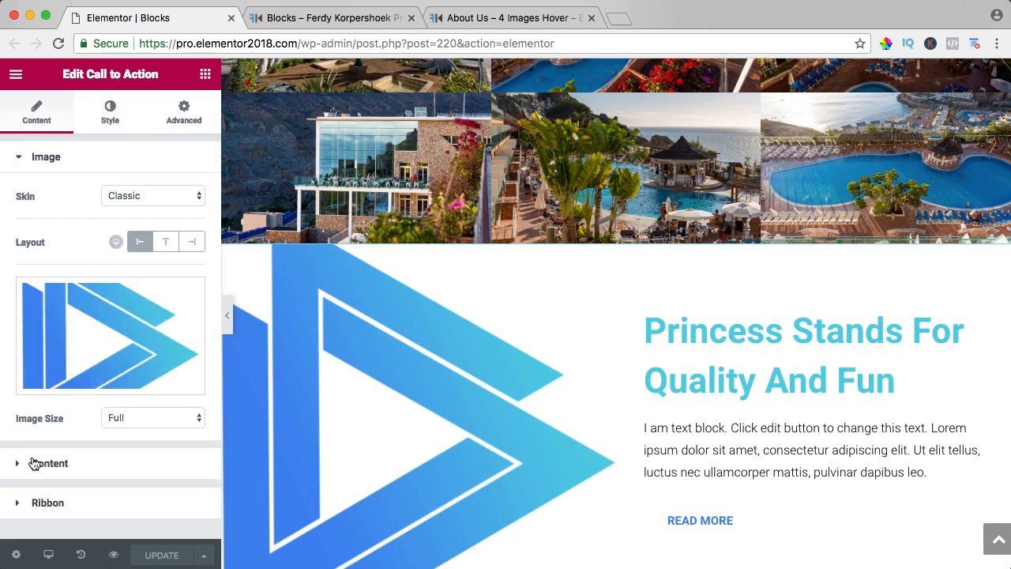
{"action": "left_click", "coordinate": [32, 461]}
{"action": "scroll", "coordinate": [60, 421], "scroll_direction": "down", "scroll_amount": 2}
{"action": "scroll", "coordinate": [73, 337], "scroll_direction": "up", "scroll_amount": 2}
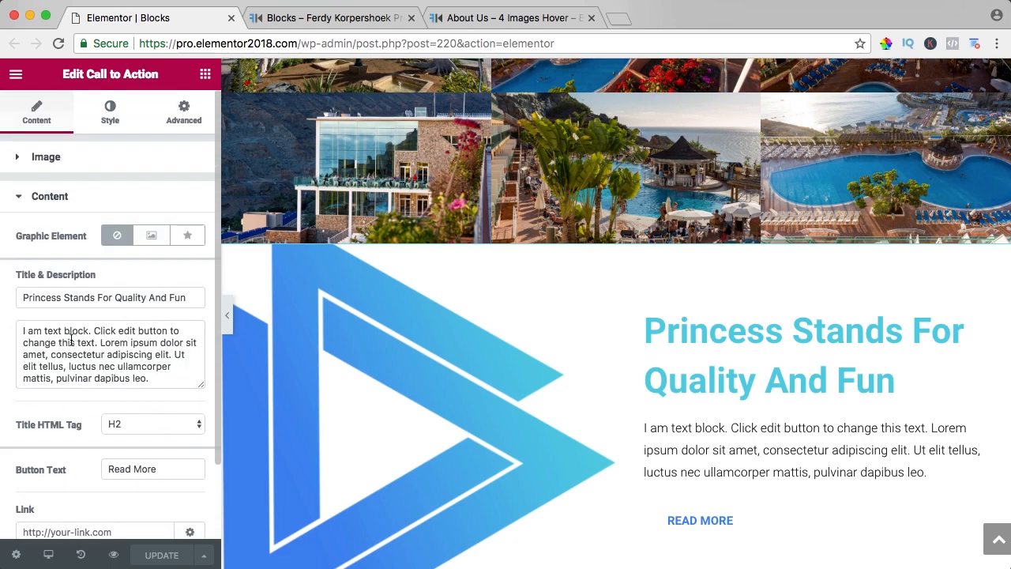
{"action": "left_click", "coordinate": [109, 114]}
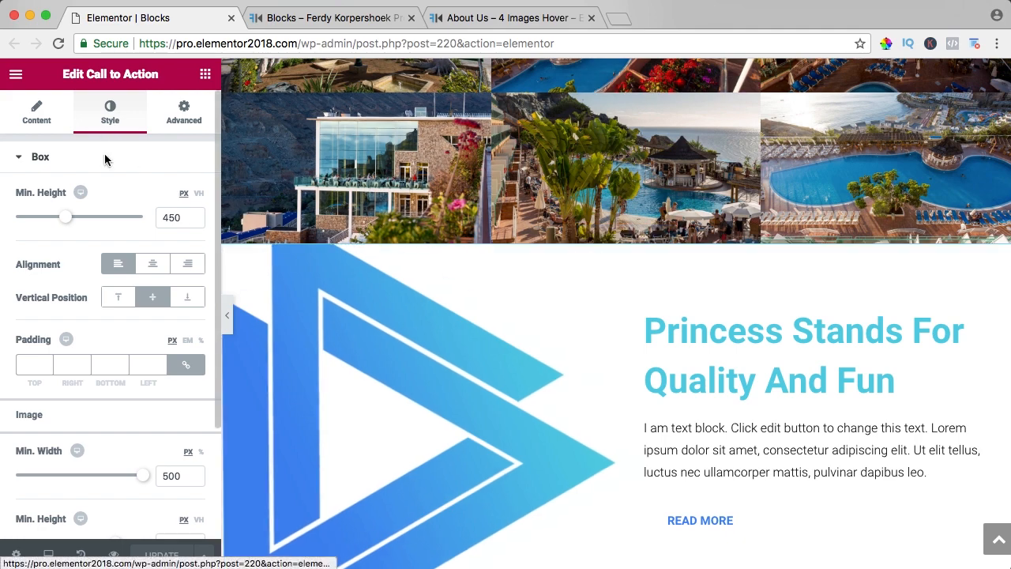
{"action": "mouse_move", "coordinate": [64, 221]}
{"action": "left_mouse_down"}
{"action": "mouse_move", "coordinate": [21, 223]}
{"action": "mouse_move", "coordinate": [110, 221]}
{"action": "mouse_move", "coordinate": [57, 221]}
{"action": "left_mouse_up"}
Open the template library from the empty area below the call-to-action and filter its blocks by the Contact category
{"action": "scroll", "coordinate": [610, 299], "scroll_direction": "down", "scroll_amount": 3}
{"action": "scroll", "coordinate": [610, 299], "scroll_direction": "down", "scroll_amount": 2}
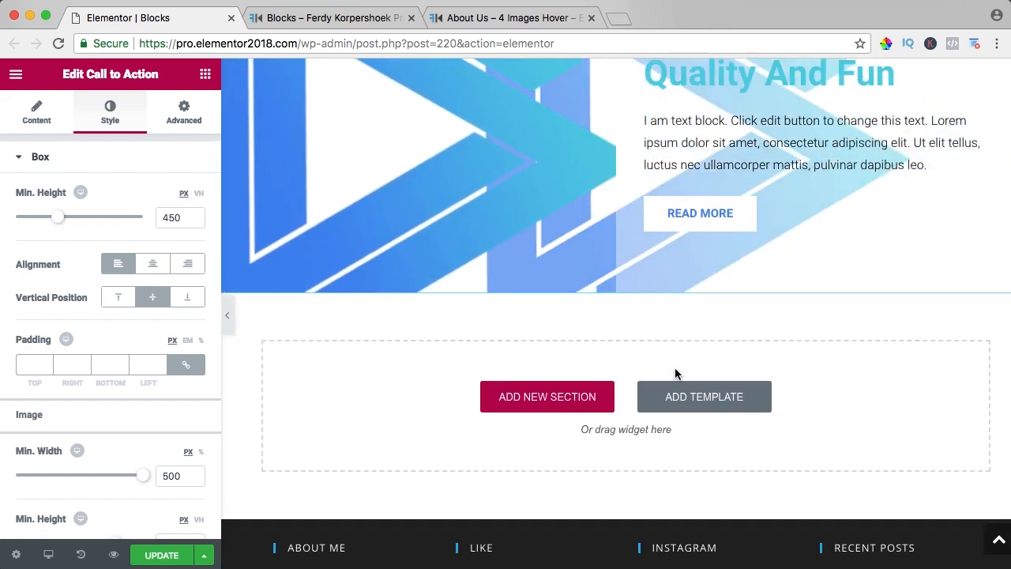
{"action": "left_click", "coordinate": [686, 395]}
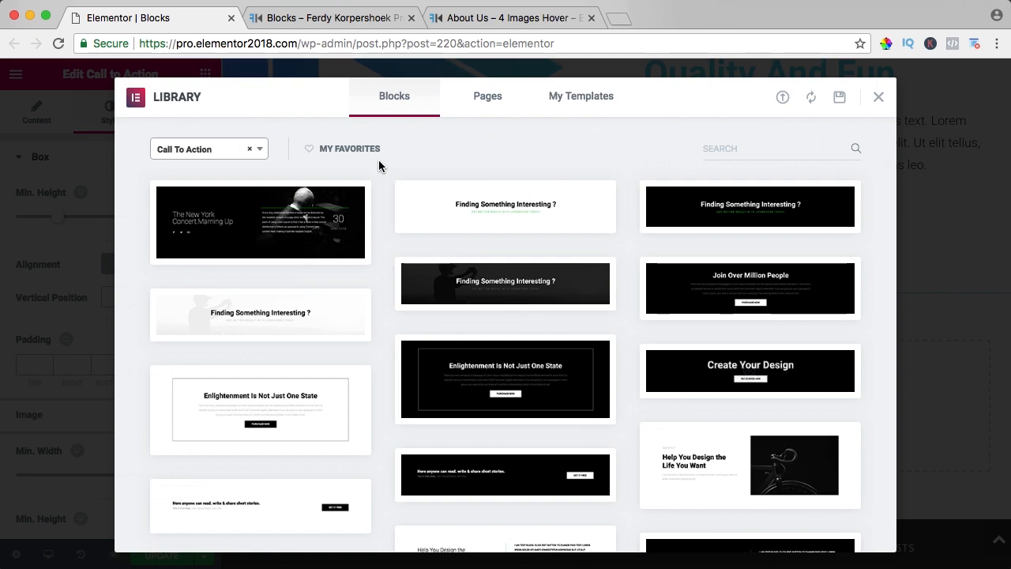
{"action": "left_click", "coordinate": [249, 152]}
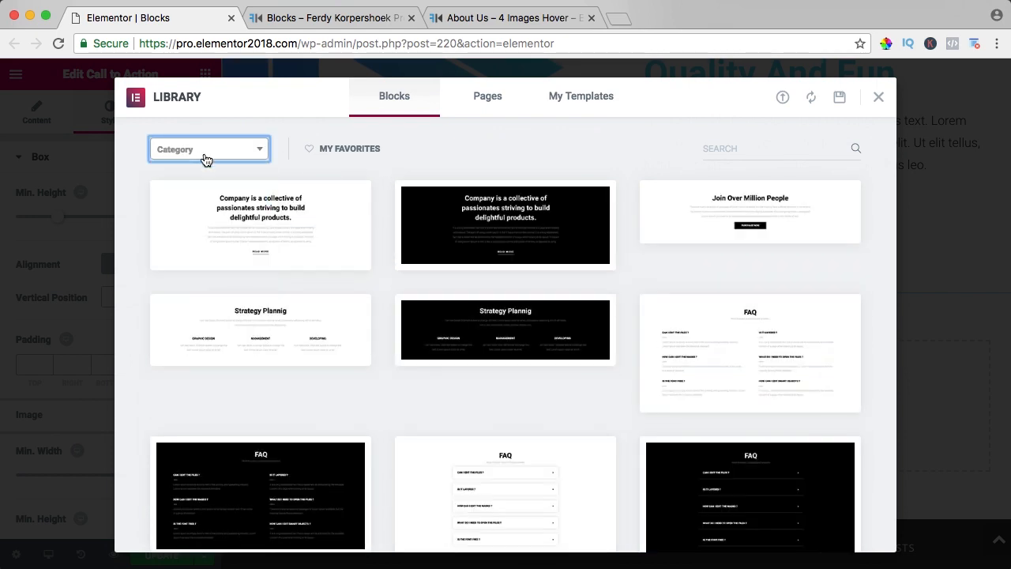
{"action": "left_click", "coordinate": [203, 155]}
{"action": "scroll", "coordinate": [208, 261], "scroll_direction": "down", "scroll_amount": 1}
{"action": "scroll", "coordinate": [203, 253], "scroll_direction": "down", "scroll_amount": 2}
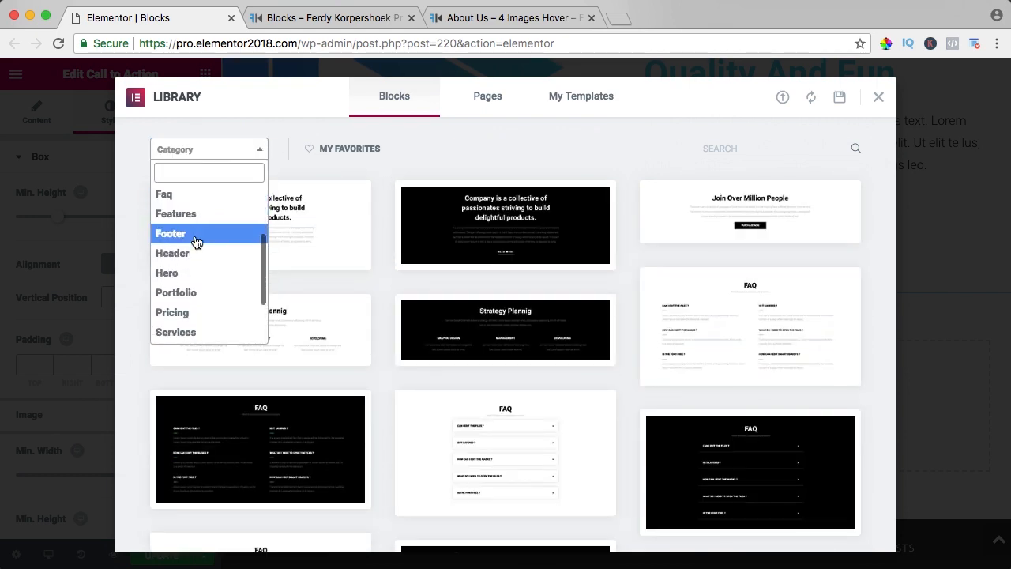
{"action": "scroll", "coordinate": [196, 242], "scroll_direction": "down", "scroll_amount": 3}
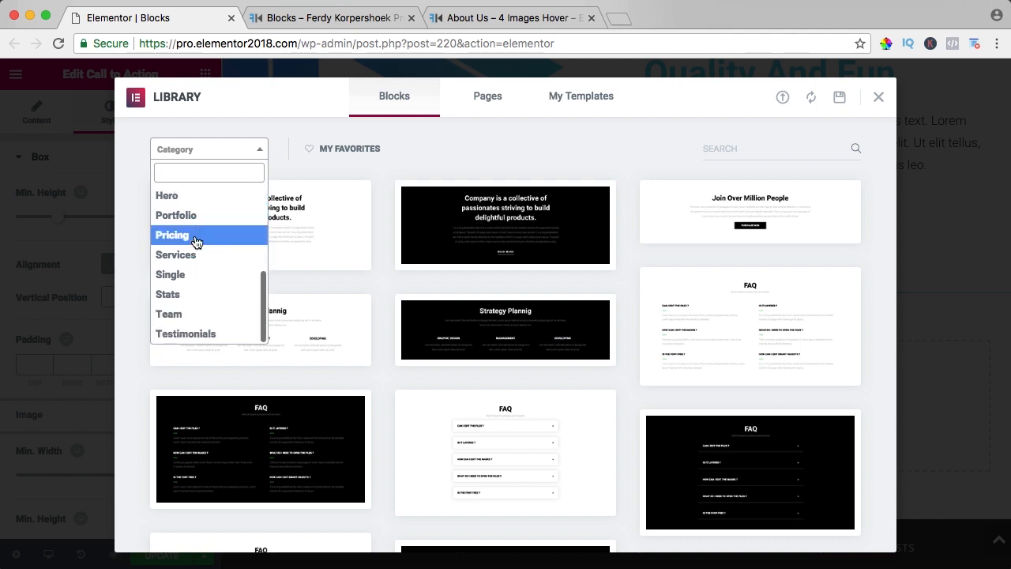
{"action": "scroll", "coordinate": [197, 282], "scroll_direction": "up", "scroll_amount": 3}
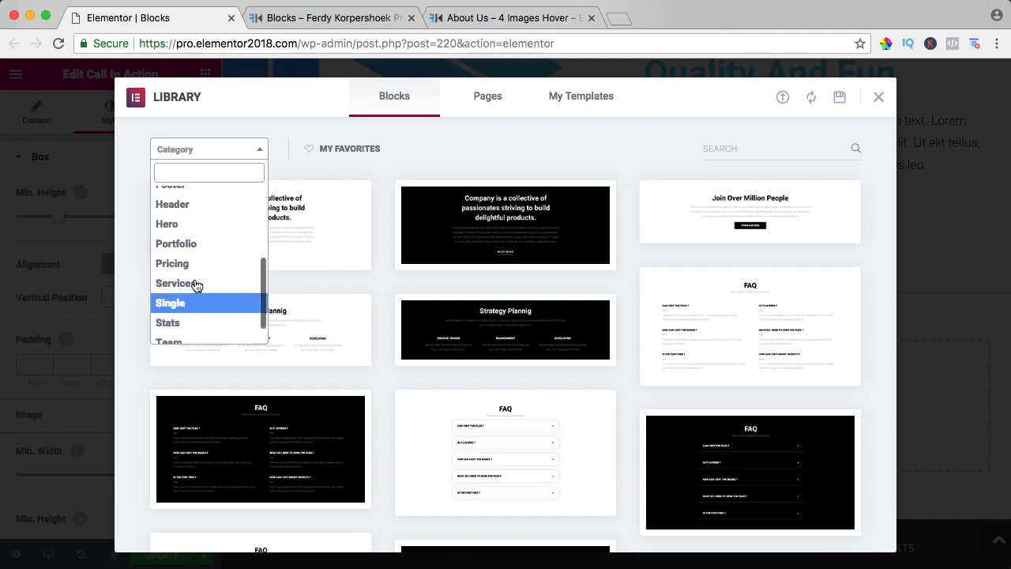
{"action": "scroll", "coordinate": [197, 283], "scroll_direction": "up", "scroll_amount": 3}
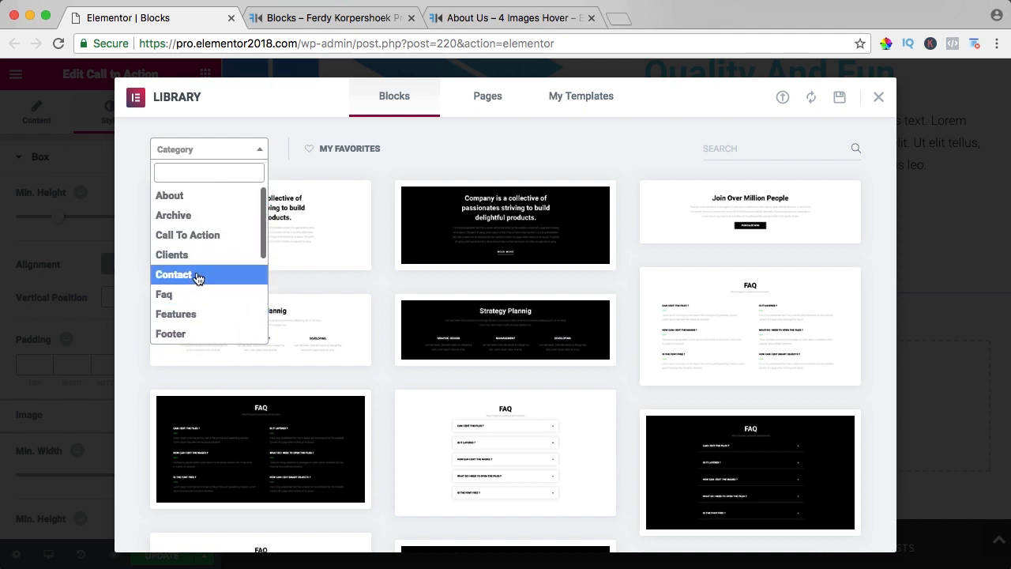
{"action": "left_click", "coordinate": [194, 275]}
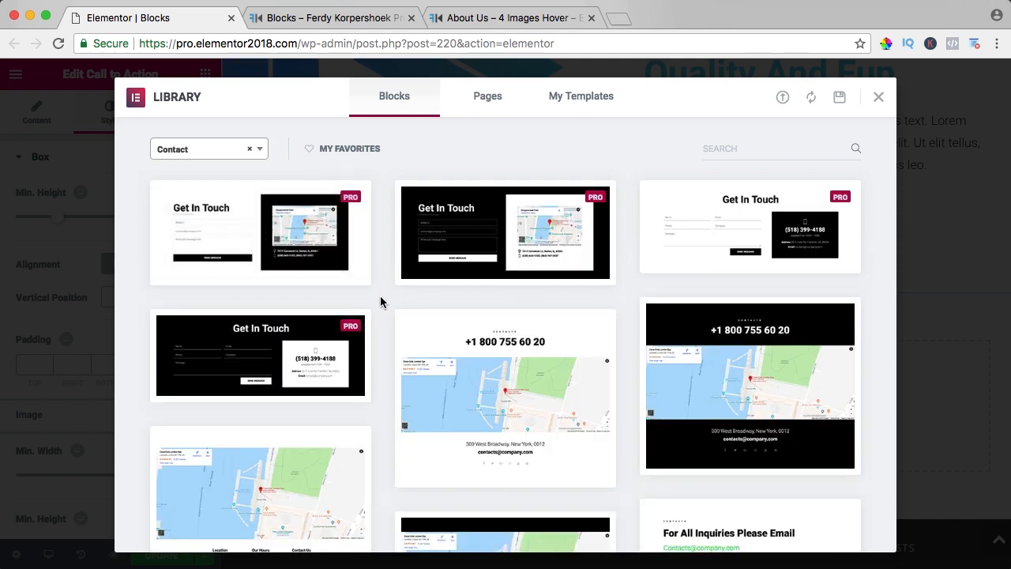
Insert the light "For All Inquiries Please Email" contact block with a map and stretch its section to full width
{"action": "scroll", "coordinate": [380, 300], "scroll_direction": "down", "scroll_amount": 8}
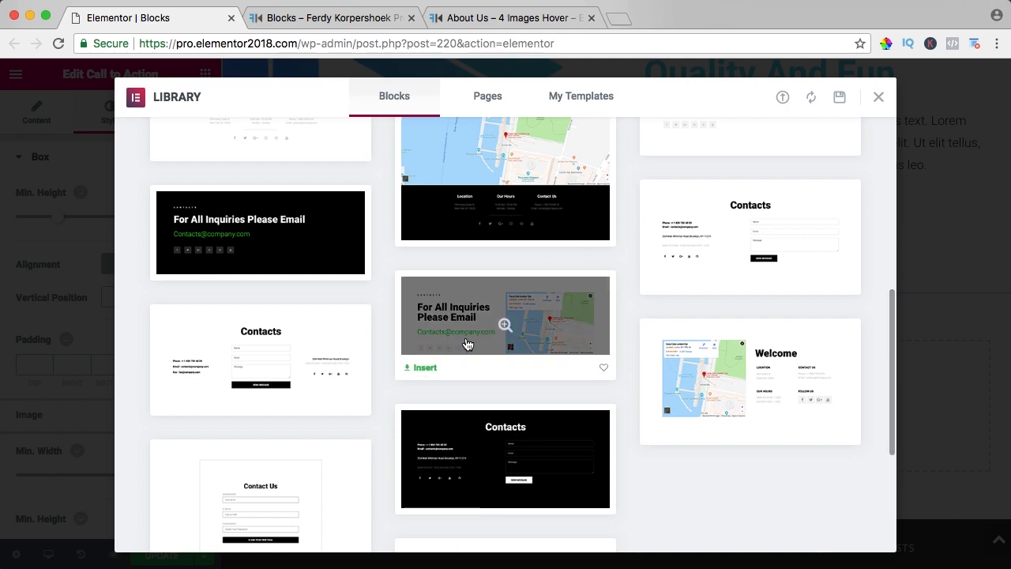
{"action": "left_click", "coordinate": [425, 368]}
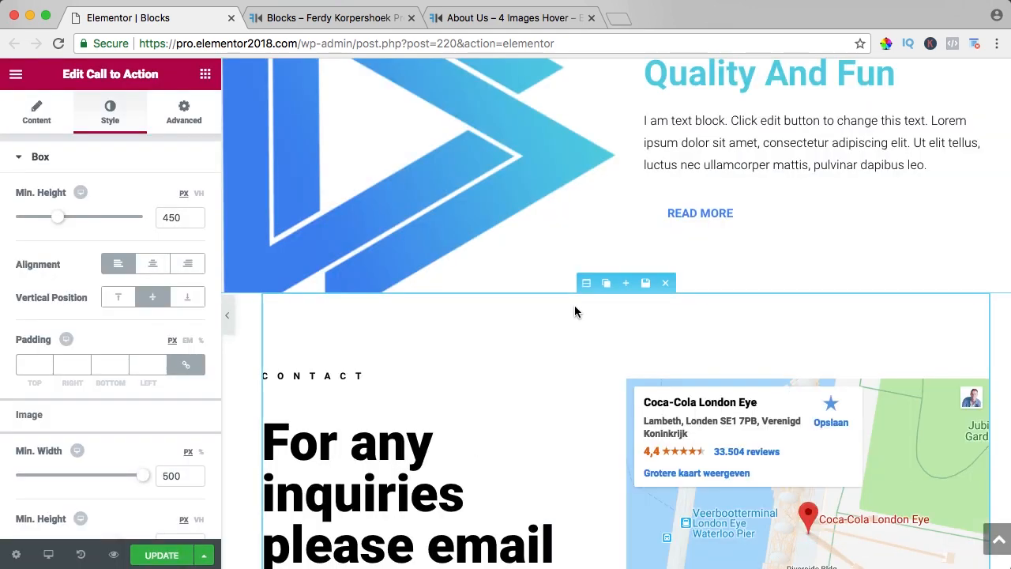
{"action": "left_click", "coordinate": [589, 283]}
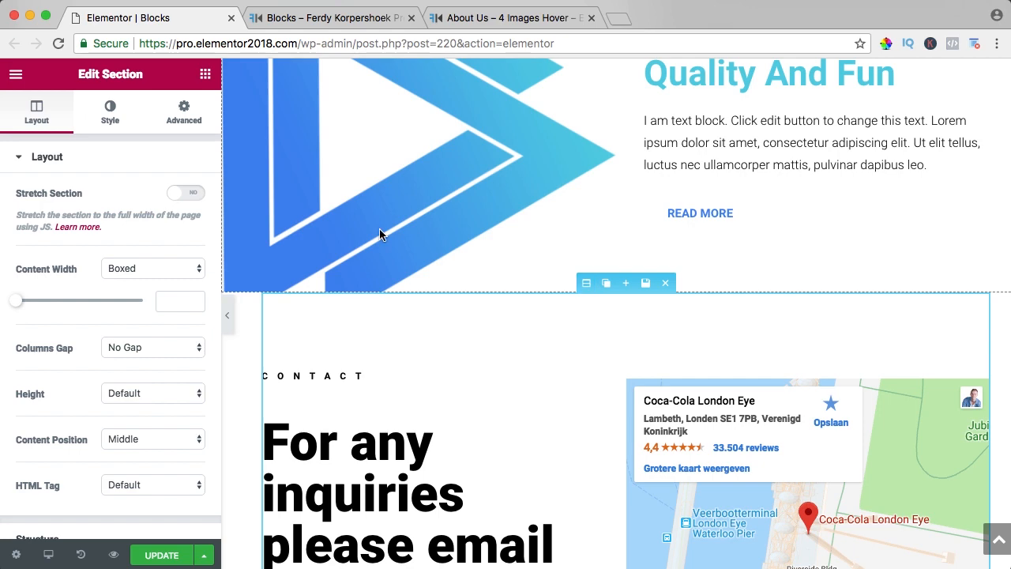
{"action": "left_click", "coordinate": [185, 193]}
Give the contact section a classic background using the image Mogan-Princess-Swimming-Pool.jpg from the media library
{"action": "left_click", "coordinate": [110, 111]}
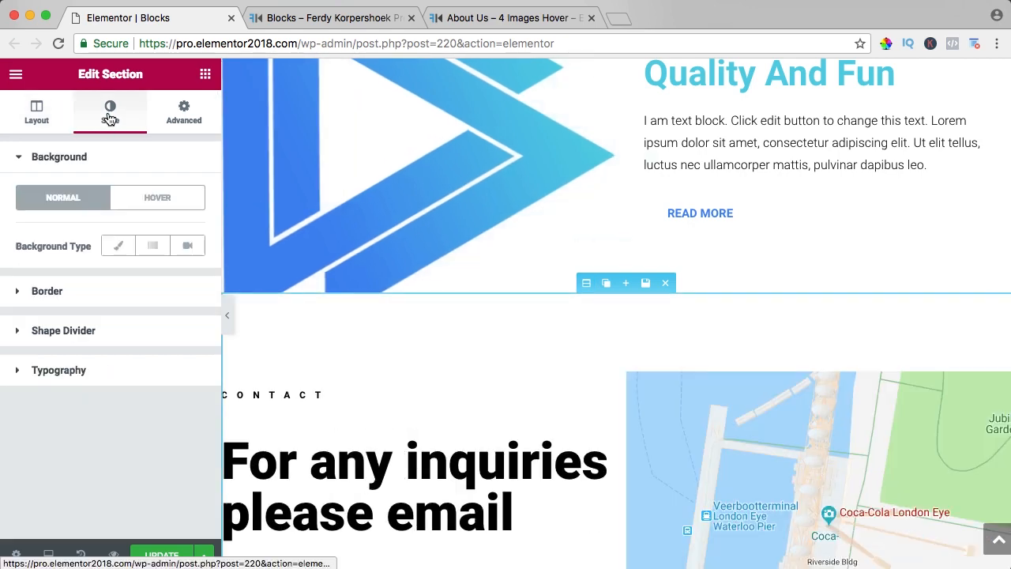
{"action": "left_click", "coordinate": [112, 249]}
{"action": "left_click", "coordinate": [110, 394]}
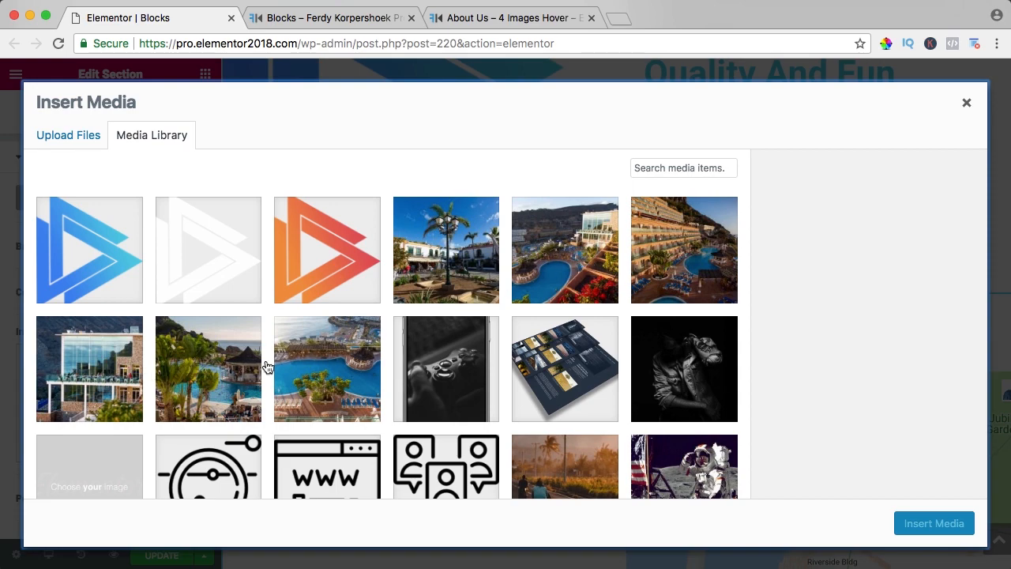
{"action": "left_click", "coordinate": [212, 372]}
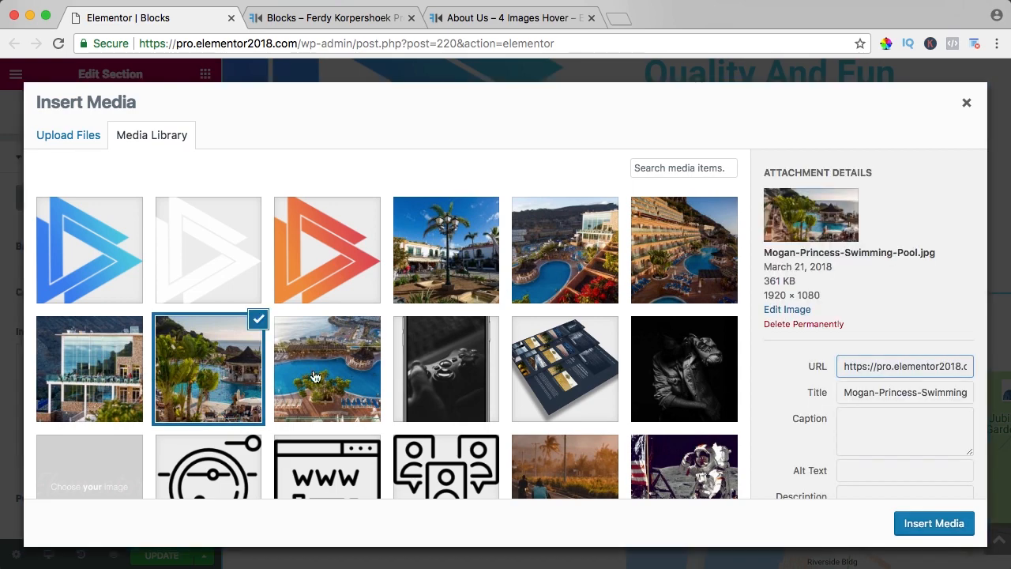
{"action": "left_click", "coordinate": [933, 522]}
Add a gradient background overlay to the contact section with #4387f7 as its first color
{"action": "mouse_move", "coordinate": [147, 378]}
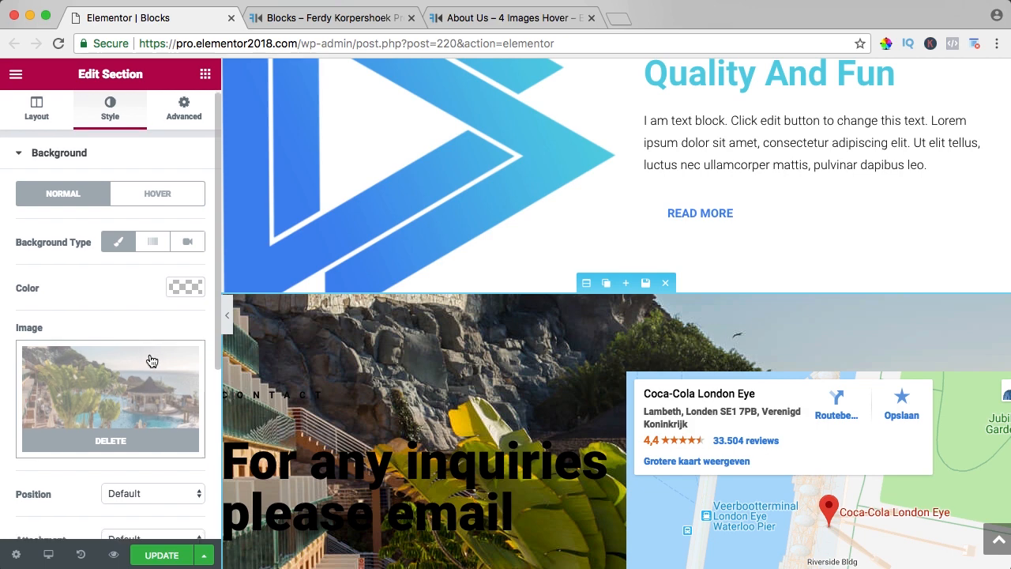
{"action": "scroll", "coordinate": [150, 360], "scroll_direction": "down", "scroll_amount": 3}
{"action": "left_click", "coordinate": [96, 405]}
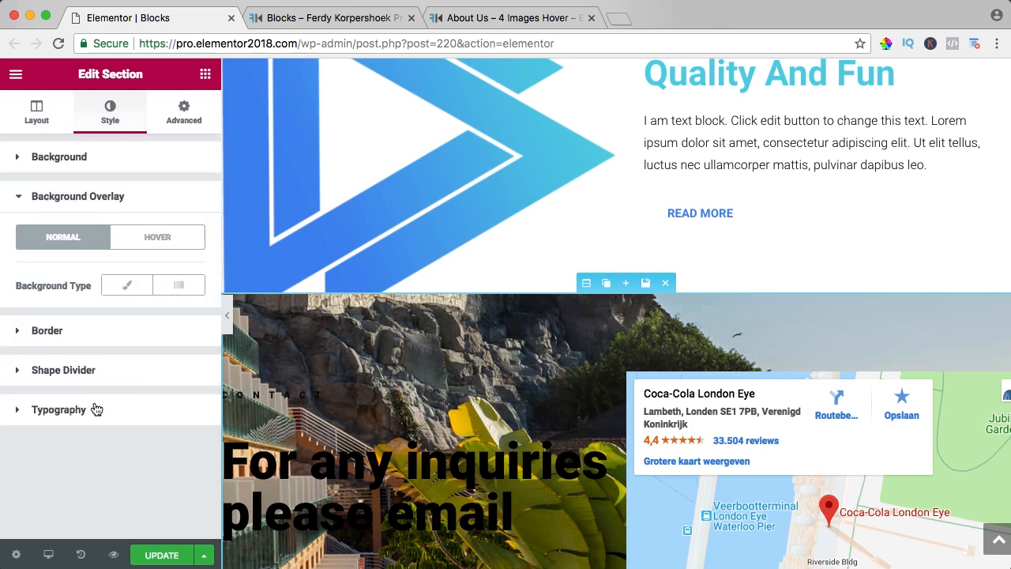
{"action": "left_click", "coordinate": [129, 286]}
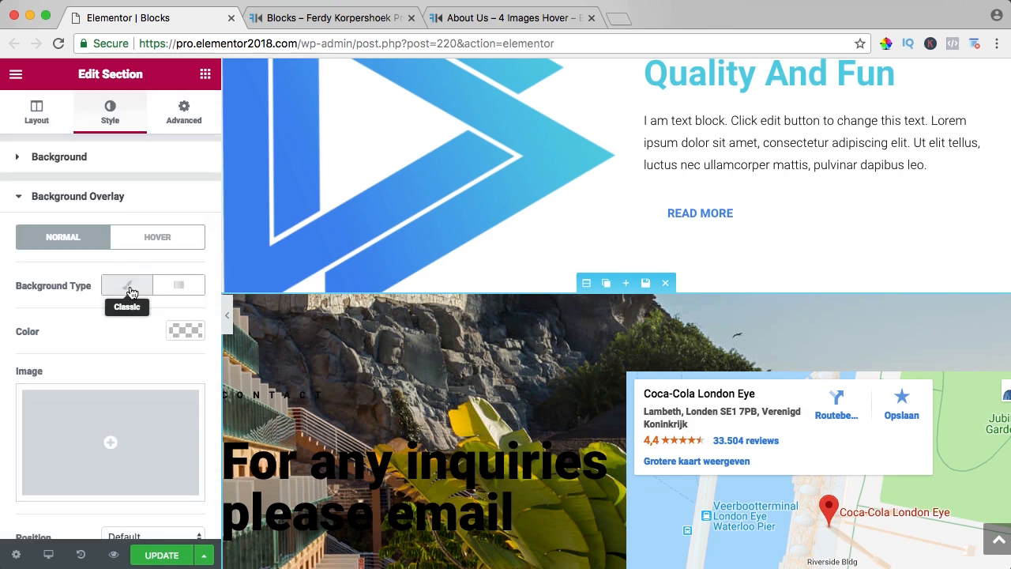
{"action": "left_click", "coordinate": [177, 292]}
{"action": "left_click", "coordinate": [184, 335]}
{"action": "key", "text": "super+v"}
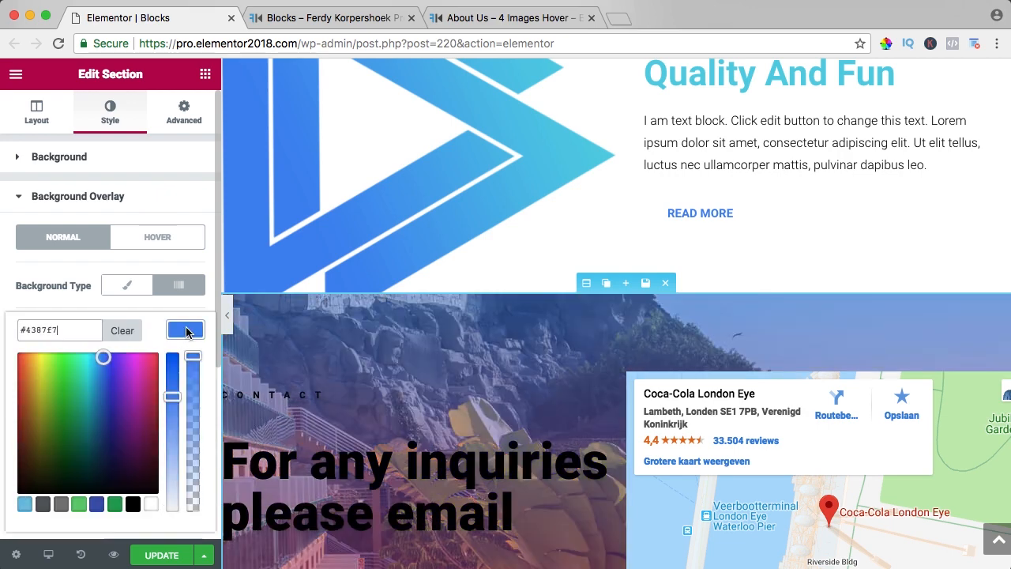
{"action": "left_click", "coordinate": [186, 332]}
Set the overlay gradient's second color to #53d0e7 and its angle to 220
{"action": "scroll", "coordinate": [188, 328], "scroll_direction": "down", "scroll_amount": 3}
{"action": "left_click", "coordinate": [186, 310]}
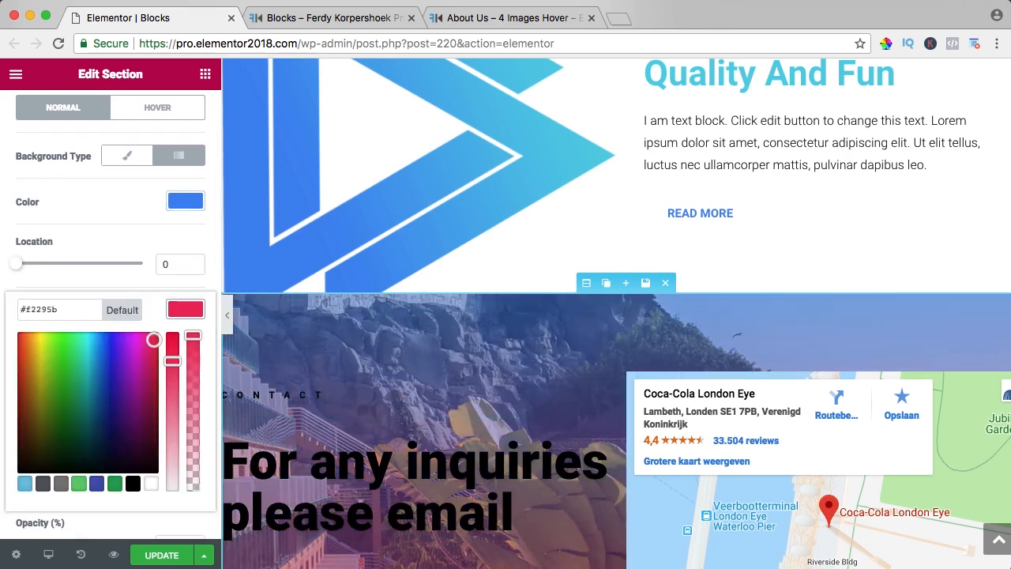
{"action": "key", "text": "super+v"}
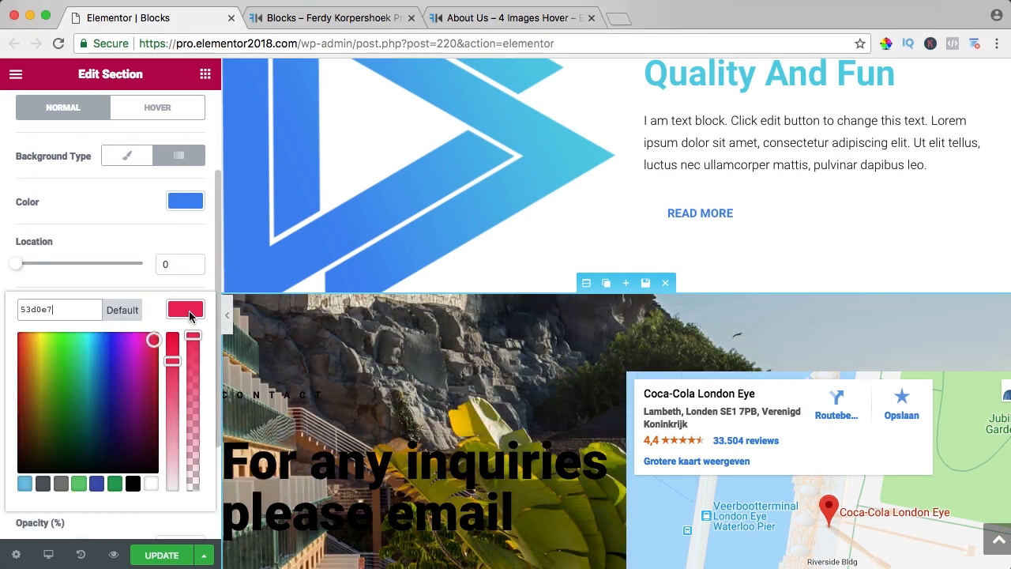
{"action": "left_click", "coordinate": [172, 313]}
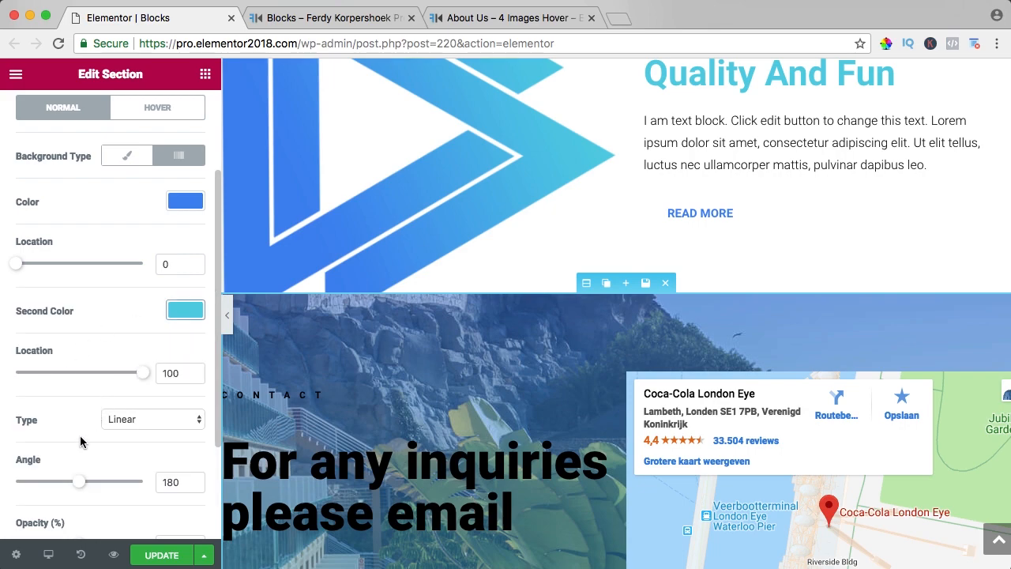
{"action": "left_click_drag", "start_coordinate": [84, 488], "coordinate": [95, 488]}
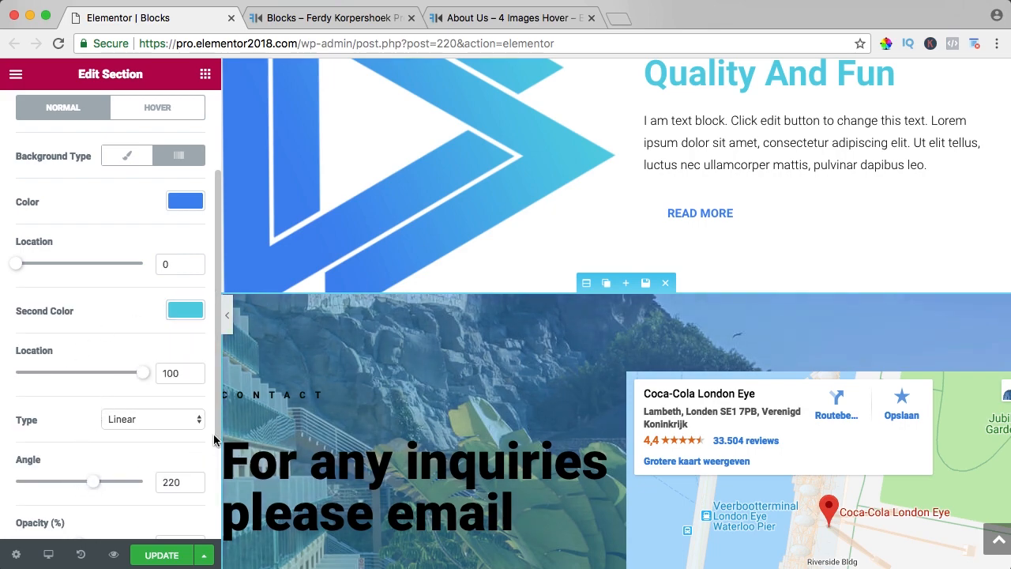
Raise the contact section's background overlay opacity to 0.88
{"action": "scroll", "coordinate": [395, 398], "scroll_direction": "down", "scroll_amount": 4}
{"action": "scroll", "coordinate": [394, 398], "scroll_direction": "up", "scroll_amount": 2}
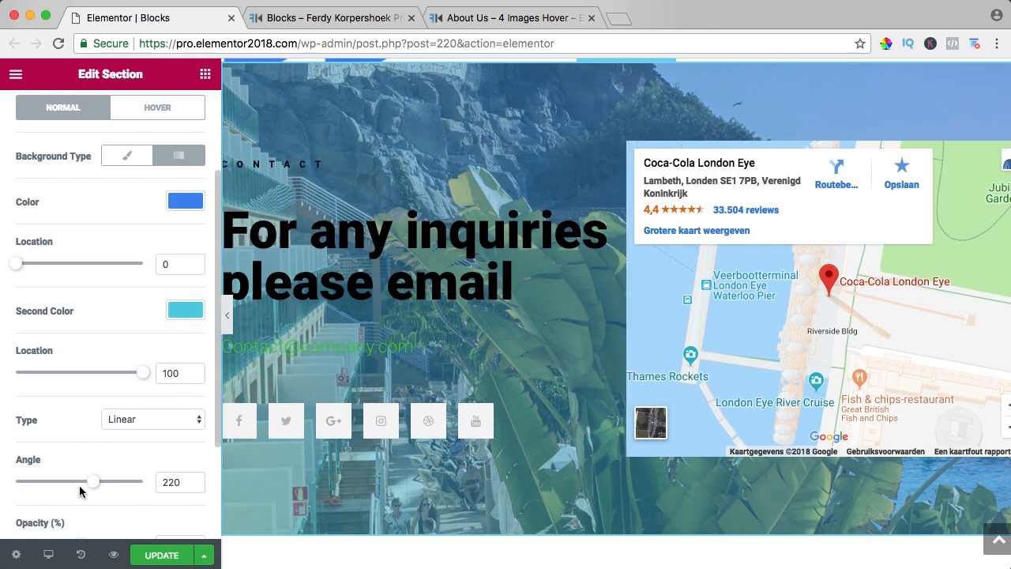
{"action": "scroll", "coordinate": [82, 488], "scroll_direction": "down", "scroll_amount": 3}
{"action": "left_click_drag", "start_coordinate": [86, 451], "coordinate": [125, 455]}
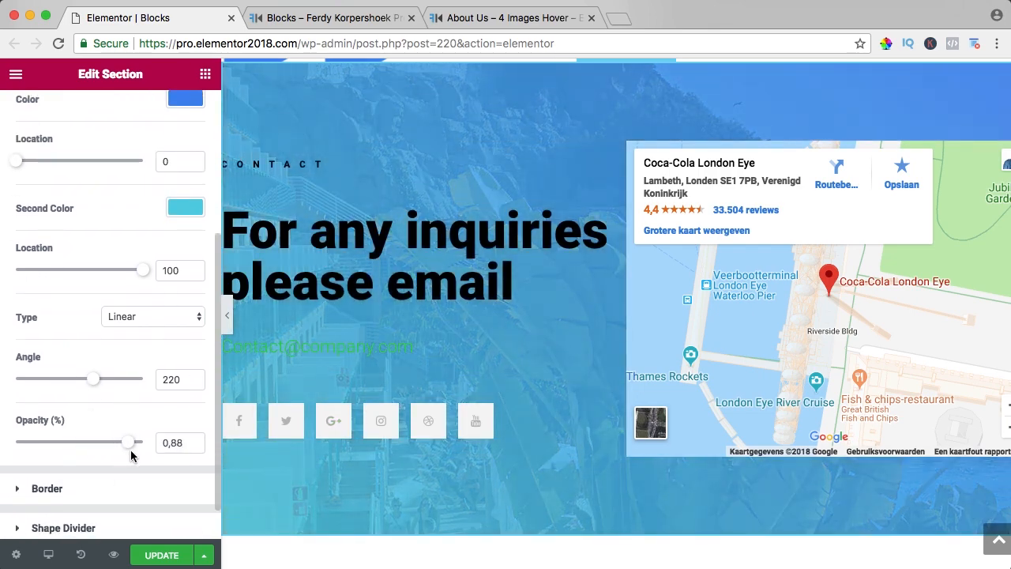
Change the small "Contact" heading's text color to white
{"action": "left_click", "coordinate": [312, 166]}
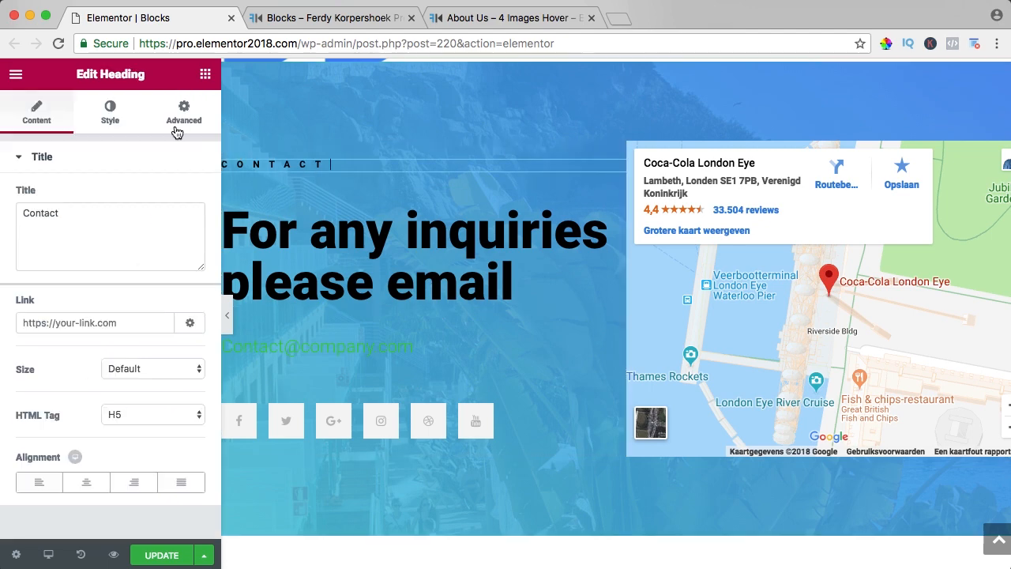
{"action": "left_click", "coordinate": [110, 113]}
{"action": "left_click", "coordinate": [182, 195]}
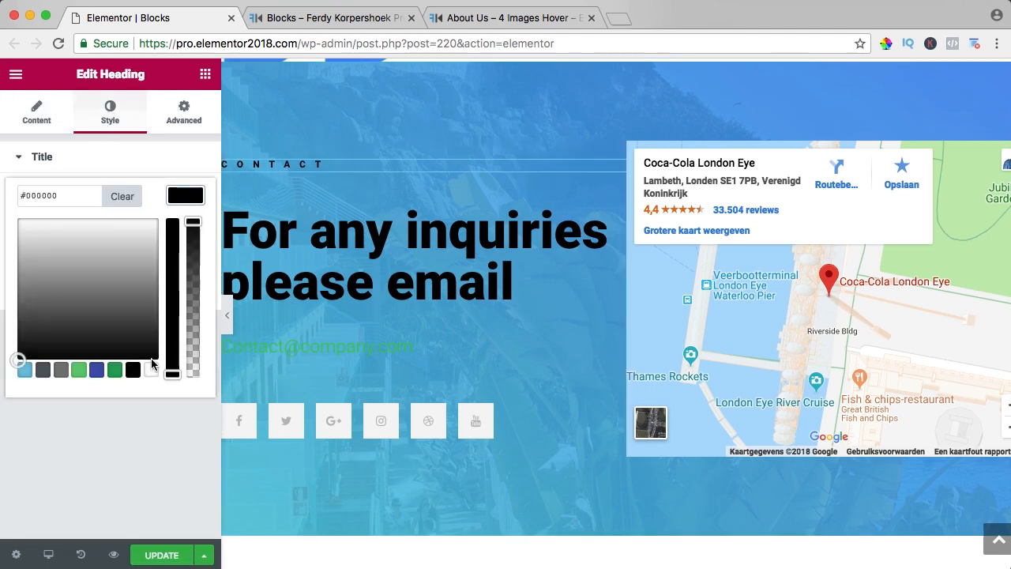
{"action": "left_click", "coordinate": [151, 370]}
{"action": "left_click", "coordinate": [185, 195]}
Make the "For any inquiries please email" heading and the email line below it white
{"action": "left_click", "coordinate": [513, 282]}
{"action": "left_click", "coordinate": [110, 113]}
{"action": "left_click", "coordinate": [185, 195]}
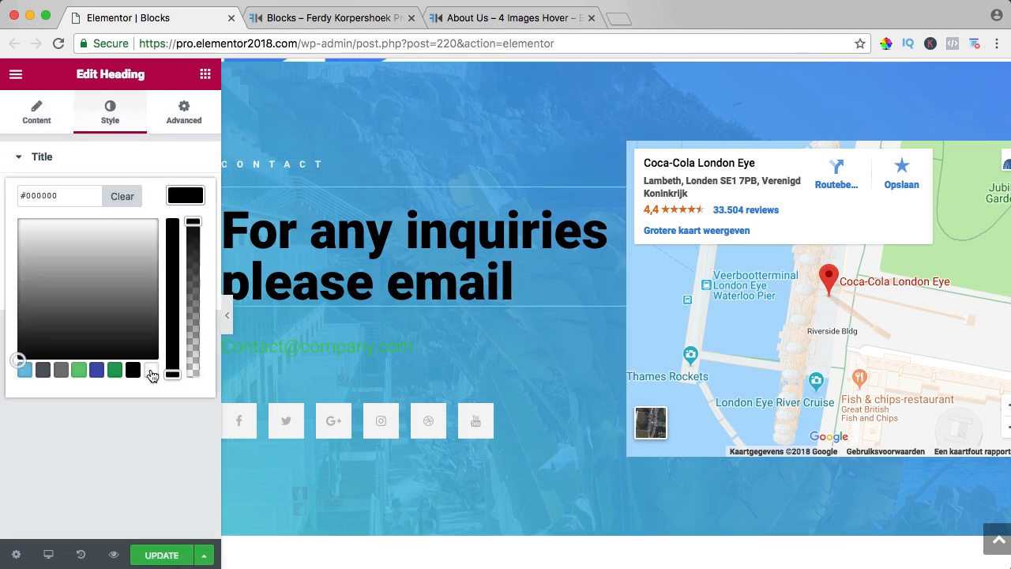
{"action": "left_click", "coordinate": [151, 369]}
Set the map's address to "Mogan Princess, Gran Canaria" with zoom level 14 and update the page
{"action": "left_click", "coordinate": [794, 299]}
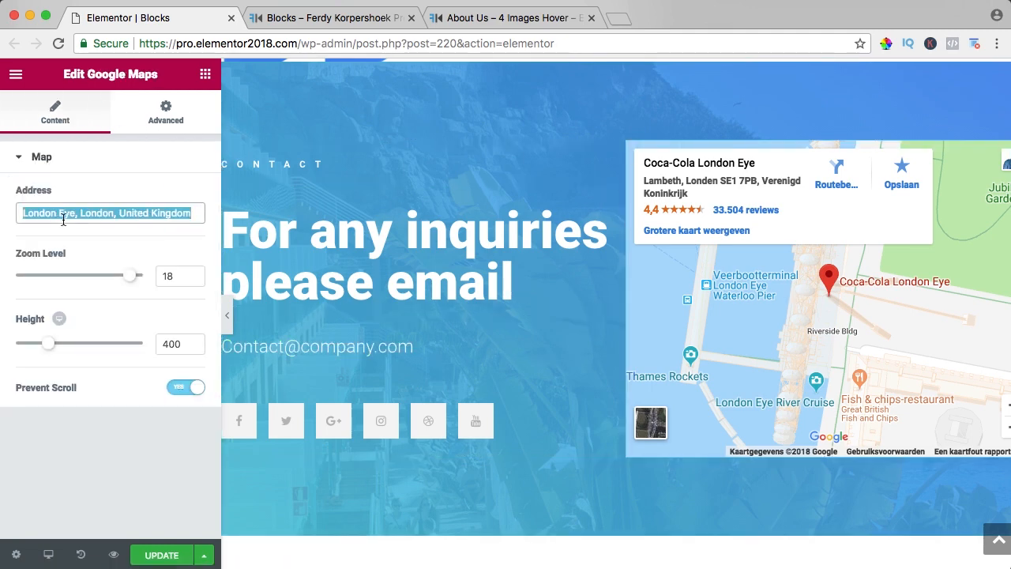
{"action": "type", "text": "Mogan Princess,"}
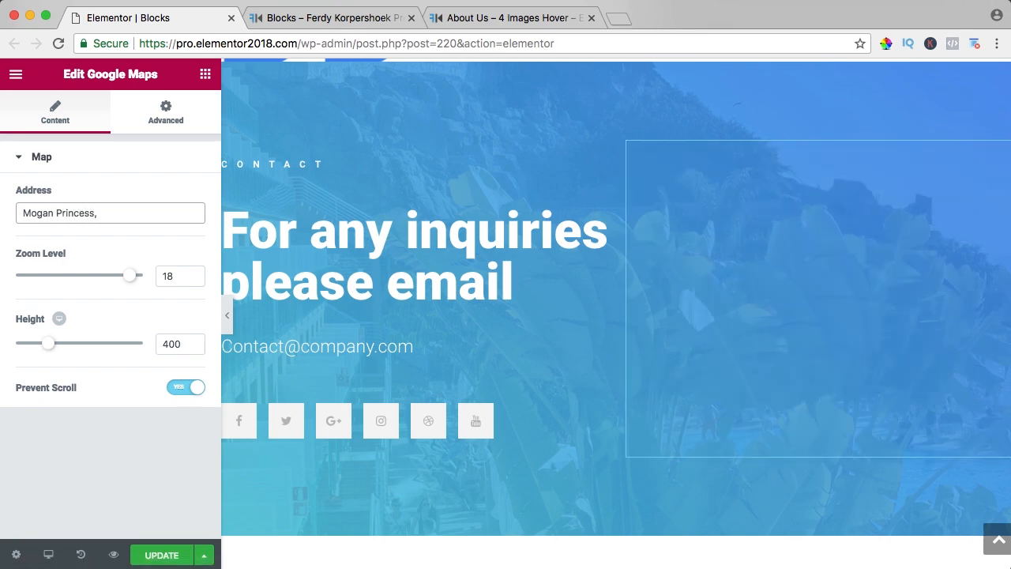
{"action": "type", "text": " Gran Canaria"}
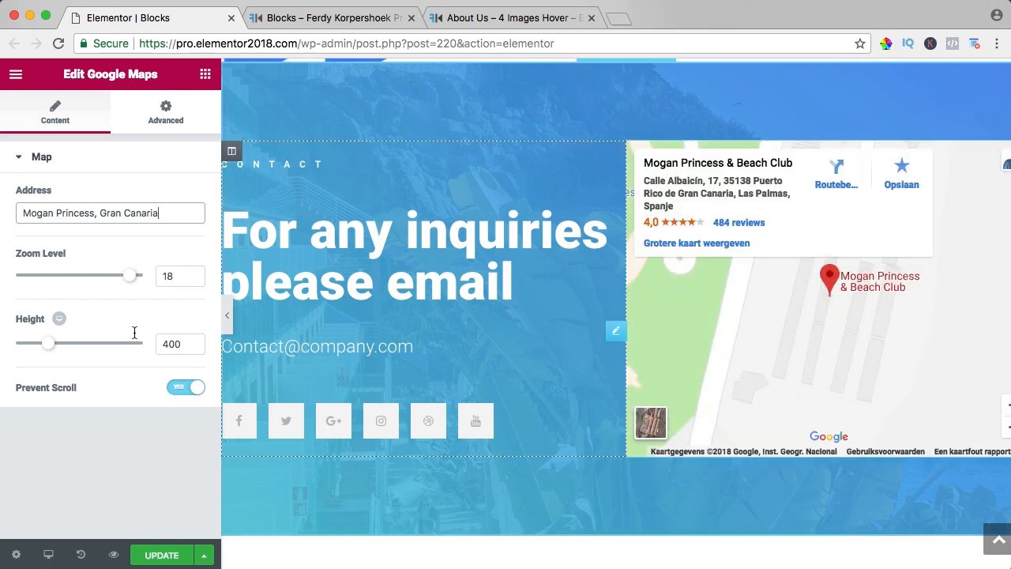
{"action": "left_click_drag", "start_coordinate": [130, 280], "coordinate": [99, 280]}
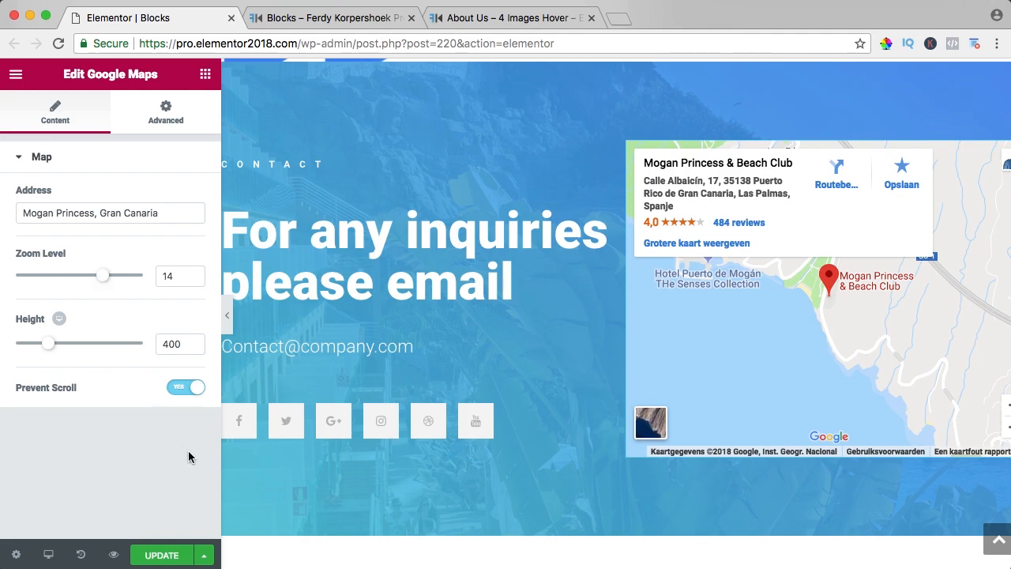
Reload the page preview in the other browser tab and examine the whole page down to the new contact section
{"action": "left_click", "coordinate": [309, 17]}
{"action": "key", "text": "super+r"}
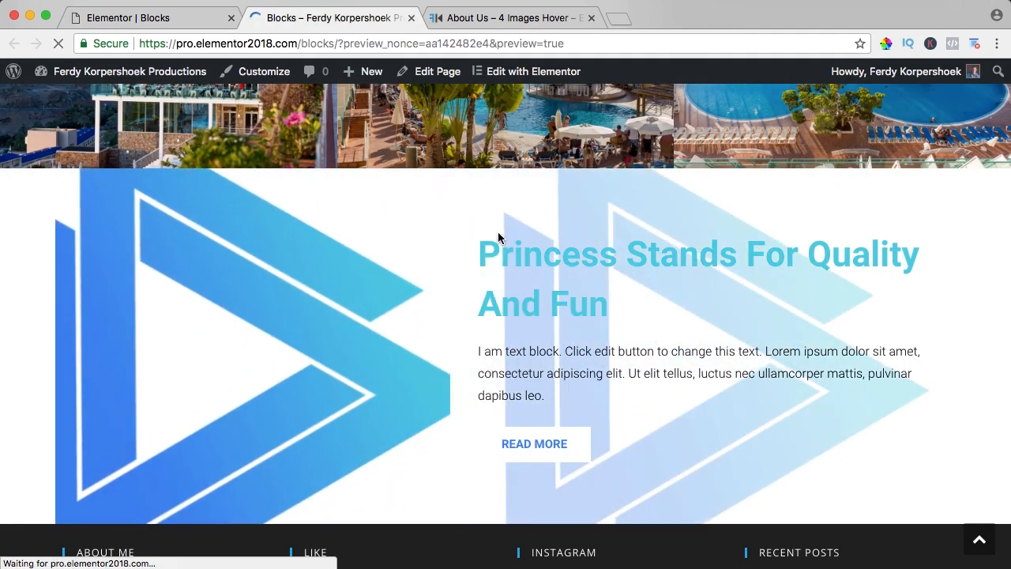
{"action": "scroll", "coordinate": [492, 232], "scroll_direction": "down", "scroll_amount": 3}
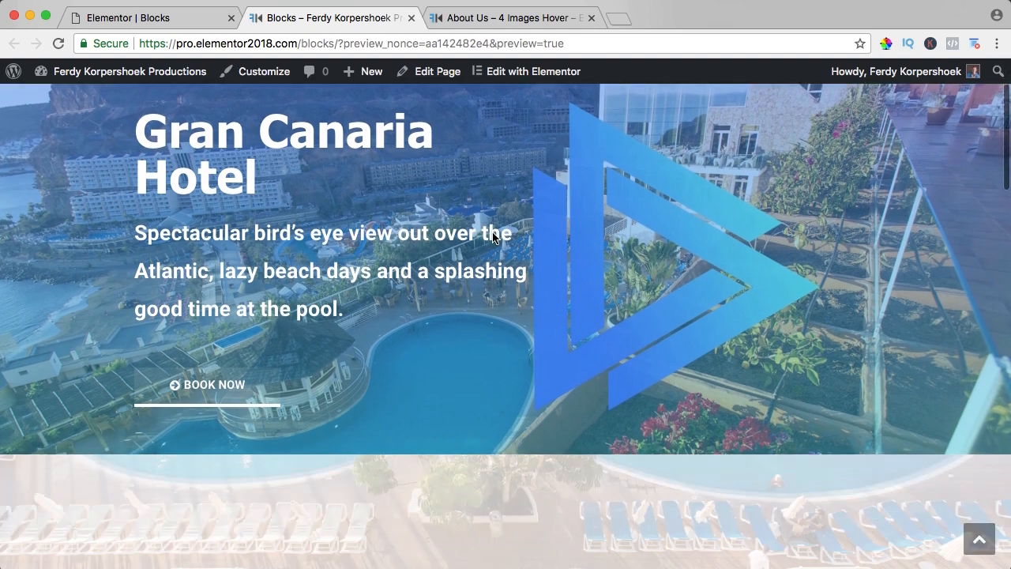
{"action": "scroll", "coordinate": [492, 235], "scroll_direction": "down", "scroll_amount": 5}
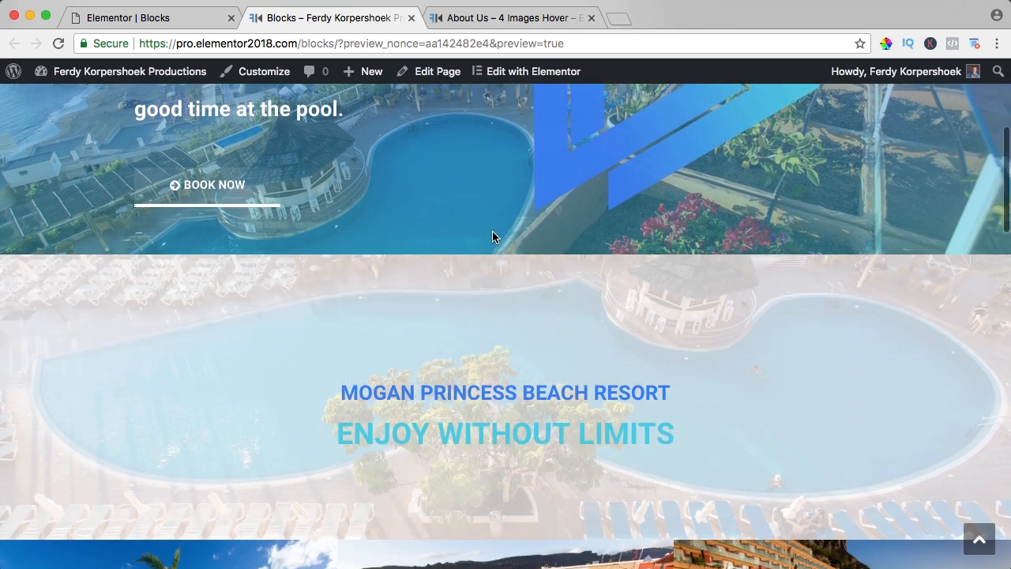
{"action": "scroll", "coordinate": [492, 235], "scroll_direction": "down", "scroll_amount": 4}
{"action": "scroll", "coordinate": [517, 216], "scroll_direction": "up", "scroll_amount": 2}
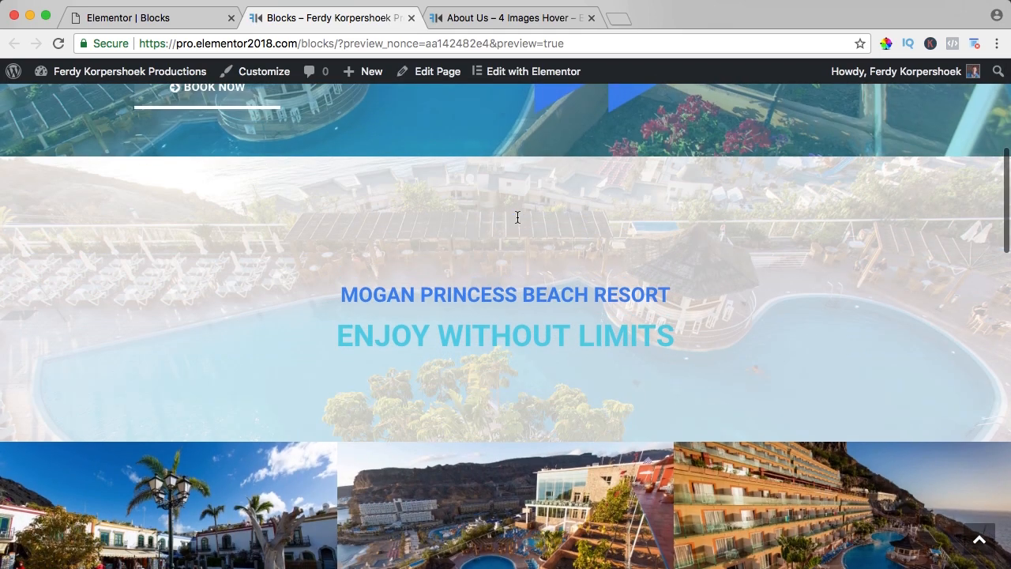
{"action": "scroll", "coordinate": [517, 216], "scroll_direction": "down", "scroll_amount": 15}
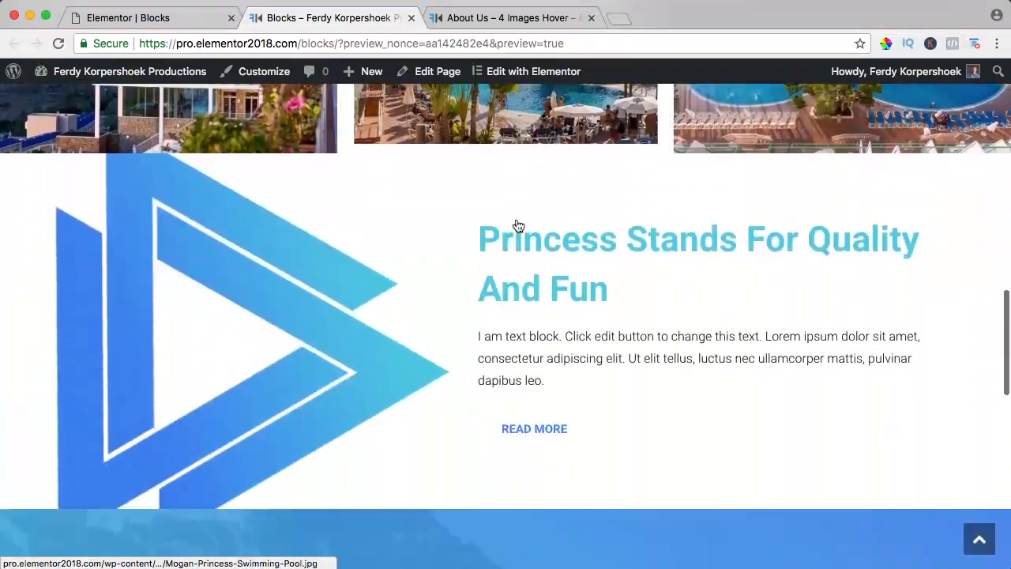
{"action": "scroll", "coordinate": [555, 345], "scroll_direction": "down", "scroll_amount": 7}
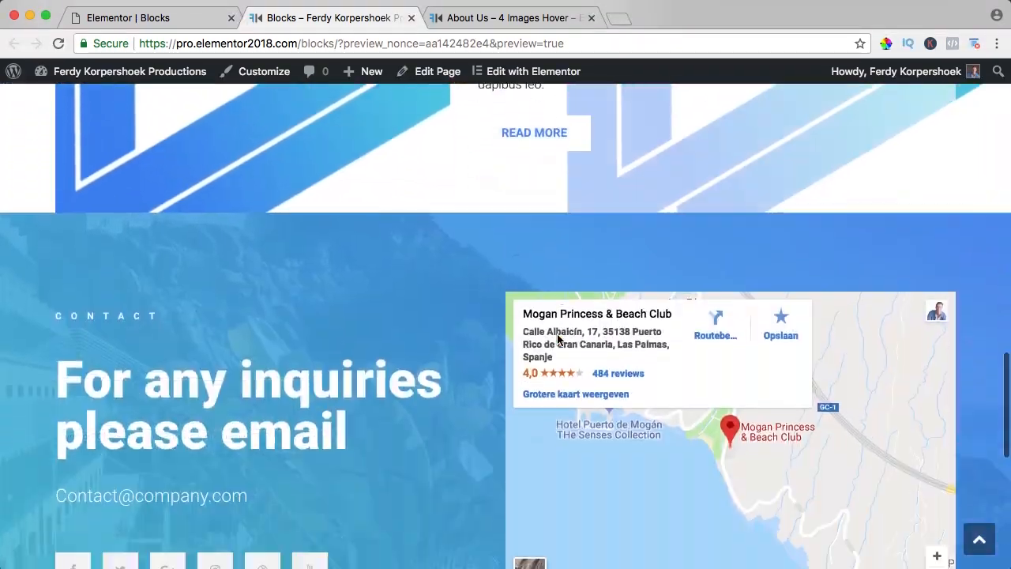
{"action": "scroll", "coordinate": [557, 338], "scroll_direction": "down", "scroll_amount": 4}
{"action": "scroll", "coordinate": [190, 339], "scroll_direction": "up", "scroll_amount": 2}
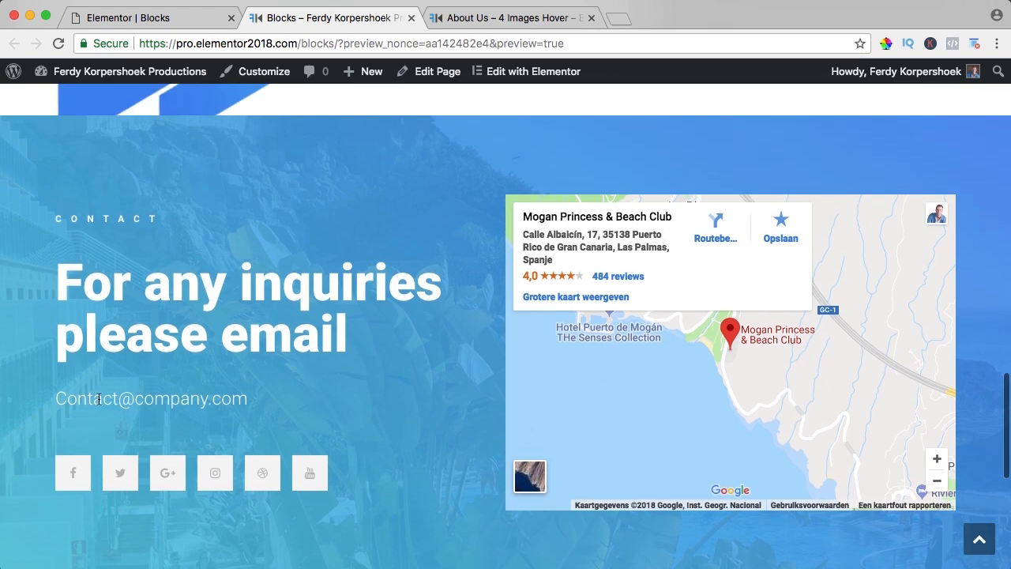
{"action": "scroll", "coordinate": [379, 338], "scroll_direction": "down", "scroll_amount": 3}
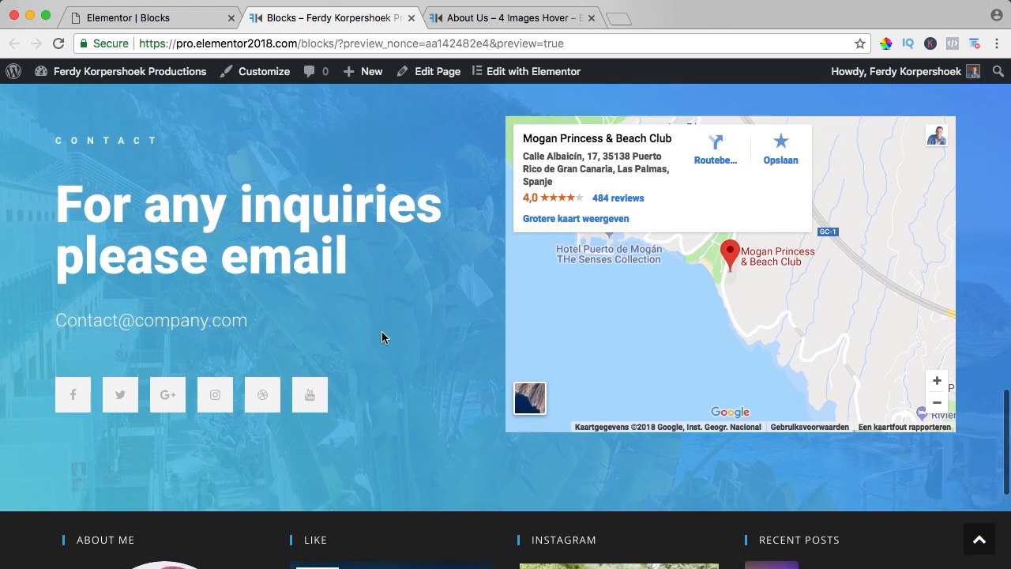
{"action": "scroll", "coordinate": [381, 331], "scroll_direction": "up", "scroll_amount": 2}
Return to the editor and switch the page to the tablet responsive view, starting at the top of the page
{"action": "left_click", "coordinate": [188, 24]}
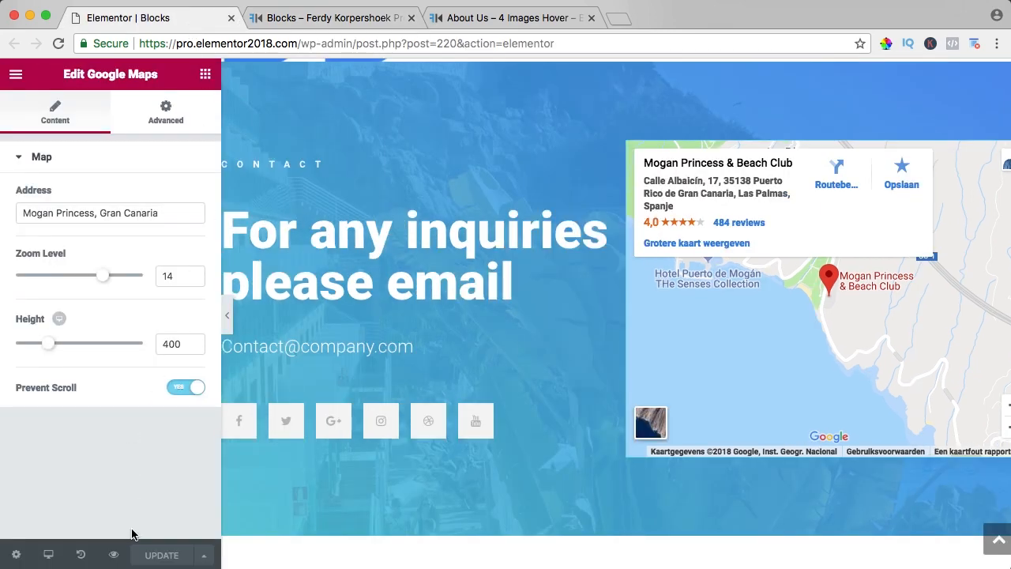
{"action": "left_click", "coordinate": [49, 556]}
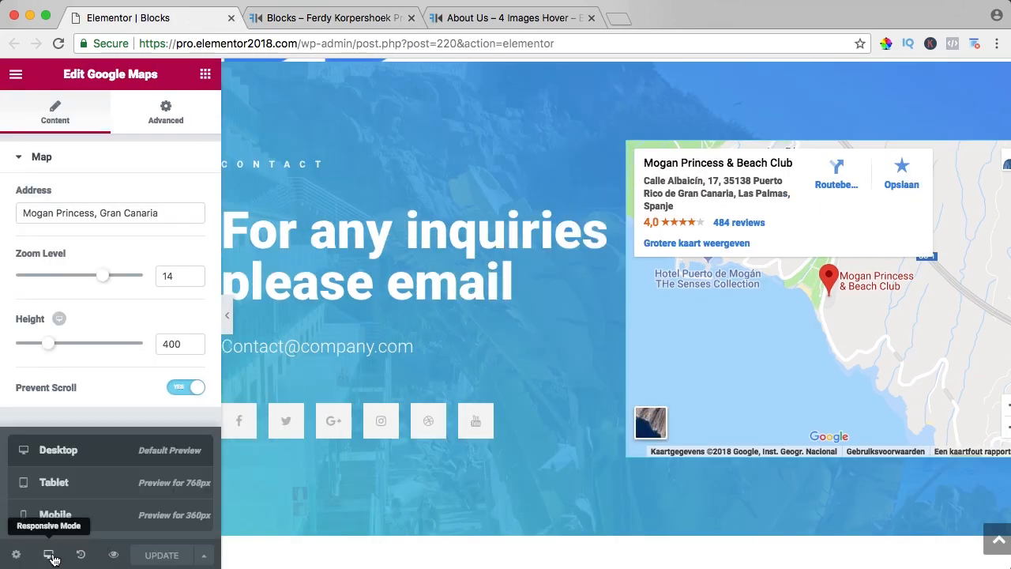
{"action": "left_click", "coordinate": [65, 491]}
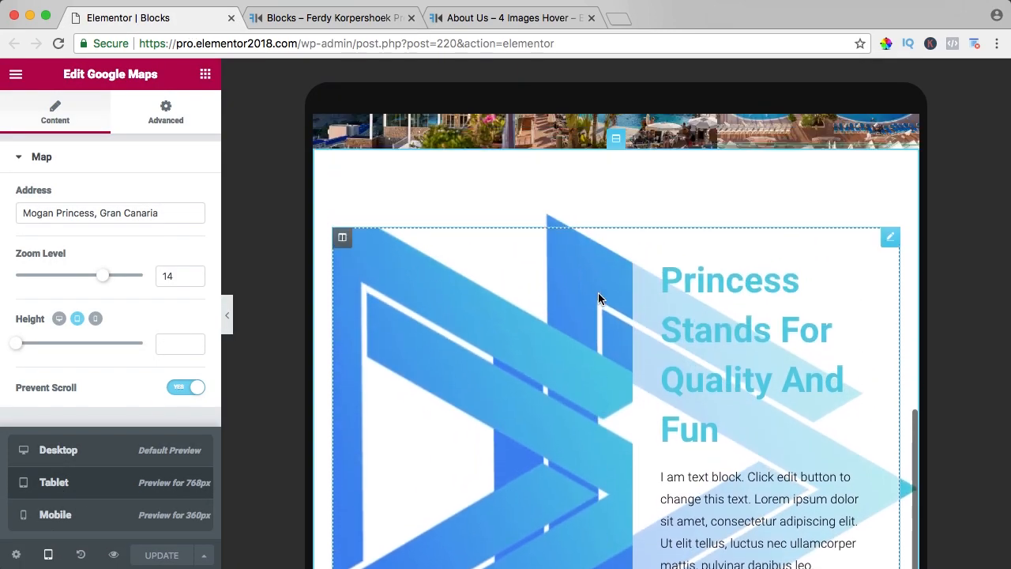
{"action": "scroll", "coordinate": [597, 298], "scroll_direction": "up", "scroll_amount": 15}
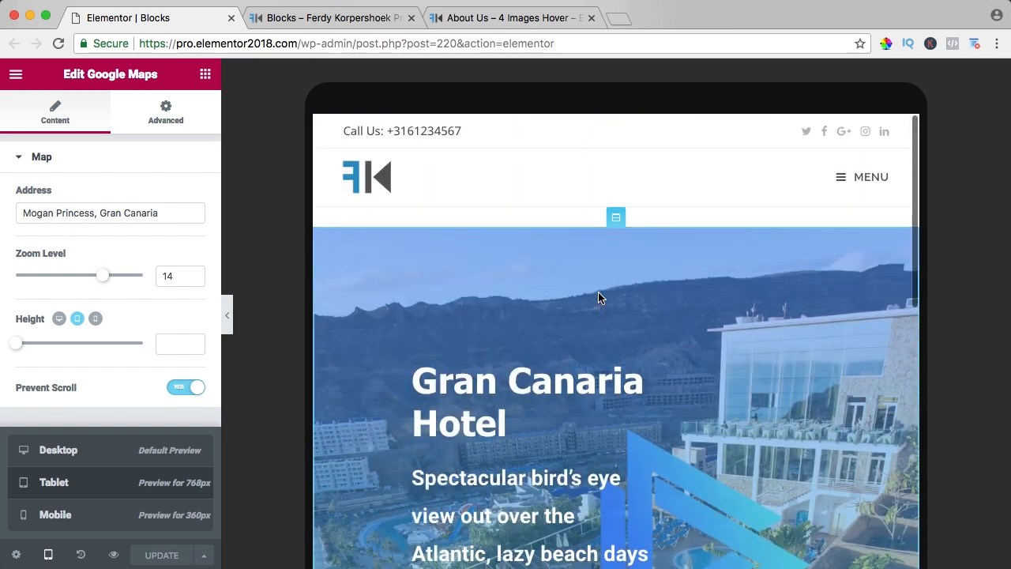
Set the tablet top margin of the "Mogan Princess Beach Resort" icon box to -35 px, unlinked from the other sides
{"action": "scroll", "coordinate": [597, 291], "scroll_direction": "down", "scroll_amount": 5}
{"action": "scroll", "coordinate": [598, 287], "scroll_direction": "up", "scroll_amount": 2}
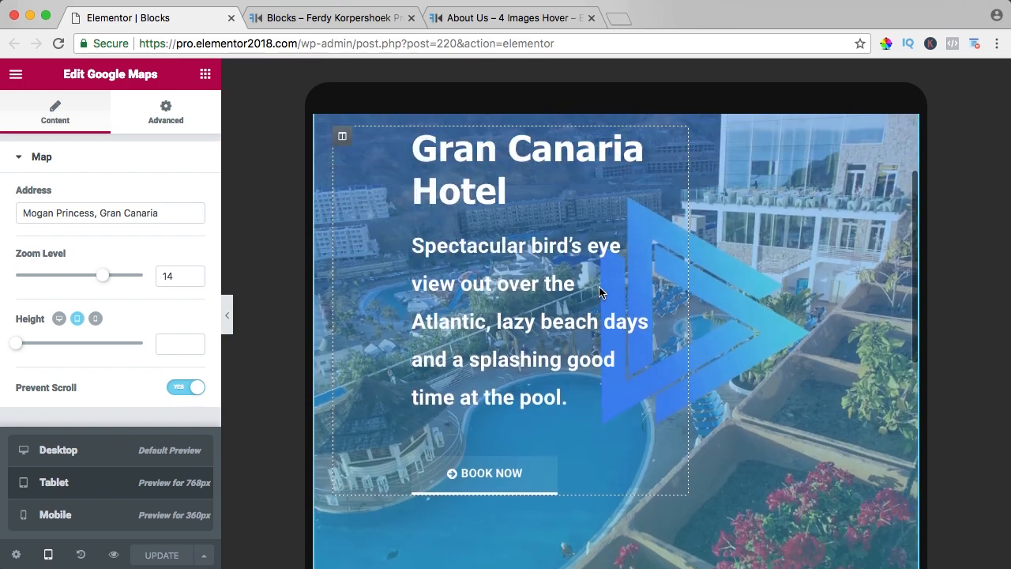
{"action": "scroll", "coordinate": [598, 291], "scroll_direction": "up", "scroll_amount": 3}
{"action": "scroll", "coordinate": [600, 292], "scroll_direction": "down", "scroll_amount": 8}
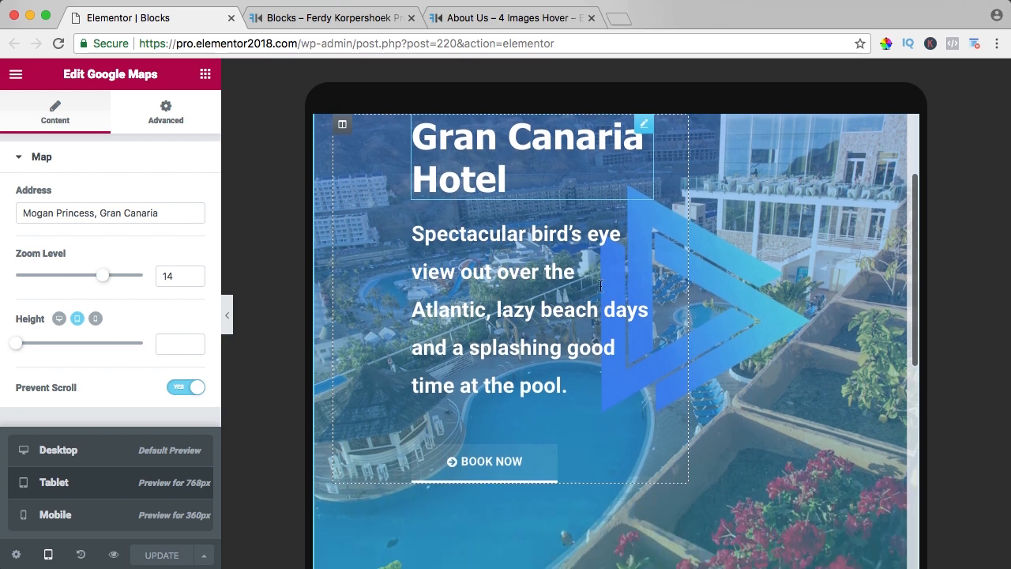
{"action": "scroll", "coordinate": [598, 290], "scroll_direction": "down", "scroll_amount": 2}
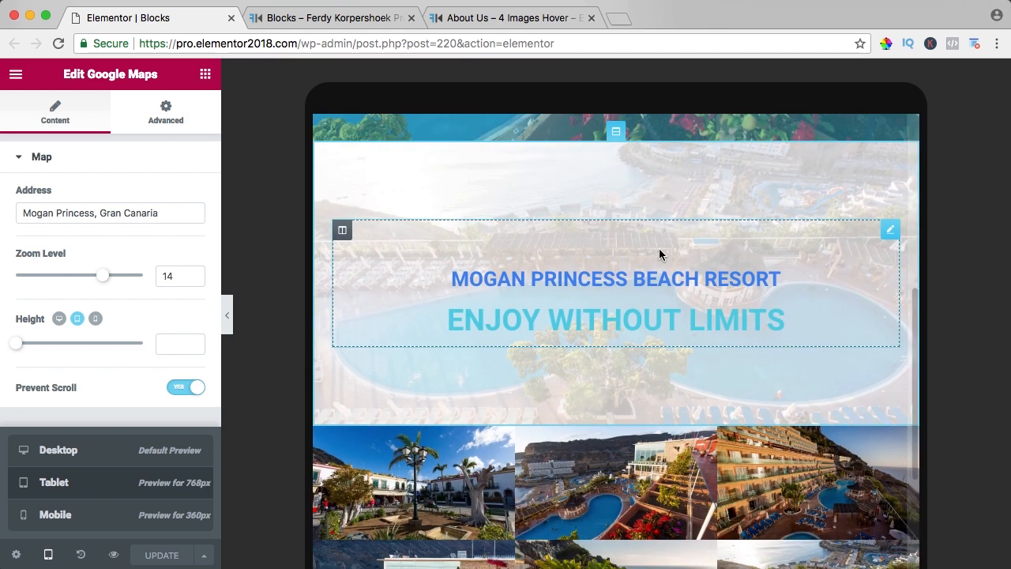
{"action": "left_click", "coordinate": [889, 232]}
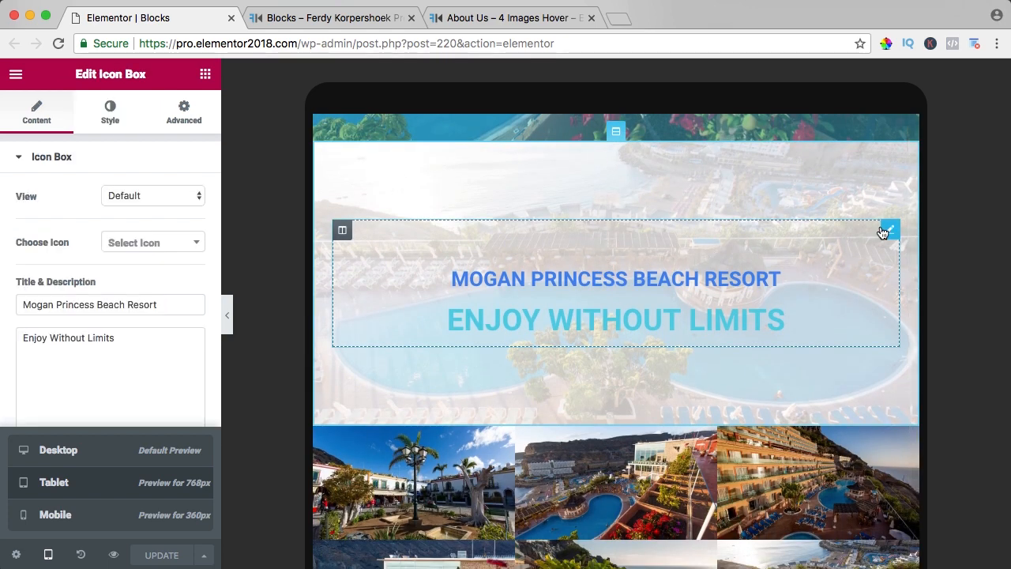
{"action": "left_click", "coordinate": [186, 117]}
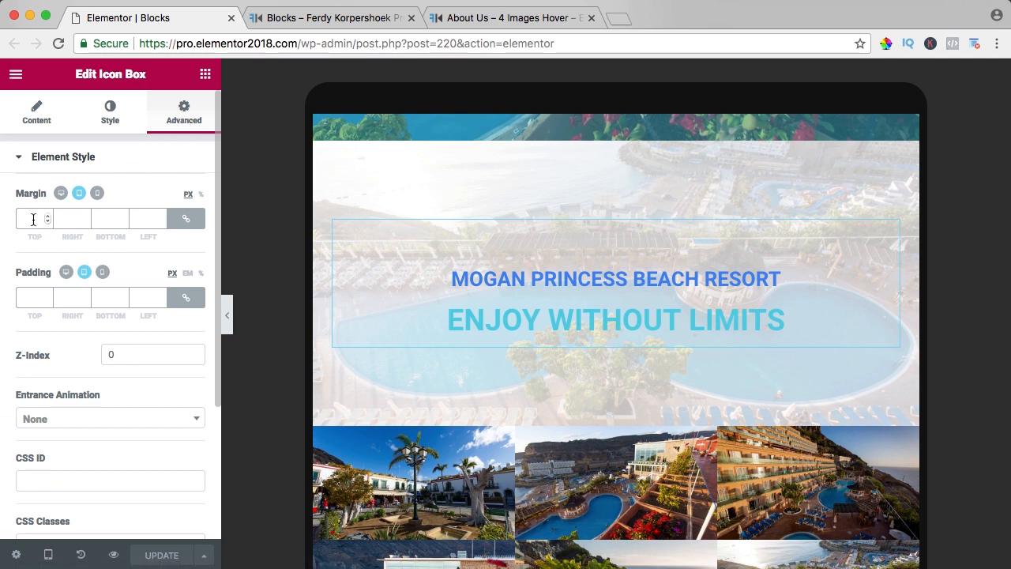
{"action": "left_click", "coordinate": [173, 218]}
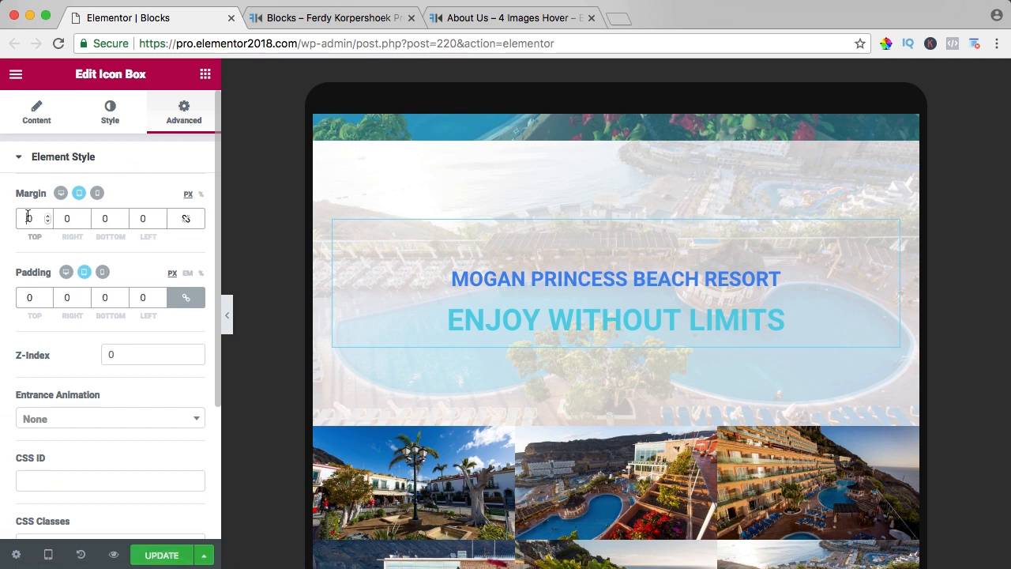
{"action": "key", "text": "Down"}
{"action": "key", "text": "Down"}
{"action": "key", "text": "Down"}
{"action": "key", "text": "Down"}
{"action": "key", "text": "Down"}
{"action": "key", "text": "Down"}
{"action": "key", "text": "Down"}
{"action": "key", "text": "Down"}
{"action": "key", "text": "Down"}
{"action": "key", "text": "Down"}
{"action": "key", "text": "Down"}
{"action": "key", "text": "Down"}
{"action": "key", "text": "Down"}
{"action": "key", "text": "Down"}
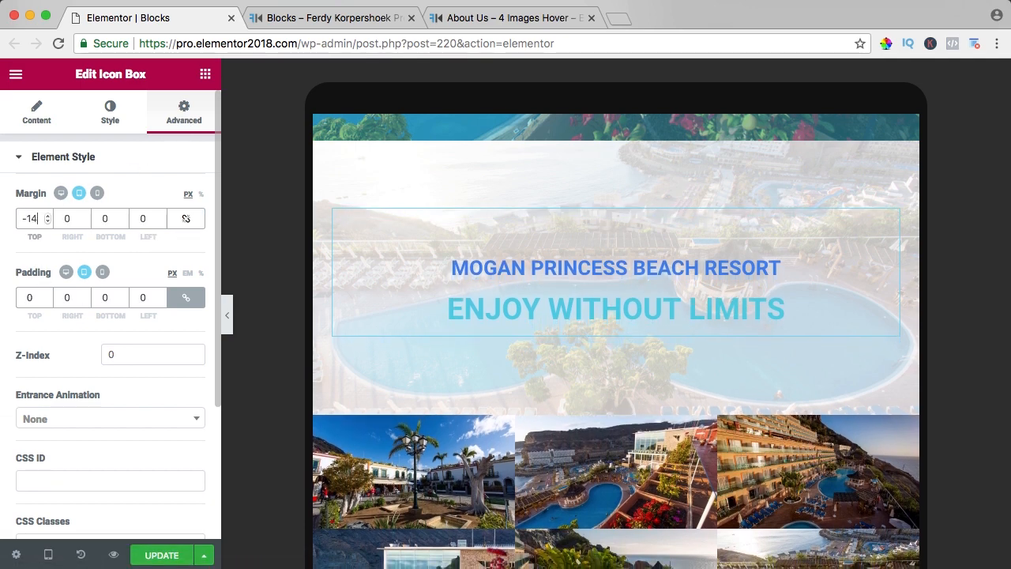
{"action": "key", "text": "Down"}
{"action": "key", "text": "Down"}
{"action": "key", "text": "Down"}
{"action": "key", "text": "Down"}
{"action": "key", "text": "Down"}
{"action": "key", "text": "Down"}
{"action": "key", "text": "Down"}
{"action": "key", "text": "Down"}
{"action": "key", "text": "Down"}
{"action": "key", "text": "Down"}
{"action": "key", "text": "Down"}
{"action": "key", "text": "Down"}
{"action": "key", "text": "Down"}
{"action": "key", "text": "Down"}
{"action": "key", "text": "Down"}
{"action": "key", "text": "Down"}
{"action": "key", "text": "Down"}
{"action": "key", "text": "Down"}
{"action": "key", "text": "Down"}
{"action": "key", "text": "Down"}
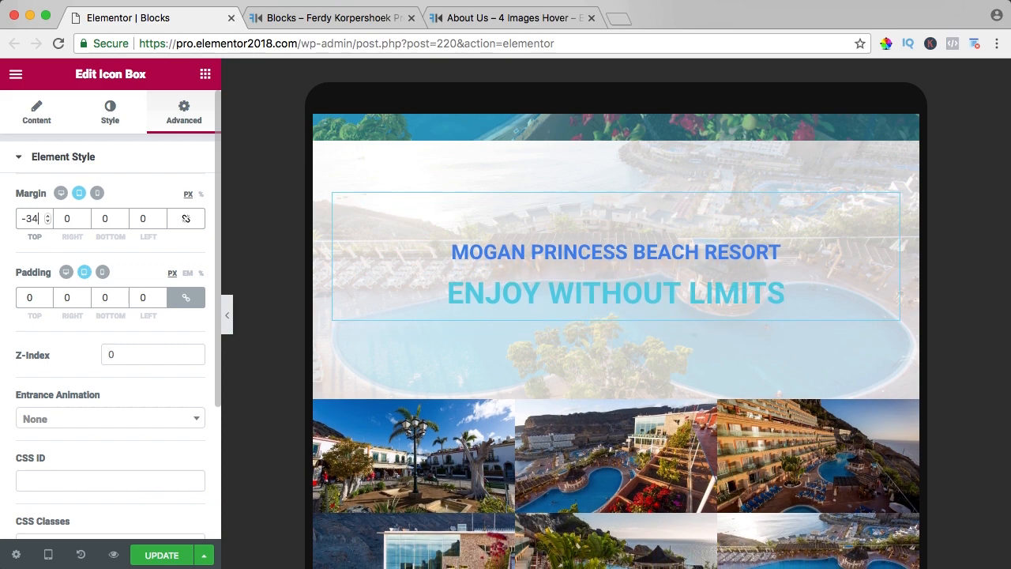
{"action": "key", "text": "Down"}
Check the rest of the tablet layout down to the contact section and switch to the mobile responsive view
{"action": "scroll", "coordinate": [486, 303], "scroll_direction": "down", "scroll_amount": 3}
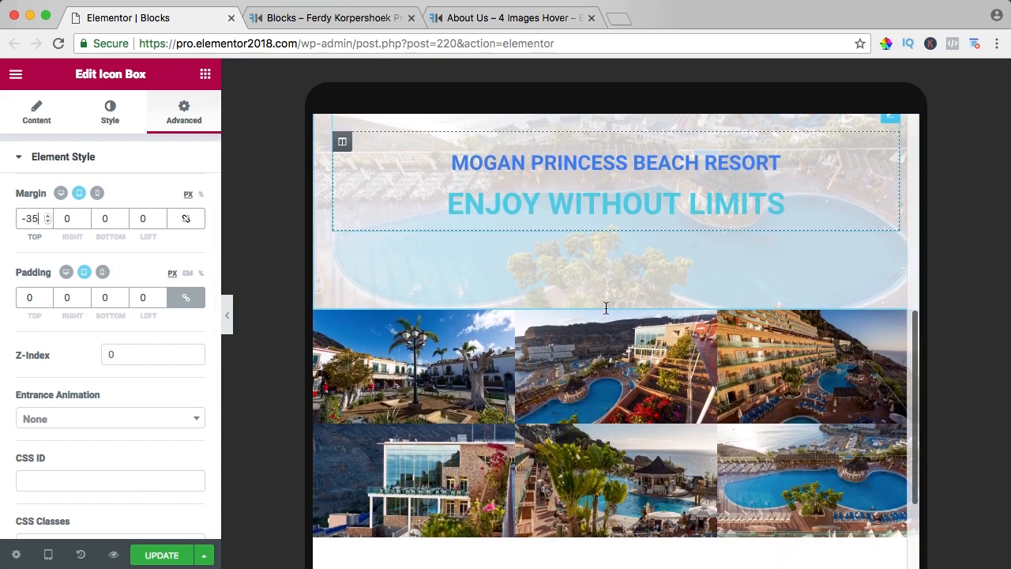
{"action": "scroll", "coordinate": [760, 406], "scroll_direction": "down", "scroll_amount": 6}
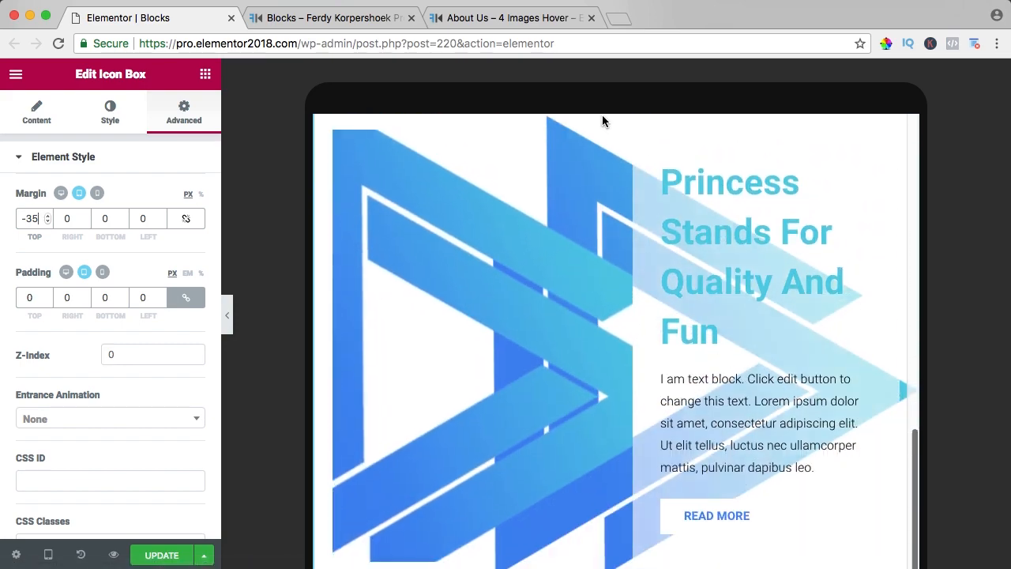
{"action": "scroll", "coordinate": [593, 278], "scroll_direction": "down", "scroll_amount": 5}
{"action": "scroll", "coordinate": [594, 274], "scroll_direction": "down", "scroll_amount": 10}
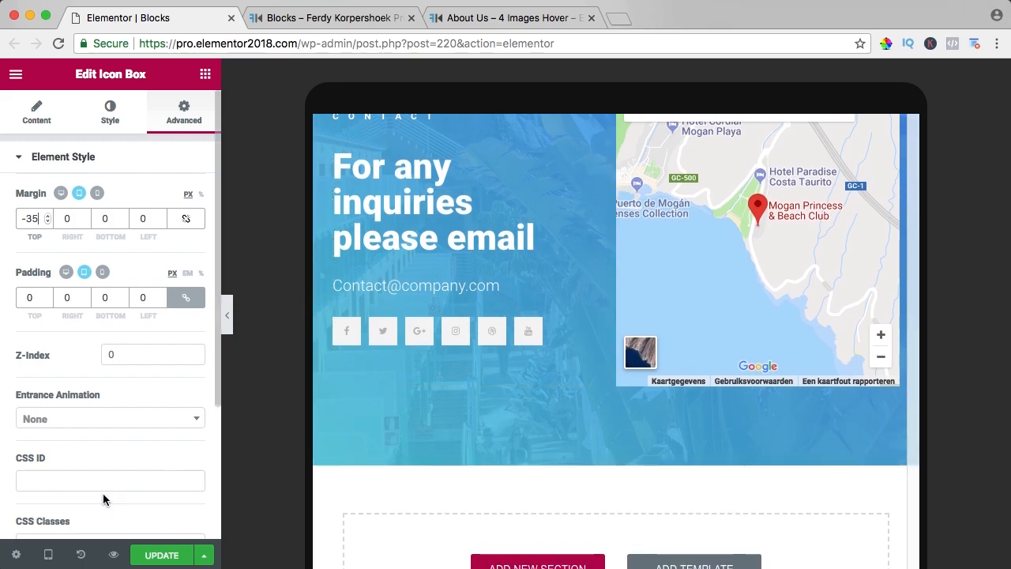
{"action": "left_click", "coordinate": [49, 557]}
{"action": "left_click", "coordinate": [56, 515]}
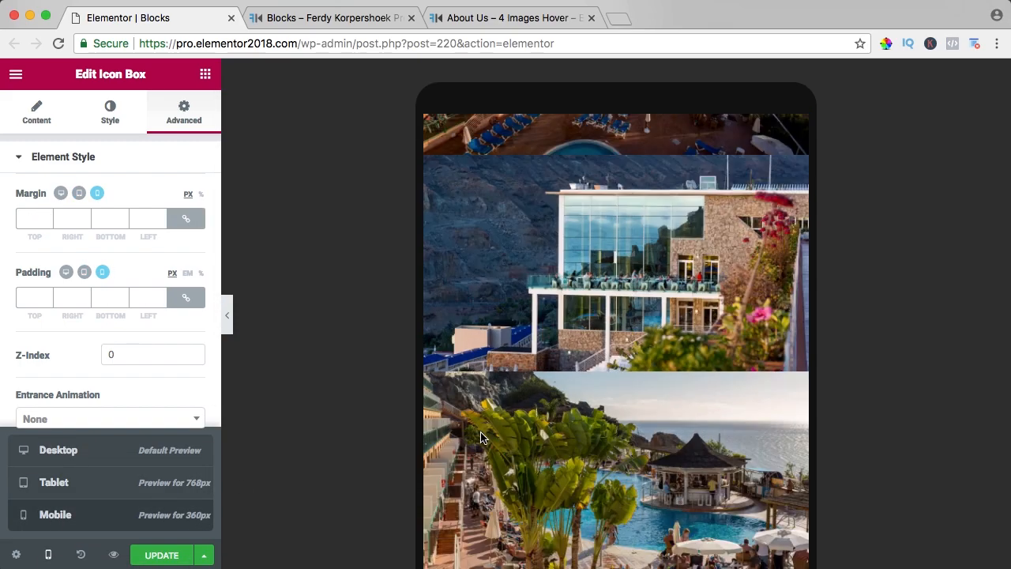
Set the mobile font size of the icon box title "Mogan Princess Beach Resort" to 19 px
{"action": "scroll", "coordinate": [603, 364], "scroll_direction": "up", "scroll_amount": 15}
{"action": "scroll", "coordinate": [603, 365], "scroll_direction": "down", "scroll_amount": 10}
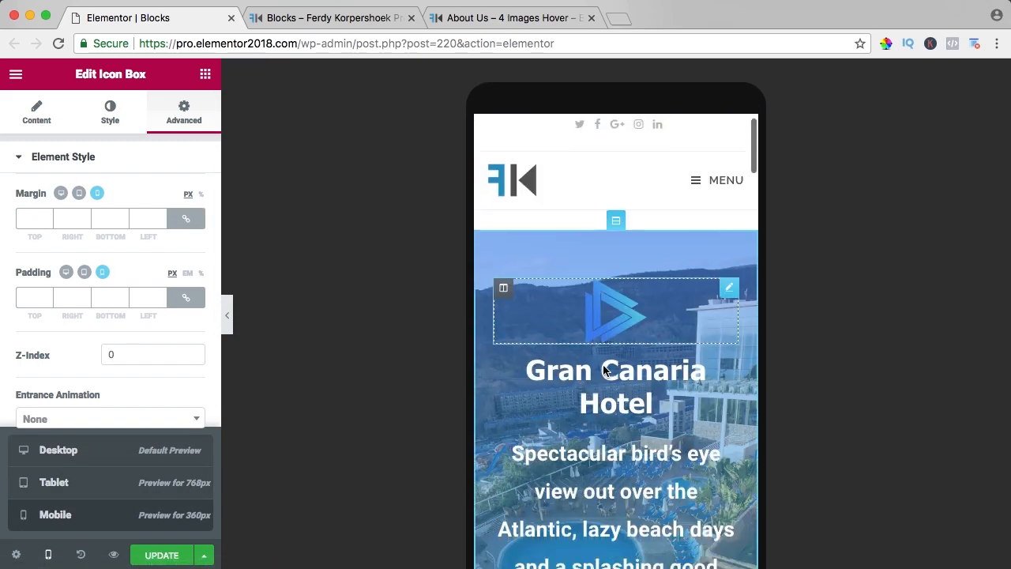
{"action": "scroll", "coordinate": [608, 348], "scroll_direction": "down", "scroll_amount": 4}
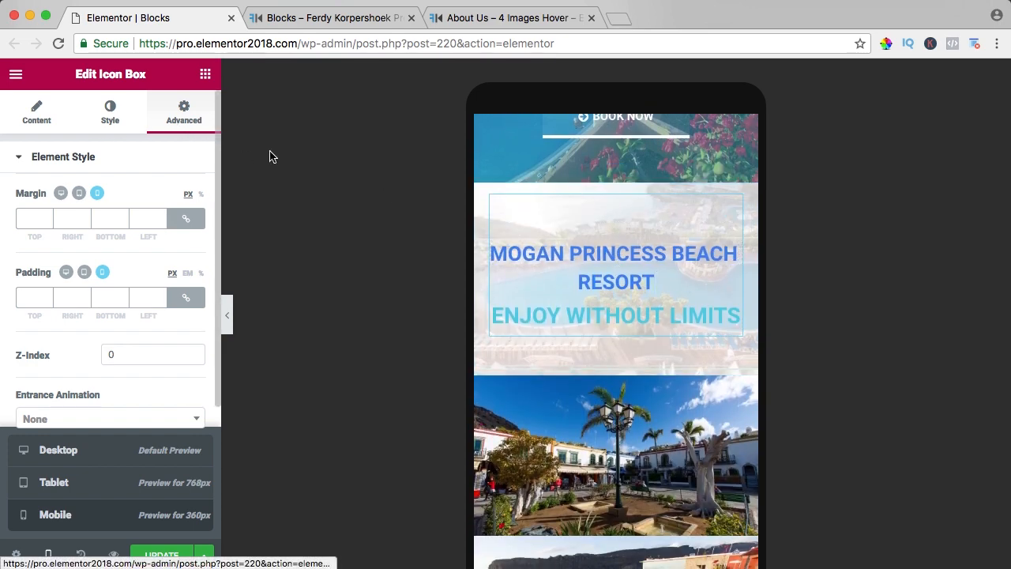
{"action": "left_click", "coordinate": [49, 125]}
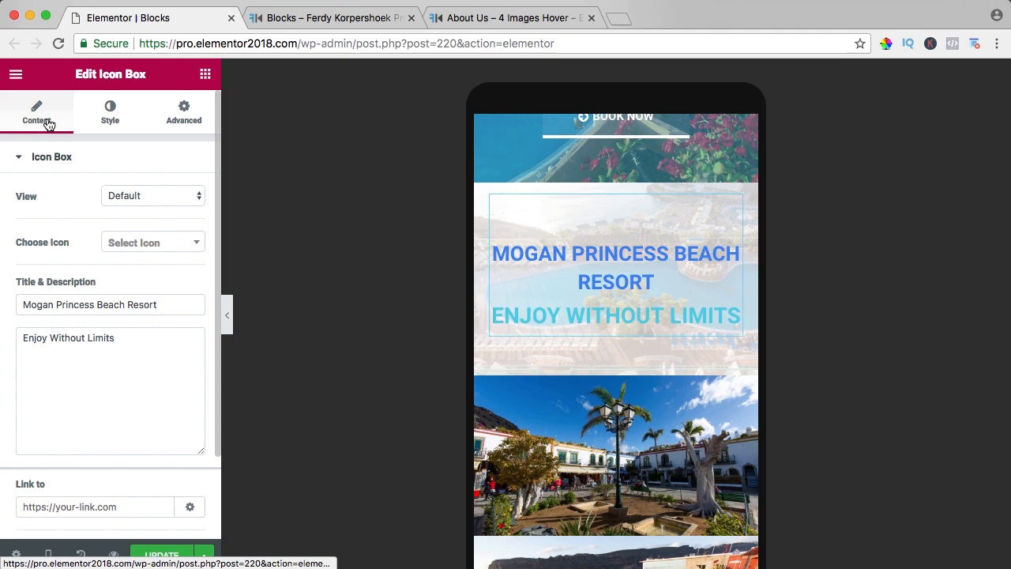
{"action": "left_click", "coordinate": [104, 123]}
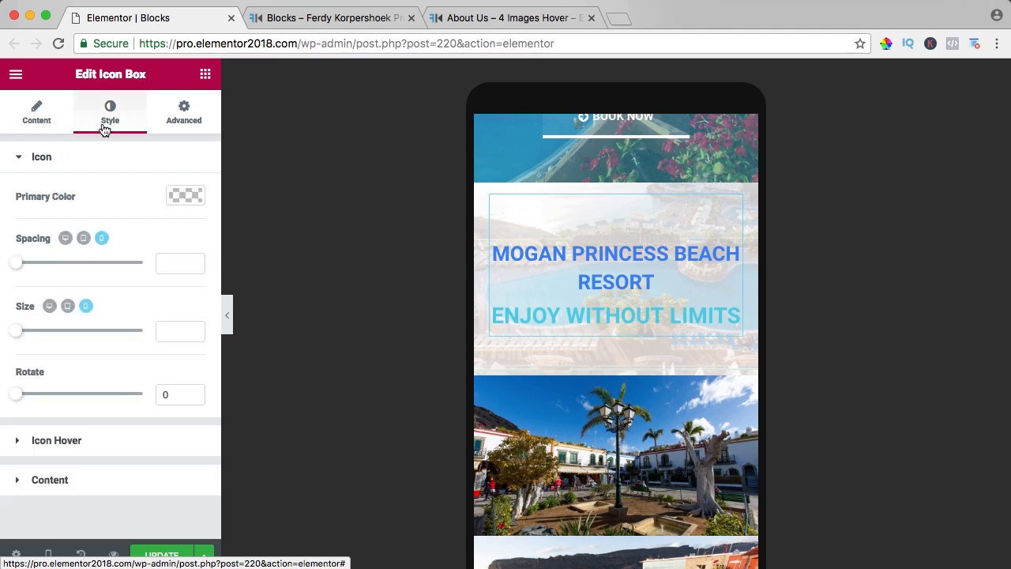
{"action": "left_click", "coordinate": [49, 479]}
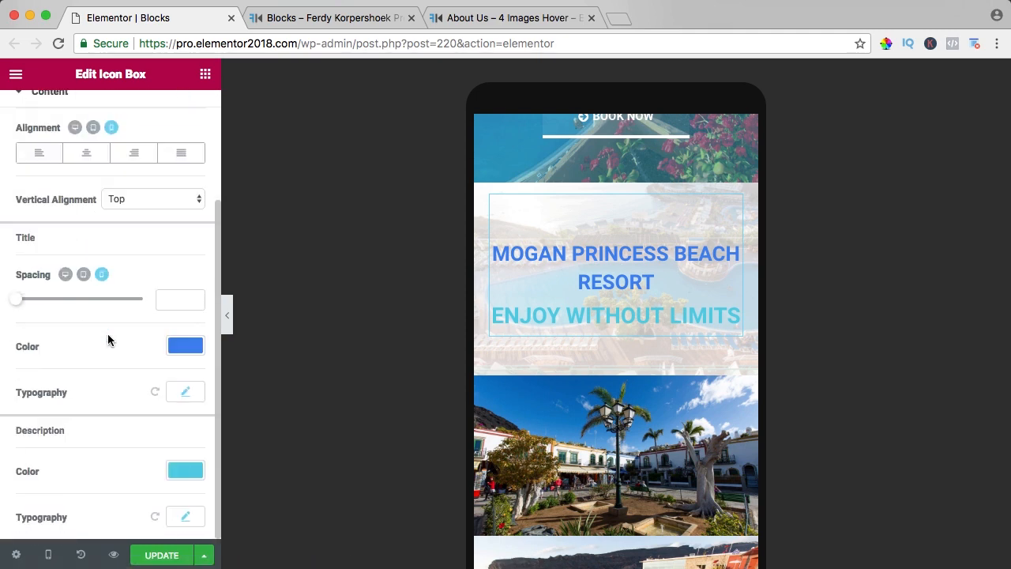
{"action": "left_click", "coordinate": [186, 393]}
{"action": "scroll", "coordinate": [162, 393], "scroll_direction": "down", "scroll_amount": 4}
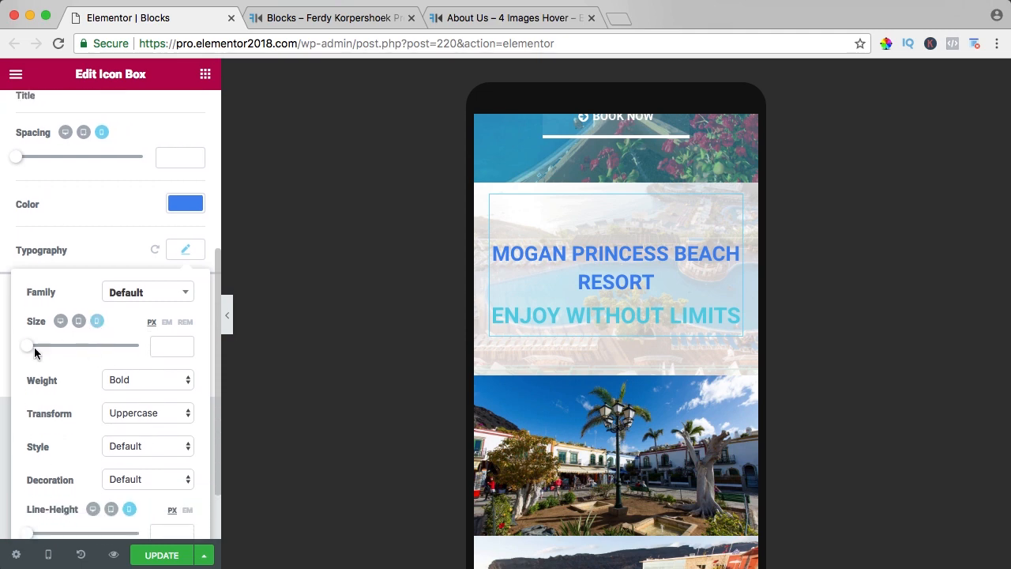
{"action": "left_click_drag", "start_coordinate": [34, 349], "coordinate": [36, 348]}
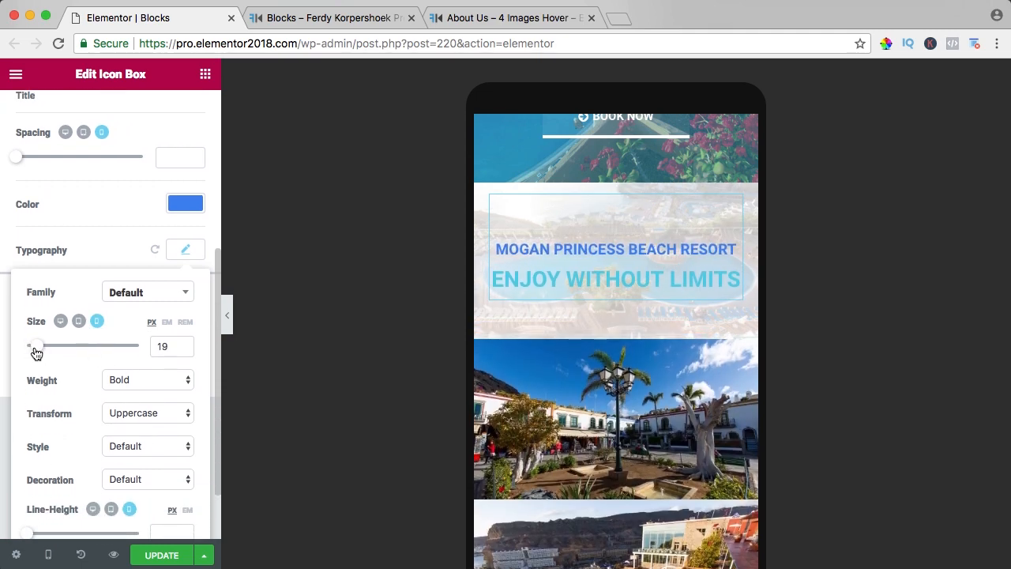
{"action": "scroll", "coordinate": [63, 360], "scroll_direction": "down", "scroll_amount": 2}
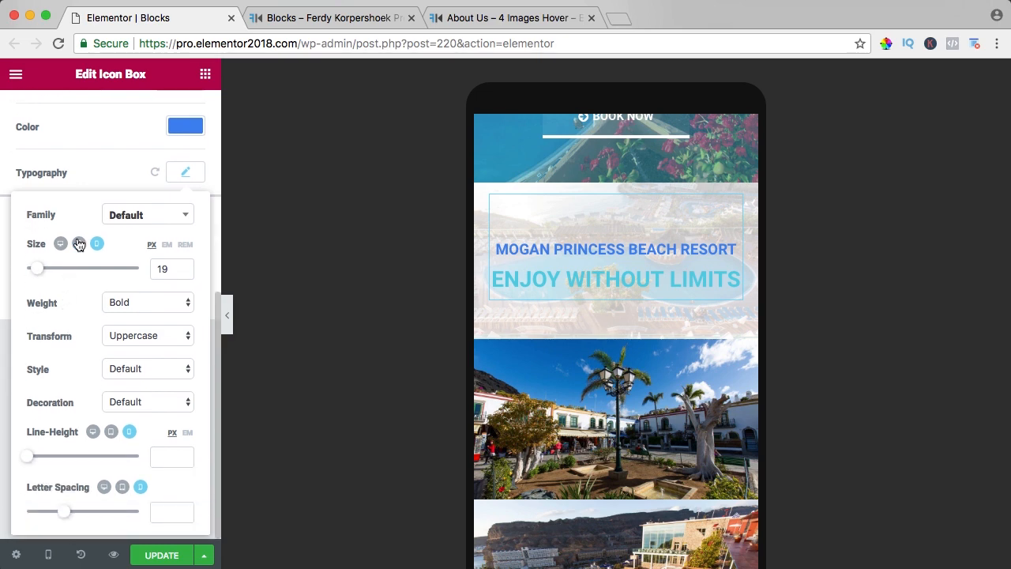
{"action": "left_click", "coordinate": [182, 178]}
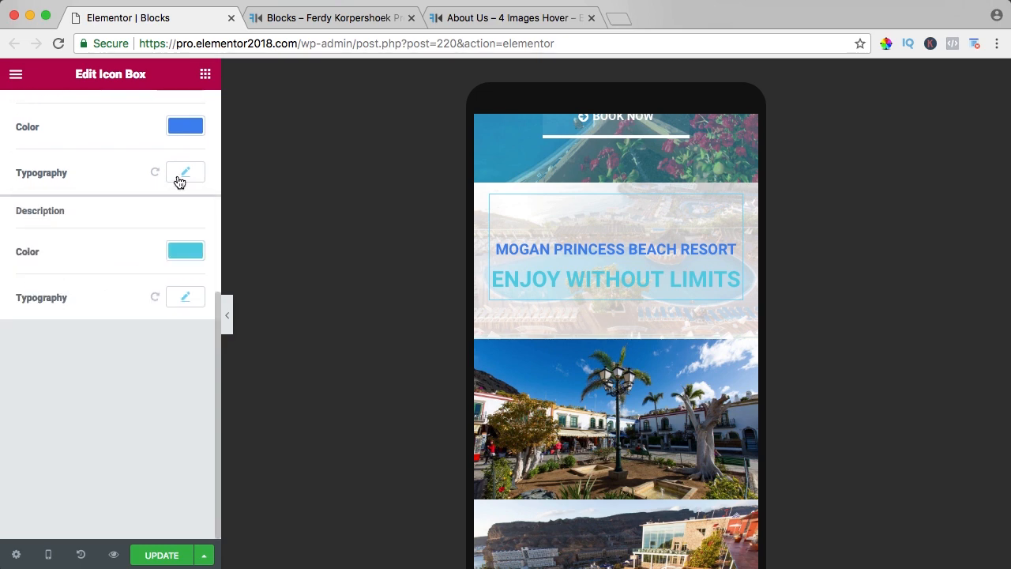
Set the mobile font size of the icon box description "Enjoy Without Limits" to 27 px
{"action": "left_click", "coordinate": [176, 305]}
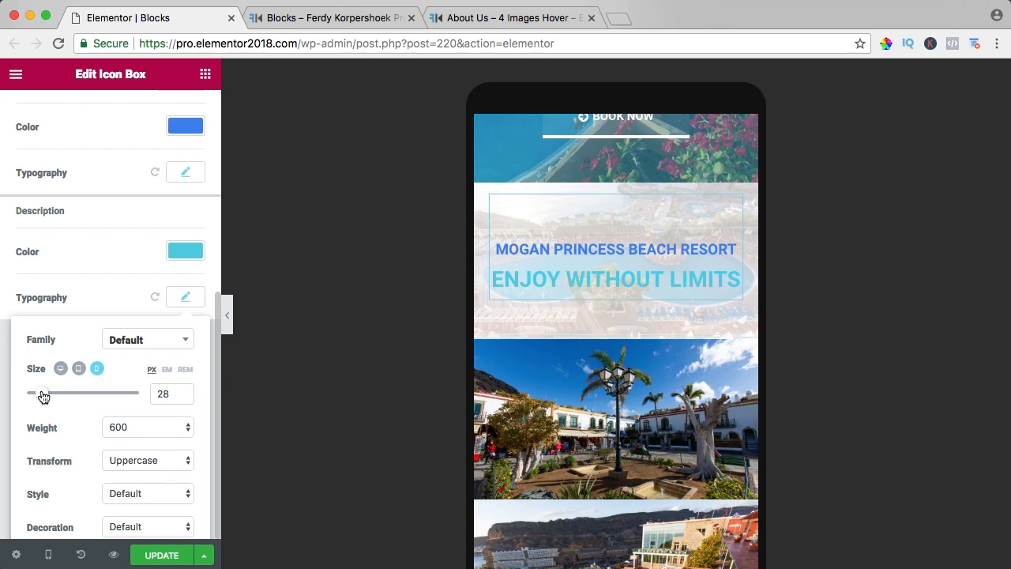
{"action": "left_click_drag", "start_coordinate": [44, 396], "coordinate": [42, 396]}
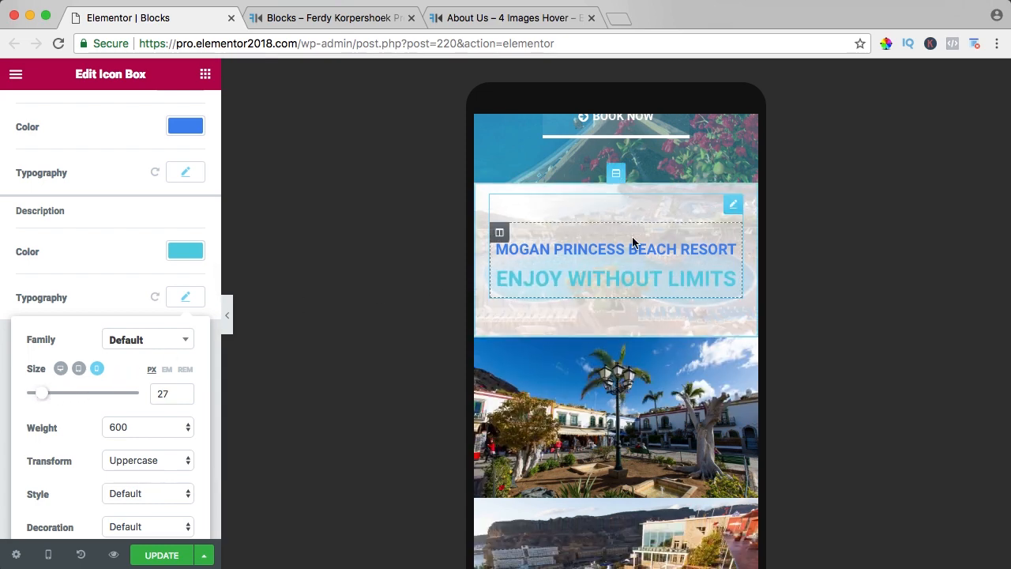
{"action": "left_click", "coordinate": [728, 210]}
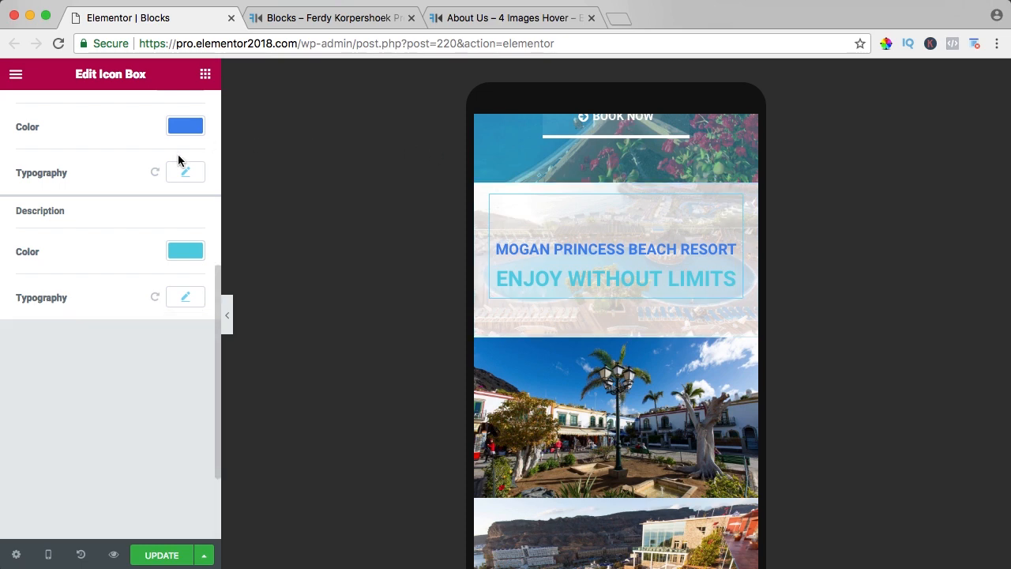
Set the icon box's mobile top margin to -46 px, unlinked from the other sides
{"action": "scroll", "coordinate": [178, 160], "scroll_direction": "up", "scroll_amount": 5}
{"action": "left_click", "coordinate": [184, 114]}
{"action": "left_click", "coordinate": [186, 218]}
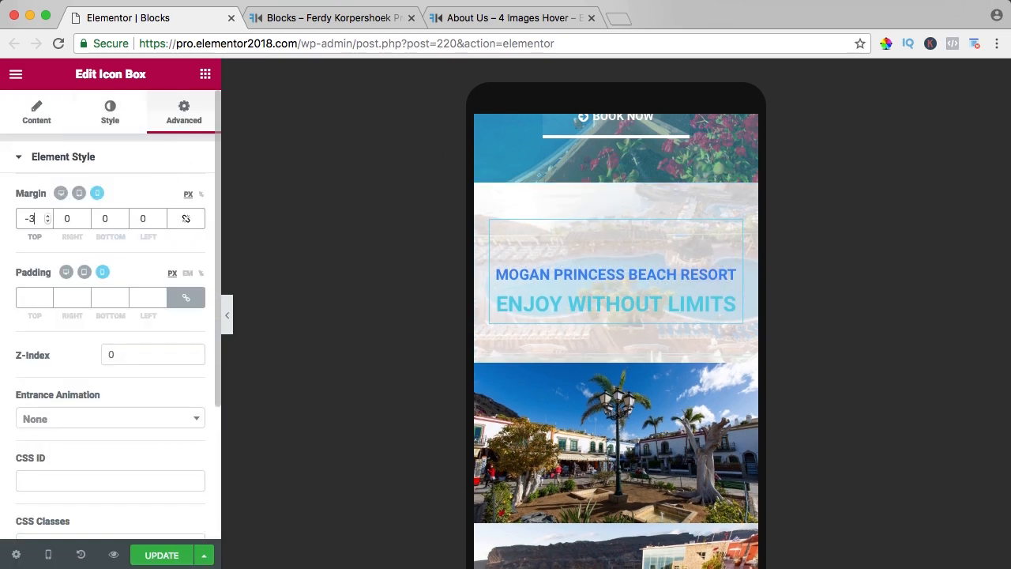
{"action": "key", "text": "BackSpace"}
{"action": "type", "text": "-17"}
{"action": "key", "text": "Down"}
{"action": "key", "text": "Down"}
{"action": "key", "text": "Down"}
{"action": "key", "text": "Down"}
{"action": "key", "text": "Down"}
{"action": "key", "text": "Down"}
{"action": "key", "text": "Down"}
{"action": "key", "text": "Down"}
{"action": "key", "text": "Down"}
{"action": "key", "text": "Down"}
{"action": "key", "text": "Down"}
{"action": "key", "text": "Down"}
{"action": "key", "text": "Down"}
{"action": "key", "text": "Down"}
{"action": "key", "text": "Down"}
{"action": "key", "text": "Down"}
{"action": "key", "text": "Down"}
{"action": "key", "text": "Down"}
{"action": "key", "text": "Down"}
{"action": "key", "text": "Down"}
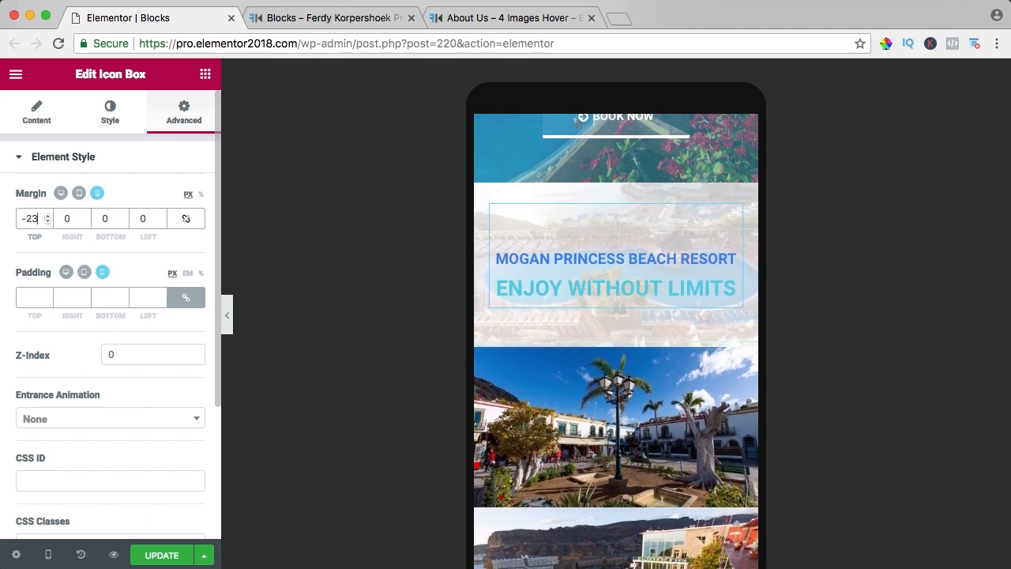
{"action": "key", "text": "Down"}
{"action": "key", "text": "Down"}
{"action": "key", "text": "Down"}
{"action": "key", "text": "Down"}
{"action": "key", "text": "Down"}
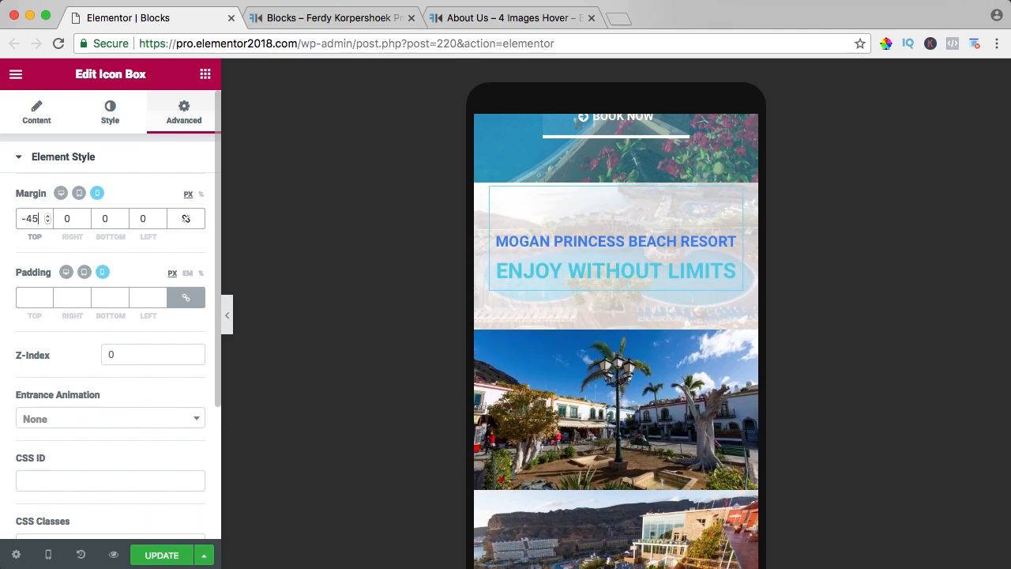
Center the contact section's "Contact", "For any inquiries please email" and e-mail headings in the mobile layout
{"action": "scroll", "coordinate": [655, 257], "scroll_direction": "down", "scroll_amount": 10}
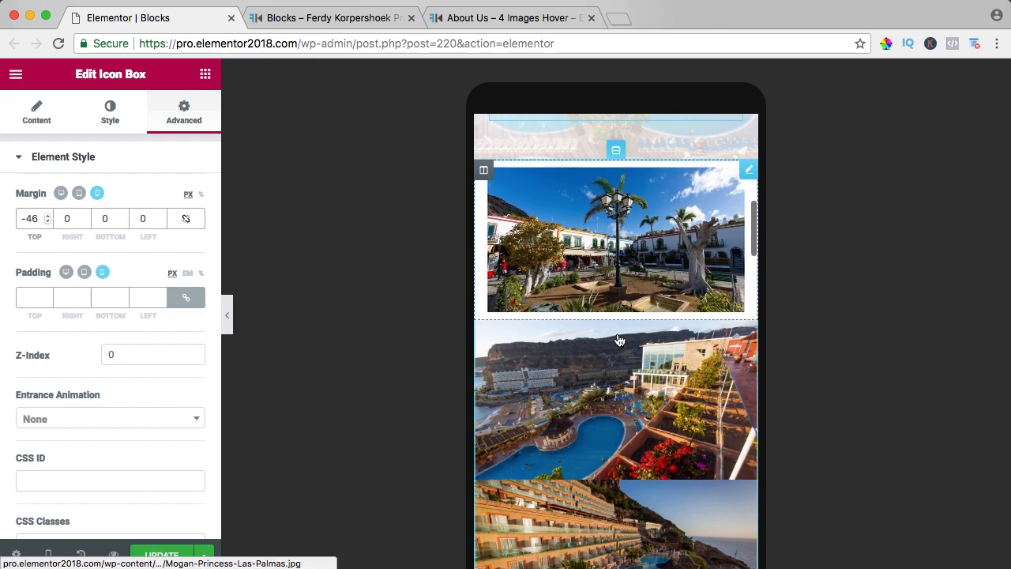
{"action": "scroll", "coordinate": [616, 306], "scroll_direction": "down", "scroll_amount": 8}
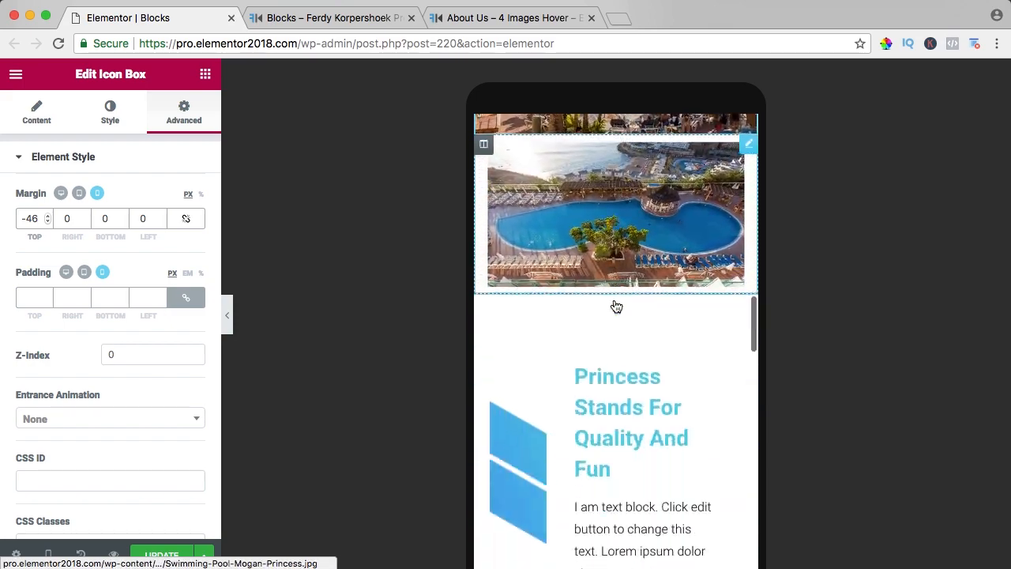
{"action": "scroll", "coordinate": [620, 277], "scroll_direction": "down", "scroll_amount": 8}
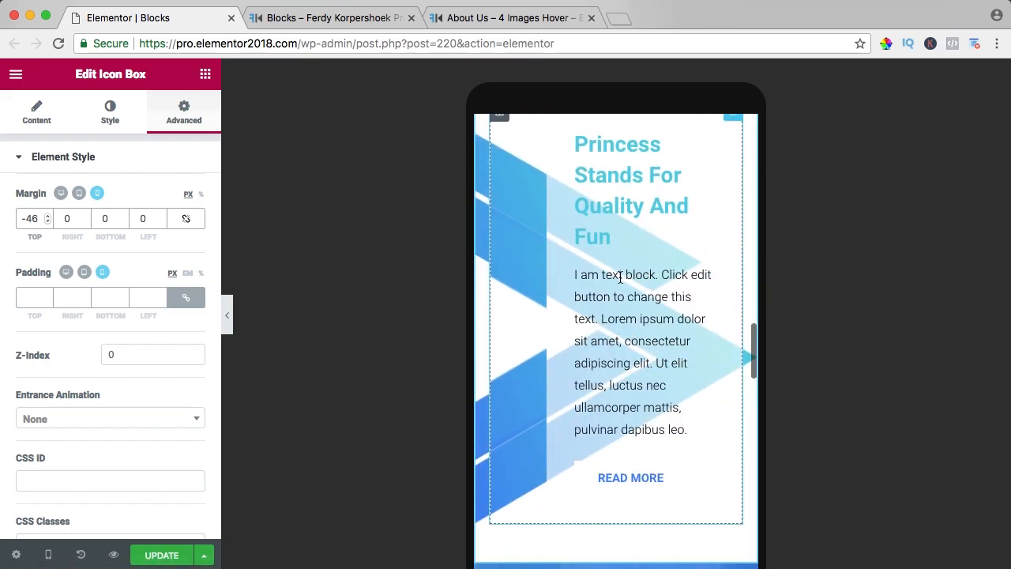
{"action": "scroll", "coordinate": [620, 278], "scroll_direction": "down", "scroll_amount": 8}
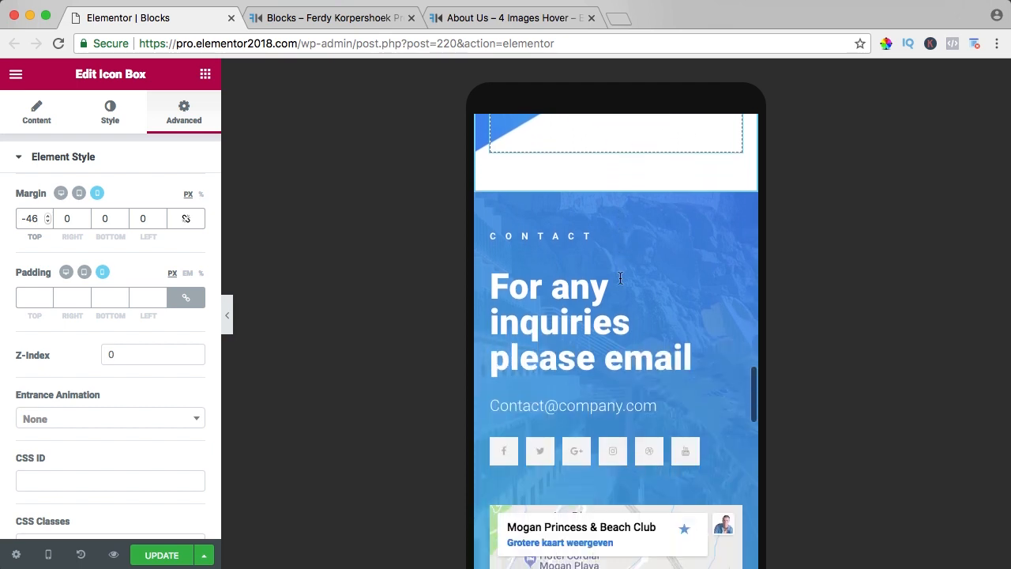
{"action": "scroll", "coordinate": [620, 277], "scroll_direction": "up", "scroll_amount": 6}
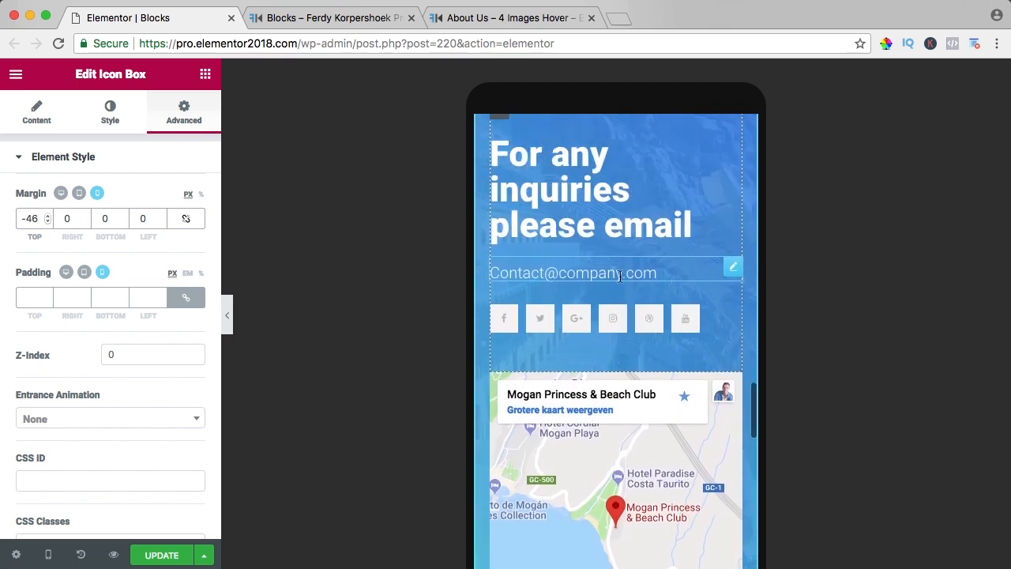
{"action": "left_click", "coordinate": [587, 246]}
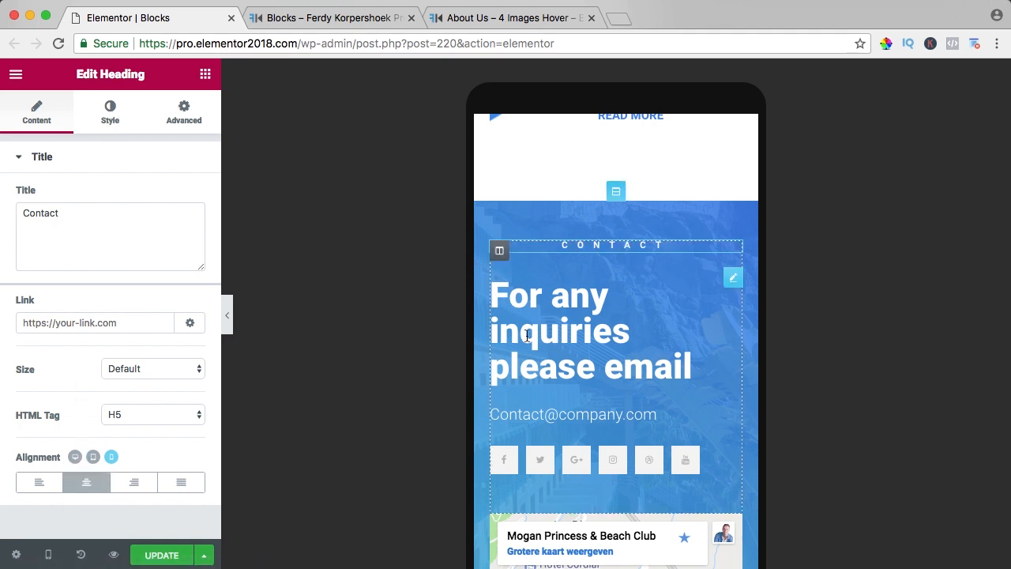
{"action": "left_click", "coordinate": [90, 483]}
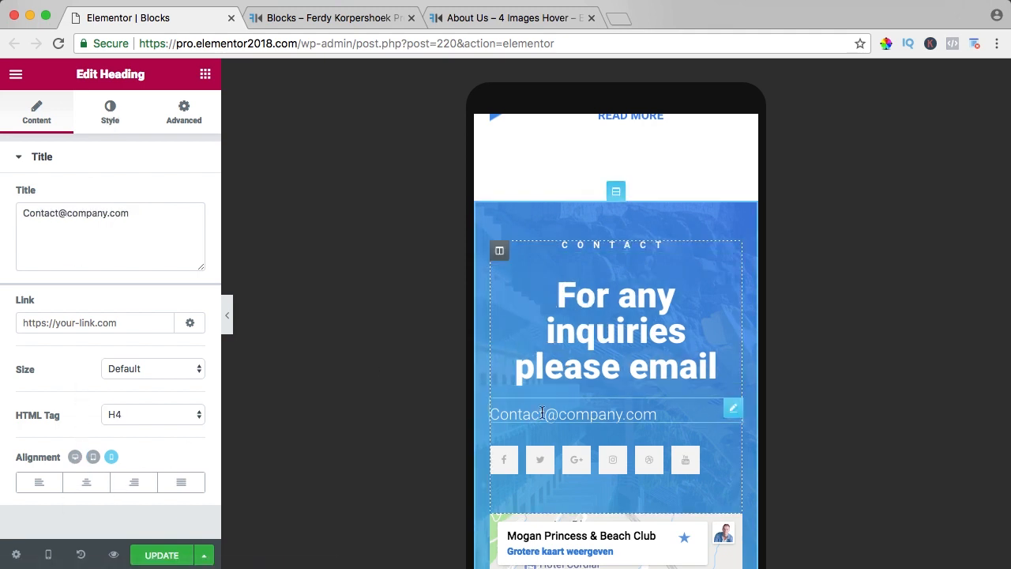
Center the contact section's row of social icons in the mobile layout
{"action": "left_click", "coordinate": [606, 471]}
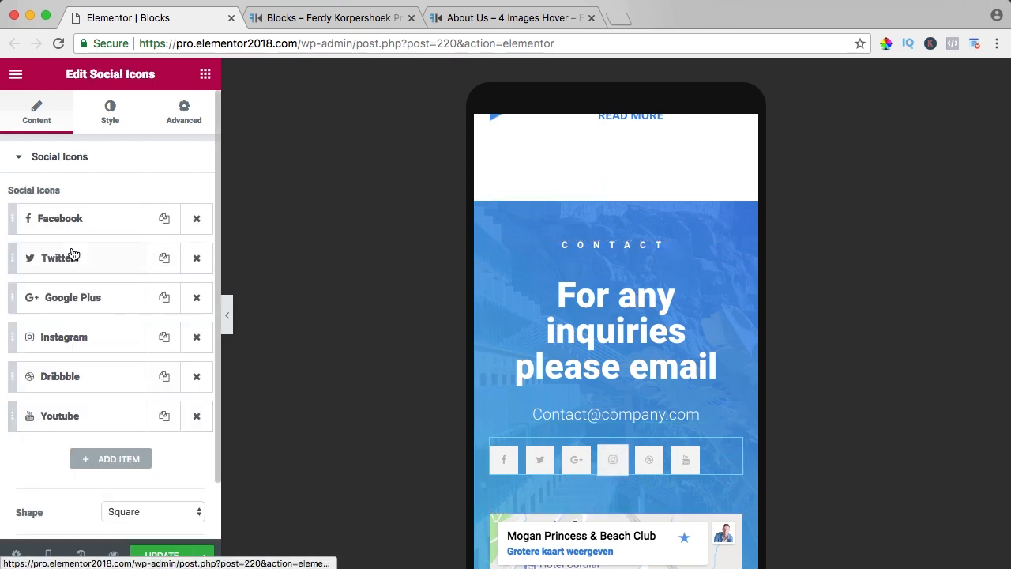
{"action": "scroll", "coordinate": [72, 254], "scroll_direction": "down", "scroll_amount": 2}
{"action": "left_click", "coordinate": [108, 518]}
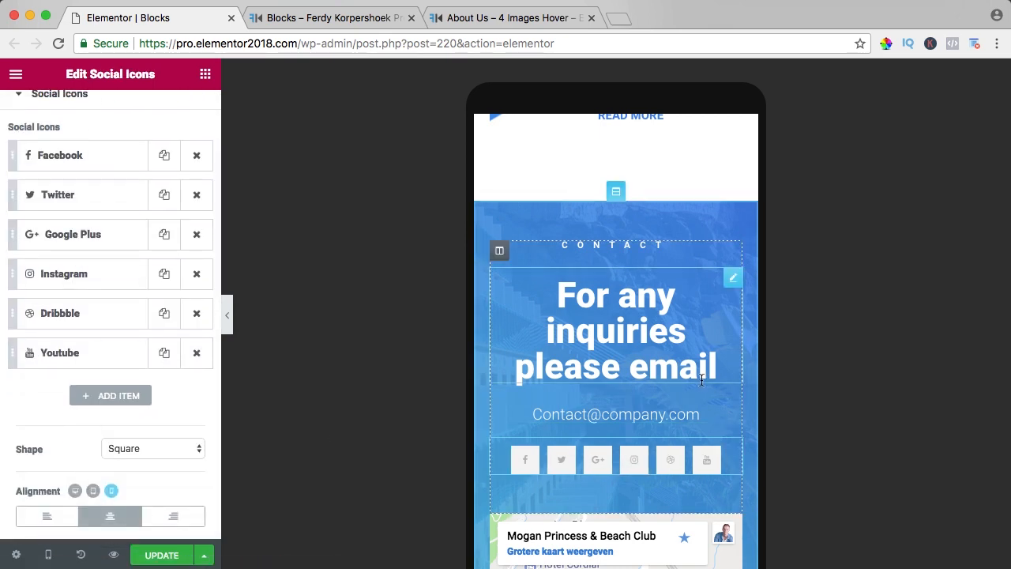
Check the mobile layout around the contact map and back up to the header, and save the page
{"action": "scroll", "coordinate": [700, 376], "scroll_direction": "down", "scroll_amount": 10}
{"action": "scroll", "coordinate": [702, 380], "scroll_direction": "up", "scroll_amount": 10}
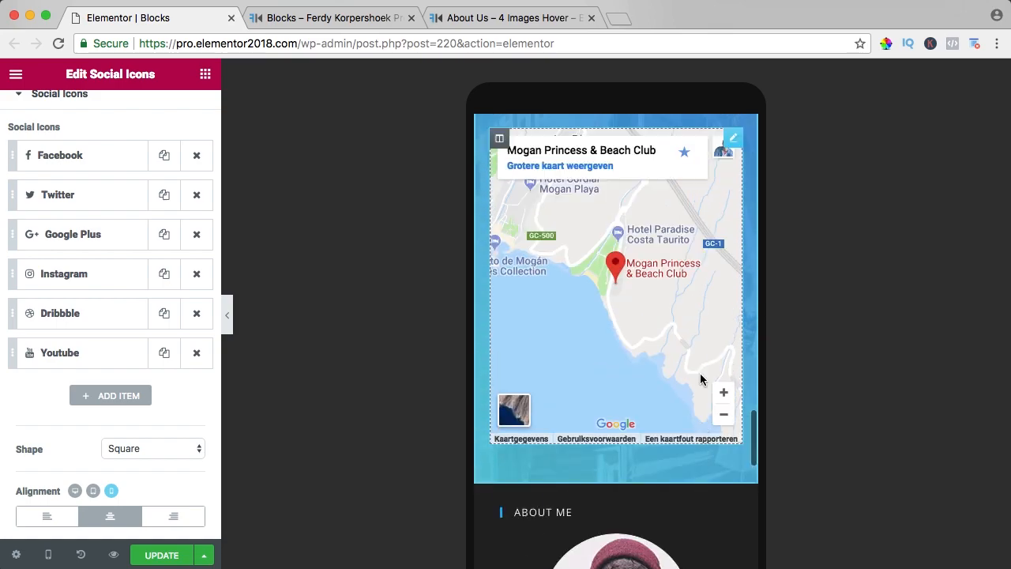
{"action": "scroll", "coordinate": [700, 378], "scroll_direction": "up", "scroll_amount": 10}
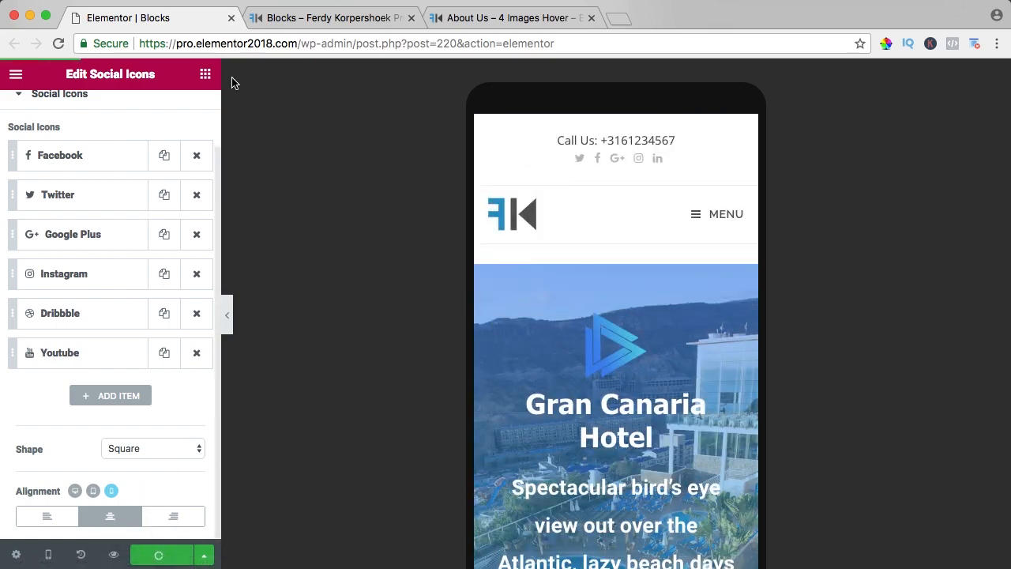
Review the desktop preview of the Blocks page from the Gran Canaria Hotel banner down past the contact section
{"action": "left_click", "coordinate": [297, 20]}
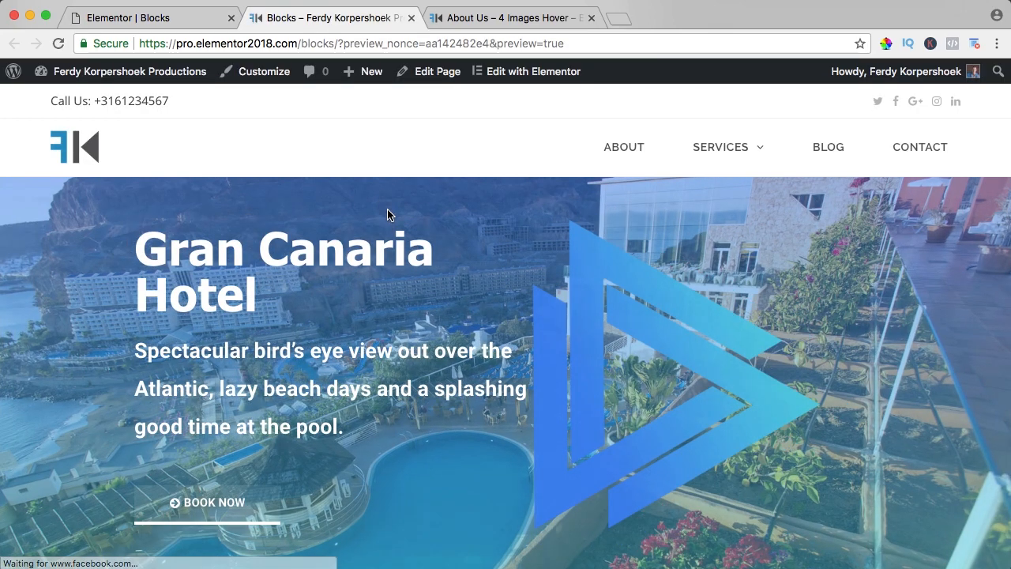
{"action": "scroll", "coordinate": [387, 213], "scroll_direction": "down", "scroll_amount": 6}
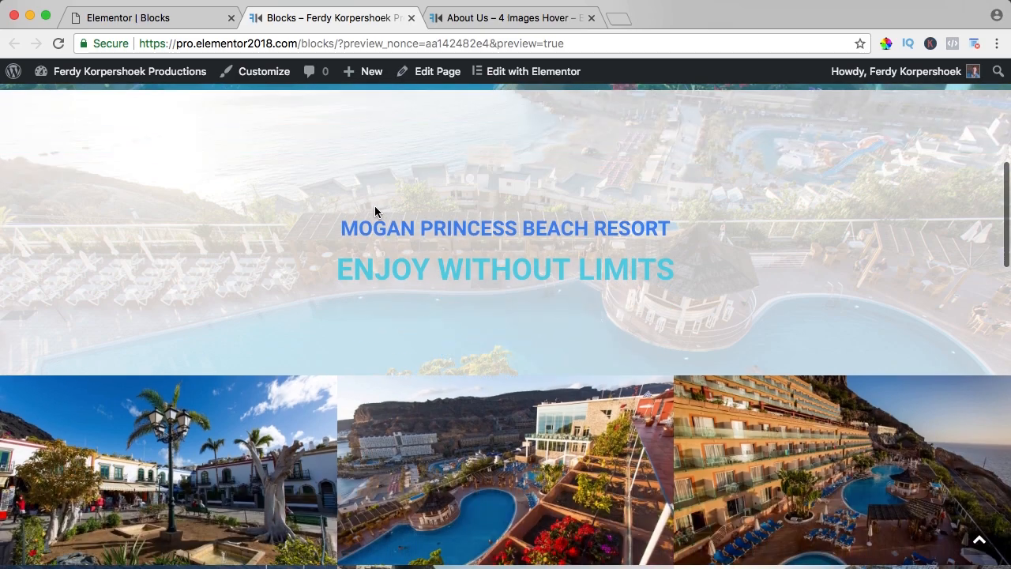
{"action": "scroll", "coordinate": [374, 205], "scroll_direction": "down", "scroll_amount": 10}
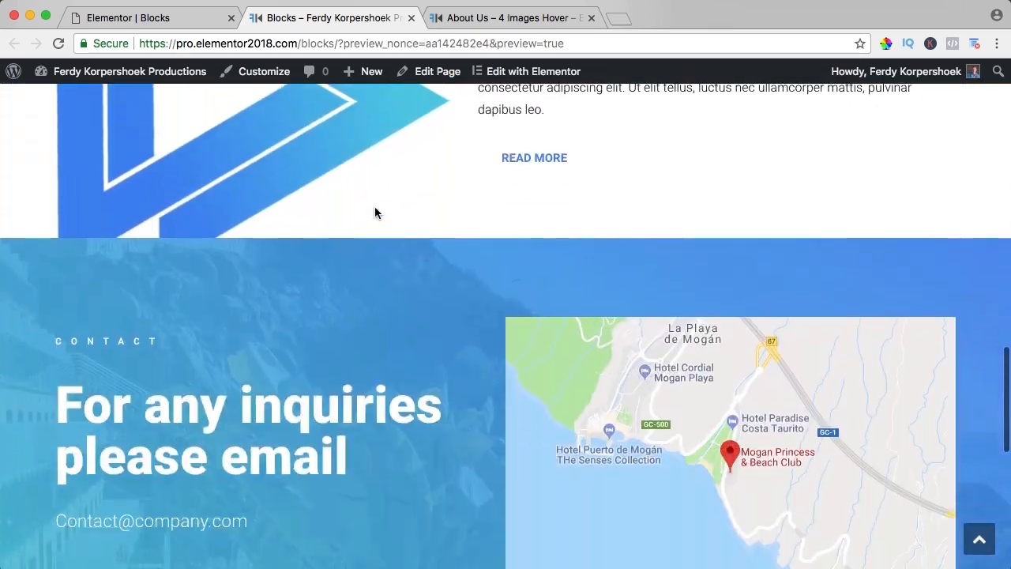
{"action": "scroll", "coordinate": [374, 206], "scroll_direction": "down", "scroll_amount": 5}
{"action": "scroll", "coordinate": [374, 206], "scroll_direction": "up", "scroll_amount": 20}
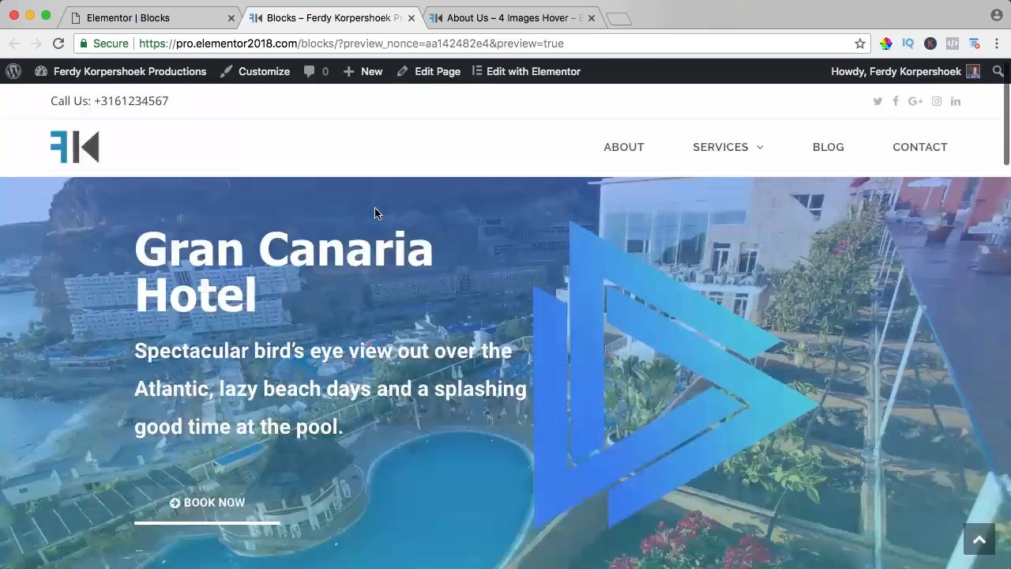